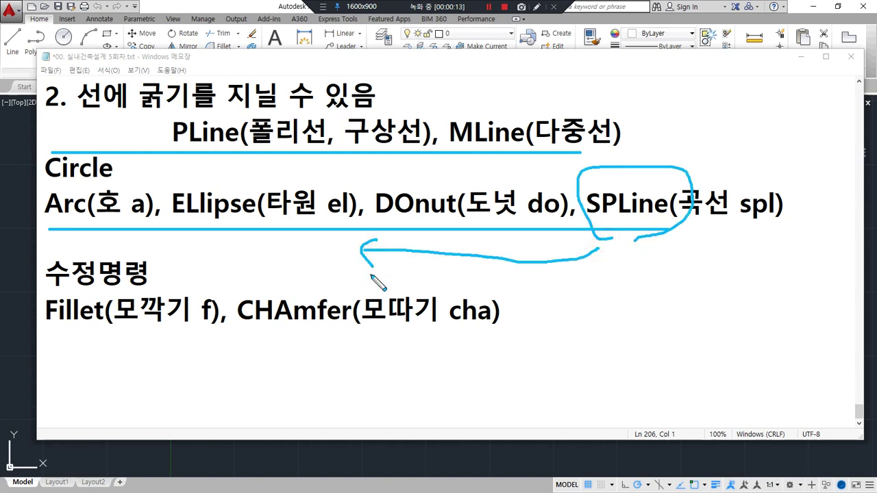
- Clear the notes and pen marks from the screen to reach the empty drawing and zoom it to All
key(Escape)
click(10, 177)
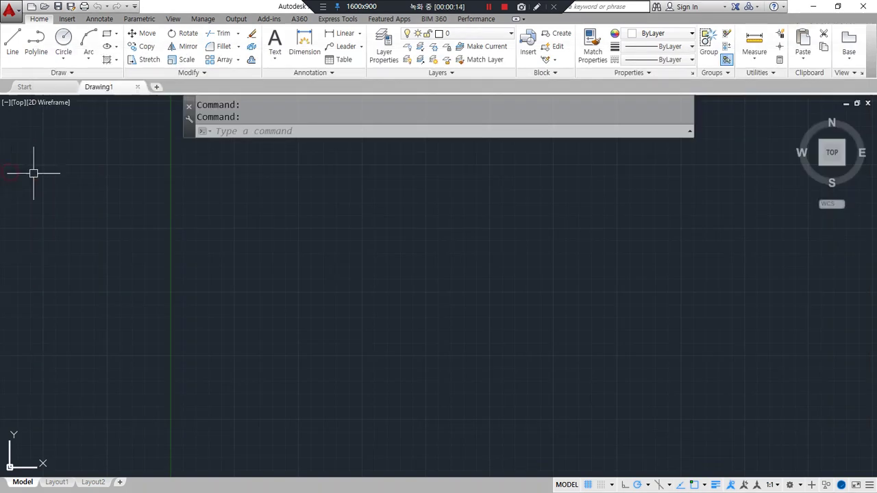
text(z)
key(Return)
text(a)
key(Return)
- Draw a zigzag wave spline with the Fit method through nine alternating low and high points, starting and ending low
text(spline)
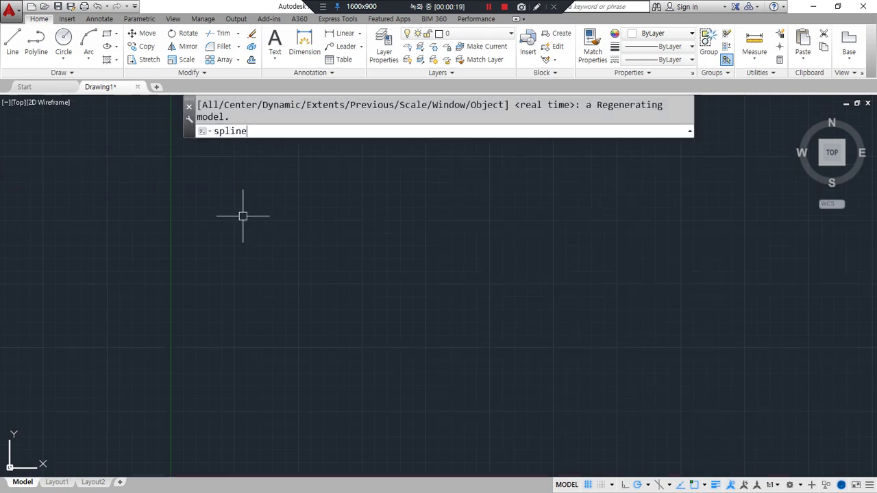
key(Return)
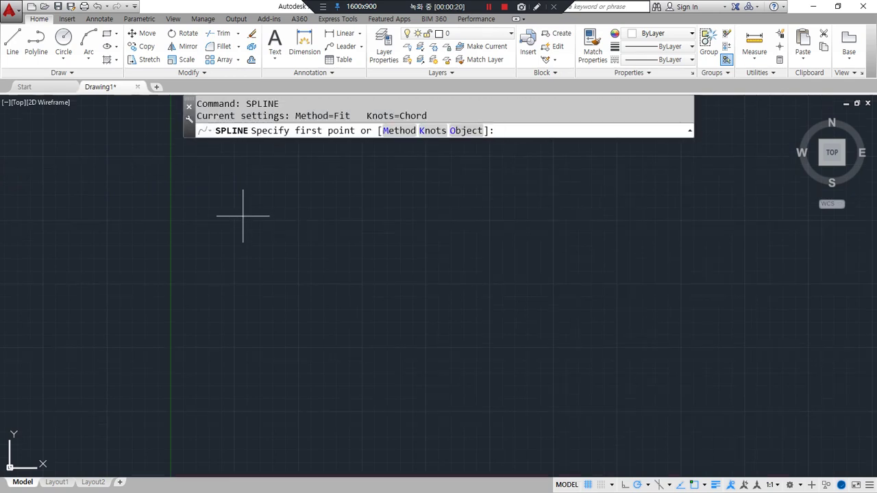
scroll(265, 273, up, 2)
click(236, 321)
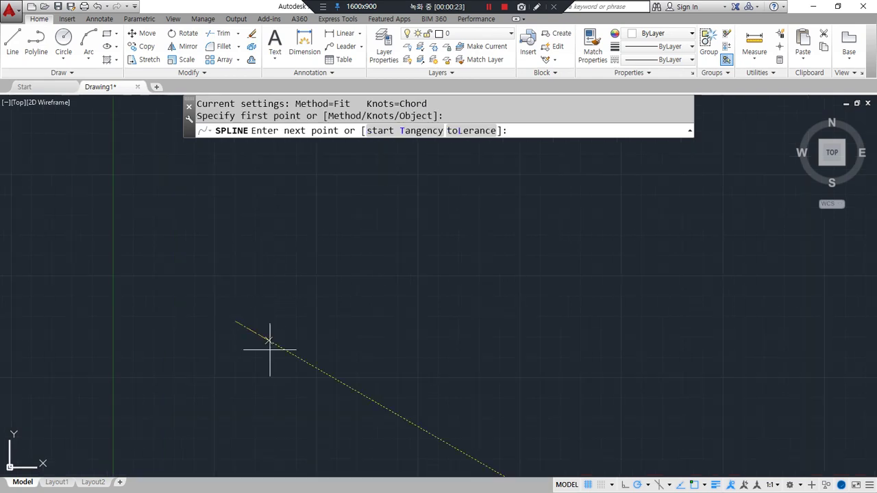
click(266, 271)
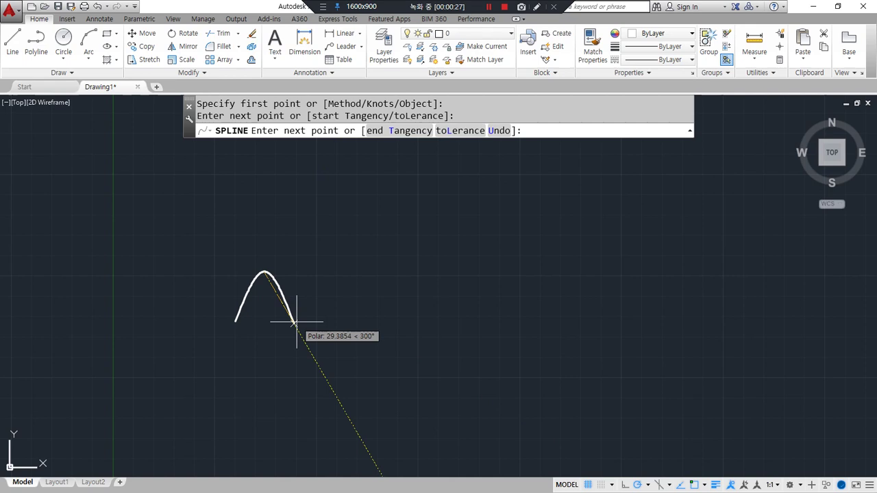
click(301, 310)
click(320, 274)
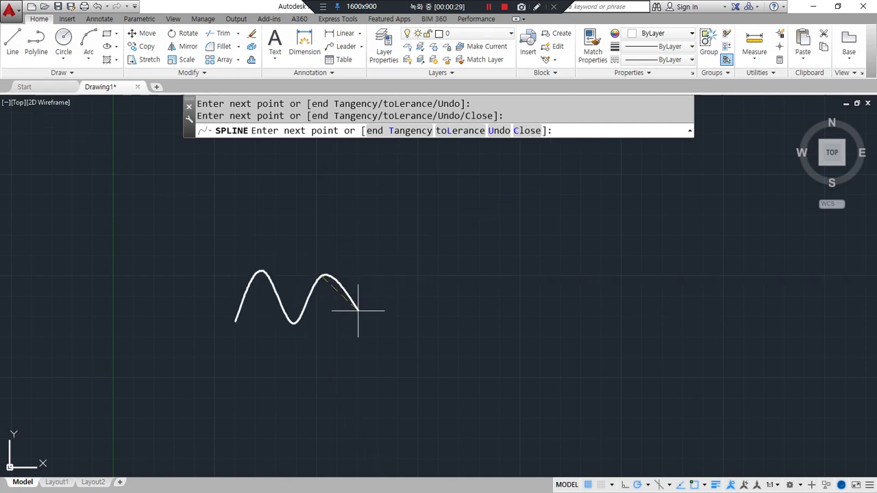
click(348, 319)
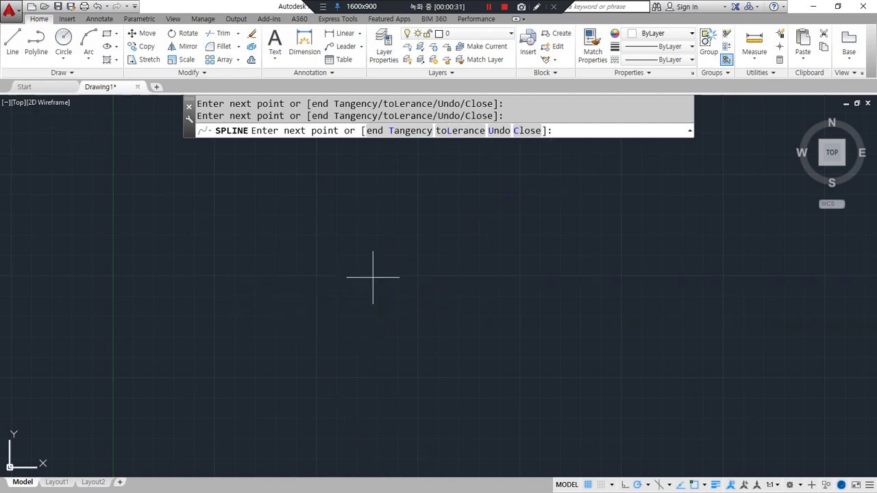
click(401, 321)
click(423, 278)
click(446, 316)
key(Return)
key(Return)
key(Escape)
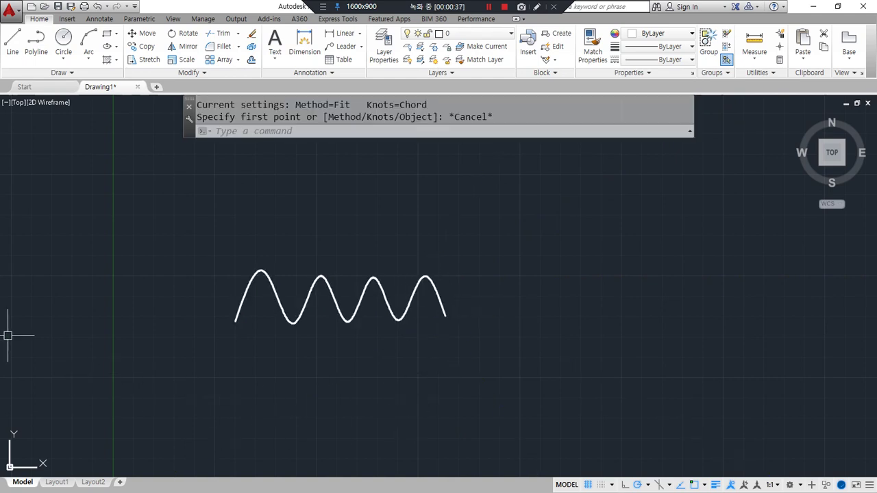
- Erase the wave spline drawn through fit points
click(449, 302)
click(423, 343)
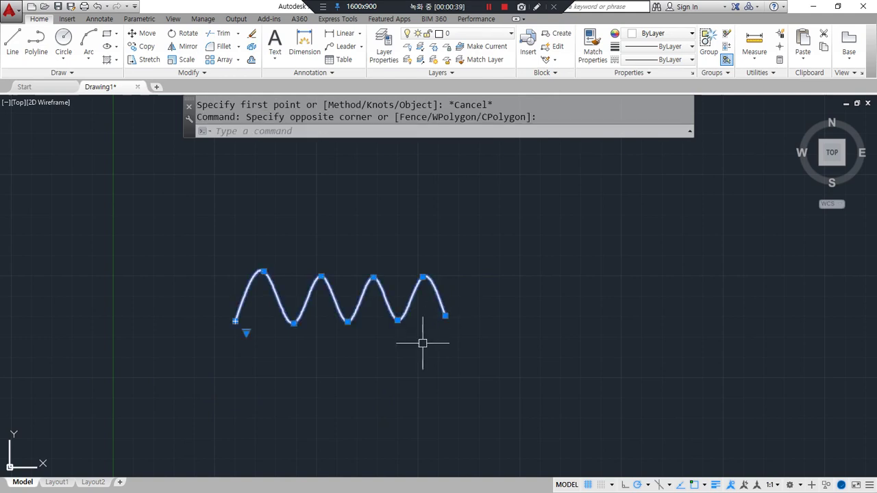
text(e)
key(Return)
- Start a new spline and set its creation method to CV
text(slp)
key(Return)
text(spl)
key(Return)
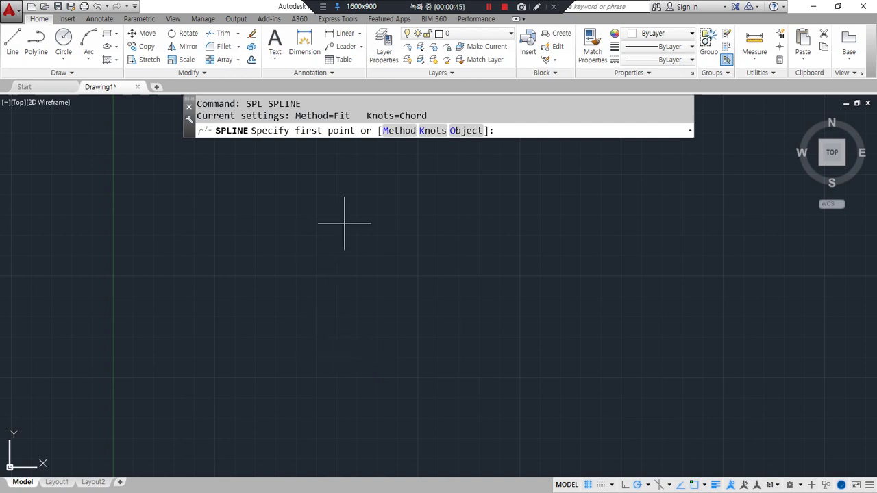
drag(405, 144, 403, 118)
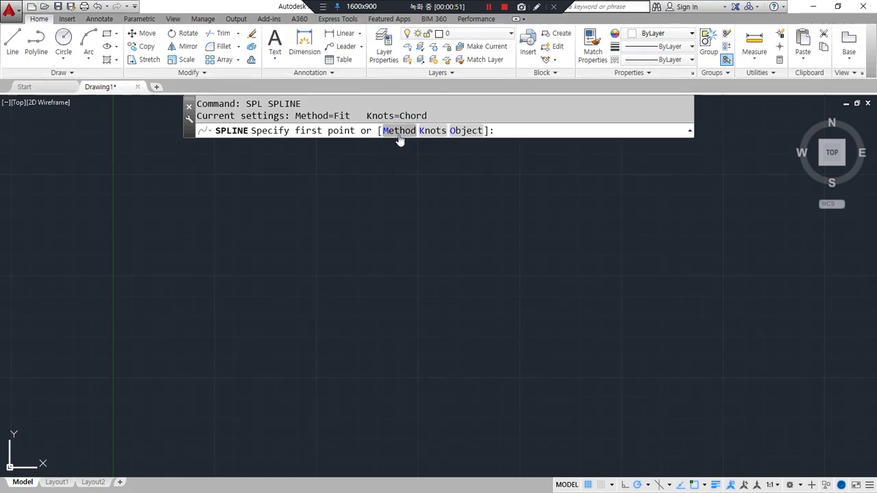
click(398, 133)
drag(433, 143, 444, 118)
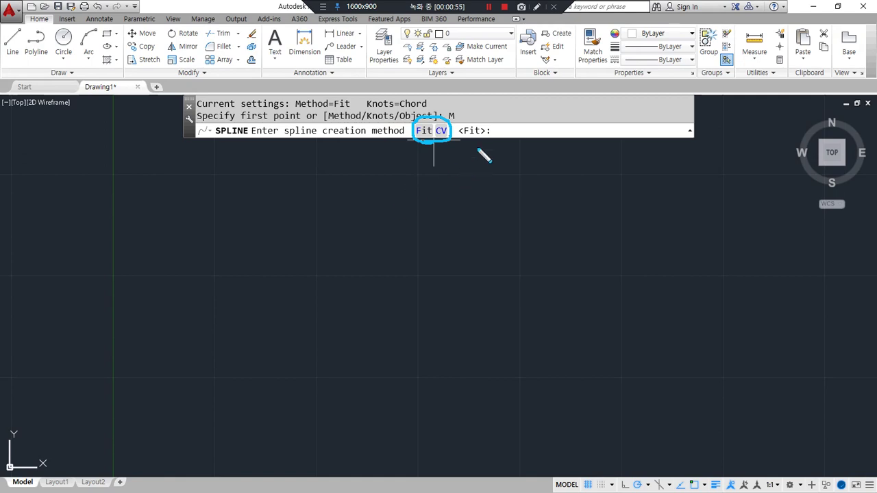
drag(490, 138, 472, 146)
key(Escape)
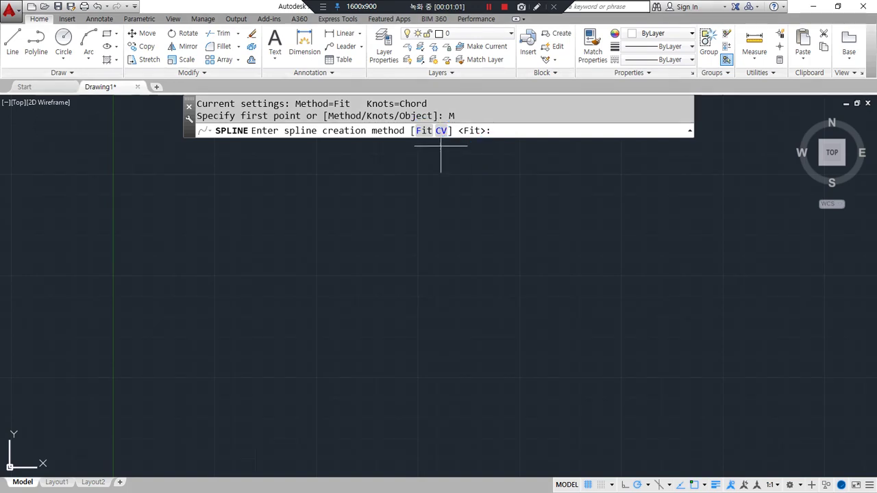
click(442, 131)
- Draw a wave spline from nine zigzag control vertices, alternating between low and high points, and finish it
click(230, 335)
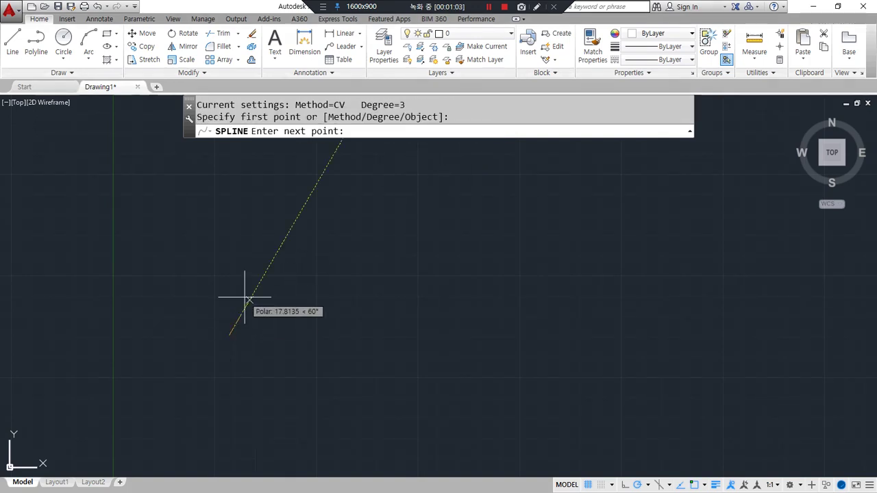
click(262, 262)
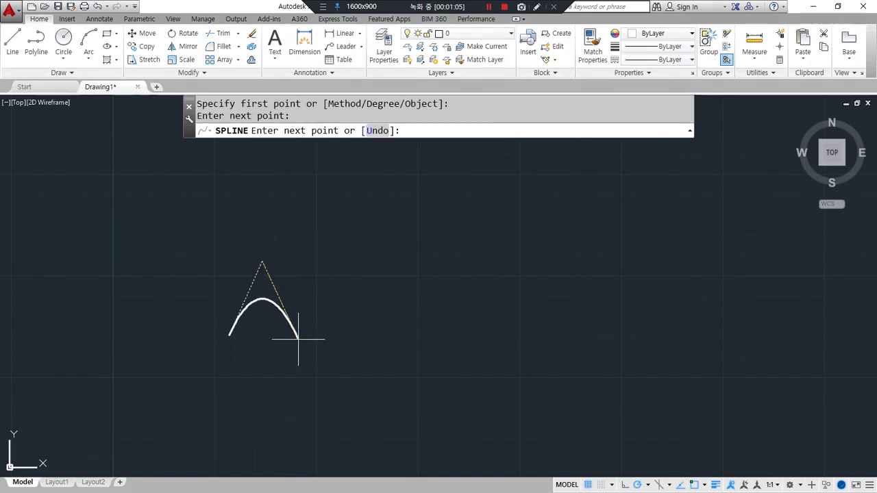
click(312, 389)
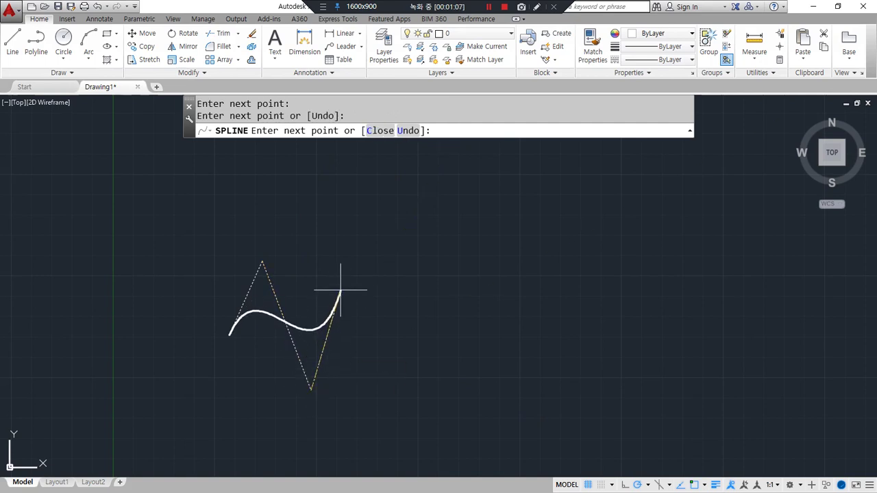
click(349, 260)
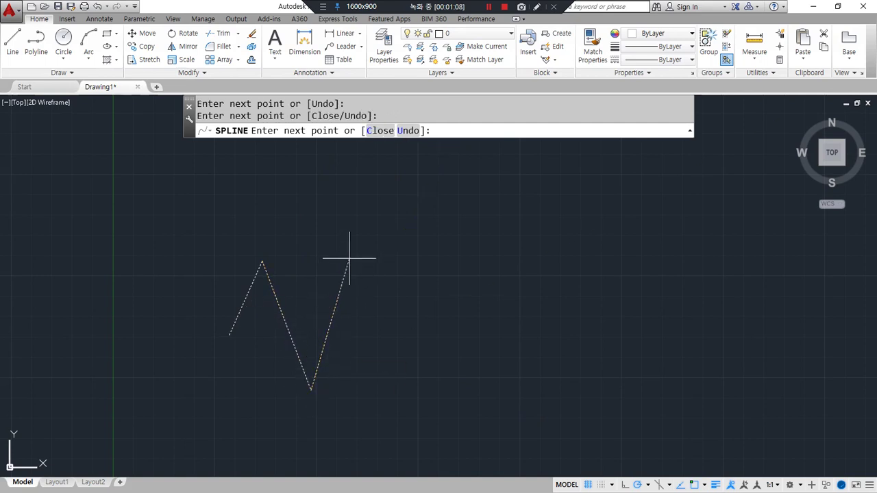
click(397, 383)
click(435, 257)
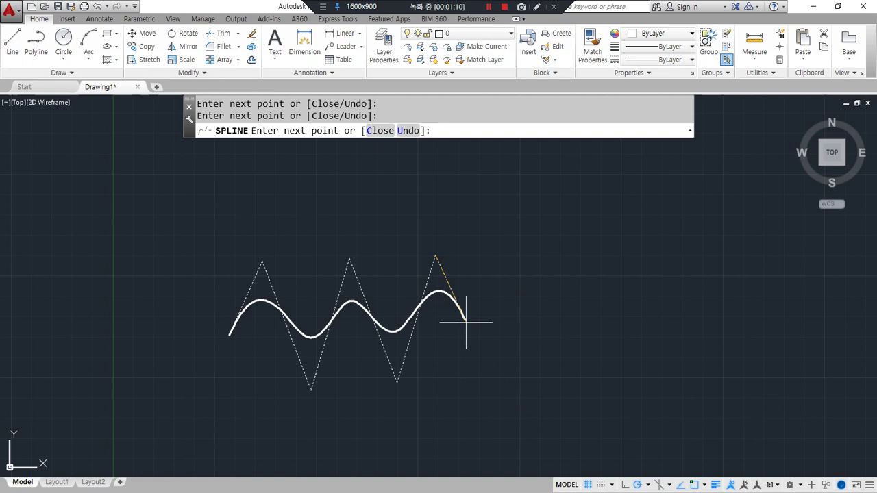
click(482, 383)
click(513, 254)
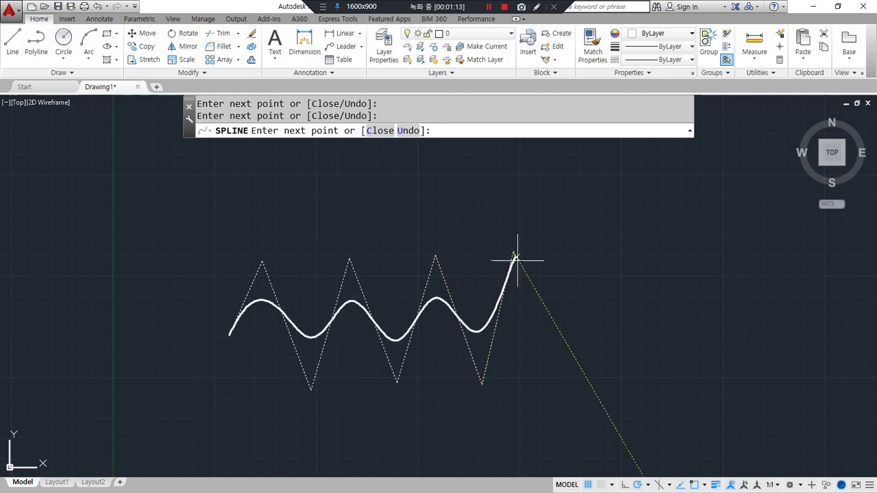
click(555, 386)
key(Return)
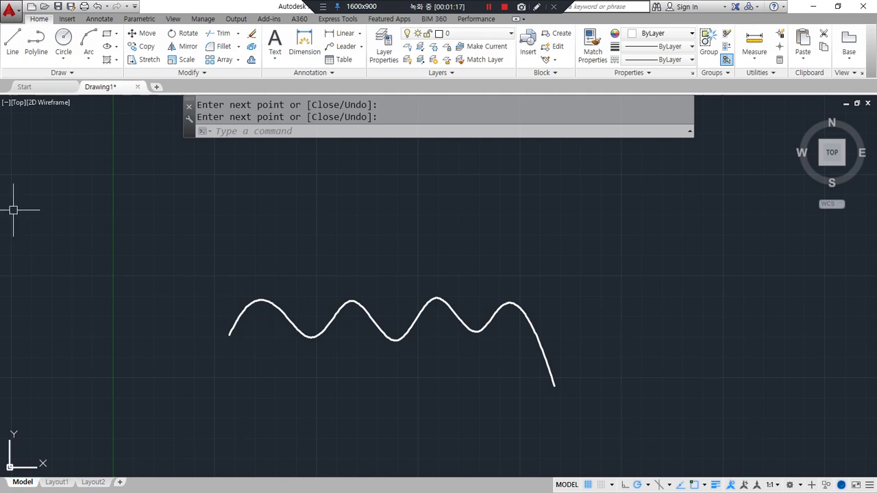
- Erase the control-vertex wave spline
click(495, 310)
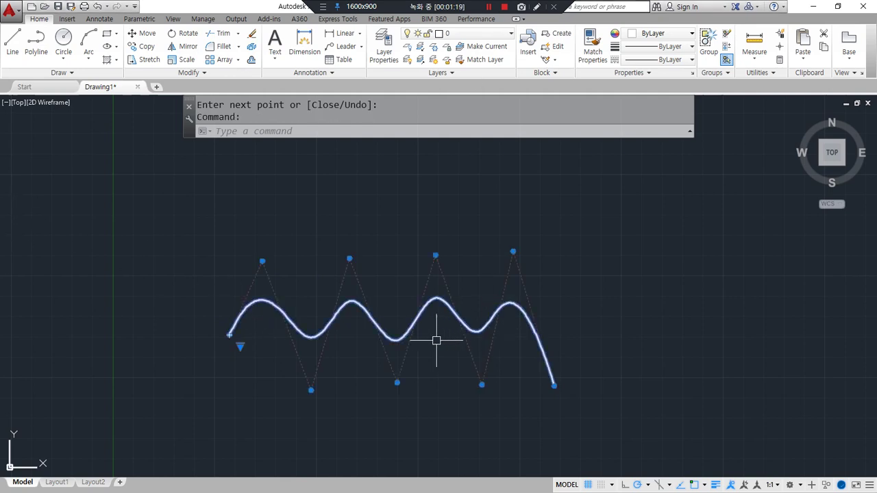
text(e)
key(Return)
text(l)
key(Return)
click(195, 288)
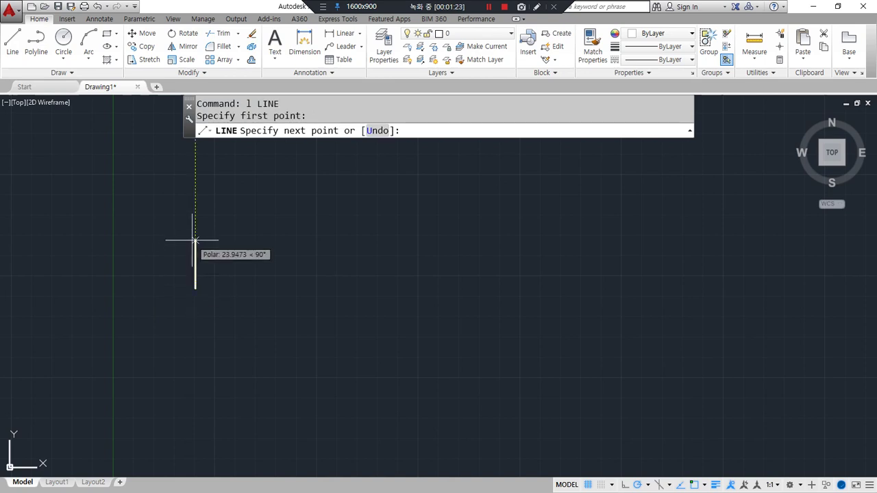
key(Escape)
text(rec)
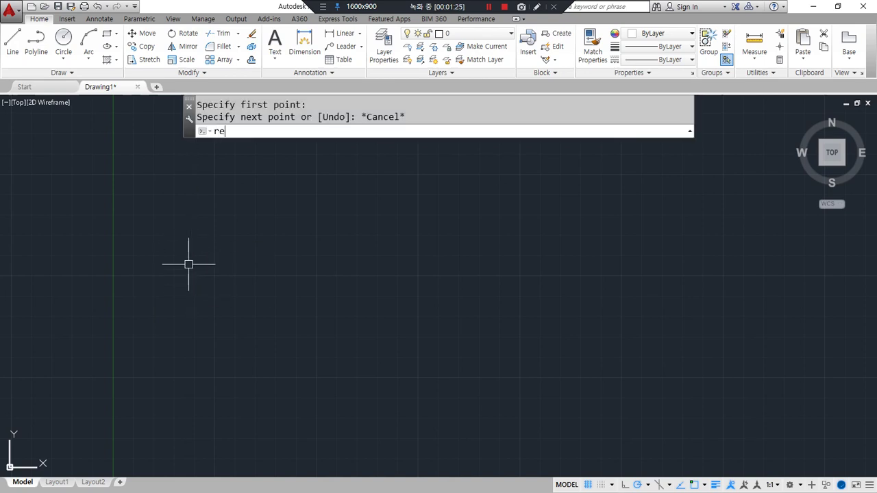
key(Return)
click(203, 310)
text(@50,)
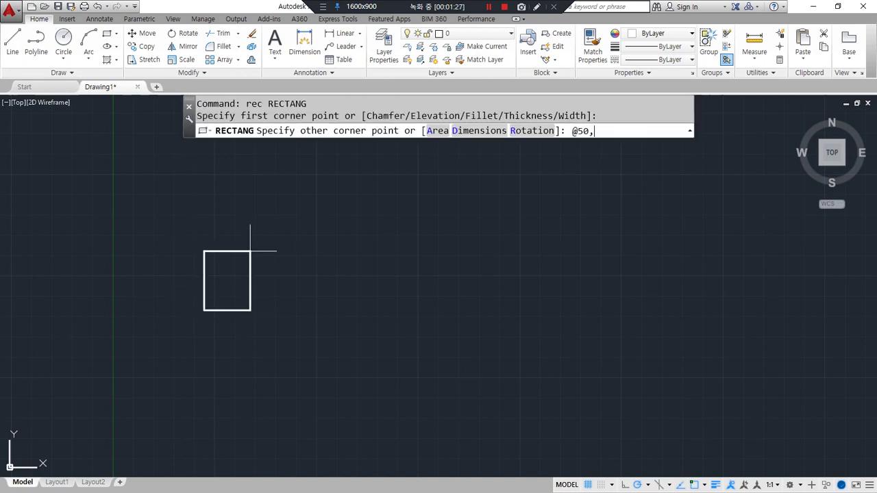
text(50)
key(Return)
- Copy the square four times to the right, corner to corner, to form a row of five adjoining squares
text(cp)
key(Return)
click(203, 308)
key(Return)
click(204, 310)
click(307, 311)
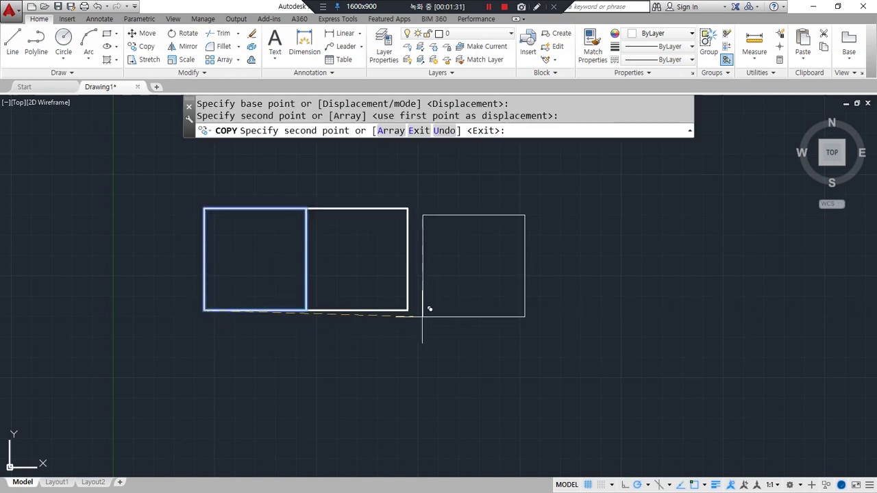
click(407, 310)
click(509, 310)
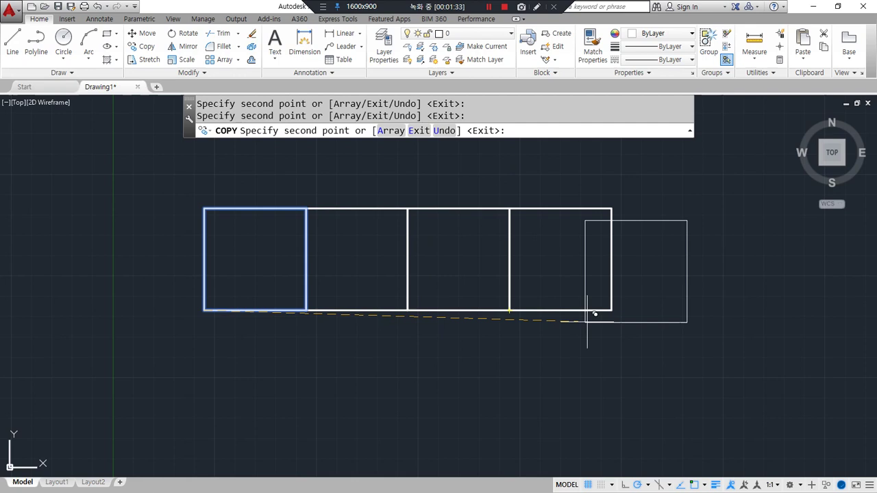
click(611, 310)
key(Return)
- Copy the whole row of five squares to make a second row, leaving a gap between the rows
text(cp)
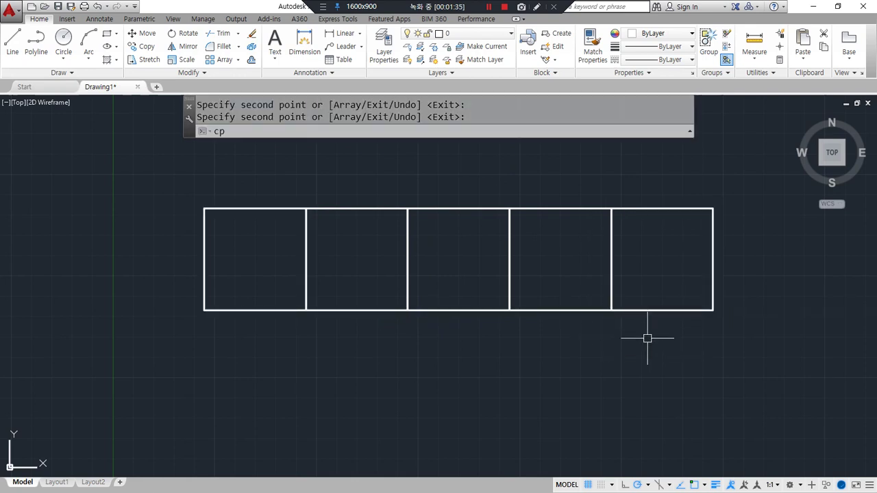
key(Return)
click(672, 336)
click(199, 294)
key(Return)
click(160, 238)
key(Return)
- Draw a Fit-method spline in a wave through the corners of the upper row's five squares, from its lower-left to lower-right corner
mouse_move(216, 322)
middle_down()
mouse_move(181, 313)
mouse_move(176, 294)
middle_up()
text(spl)
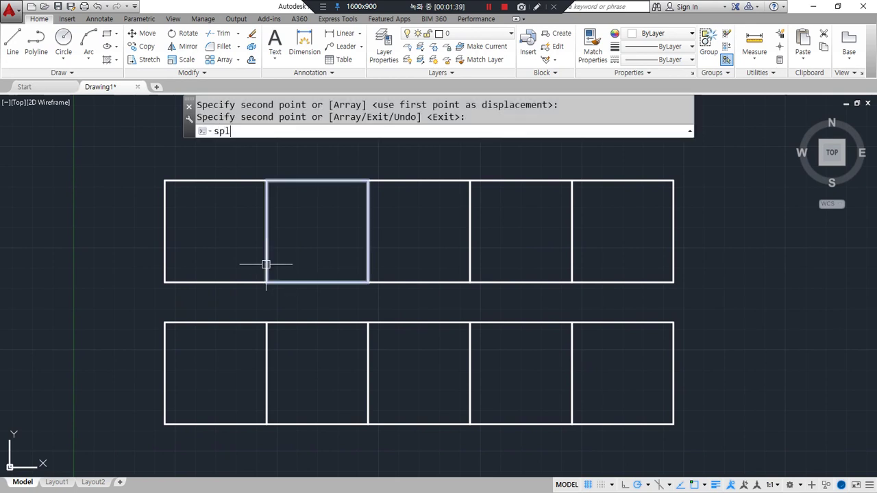
key(Return)
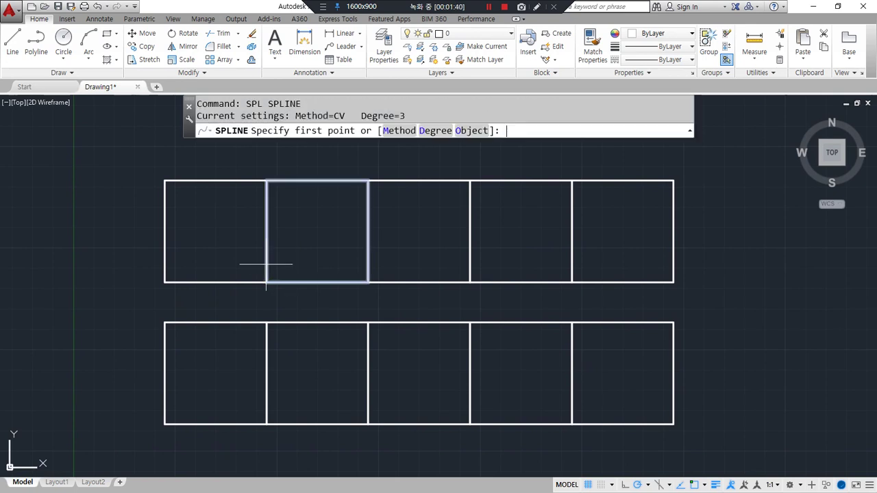
click(399, 130)
click(423, 131)
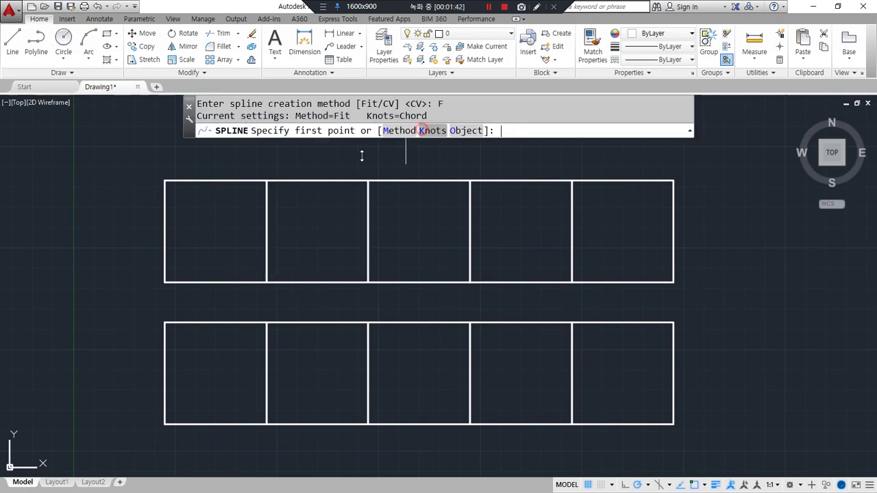
click(164, 282)
click(165, 180)
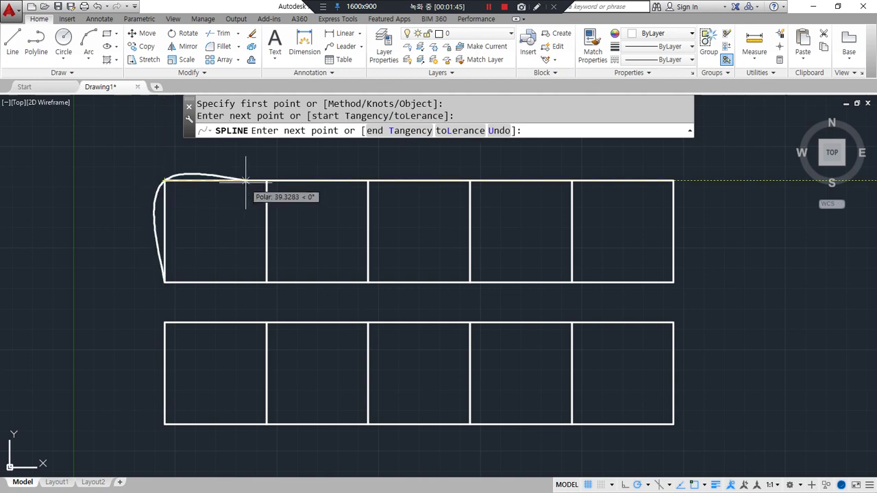
click(267, 180)
click(266, 281)
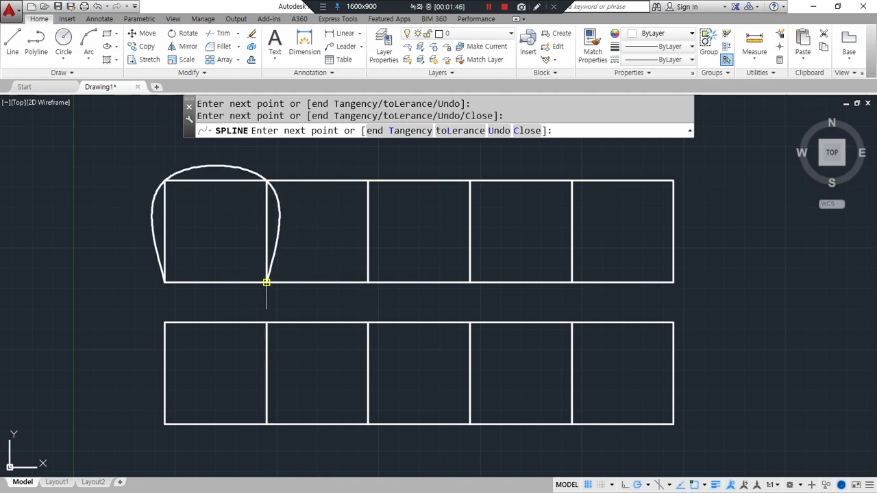
click(368, 283)
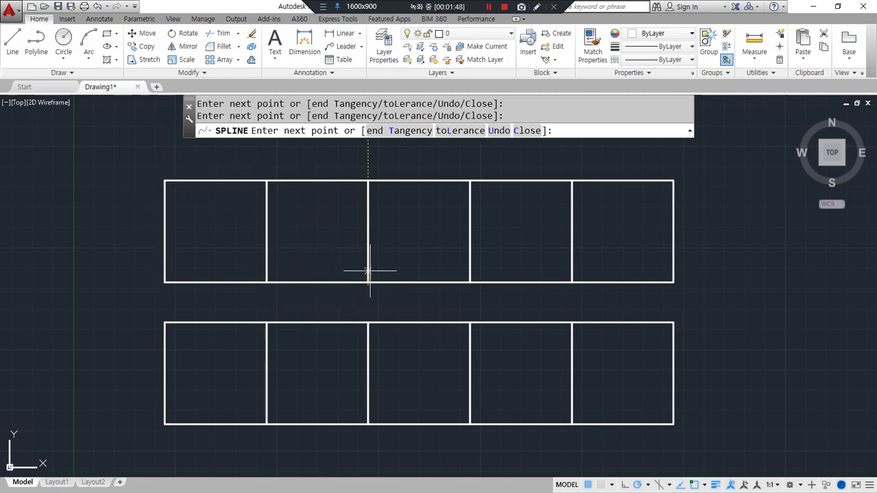
click(368, 180)
click(470, 181)
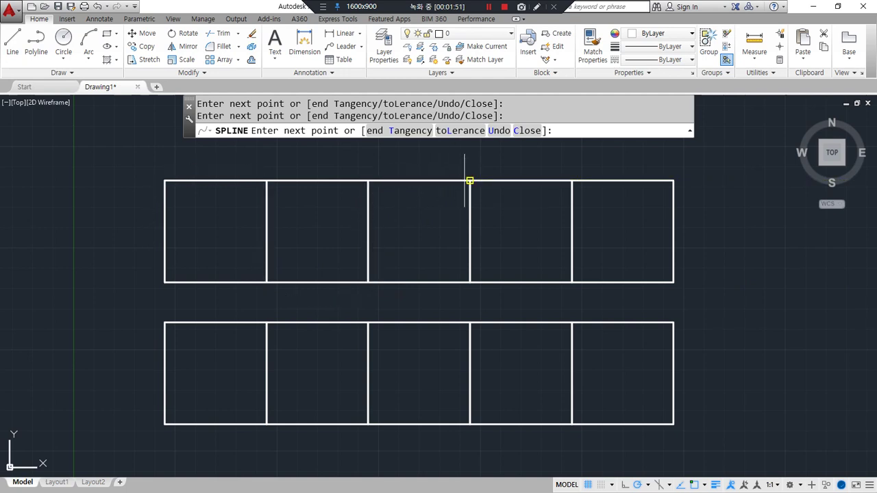
click(470, 282)
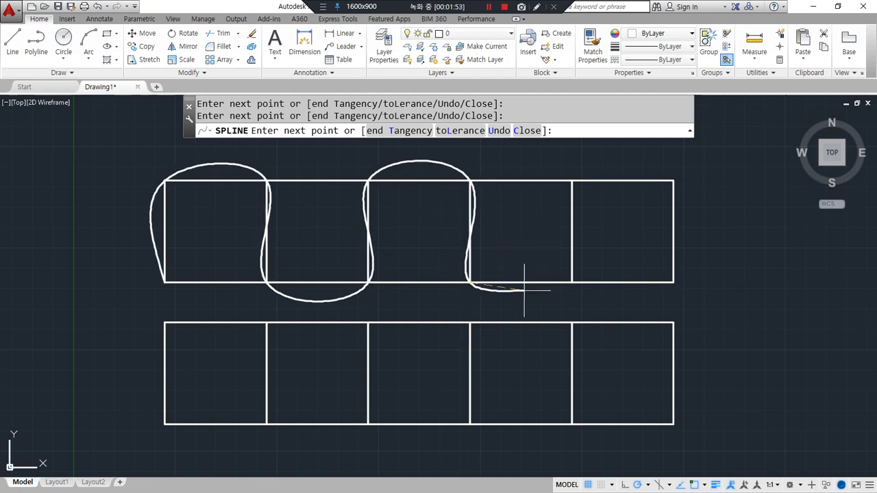
click(572, 282)
click(573, 180)
click(673, 180)
click(674, 282)
key(Return)
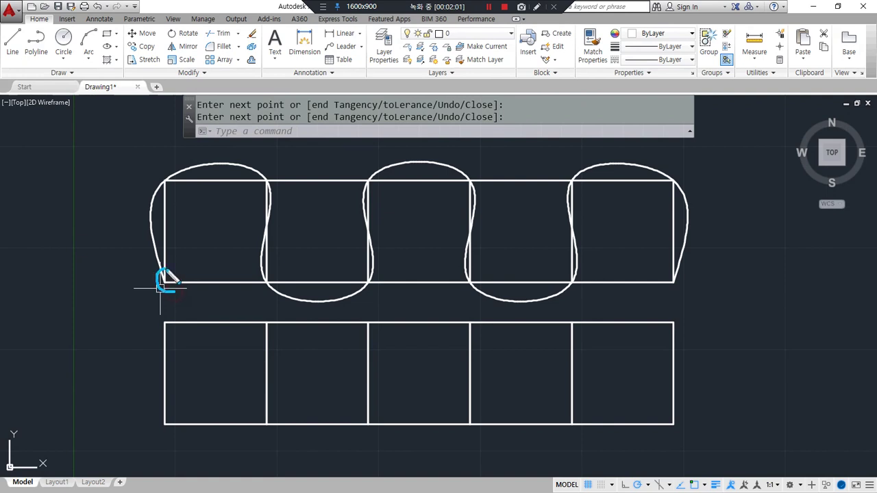
mouse_move(167, 277)
mouse_down()
mouse_move(140, 221)
mouse_move(169, 179)
mouse_up()
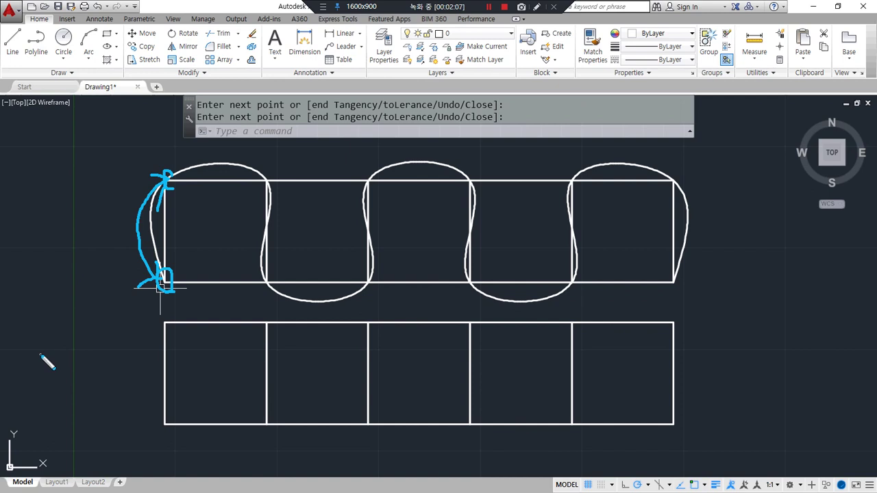
- Draw a CV-method spline using the corners of the lower row's squares as control vertices, following the same wave from lower-left to lower-right
key(Return)
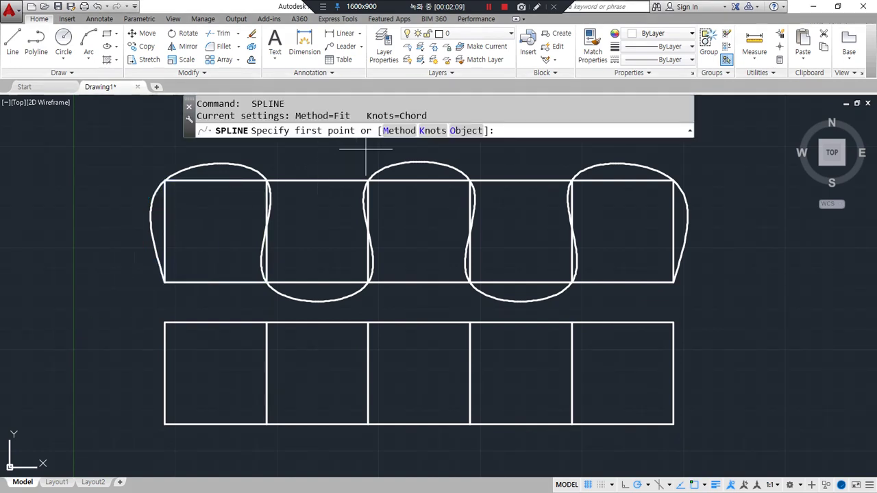
click(398, 130)
click(440, 130)
click(165, 424)
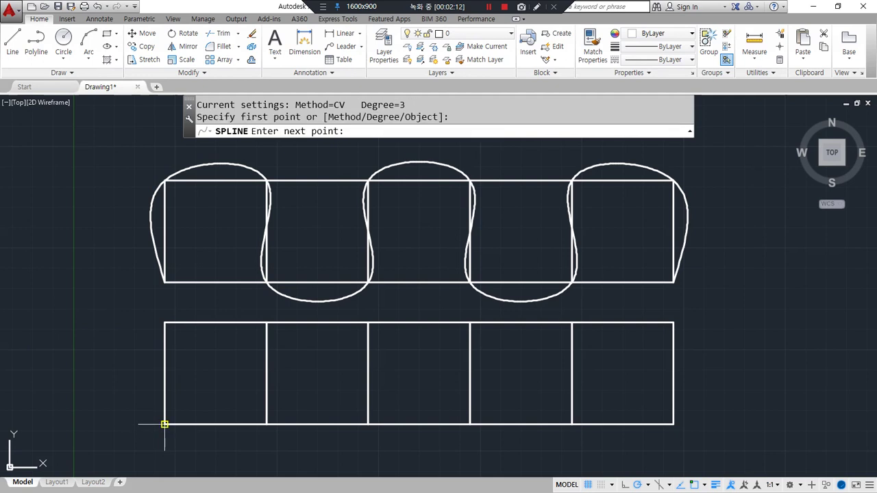
click(164, 322)
click(266, 322)
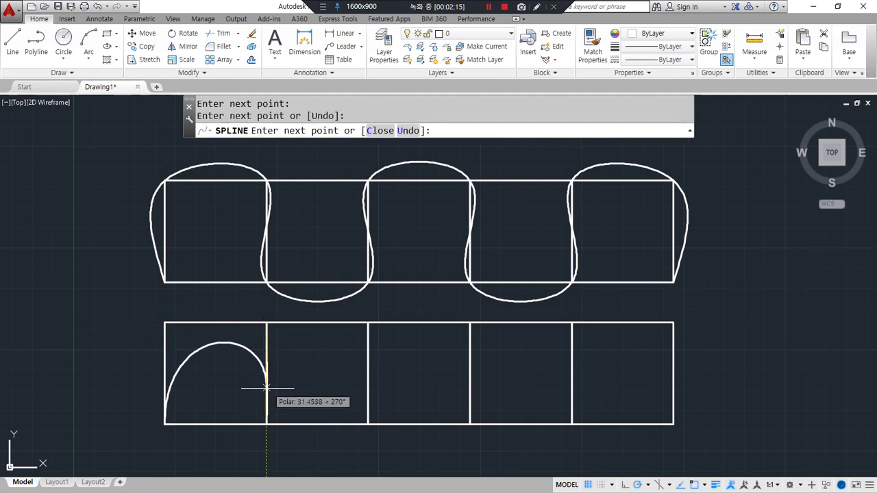
click(267, 424)
click(368, 425)
click(368, 322)
click(469, 322)
click(469, 424)
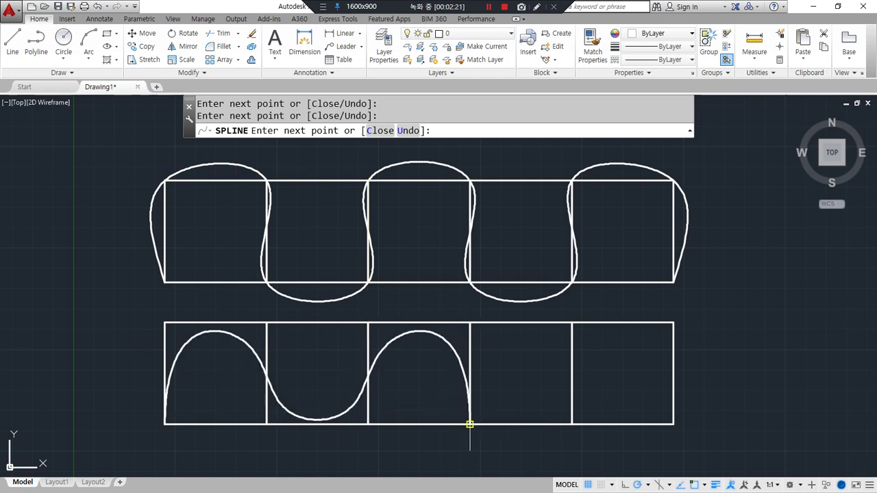
click(571, 424)
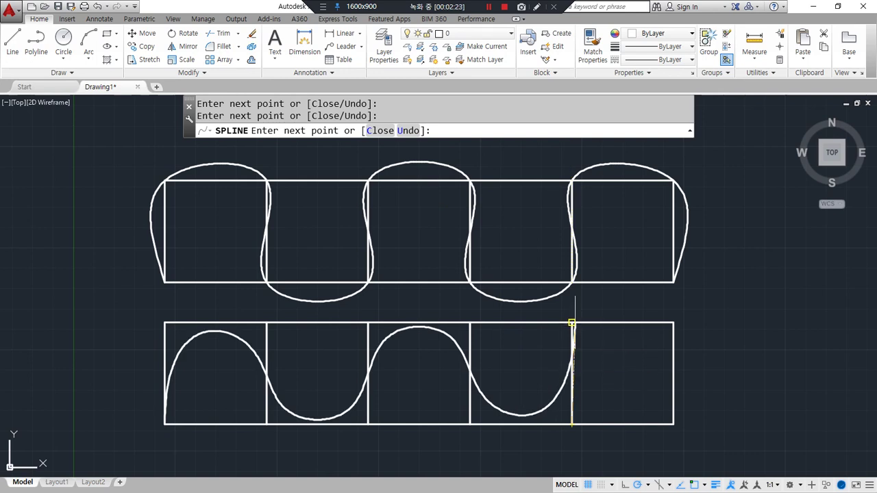
click(572, 323)
click(674, 323)
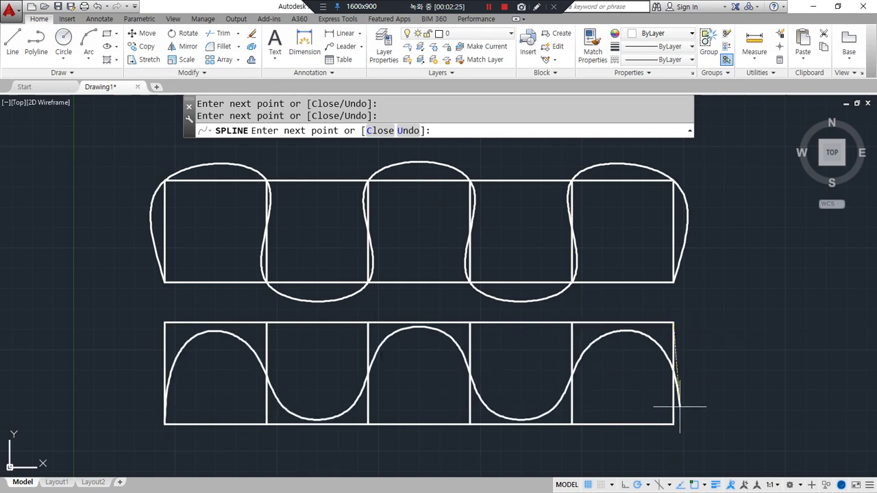
click(694, 424)
key(Return)
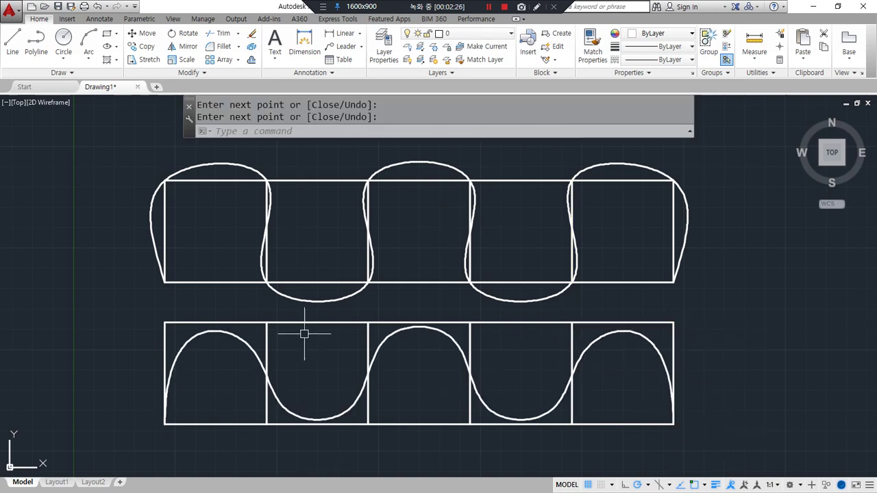
drag(165, 321, 167, 422)
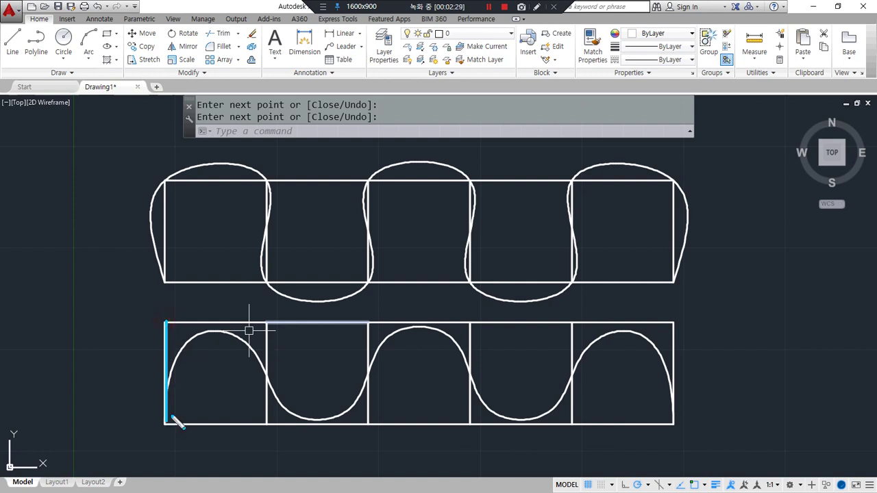
drag(167, 325, 280, 323)
drag(169, 405, 206, 337)
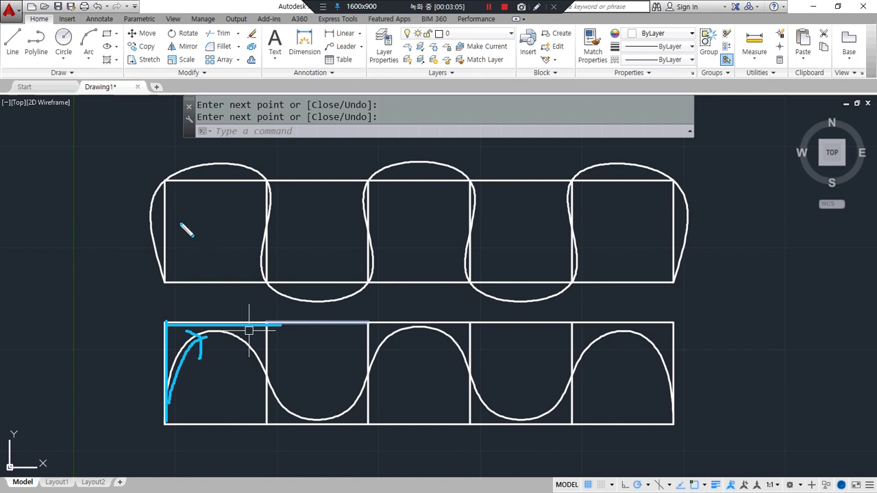
key(Delete)
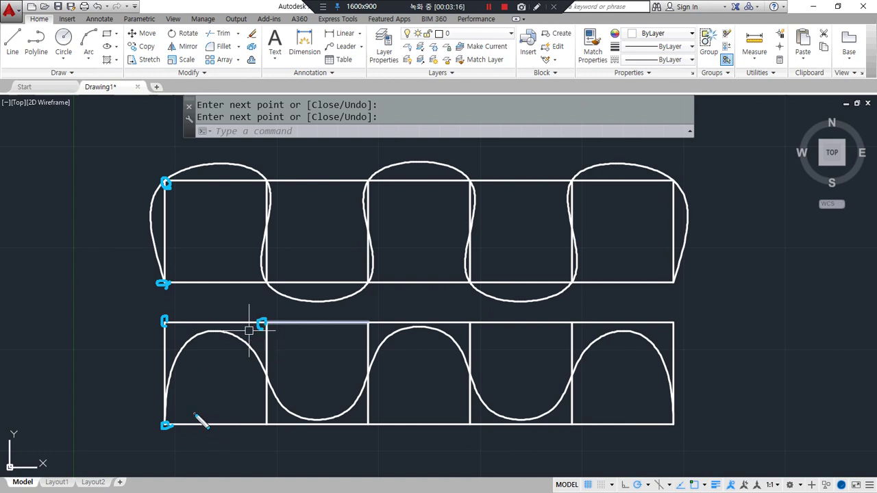
key(Escape)
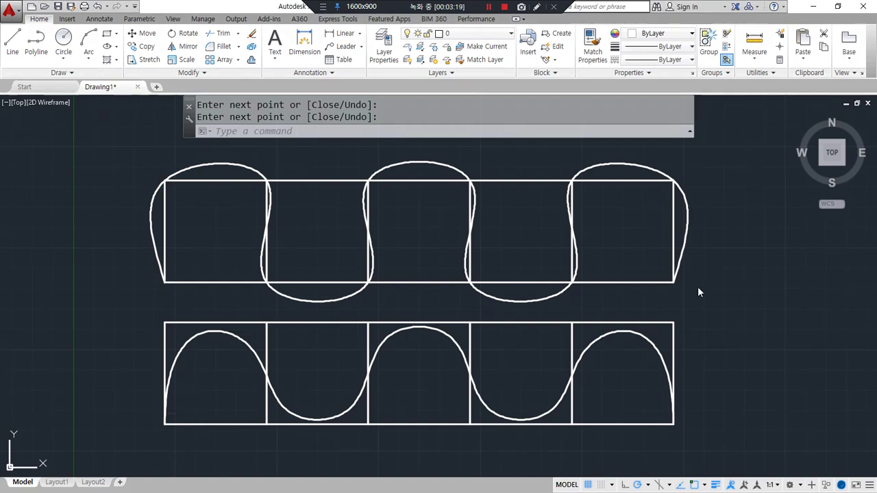
- Erase both rows of squares together with the Fit and CV splines
click(713, 367)
click(117, 231)
text(e)
key(Return)
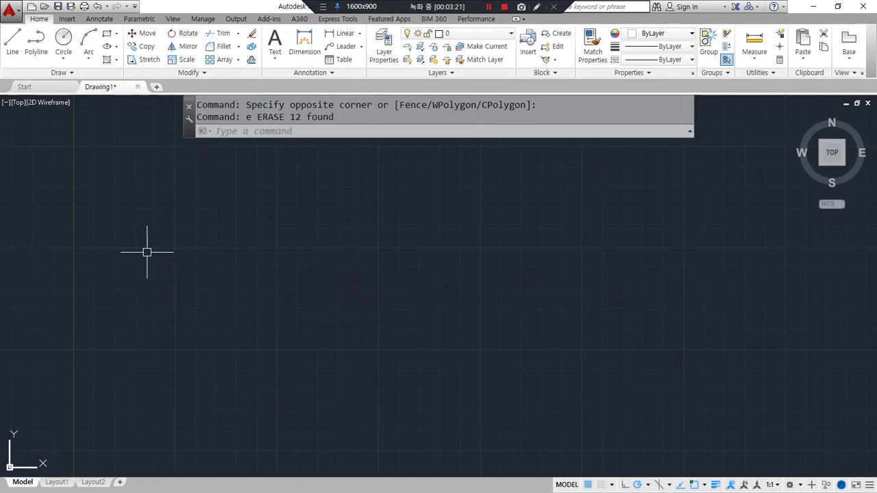
- Draw a freehand rectangle, slightly wider than tall, in the left half of the empty drawing area
text(rec)
key(Return)
click(190, 196)
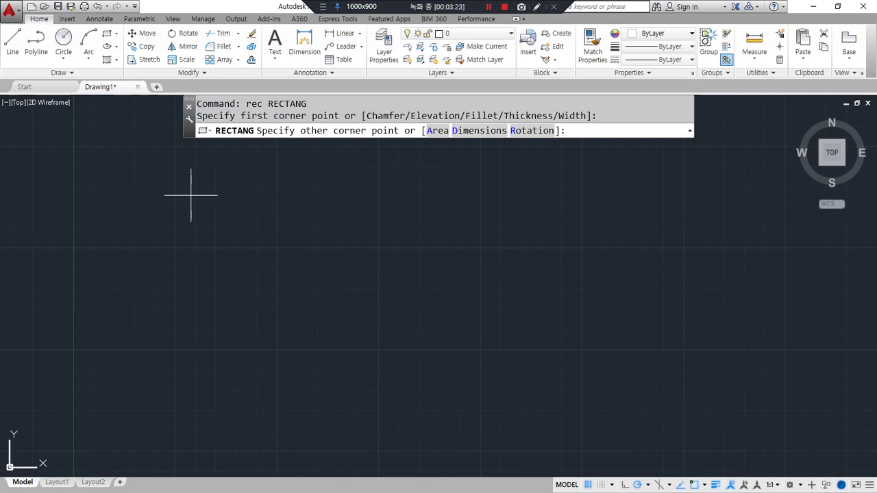
click(356, 332)
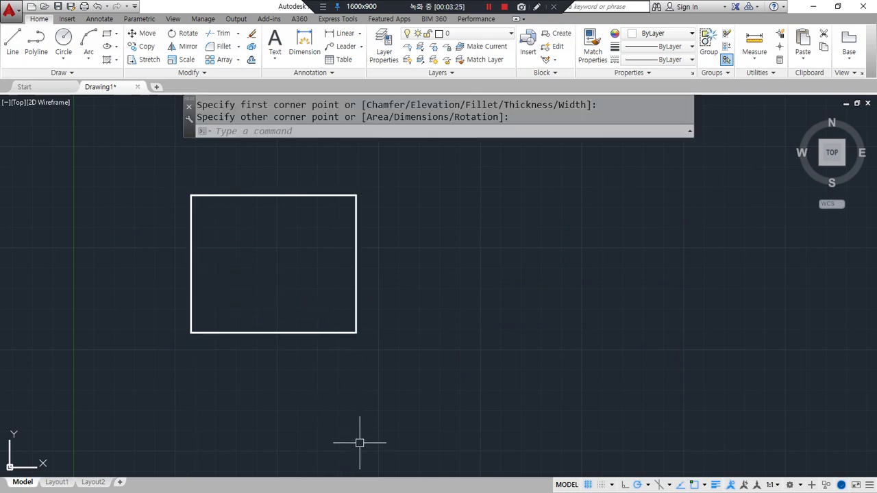
text(pl)
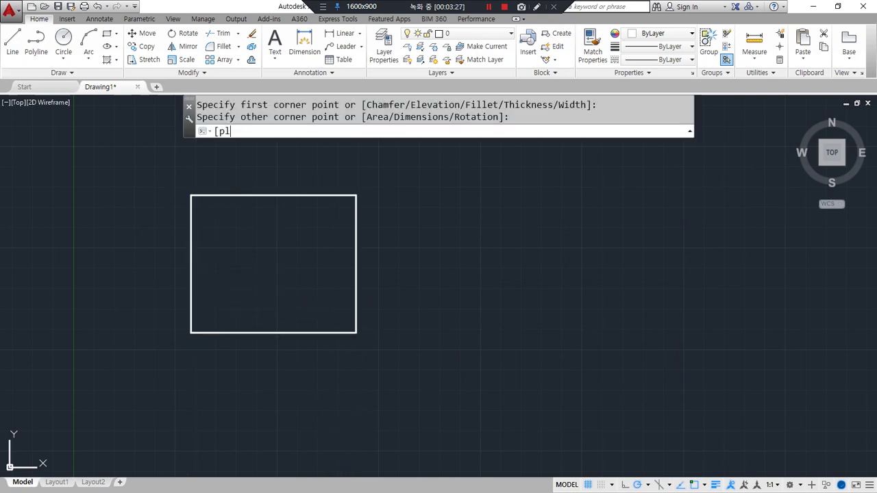
key(Return)
key(Escape)
- Draw a five-sided polygon with the Edge option to the right of the rectangle, using a horizontal bottom edge
text(p)
key(Return)
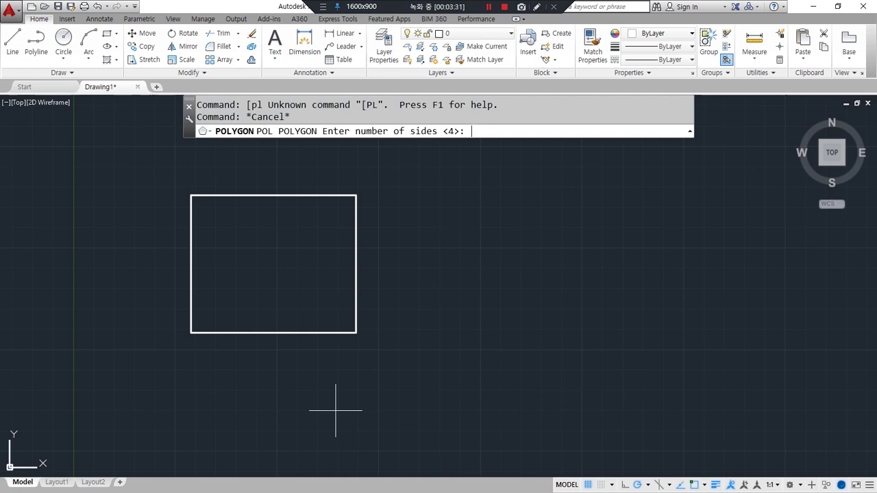
key(Return)
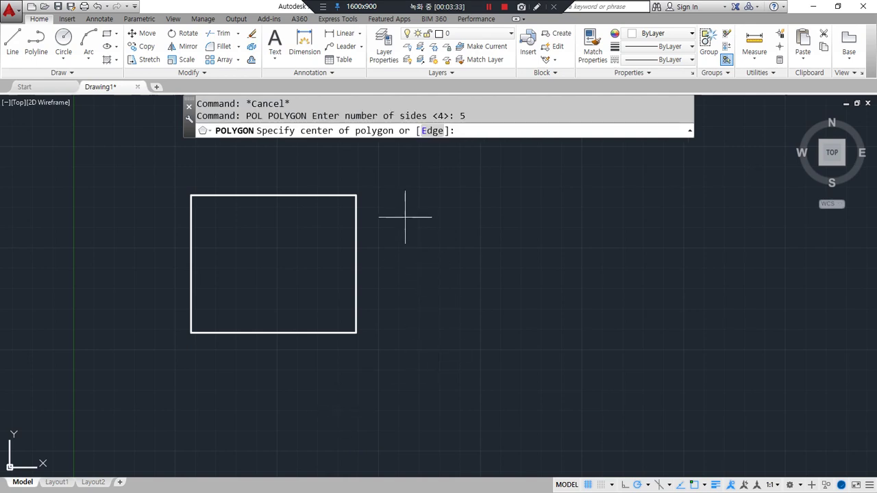
text(e)
key(Return)
click(505, 325)
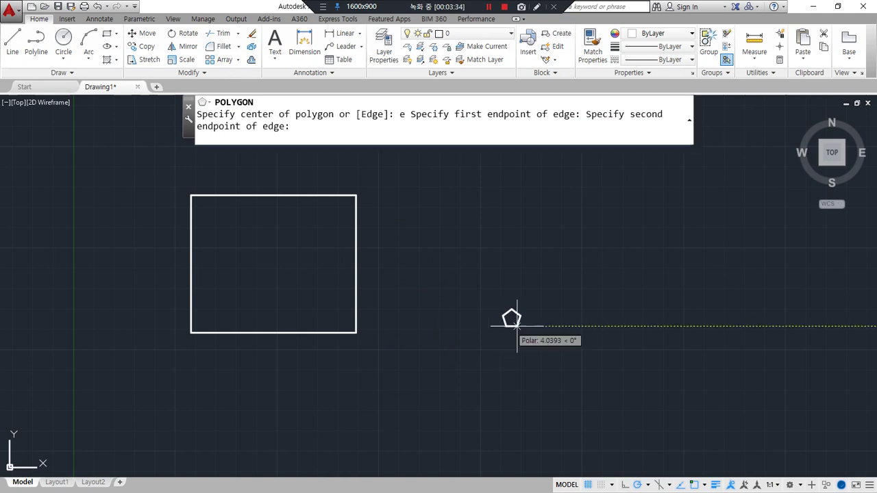
click(598, 325)
- Convert the rectangle with the SPLINE command's Object option, keeping the CV method at degree 3
middle_drag(449, 341, 410, 359)
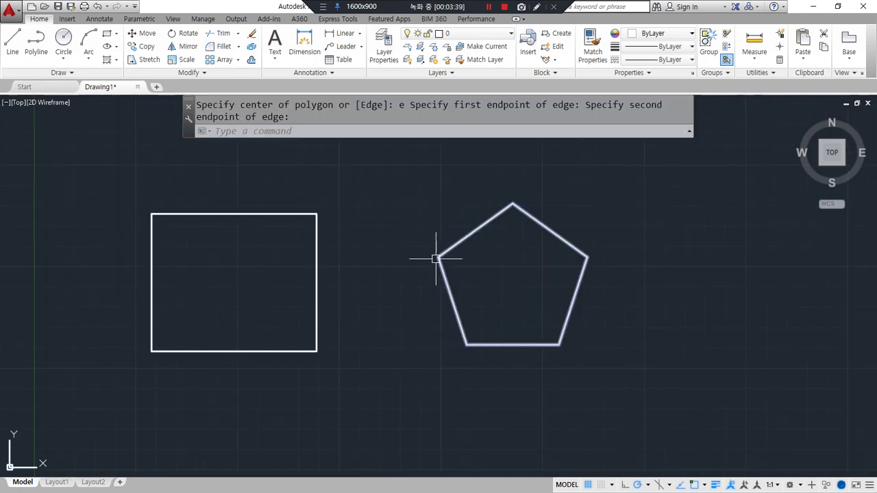
text(spl)
key(Return)
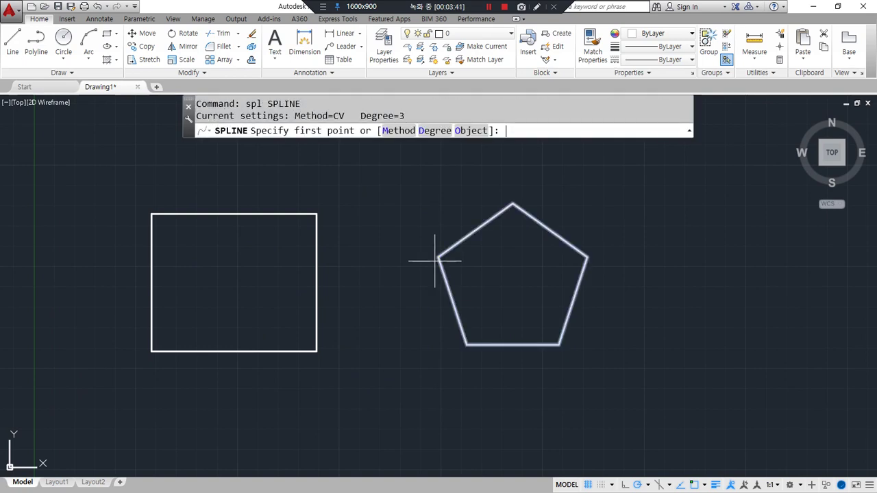
click(470, 132)
click(288, 214)
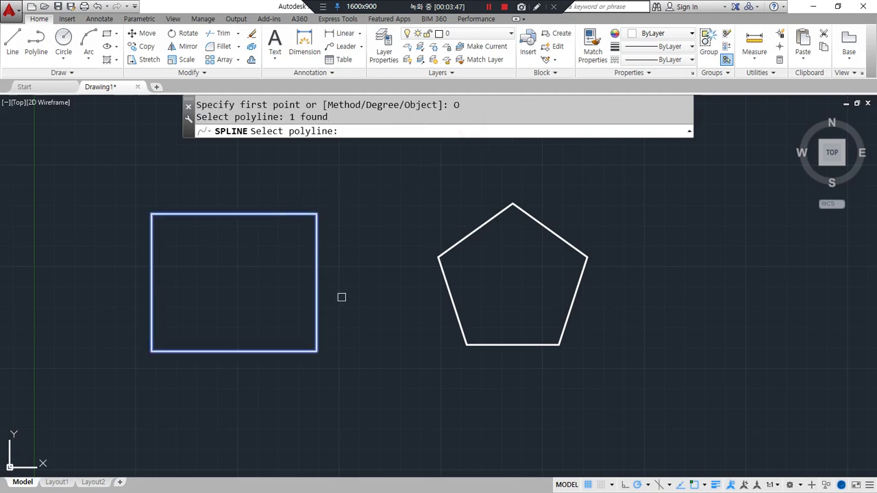
key(Return)
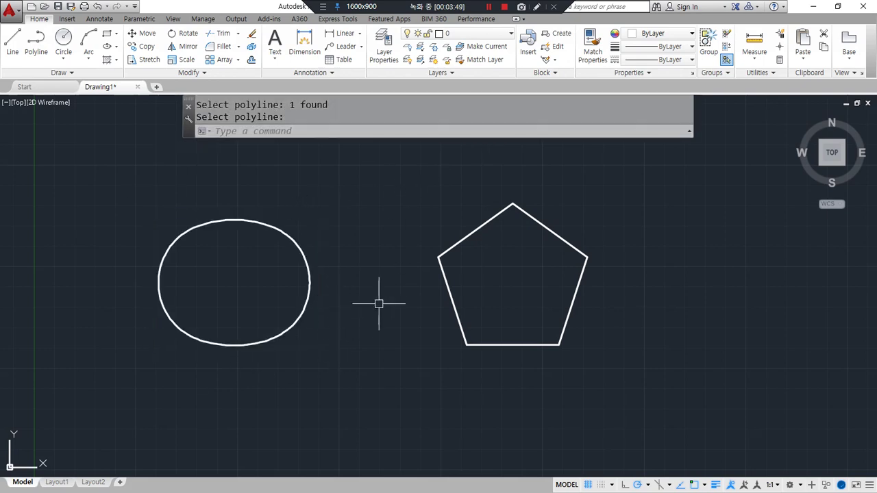
- Try to convert the pentagon with the SPLINE command's Object option after switching the method to Fit
key(Return)
click(398, 131)
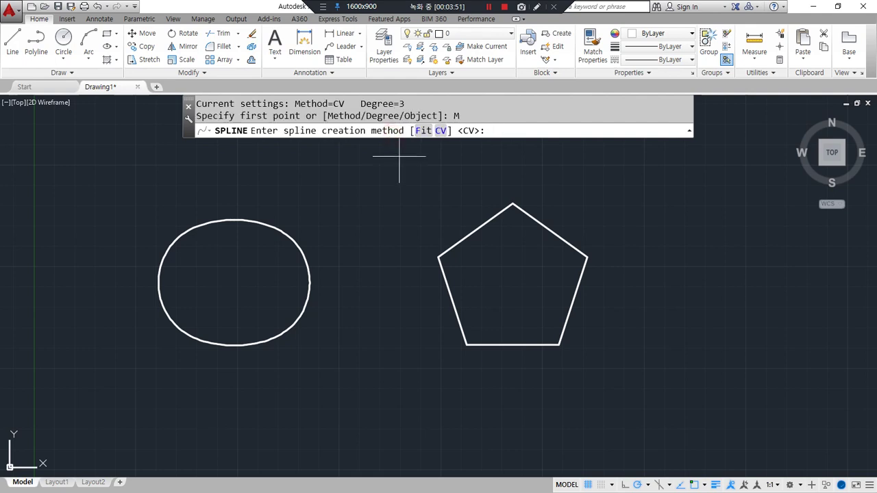
click(423, 130)
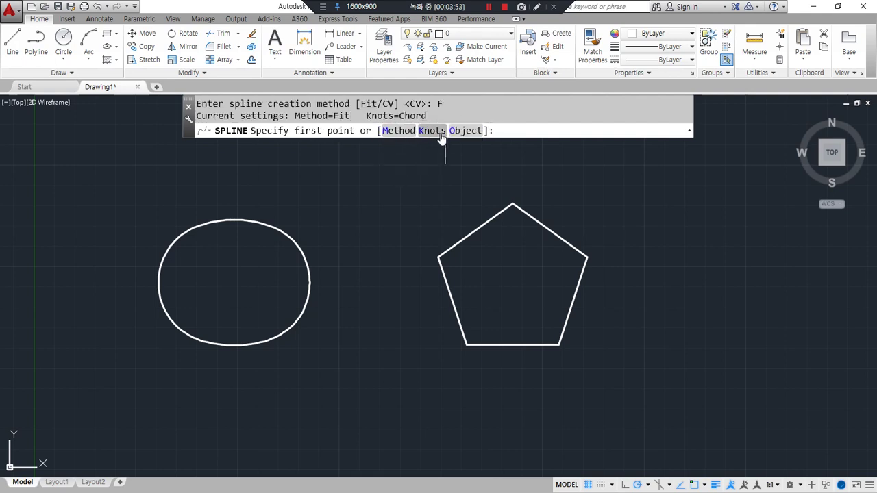
click(470, 131)
click(489, 222)
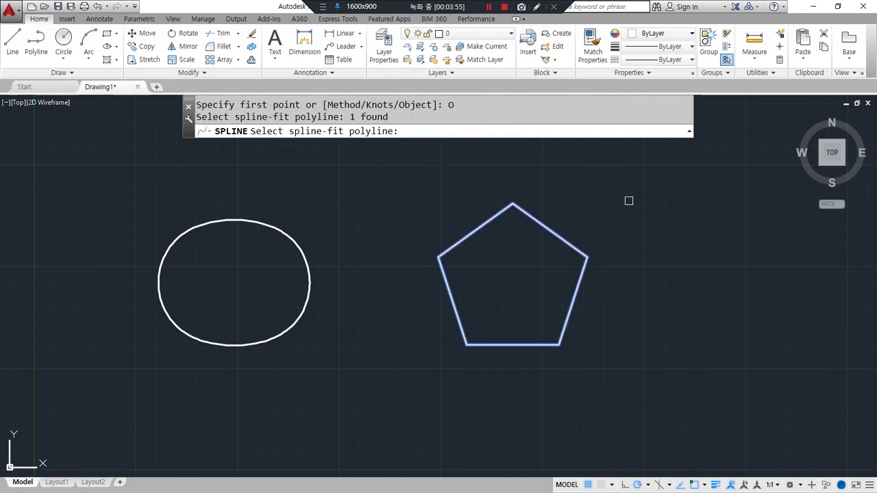
key(Return)
mouse_move(439, 193)
mouse_down()
mouse_move(462, 230)
mouse_move(443, 228)
mouse_up()
drag(269, 177, 249, 205)
mouse_move(239, 192)
mouse_down()
mouse_move(237, 208)
mouse_move(284, 183)
mouse_move(264, 214)
mouse_up()
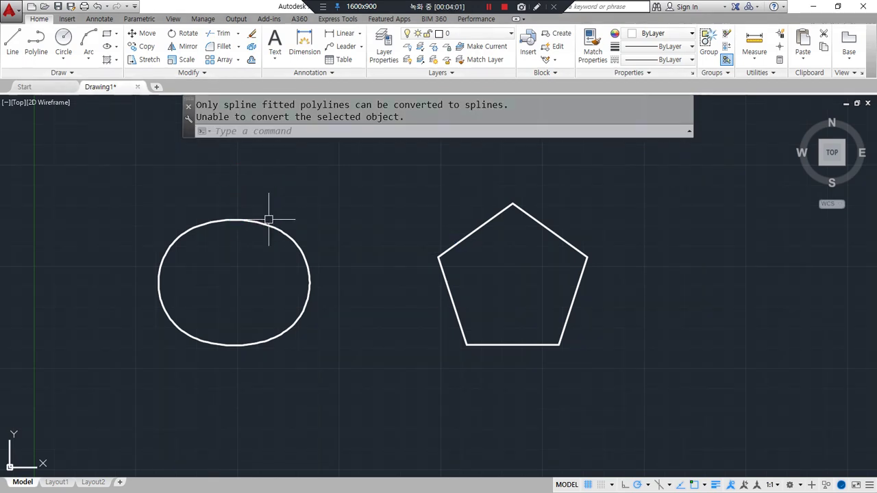
- Undo the conversion of the rectangle into a closed spline
key(space)
key(Escape)
key(ctrl+z)
key(ctrl+z)
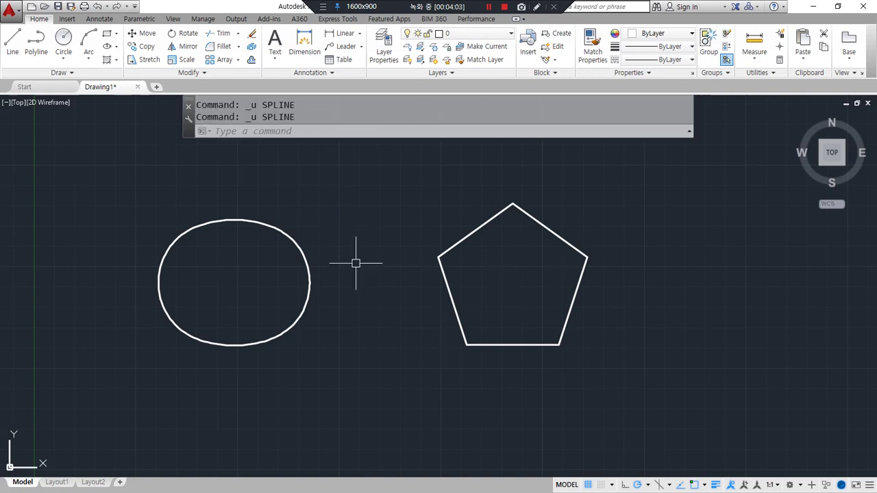
- Try to convert the rectangle with the SPLINE command's Object option using the Fit method
text(s)
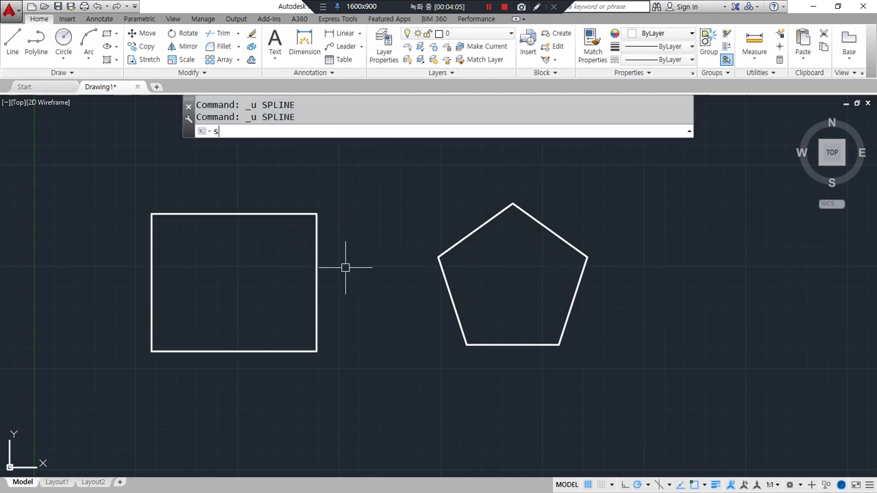
key(Return)
key(Escape)
text(spl)
key(Return)
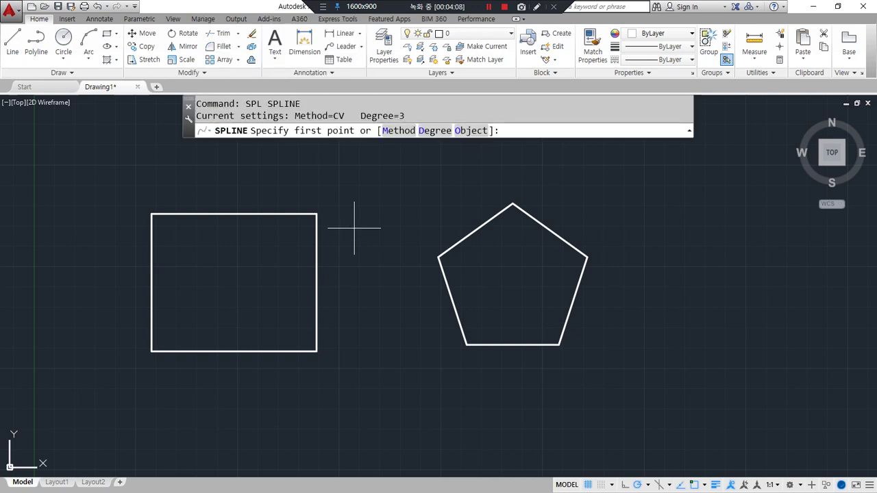
click(403, 131)
click(425, 133)
click(464, 130)
click(294, 214)
key(Return)
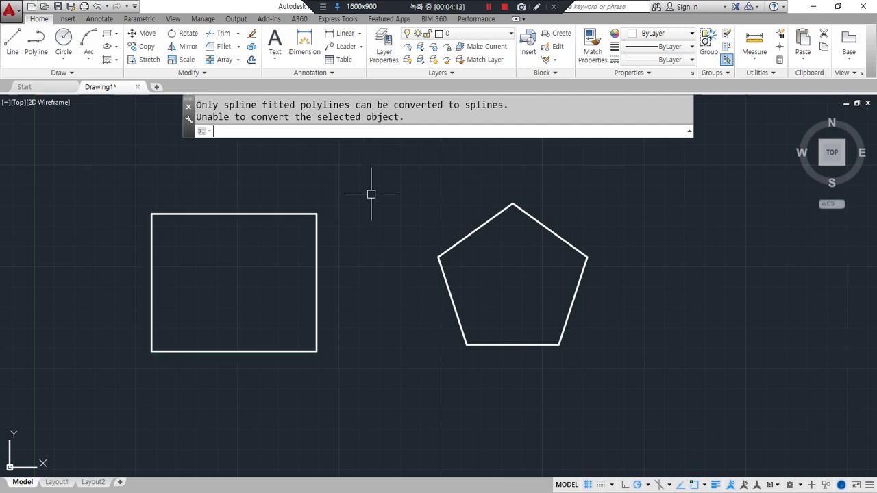
- Convert the rectangle into a closed spline with the SPLINE command's Object option, switching the method to CV
key(Return)
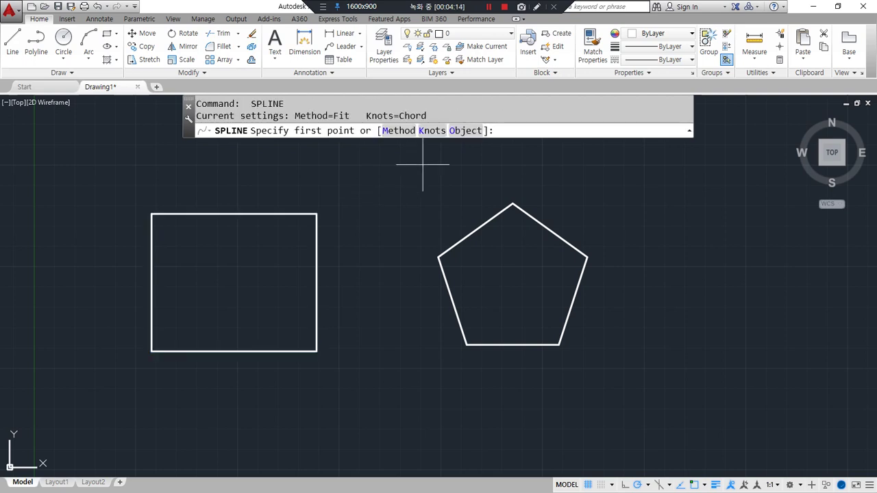
click(407, 130)
click(442, 130)
click(464, 131)
click(240, 216)
click(208, 206)
key(Return)
- Convert the pentagon into a closed spline with the SPLINE command's Object option, keeping the CV method
key(Return)
click(469, 131)
click(487, 220)
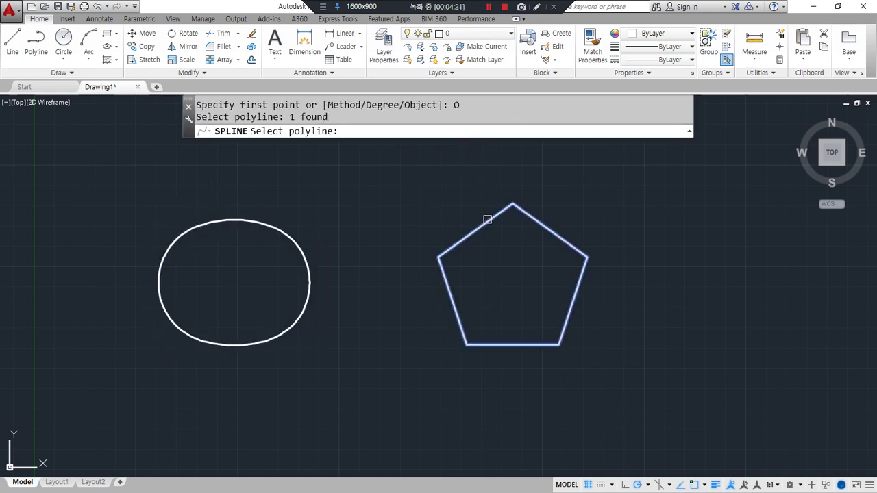
key(Return)
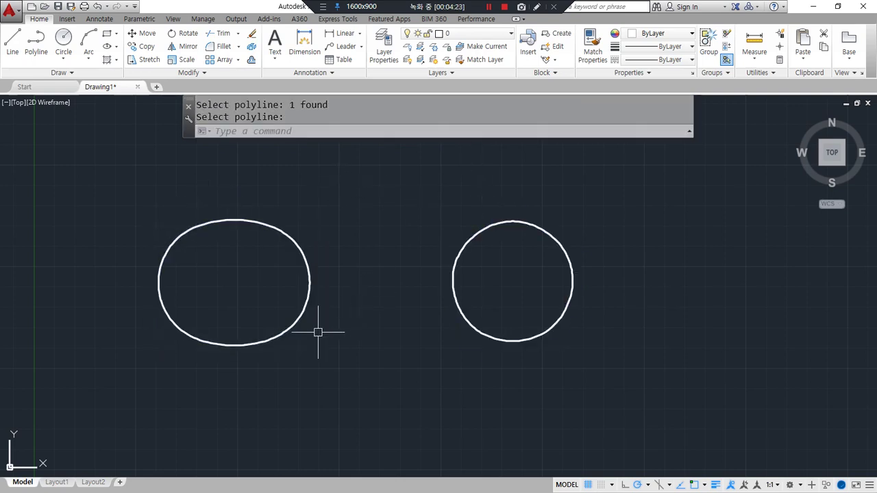
mouse_move(164, 375)
mouse_down()
mouse_move(323, 156)
mouse_move(534, 357)
mouse_move(99, 368)
mouse_up()
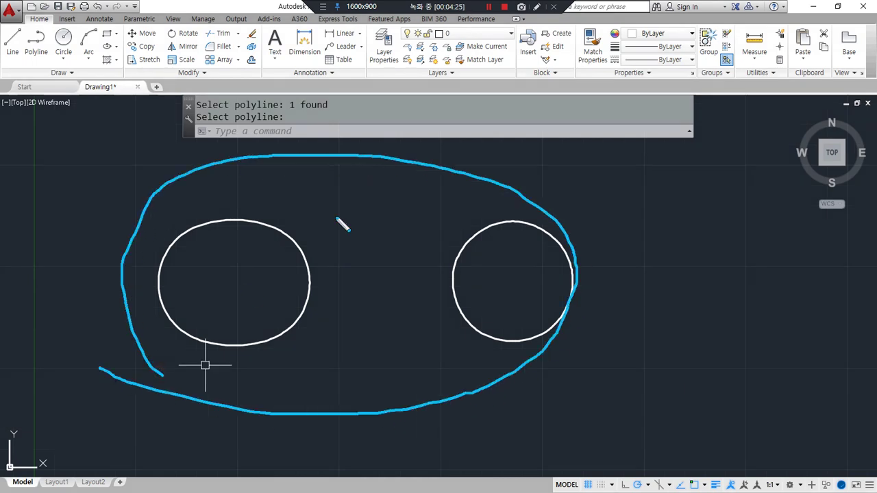
drag(352, 197, 346, 229)
mouse_move(367, 197)
mouse_down()
mouse_move(379, 211)
mouse_move(405, 180)
mouse_up()
mouse_move(233, 273)
mouse_down()
mouse_move(237, 296)
mouse_move(522, 255)
mouse_up()
mouse_move(508, 237)
mouse_down()
mouse_move(524, 250)
mouse_move(503, 288)
mouse_up()
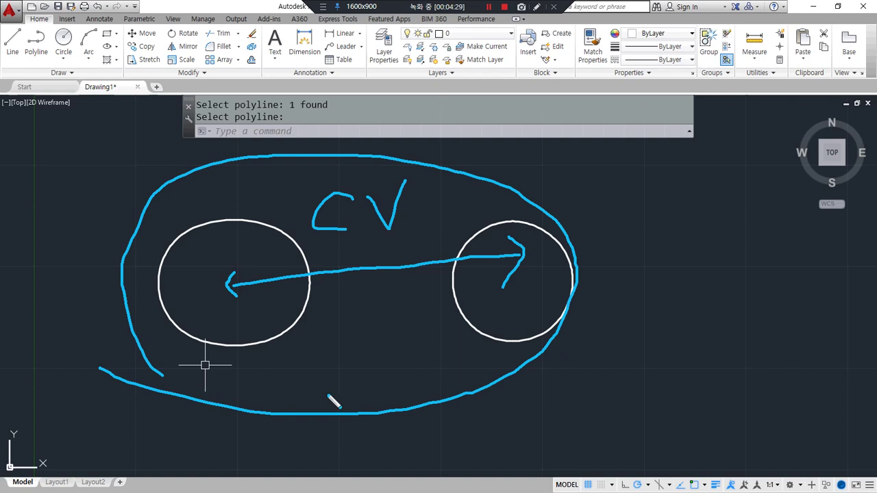
key(Escape)
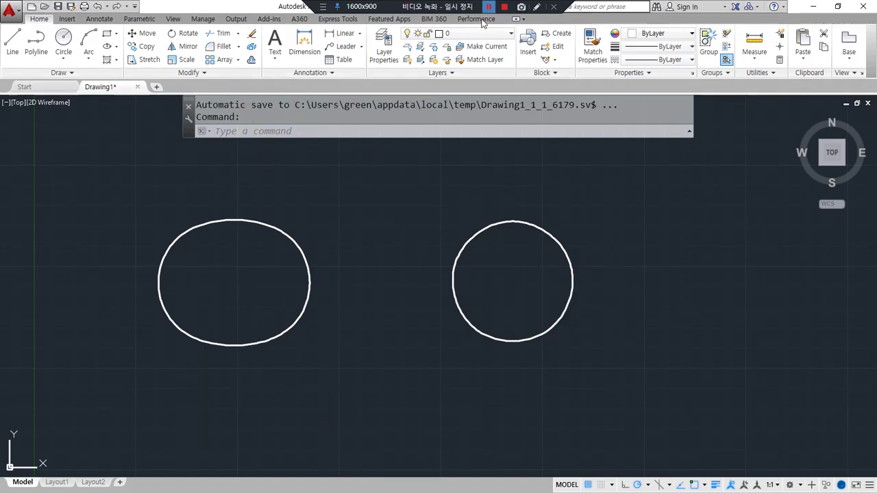
- Erase both closed splines made from the rectangle and the pentagon
click(539, 283)
click(237, 268)
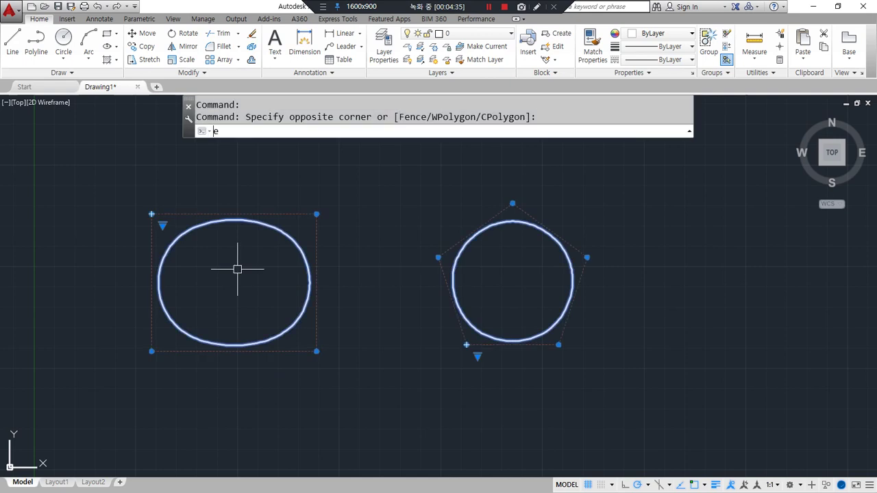
text(e)
key(Return)
- Draw a long freehand vertical line to the right of the Y axis, ending near the X axis
text(z)
key(Return)
text(a)
key(Return)
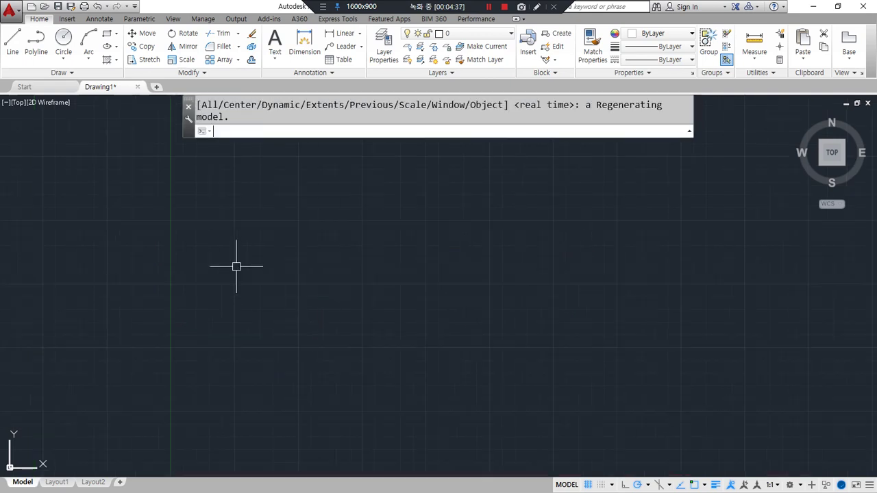
text(l)
key(Return)
click(412, 152)
click(412, 366)
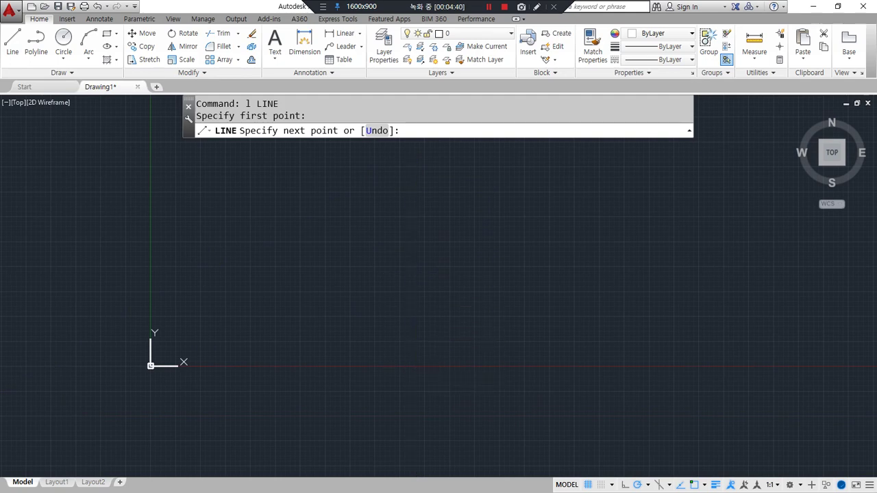
key(Return)
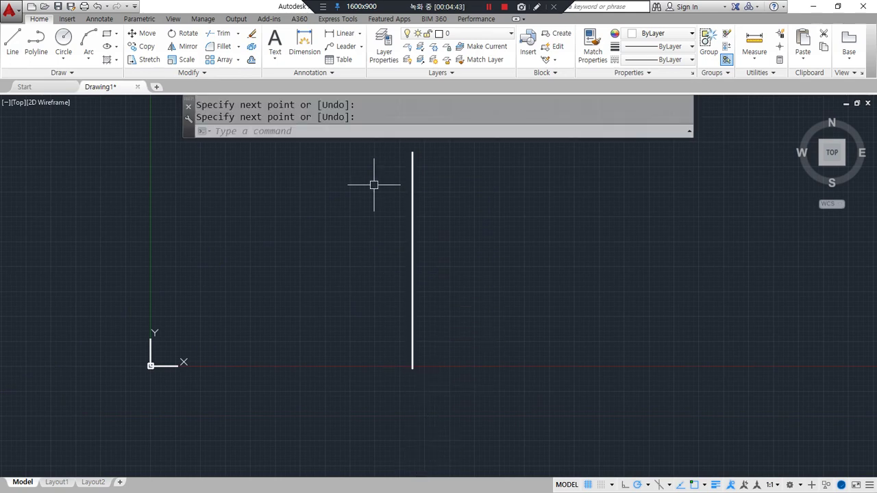
- Draw a four-point Fit spline zigzagging down across the vertical line, with its first segment about 71 units and its last about 80 units long
middle_drag(483, 208, 396, 209)
scroll(326, 235, up, 2)
text(spl)
key(Return)
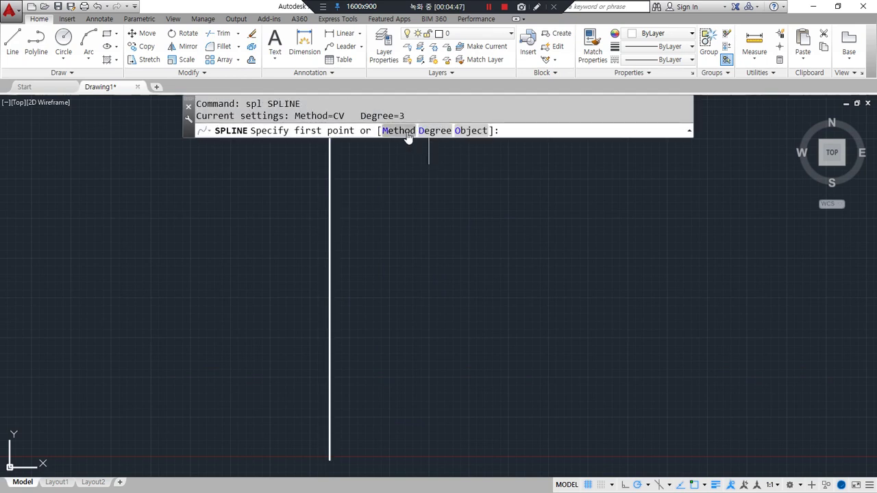
click(400, 131)
click(418, 131)
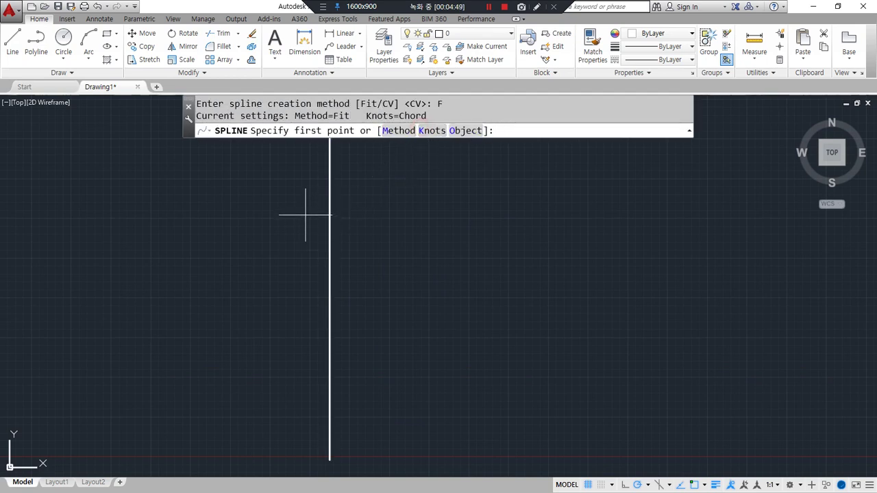
click(309, 209)
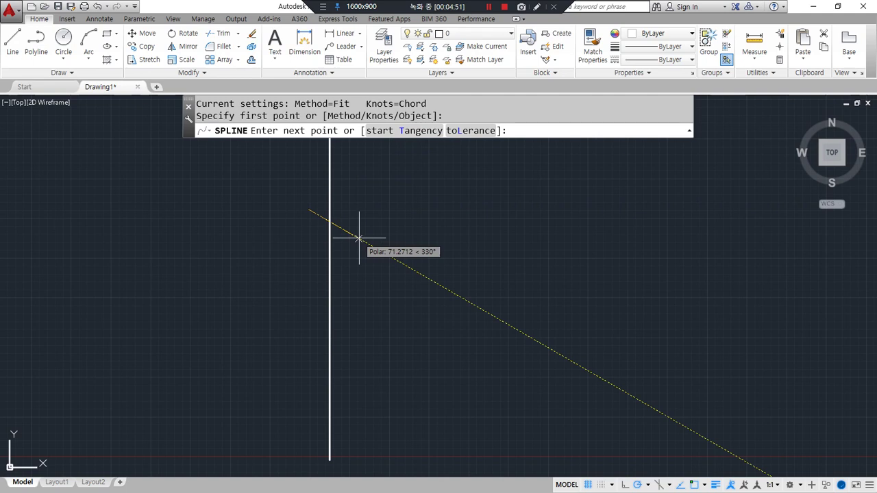
click(360, 239)
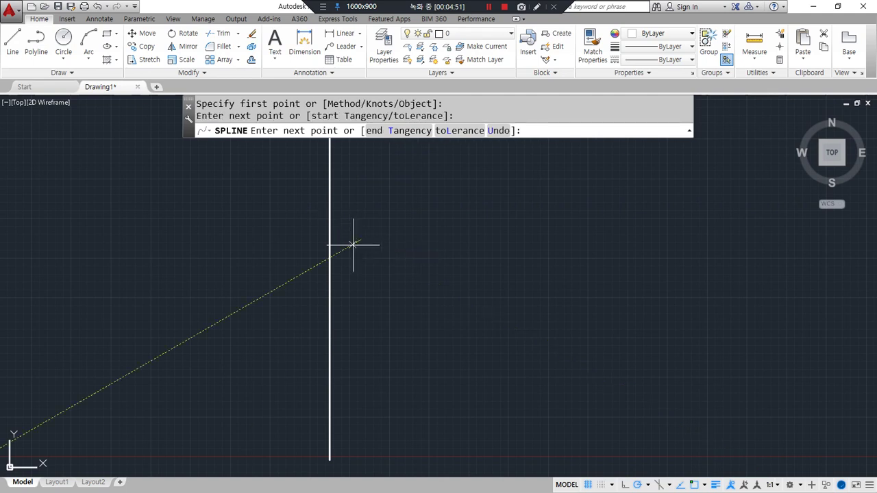
click(302, 281)
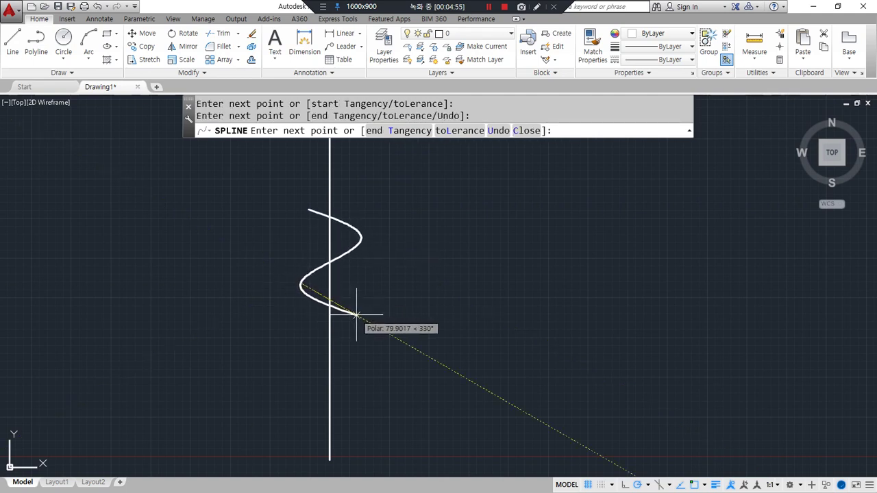
click(357, 315)
key(Return)
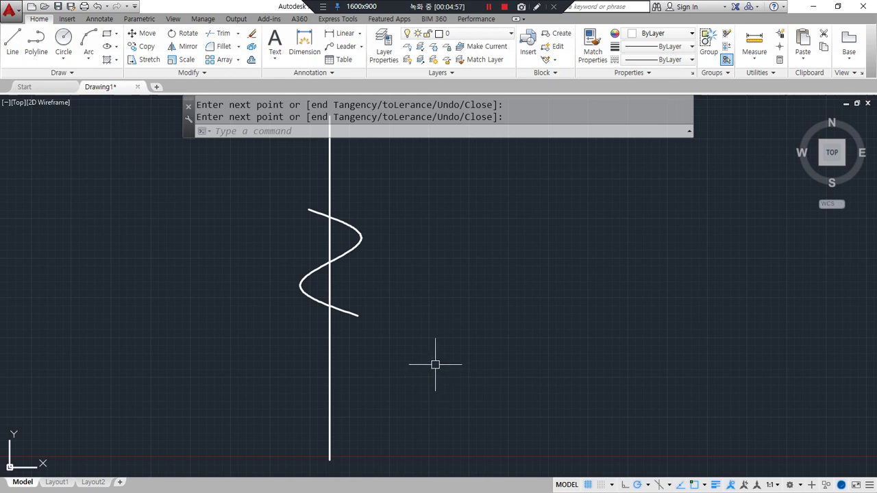
- Trim the spline ends beyond the vertical line and the line portion between the outer crossings to form a break-line symbol
text(tr)
key(Return)
key(Return)
click(313, 215)
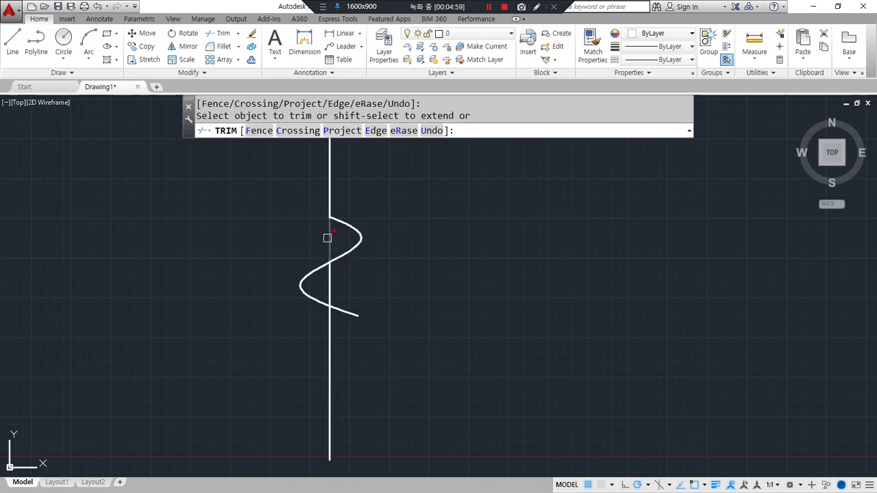
click(326, 275)
key(Return)
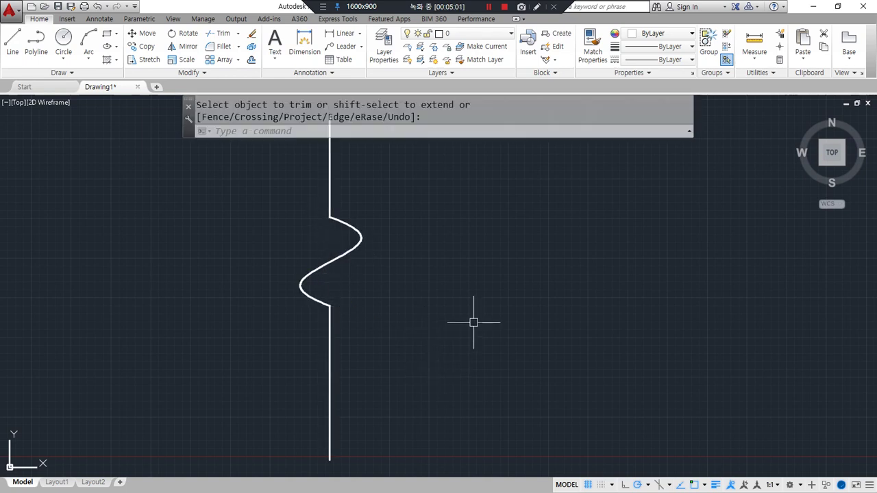
middle_drag(473, 322, 506, 343)
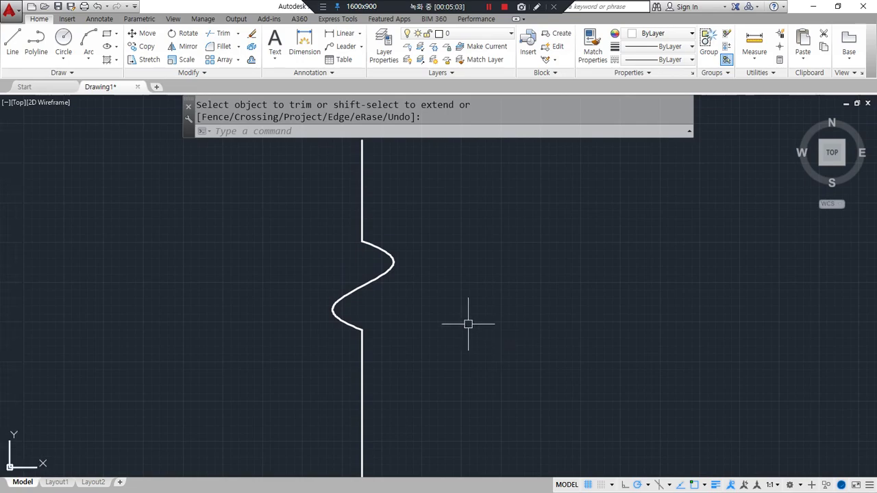
- Switch to the house floor plan in the image viewer and examine section mark A, its cutting line and its viewing direction
key(alt+Tab)
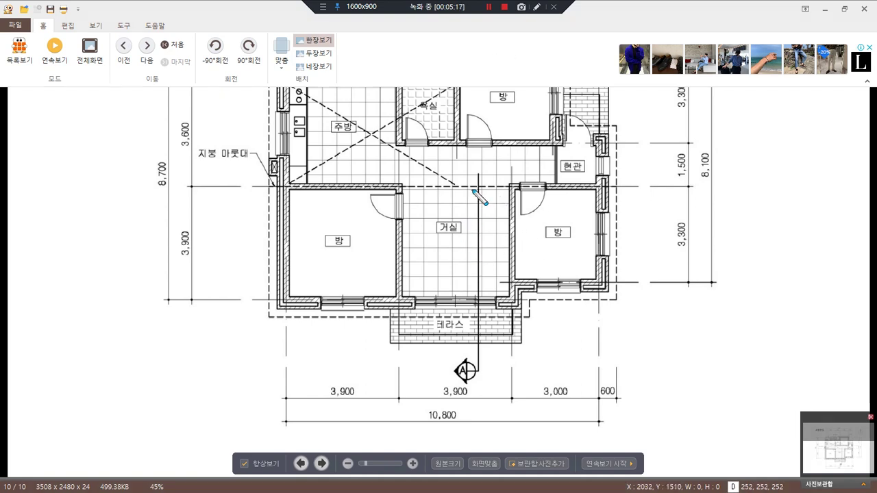
mouse_move(477, 396)
mouse_down()
mouse_move(453, 398)
mouse_move(492, 351)
mouse_move(484, 404)
mouse_move(463, 407)
mouse_up()
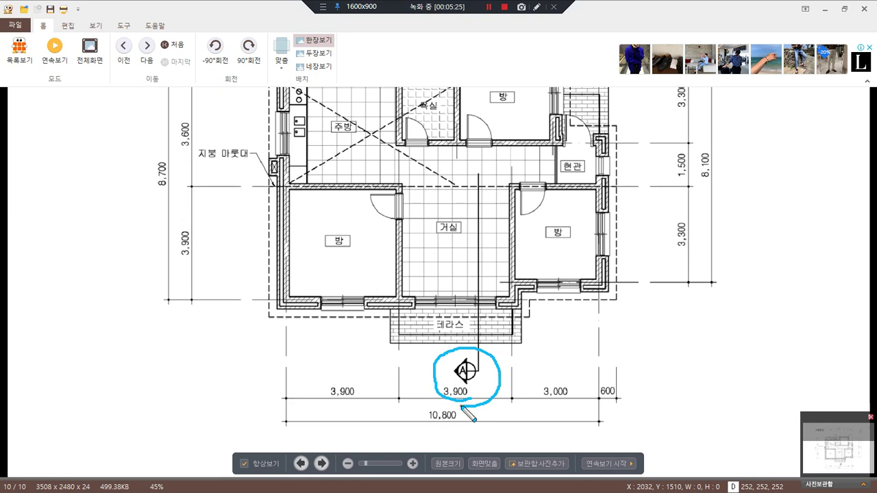
key(ctrl+z)
mouse_move(699, 281)
mouse_down()
mouse_move(700, 293)
mouse_move(713, 292)
mouse_move(700, 281)
mouse_up()
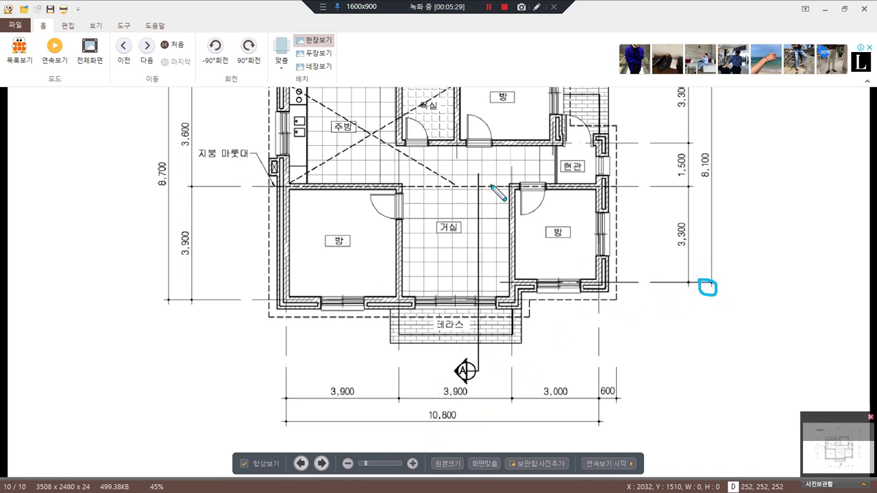
shift+drag(478, 83, 498, 451)
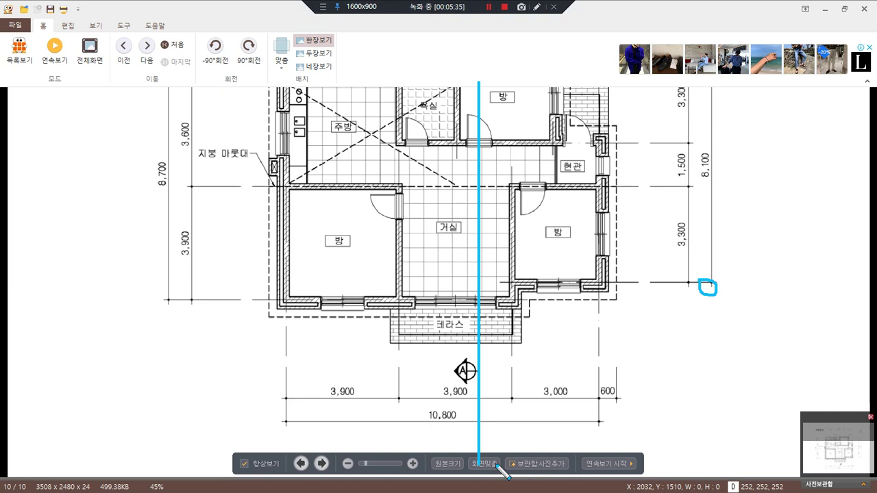
mouse_move(697, 295)
mouse_down()
mouse_move(712, 281)
mouse_move(429, 278)
mouse_move(436, 289)
mouse_up()
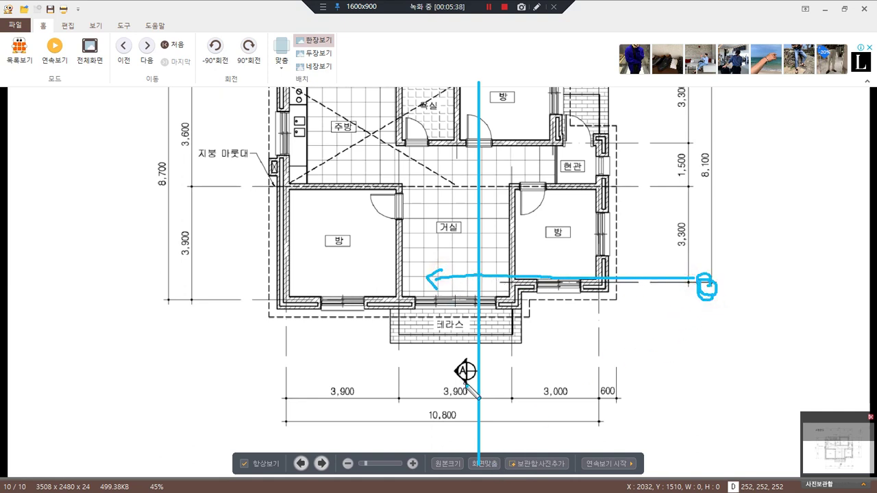
mouse_move(479, 371)
mouse_down()
mouse_move(429, 370)
mouse_move(442, 386)
mouse_up()
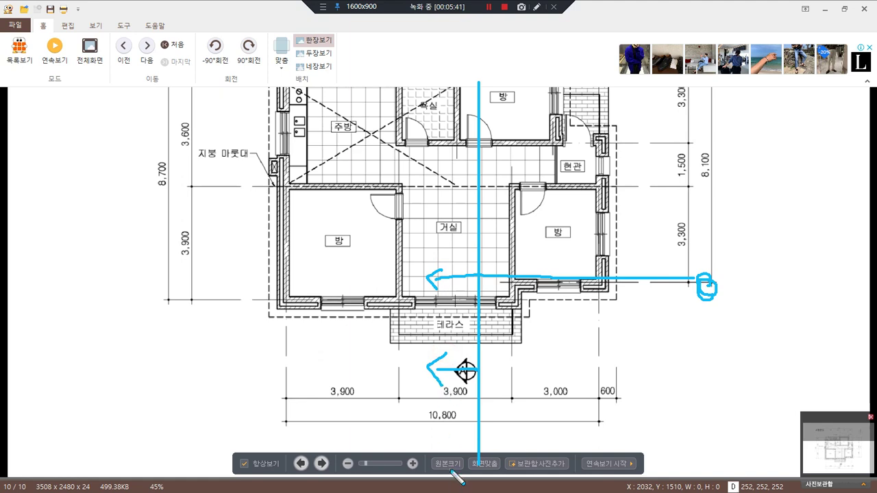
key(e)
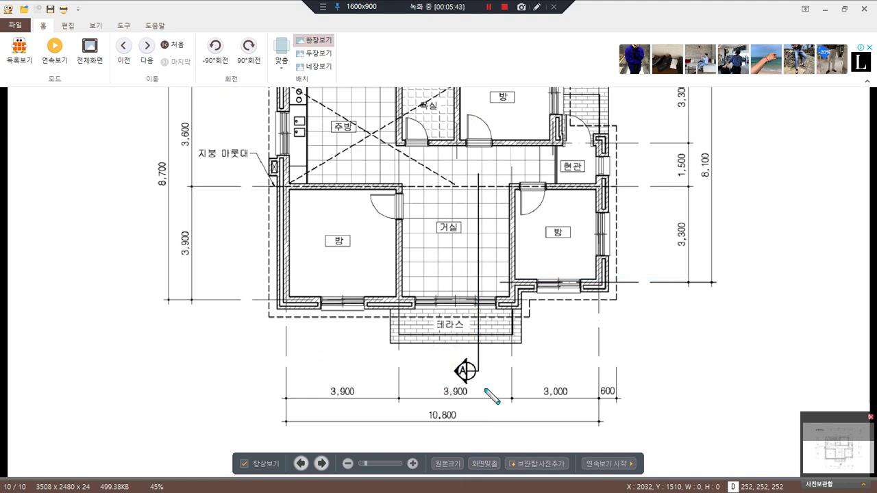
drag(478, 371, 390, 370)
mouse_move(420, 345)
mouse_down()
mouse_move(386, 361)
mouse_move(416, 401)
mouse_up()
mouse_move(478, 176)
mouse_down()
mouse_move(477, 365)
mouse_move(397, 379)
mouse_up()
mouse_move(419, 344)
mouse_down()
mouse_move(396, 383)
mouse_move(421, 401)
mouse_up()
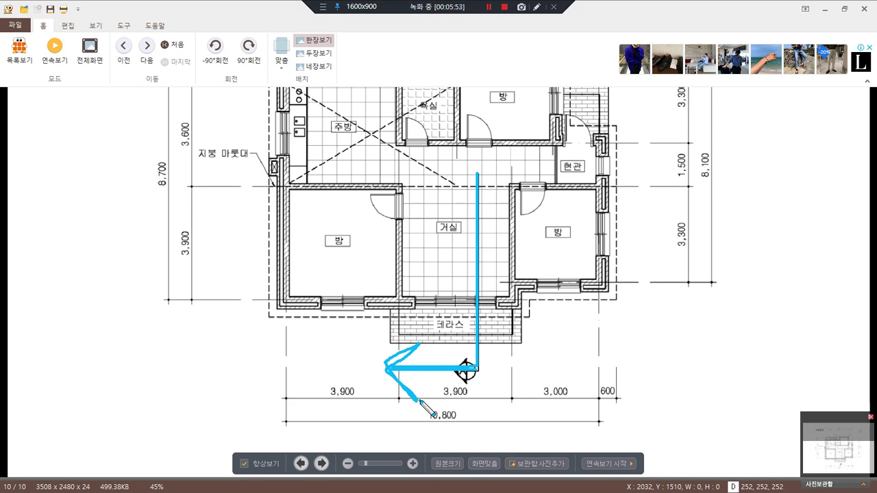
- Mark up section symbol A, the cutting line through the living room and the viewing direction on the floor plan
key(Delete)
mouse_move(473, 385)
mouse_down()
mouse_move(449, 398)
mouse_move(490, 363)
mouse_move(453, 401)
mouse_move(455, 359)
mouse_move(489, 372)
mouse_move(489, 384)
mouse_up()
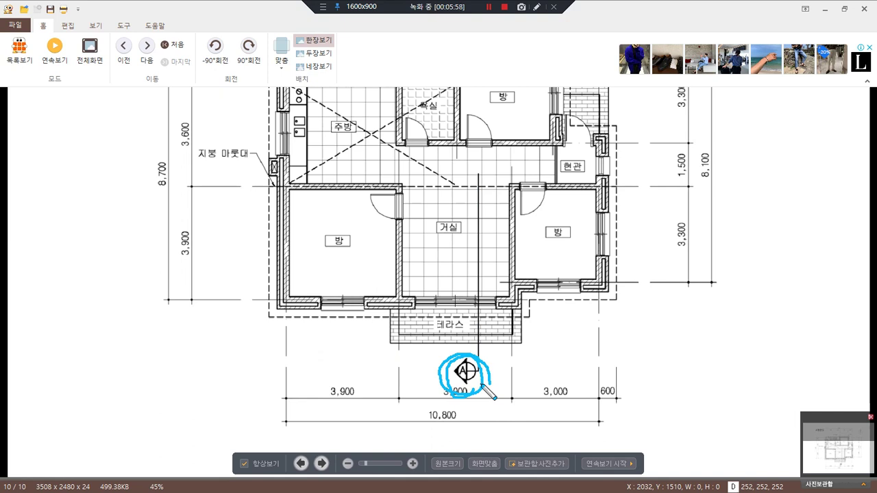
drag(483, 175, 471, 346)
mouse_move(586, 238)
mouse_down()
mouse_move(522, 243)
mouse_move(532, 261)
mouse_up()
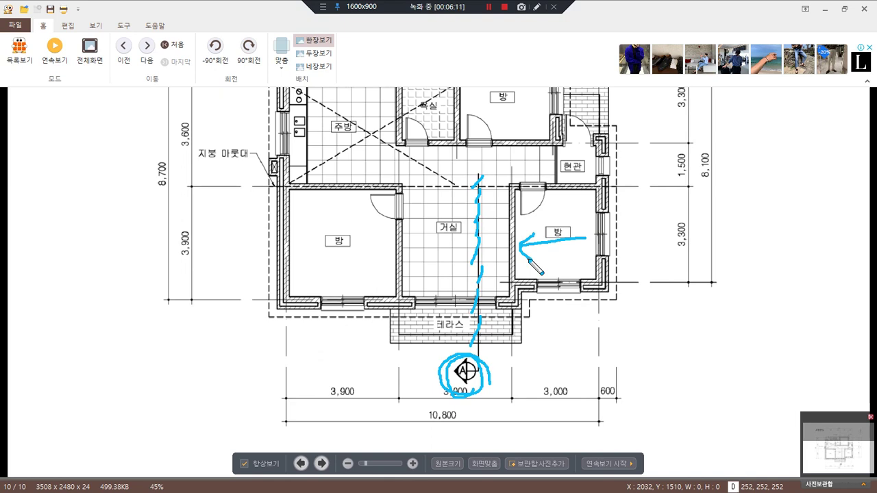
key(Escape)
drag(481, 370, 481, 177)
key(Escape)
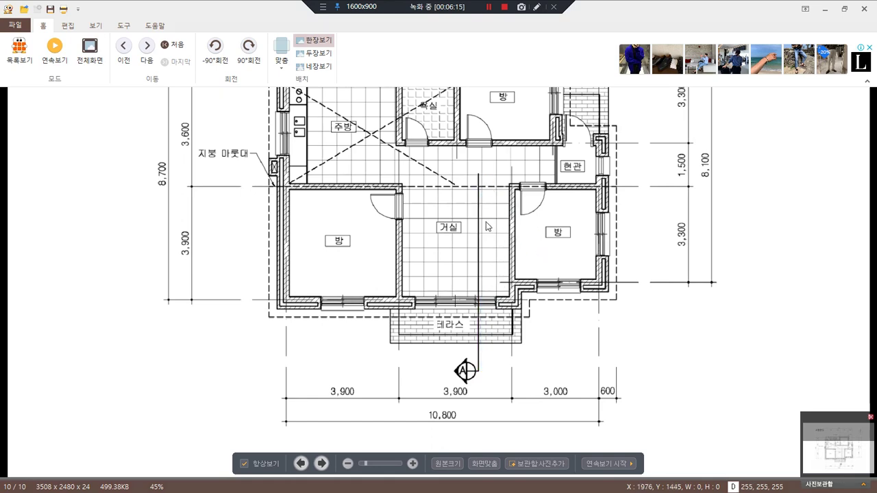
- Examine where the section line stops above the living room and which upper rooms it leaves out
scroll(404, 182, up, 3)
mouse_move(478, 163)
mouse_down()
mouse_move(478, 266)
mouse_move(476, 118)
mouse_up()
key(Escape)
drag(484, 280, 423, 280)
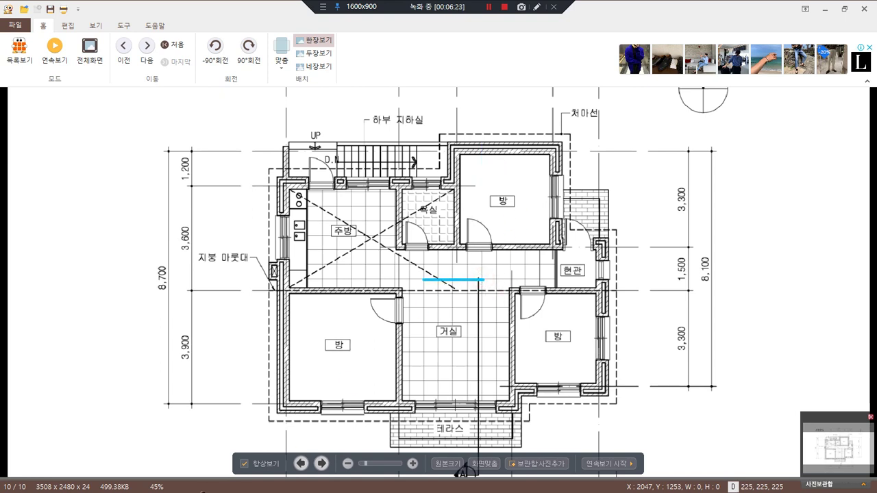
key(ctrl+z)
drag(488, 280, 451, 280)
mouse_move(458, 145)
mouse_down()
mouse_move(424, 246)
mouse_move(500, 172)
mouse_move(473, 159)
mouse_up()
drag(488, 170, 426, 221)
drag(432, 176, 481, 233)
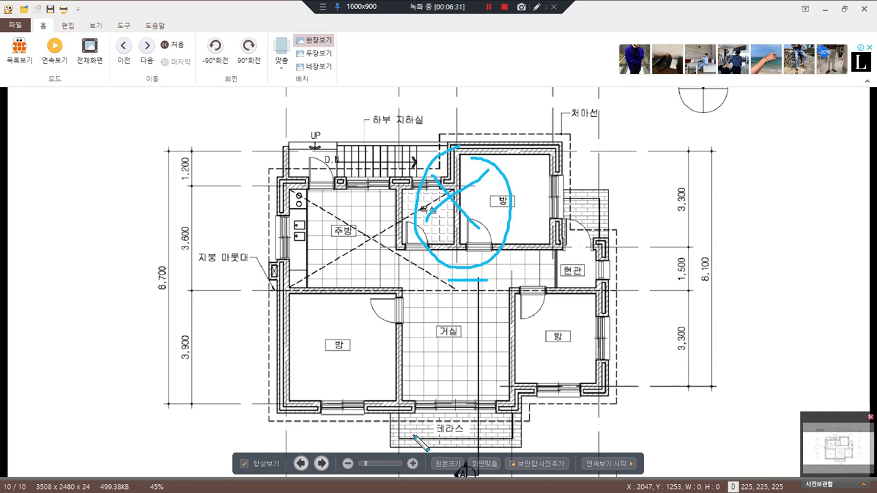
- Switch to the A-A section detail in the CAD viewer and examine its ridge centreline, vertical break line and omitted half of the house
drag(0, 118, 563, 172)
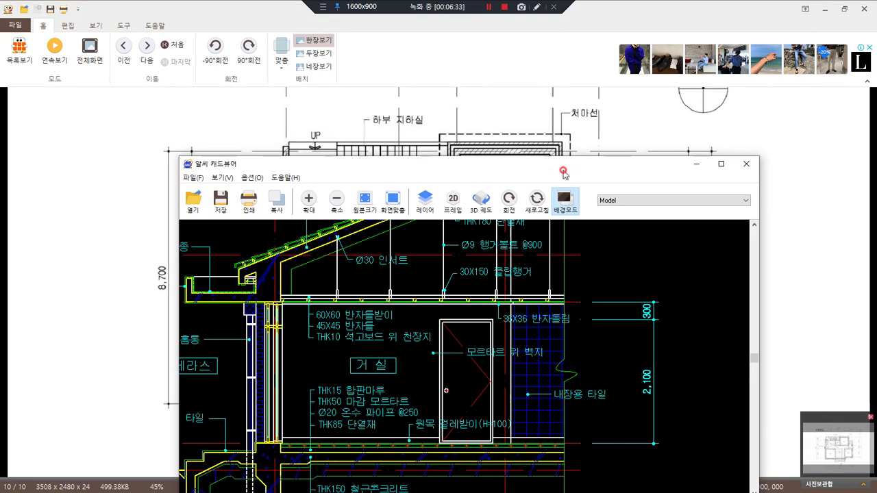
double_click(564, 170)
mouse_move(554, 252)
mouse_down()
mouse_move(416, 254)
mouse_move(228, 237)
mouse_up()
scroll(448, 263, down, 1)
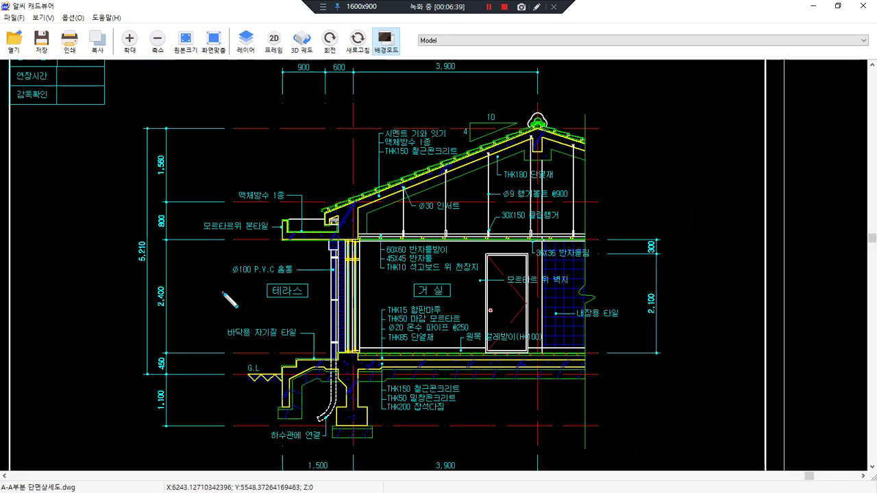
drag(222, 292, 576, 292)
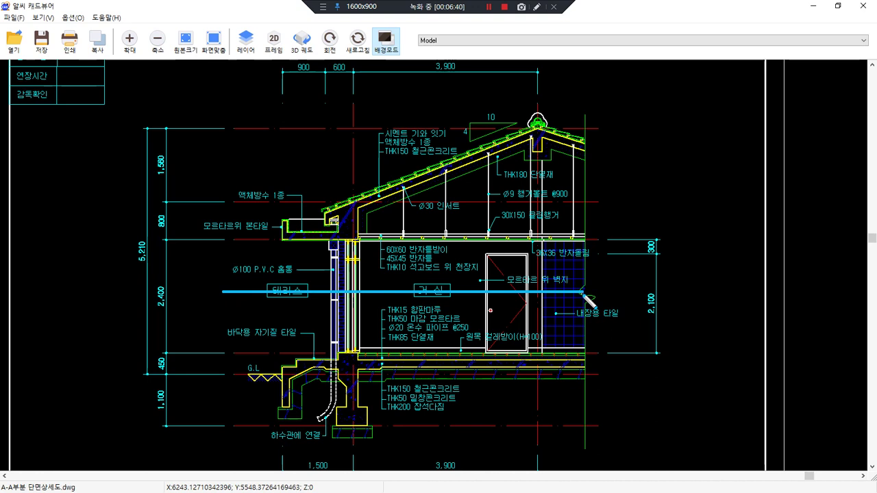
drag(535, 100, 534, 458)
mouse_move(542, 376)
mouse_down()
mouse_move(548, 396)
mouse_move(588, 385)
mouse_move(593, 399)
mouse_move(581, 394)
mouse_up()
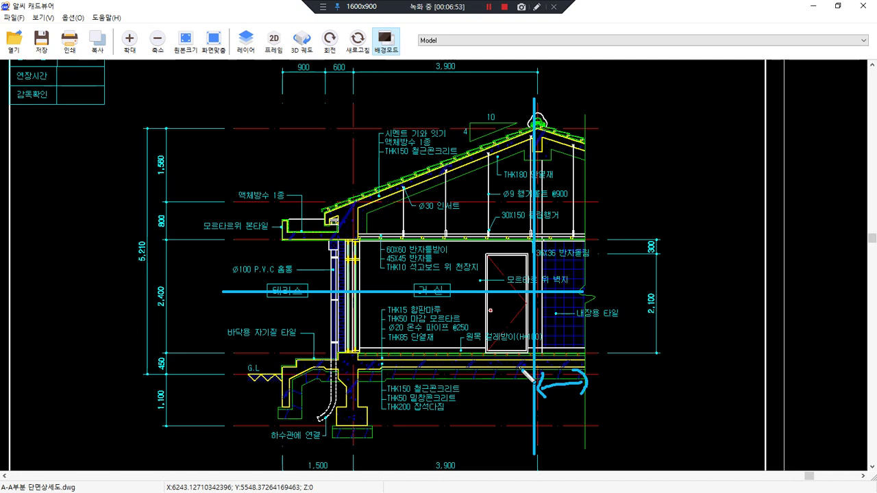
mouse_move(598, 144)
mouse_down()
mouse_move(747, 213)
mouse_move(735, 339)
mouse_move(675, 381)
mouse_move(627, 373)
mouse_up()
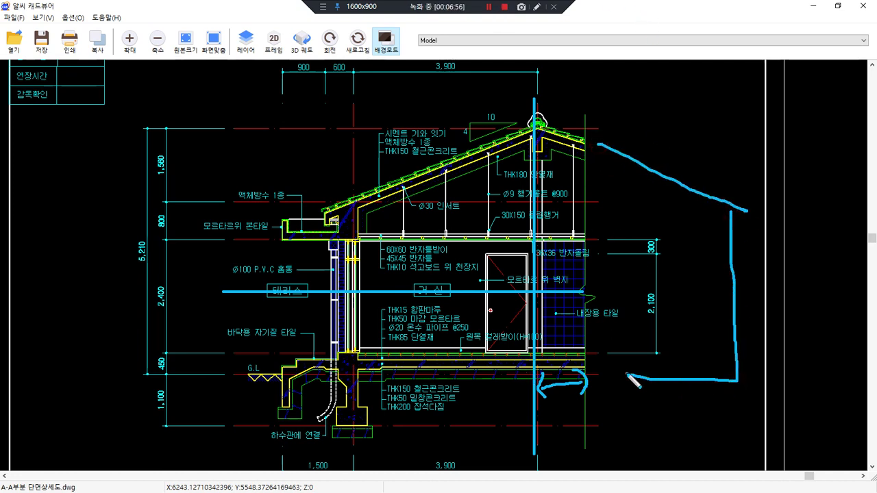
drag(584, 115, 584, 479)
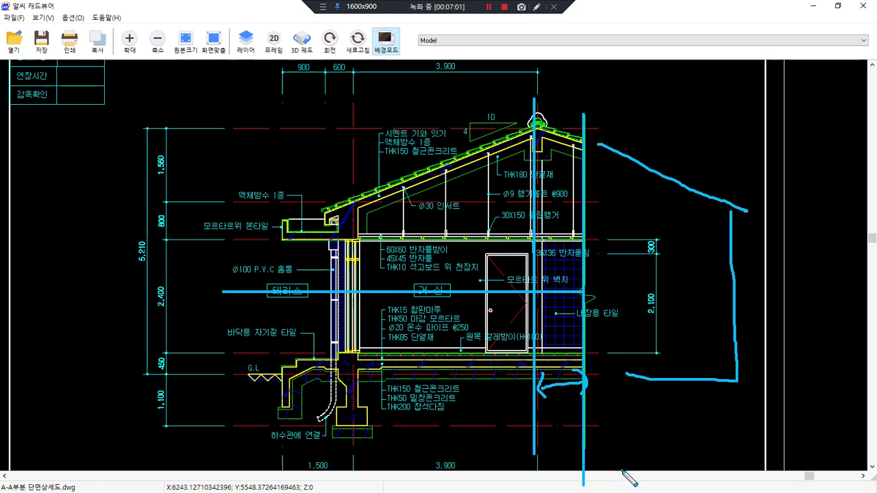
- Examine the curved break symbol on the section's vertical cut line beside the interior tile wall up close
key(Escape)
scroll(588, 305, up, 7)
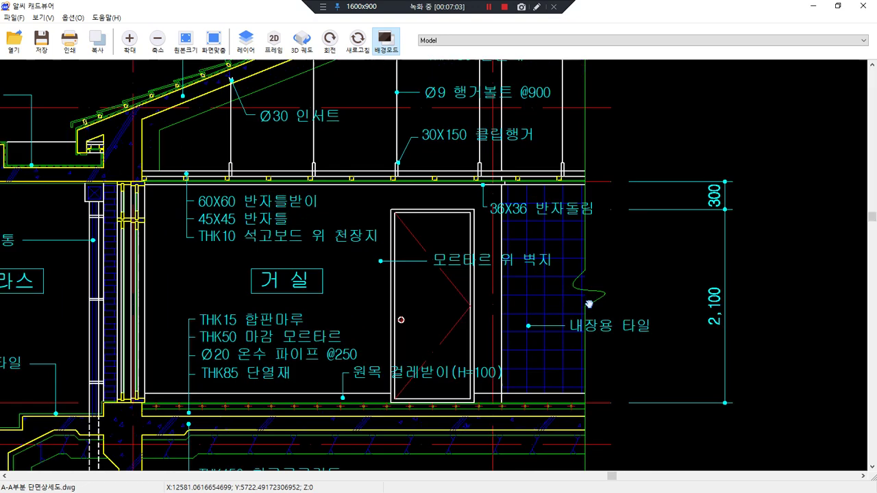
scroll(583, 327, up, 2)
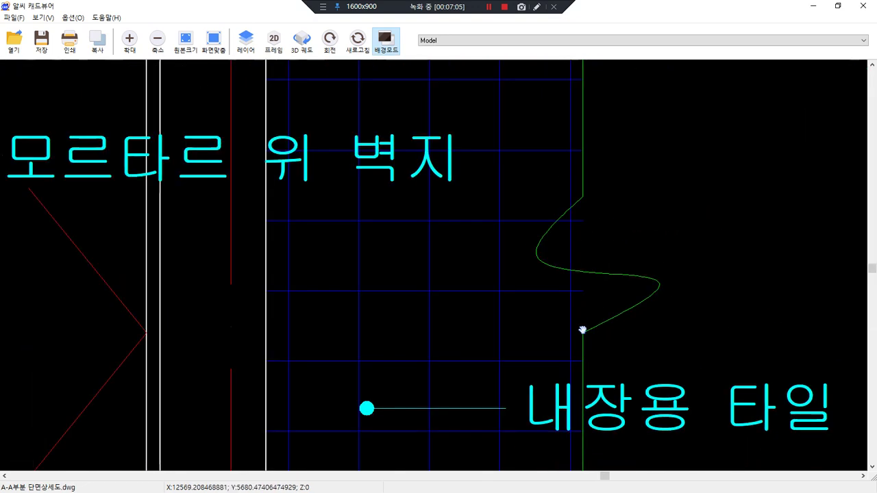
key(ctrl+alt+d)
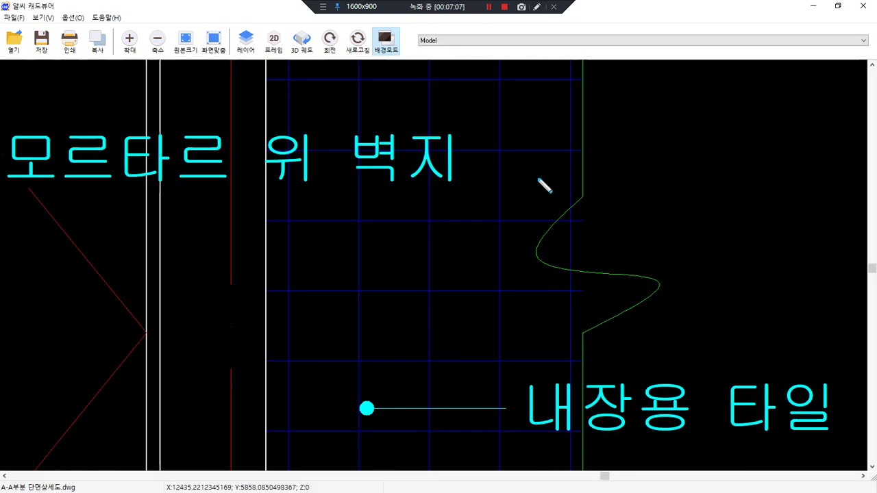
mouse_move(583, 141)
mouse_down()
mouse_move(582, 206)
mouse_move(533, 267)
mouse_move(623, 331)
mouse_move(590, 385)
mouse_move(591, 410)
mouse_up()
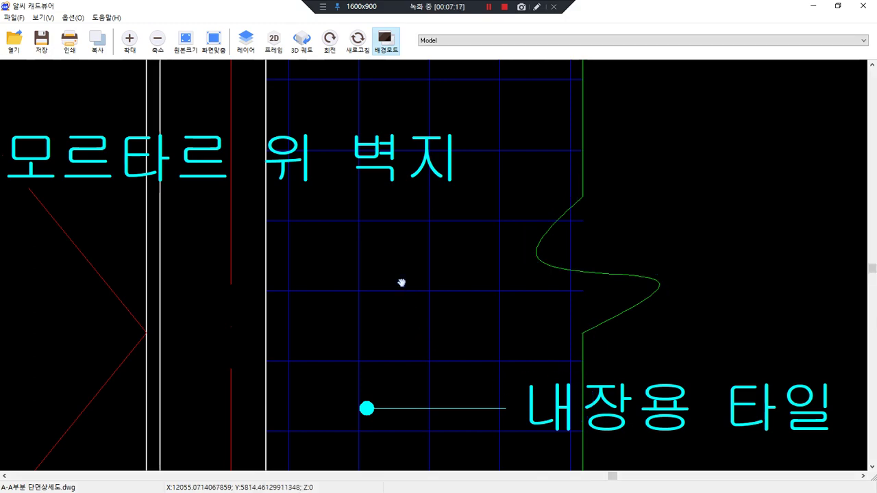
- Compare the whole A-A section with its break line and inspect the trimmed line portion at the curved symbol
scroll(398, 295, down, 5)
mouse_move(350, 250)
mouse_down()
mouse_move(556, 267)
mouse_move(552, 258)
mouse_move(533, 322)
mouse_up()
scroll(534, 322, down, 1)
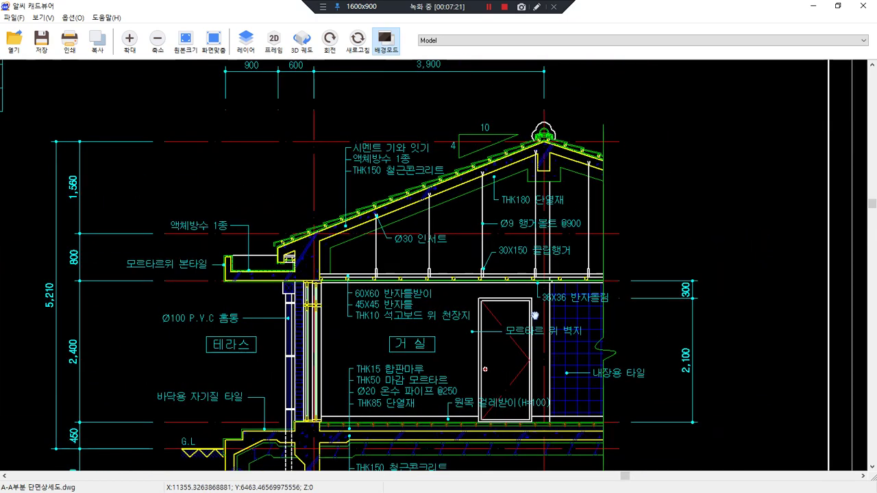
scroll(600, 346, up, 2)
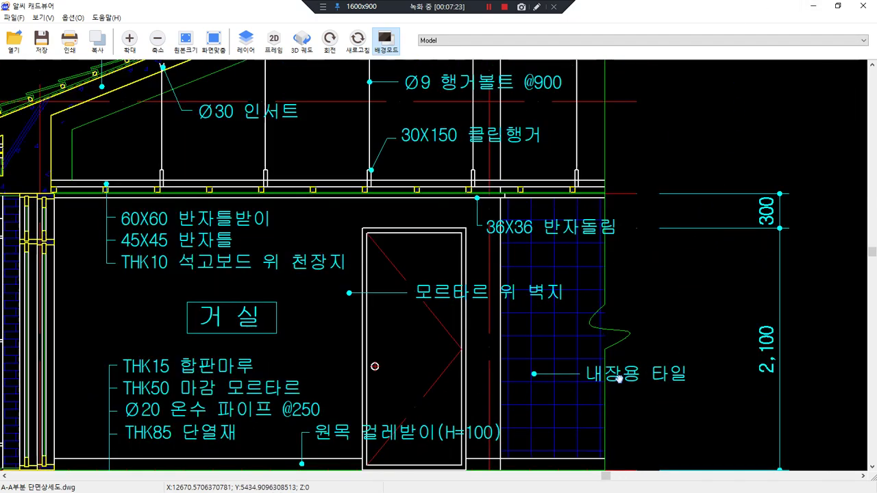
drag(601, 189, 602, 452)
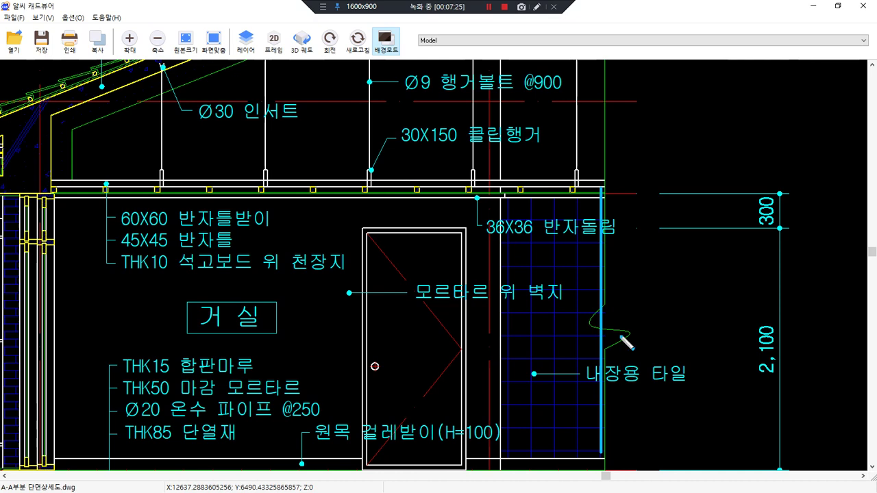
mouse_move(603, 302)
mouse_down()
mouse_move(626, 336)
mouse_move(600, 353)
mouse_up()
click(653, 18)
middle_drag(686, 308, 239, 128)
middle_drag(617, 239, 289, 253)
middle_drag(548, 254, 286, 252)
middle_drag(82, 155, 235, 152)
- Close the CAD viewer and the floor plan image viewer and return to the AutoCAD drawing
double_click(650, 12)
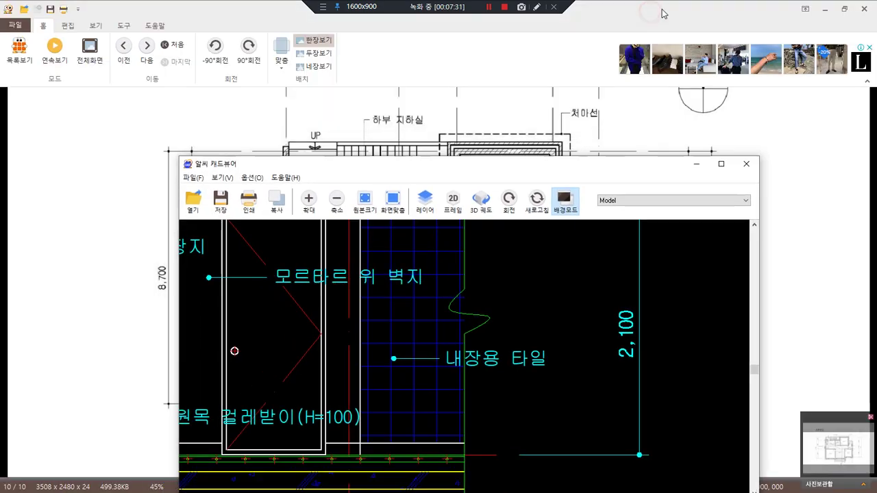
click(746, 165)
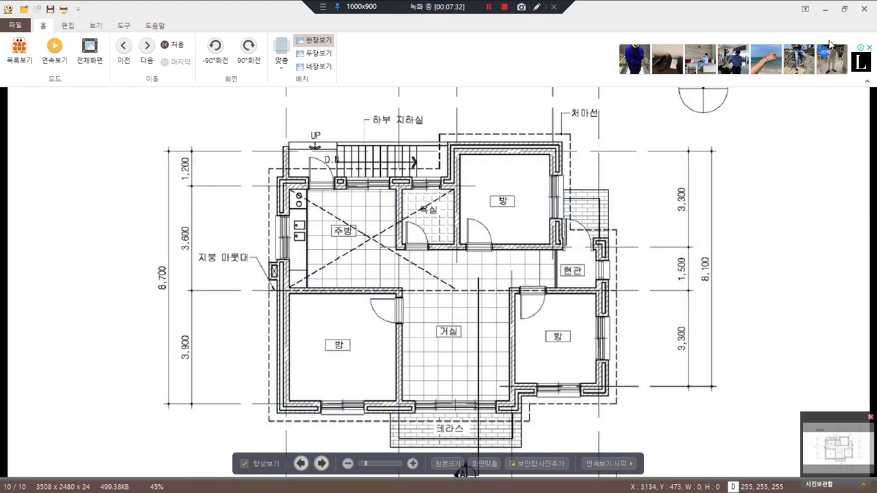
click(868, 8)
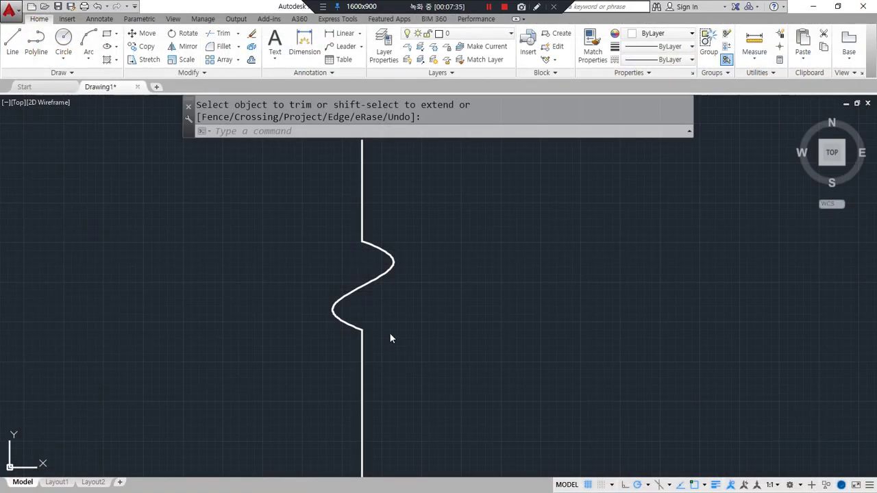
- Draw a second freehand vertical line to the right of the break-line symbol, ending near the X axis
scroll(522, 304, down, 2)
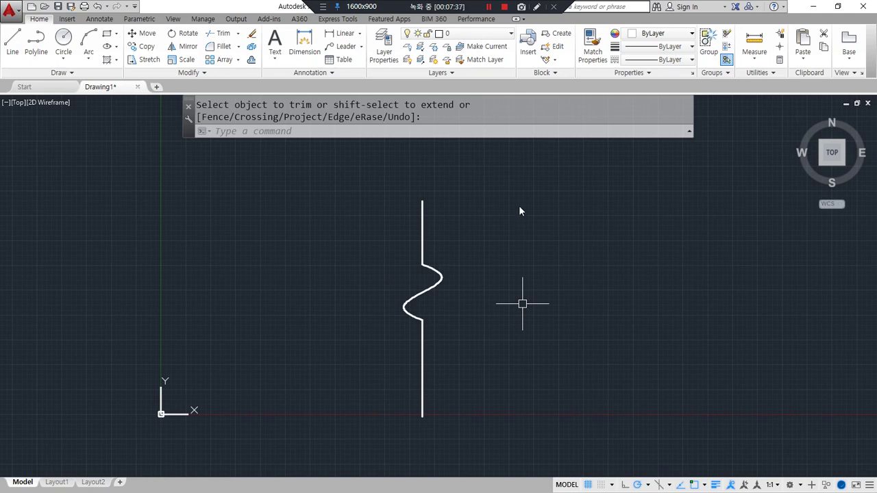
key(Return)
text(l)
key(Return)
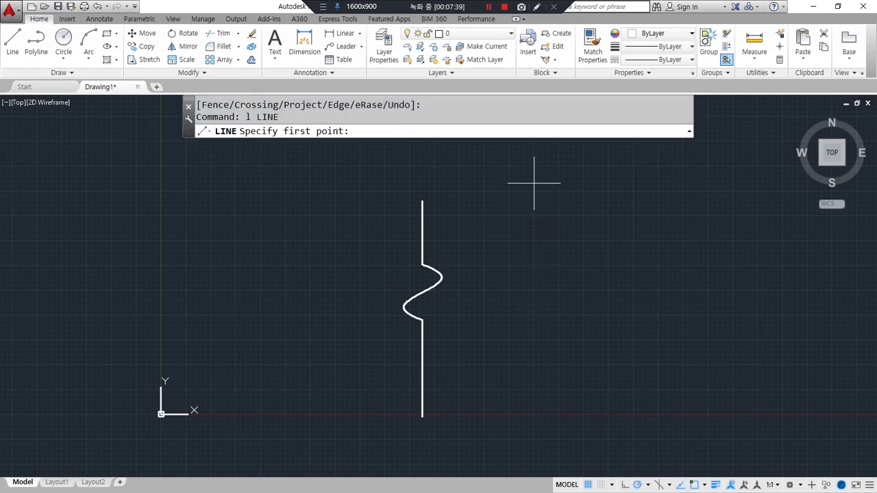
click(534, 183)
click(534, 420)
key(Return)
- Draw a Fit spline that zigzags down across the second vertical line
text(spl)
key(Return)
click(508, 257)
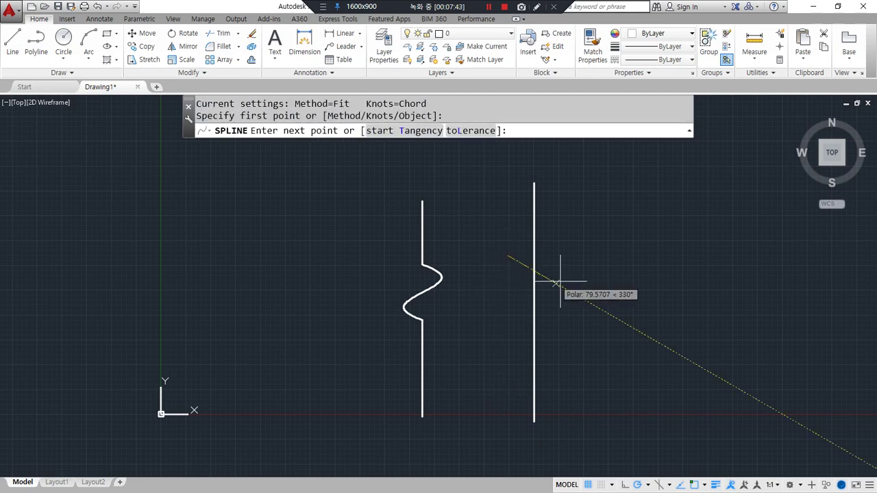
click(569, 284)
click(504, 303)
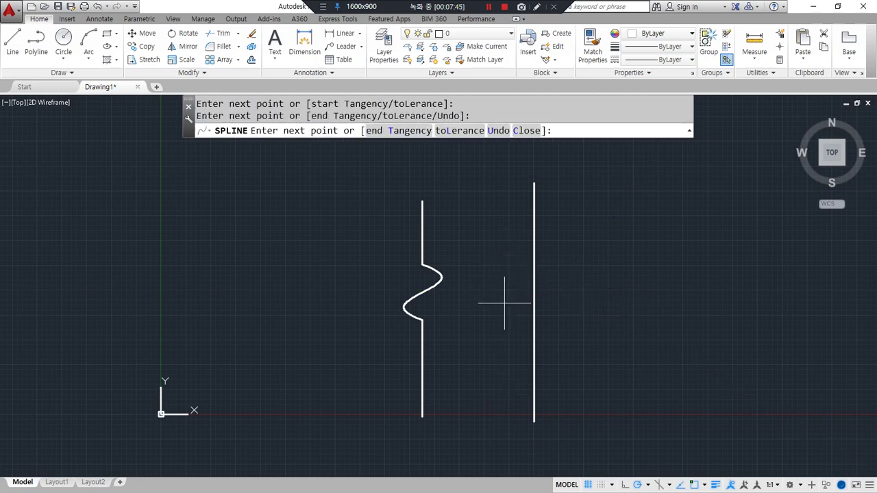
key(Return)
- Trim the overhanging spline ends and the line portion between the outer crossings to form a second break-line symbol
text(tr)
key(Return)
key(Return)
click(532, 313)
click(523, 261)
key(Return)
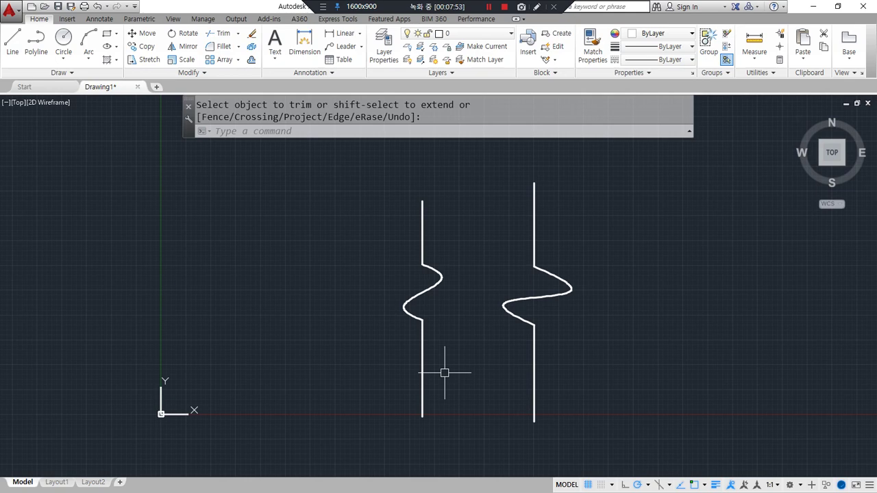
- Erase both break-line symbols and run Zoom with the All option
click(625, 369)
click(315, 226)
text(e)
key(Return)
text(z)
key(Return)
text(a)
key(Return)
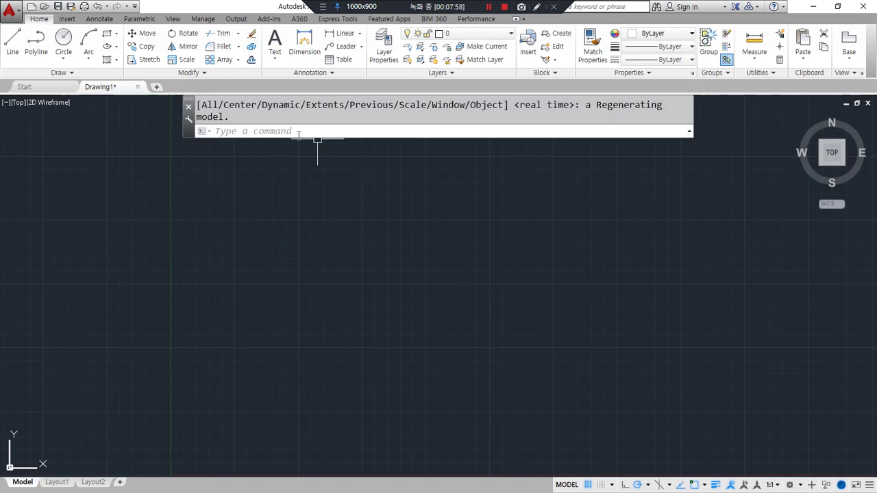
- Start a donut with an inside diameter of 30 and an outside diameter of 50
text(do)
key(Return)
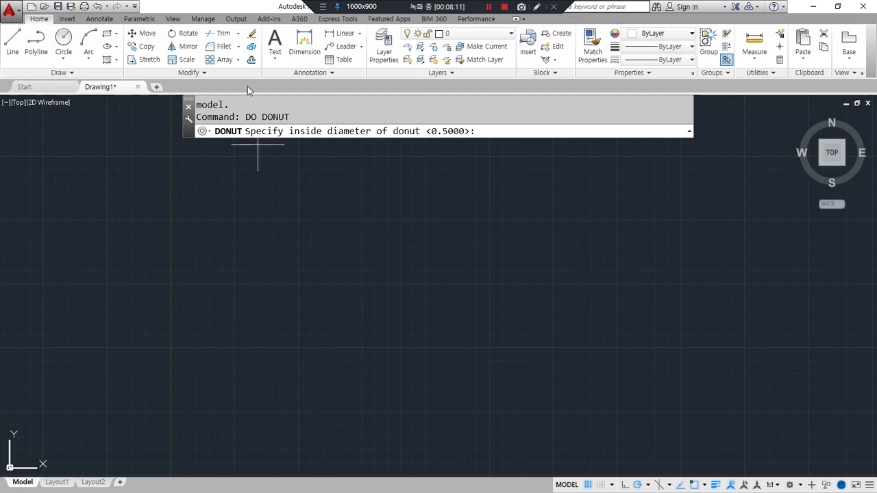
mouse_move(316, 149)
mouse_down()
mouse_move(294, 141)
mouse_move(310, 125)
mouse_move(334, 147)
mouse_move(317, 154)
mouse_move(424, 146)
mouse_move(415, 146)
mouse_up()
key(ctrl+z)
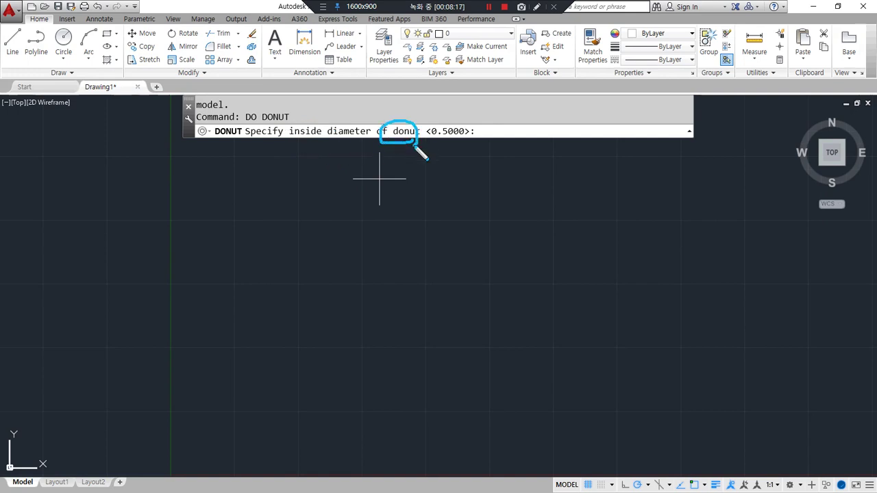
drag(294, 145, 371, 146)
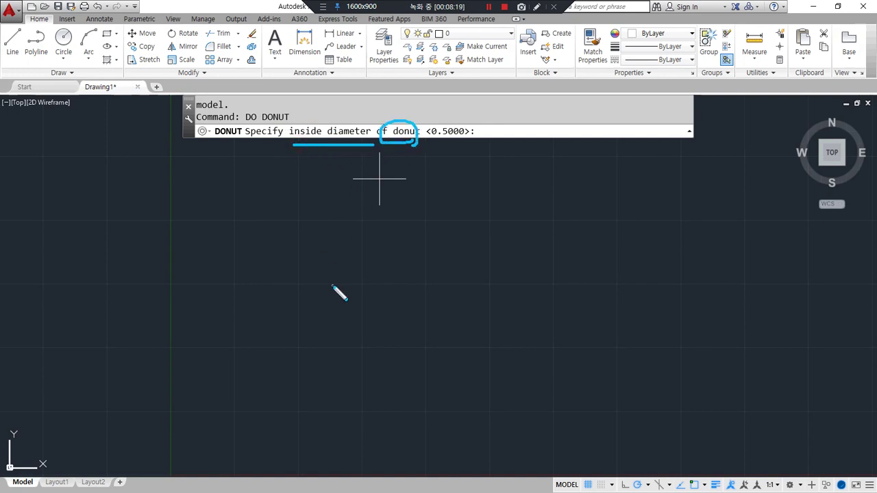
mouse_move(500, 153)
mouse_down()
mouse_move(476, 142)
mouse_move(517, 153)
mouse_up()
key(Escape)
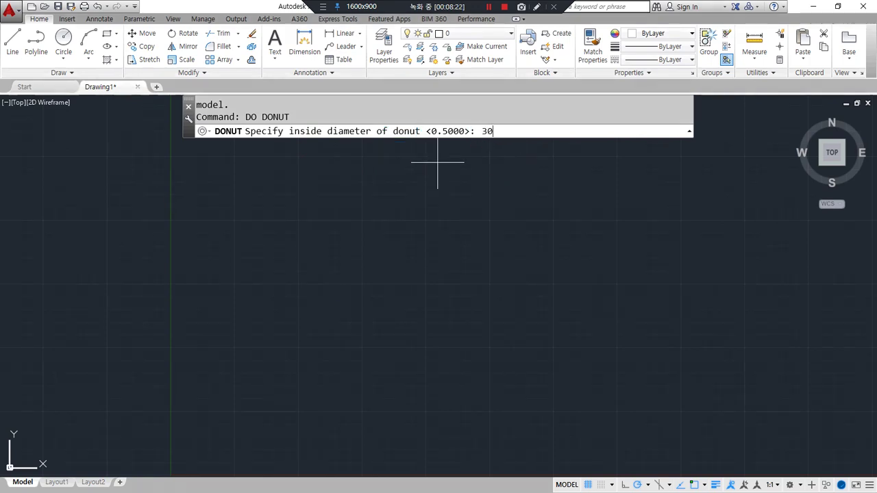
key(Return)
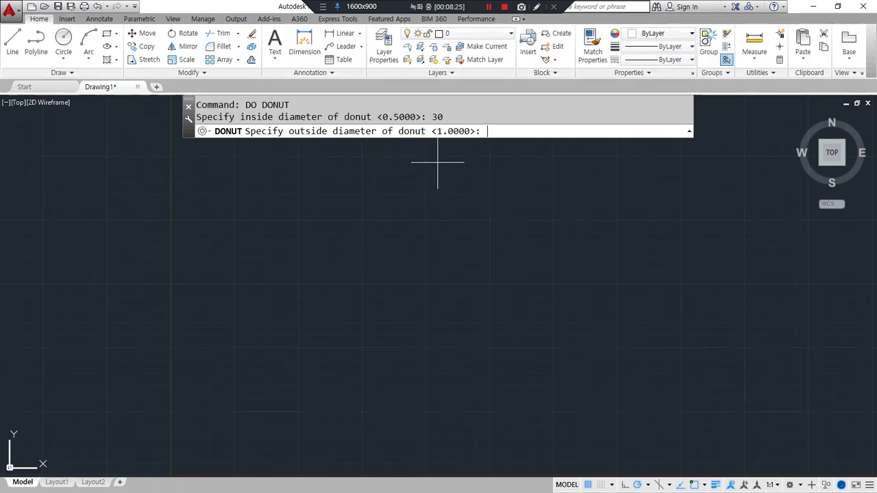
key(ctrl+alt+d)
drag(295, 144, 412, 144)
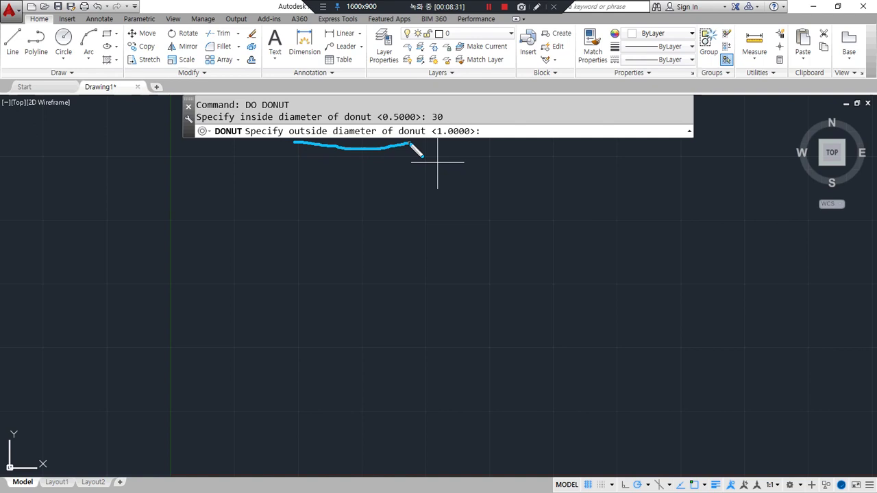
key(ctrl+alt+d)
text(0)
key(Return)
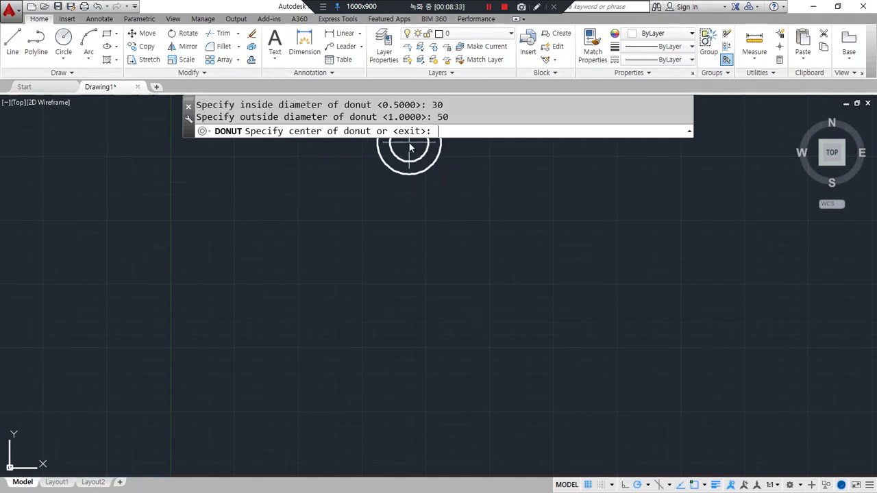
- Place four donuts side by side in a roughly horizontal row to the right of the Y axis
click(250, 223)
click(342, 223)
click(444, 229)
click(542, 223)
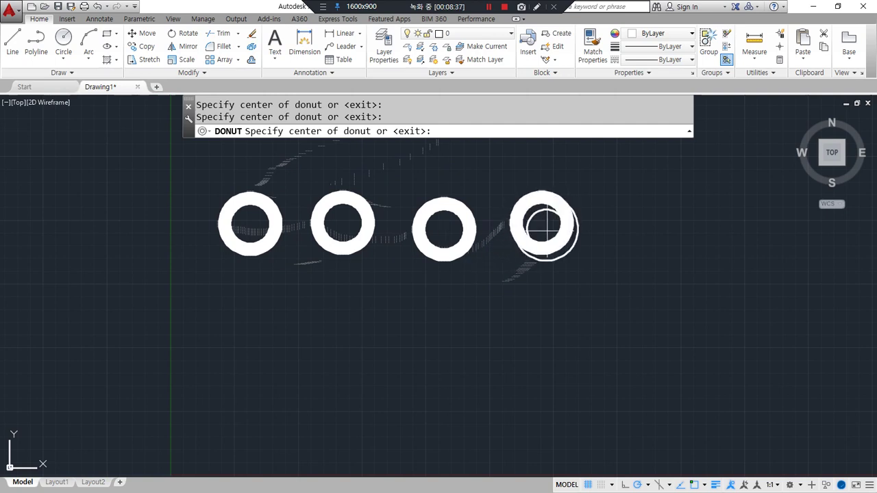
- Place four more donuts, one extending the row and three spread beneath it, and finish the command
click(631, 223)
click(571, 298)
click(437, 319)
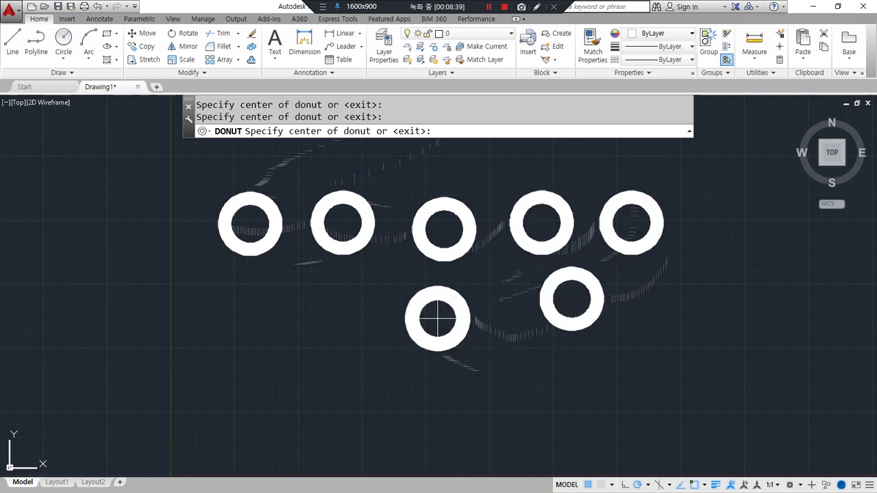
click(306, 322)
key(Return)
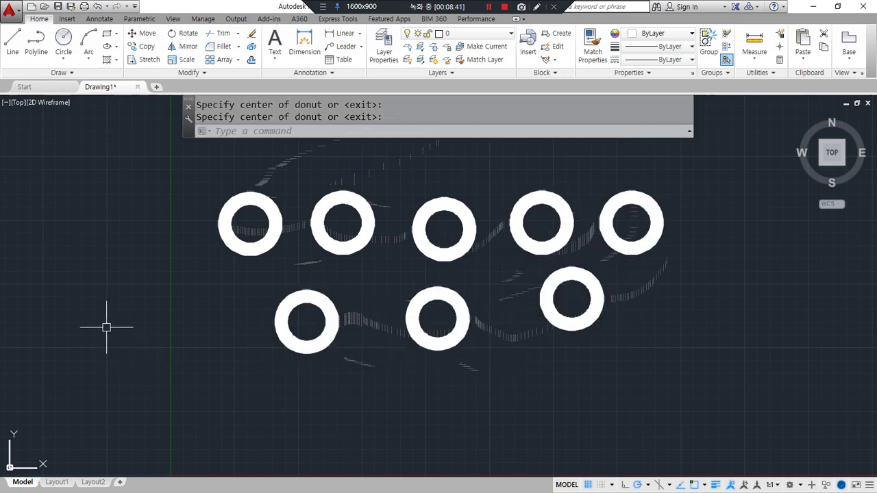
- Erase all eight donuts together
click(60, 367)
click(699, 168)
key(Delete)
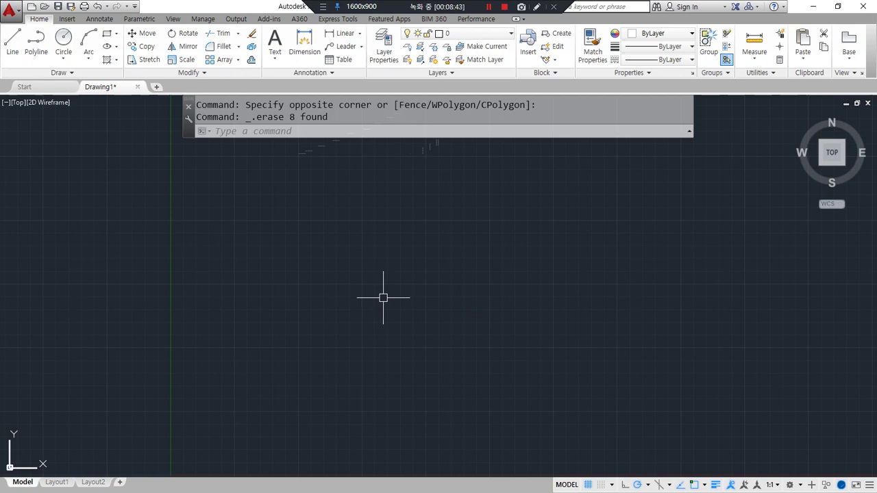
- Draw three side-by-side donuts, entering an inside diameter of 50 and an outside diameter of 30
text(do)
key(Return)
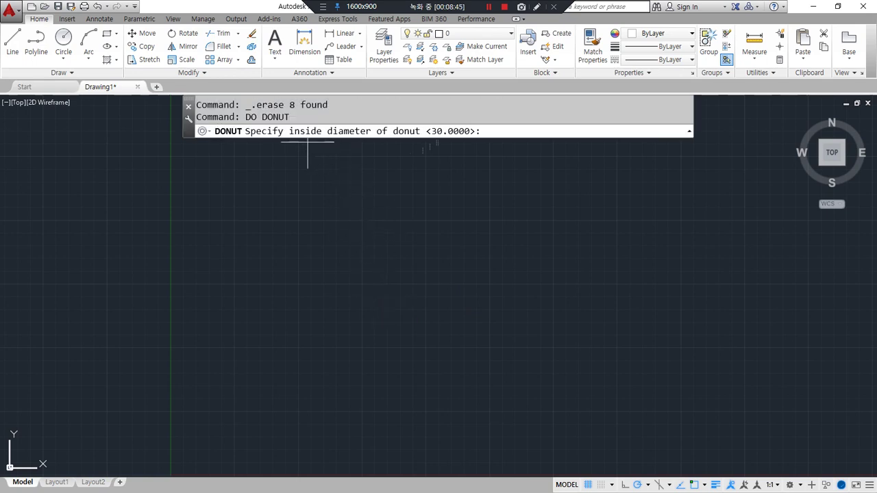
text(50)
key(Return)
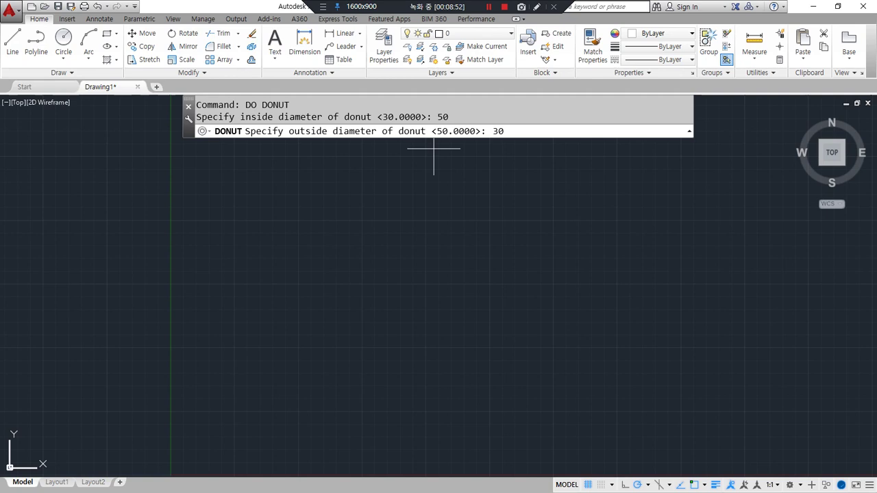
text(30)
key(Return)
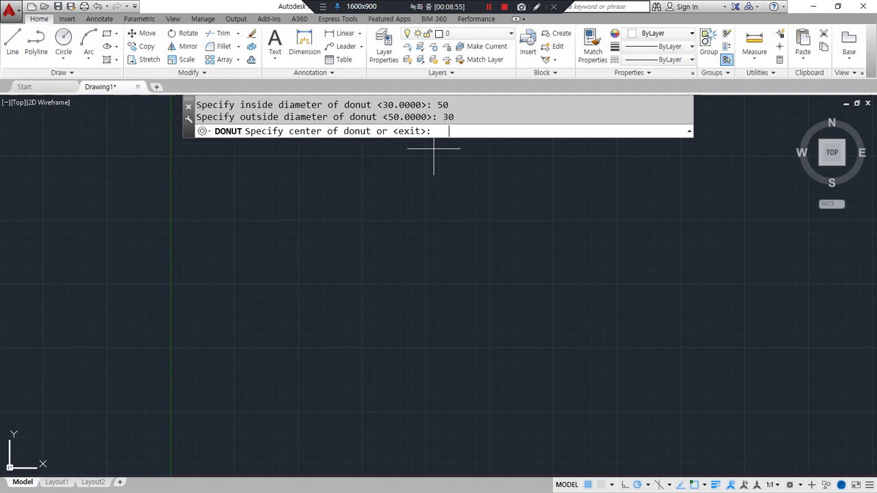
click(248, 226)
click(354, 237)
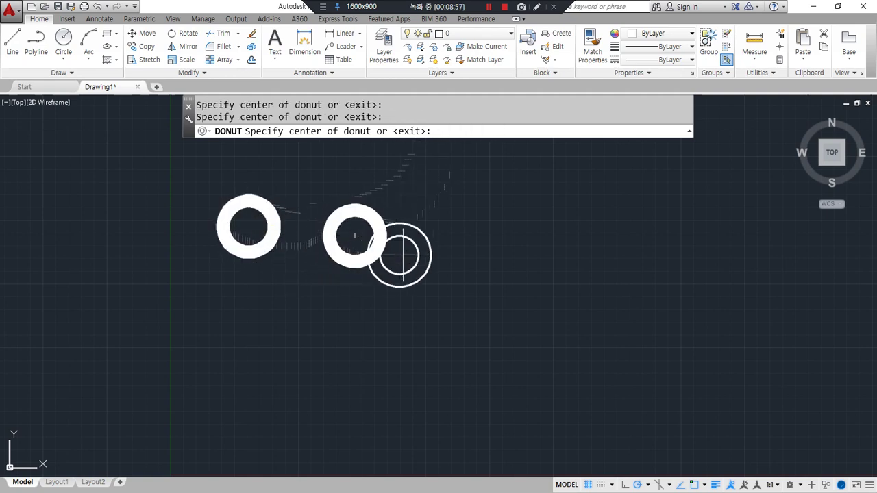
click(456, 237)
key(Return)
- Draw four solid discs below the rings using a donut inside diameter of 0 and the default outside diameter of 50
key(Return)
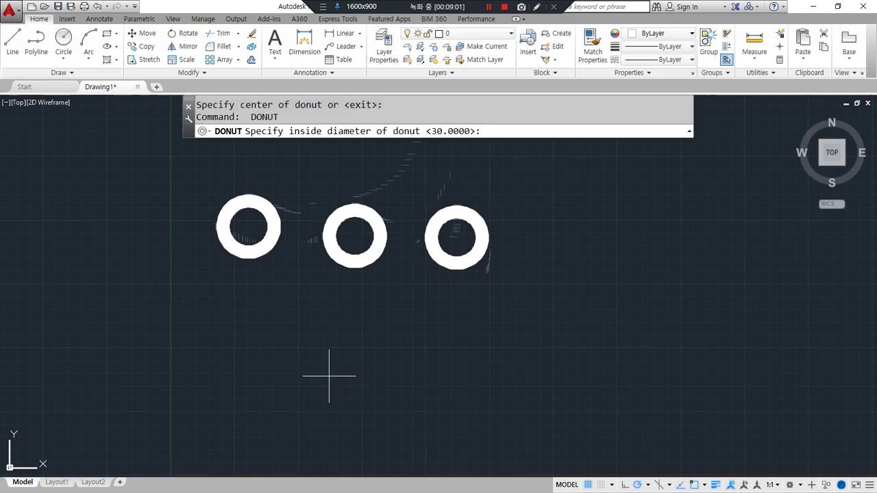
text(0)
key(Return)
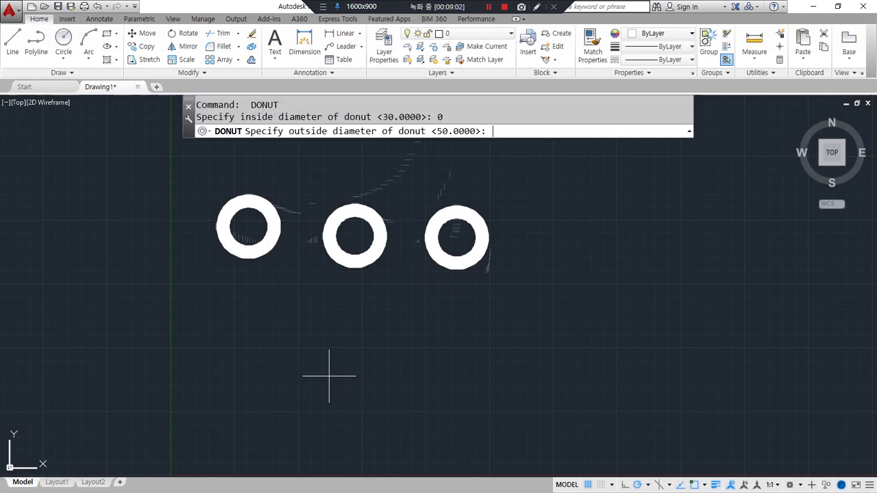
key(Return)
click(197, 314)
click(333, 355)
click(471, 398)
click(576, 320)
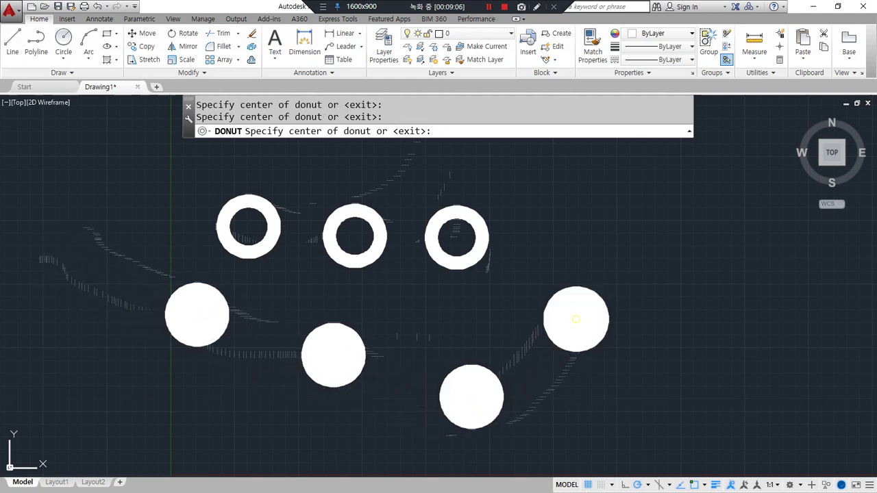
key(Return)
- Place four donuts to the right of the existing ones with inside and outside diameters both set to 50
key(Return)
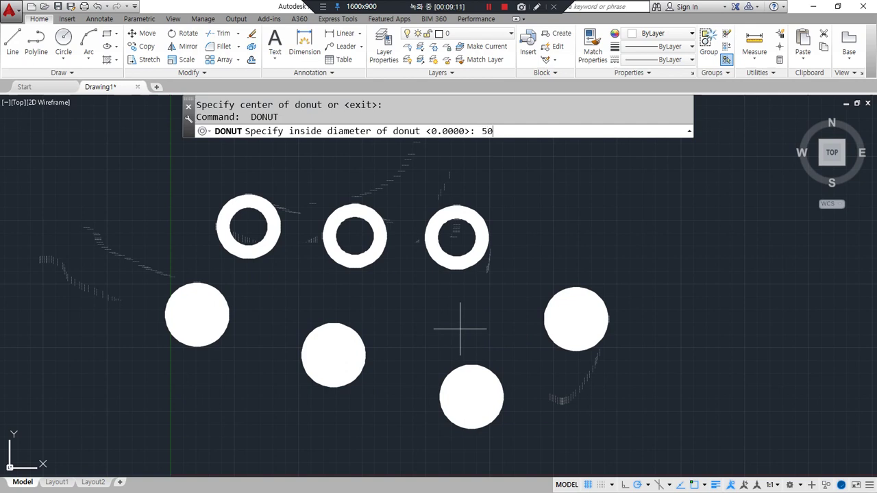
key(Return)
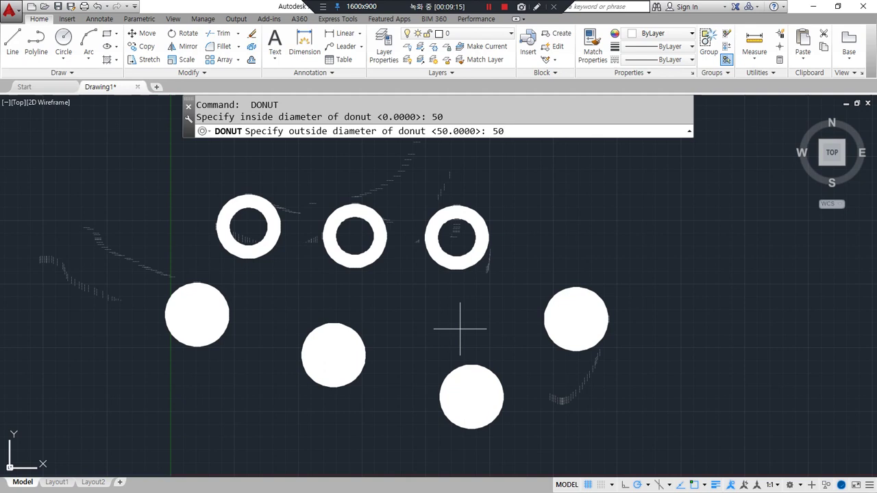
text(50)
key(Return)
click(599, 216)
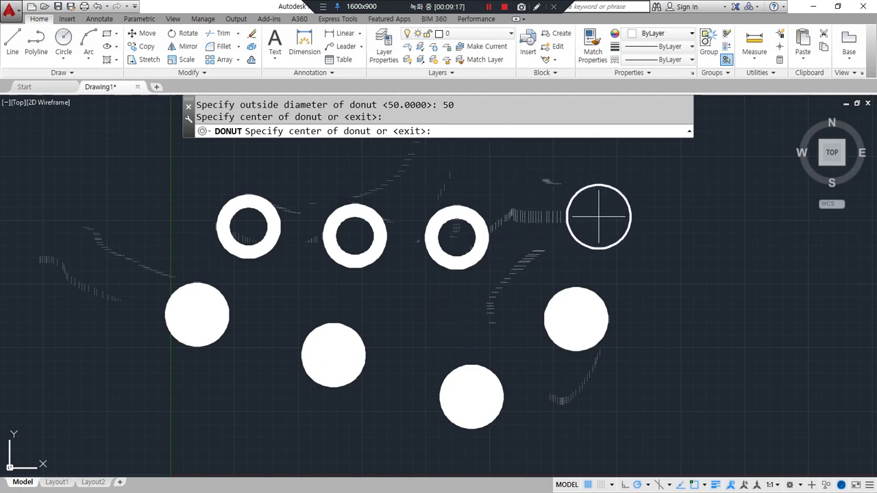
click(671, 310)
click(744, 387)
click(758, 239)
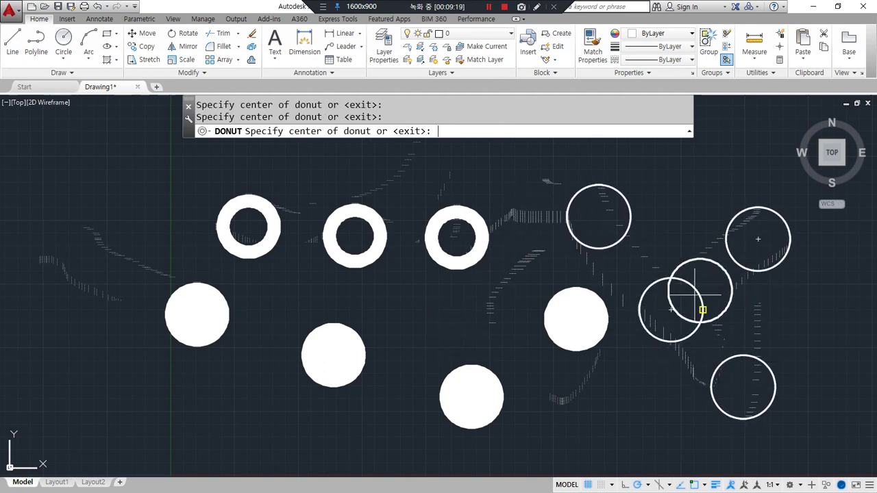
key(Return)
- Erase all donuts and draw a horizontal and a vertical construction line crossing at one point
key(ctrl+a)
key(Delete)
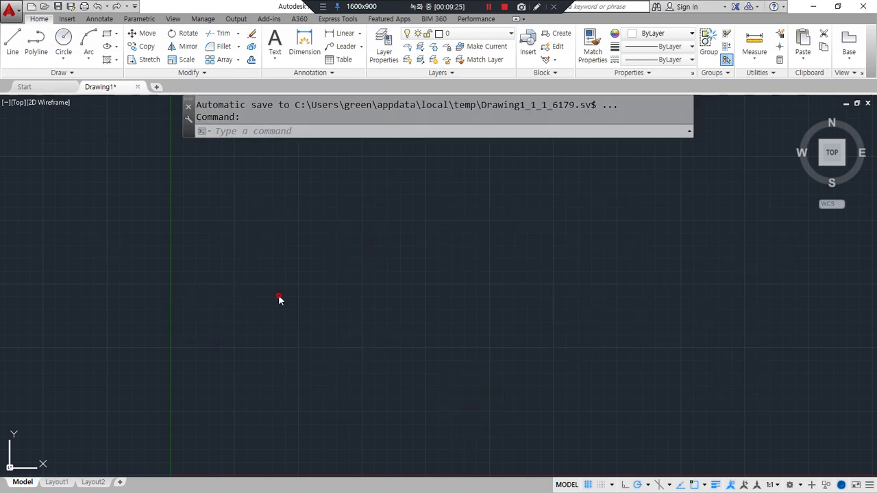
text(xl)
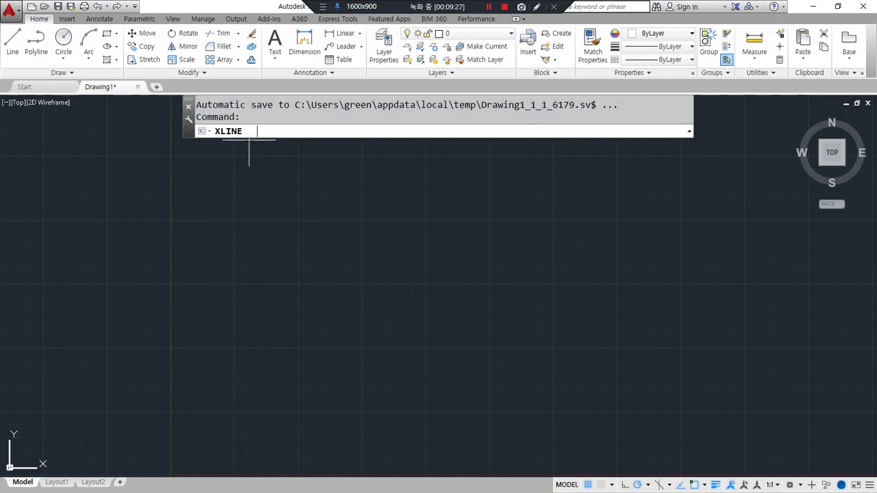
key(Return)
click(385, 279)
click(429, 279)
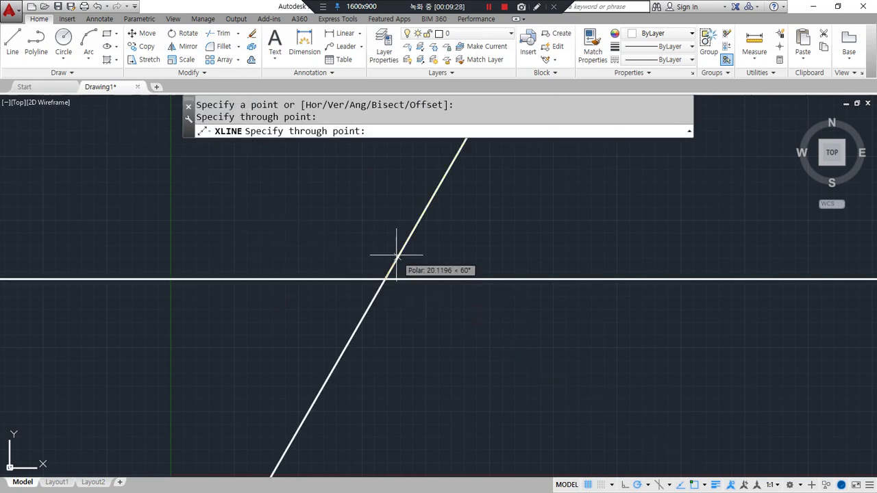
click(385, 250)
key(Return)
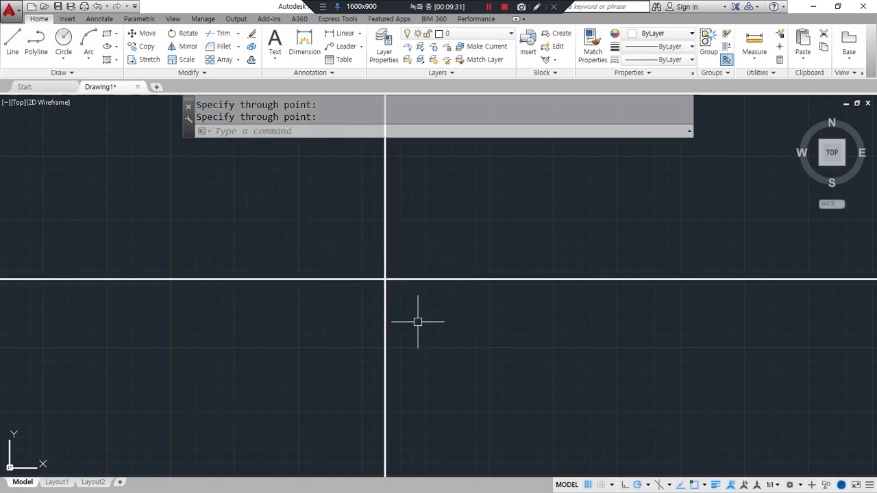
- Draw two concentric circles with radii of 50 and 30 centred on the construction lines' intersection
text(c)
key(Return)
click(385, 278)
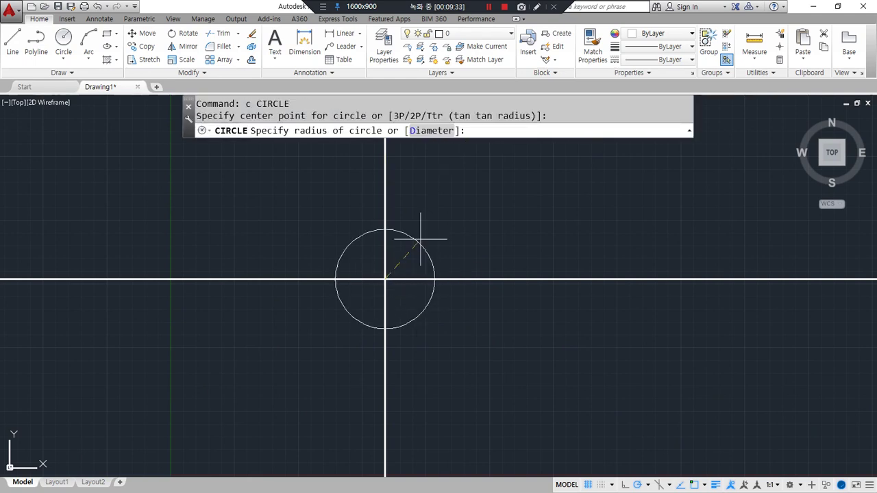
text(50)
key(Return)
key(Return)
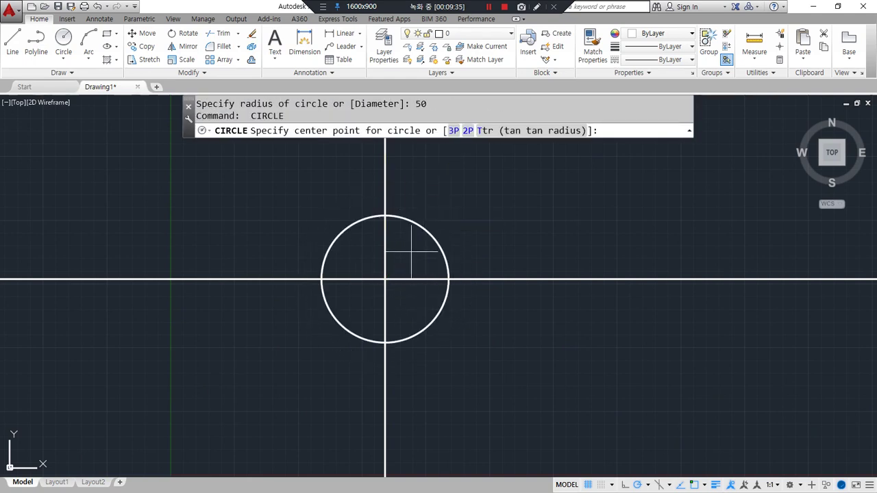
click(385, 279)
text(30)
key(Return)
- Trim the horizontal construction line to the outer circle and the vertical one to the inner circle
scroll(394, 285, up, 3)
scroll(384, 367, down, 1)
scroll(373, 380, up, 2)
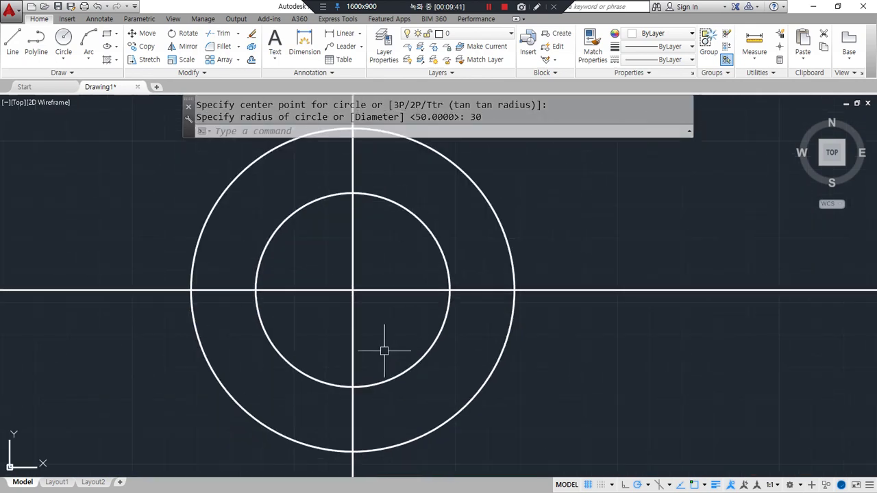
scroll(422, 281, down, 2)
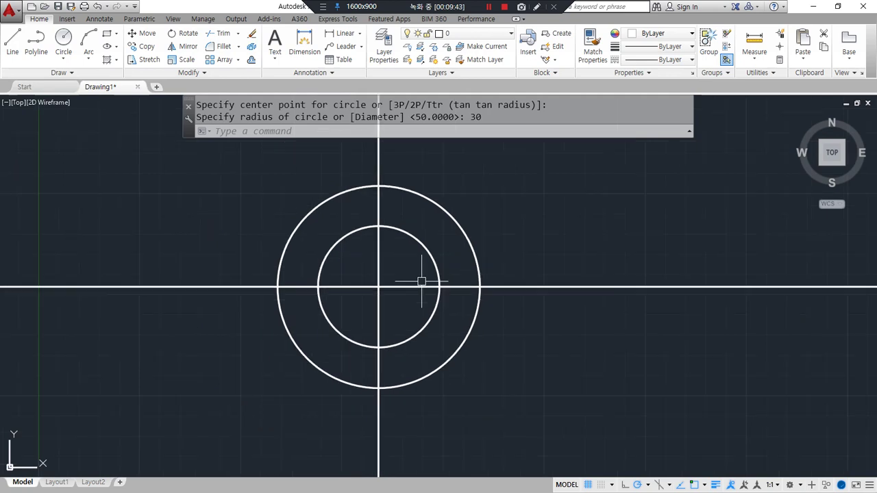
middle_drag(421, 281, 415, 309)
text(tr)
key(Return)
key(Return)
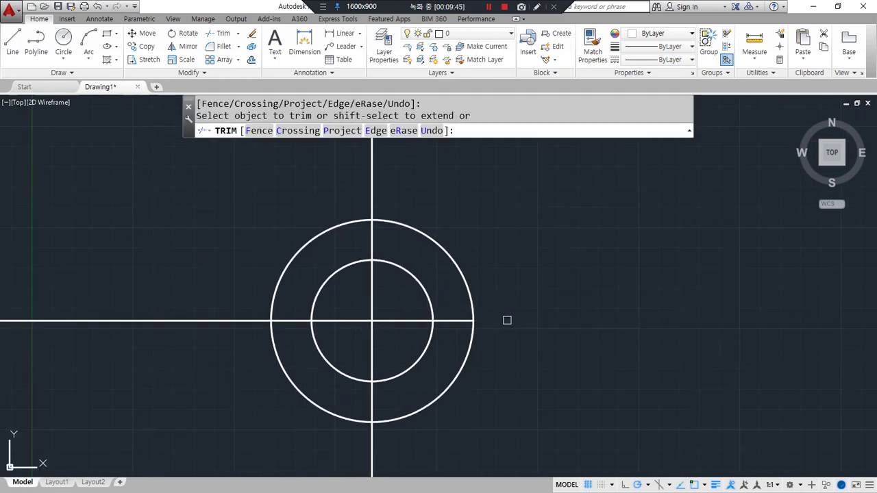
click(233, 319)
click(366, 192)
click(376, 197)
click(372, 240)
click(378, 442)
click(372, 406)
key(Return)
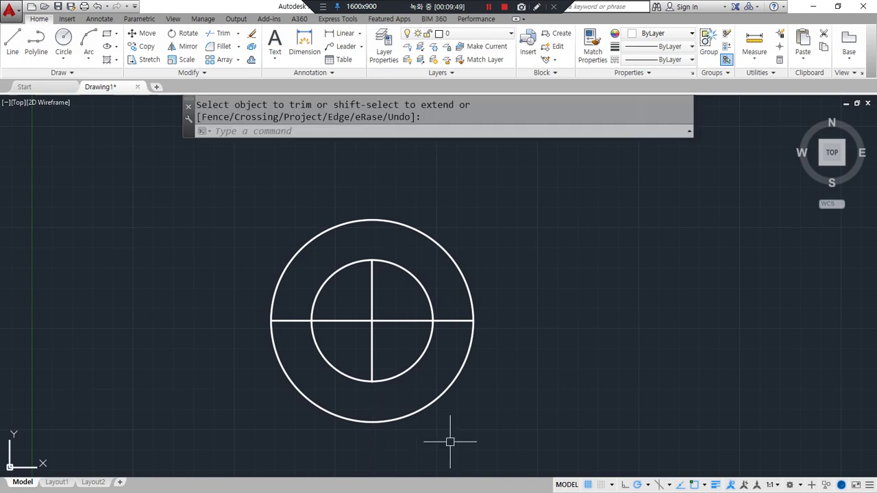
key(alt+F4)
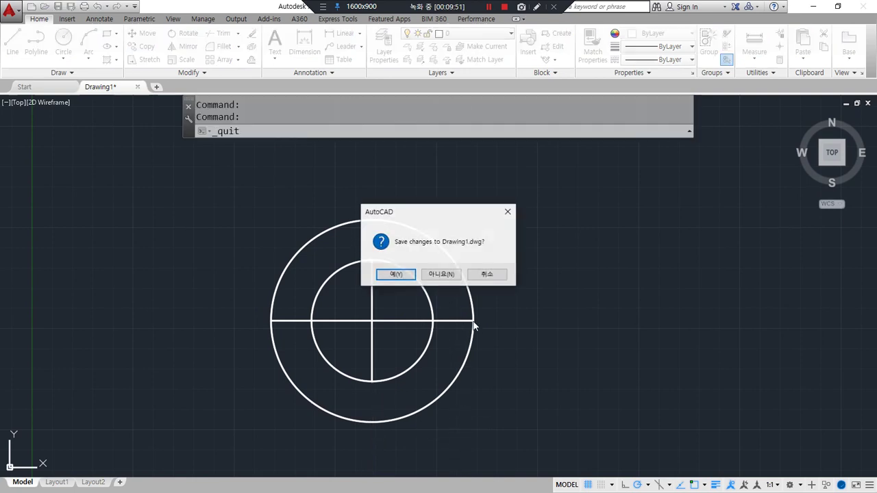
click(488, 274)
drag(473, 318, 267, 320)
mouse_move(476, 301)
mouse_down()
mouse_move(526, 274)
mouse_move(528, 289)
mouse_up()
mouse_move(580, 259)
mouse_down()
mouse_move(582, 274)
mouse_move(602, 261)
mouse_move(627, 264)
mouse_up()
drag(371, 271, 380, 372)
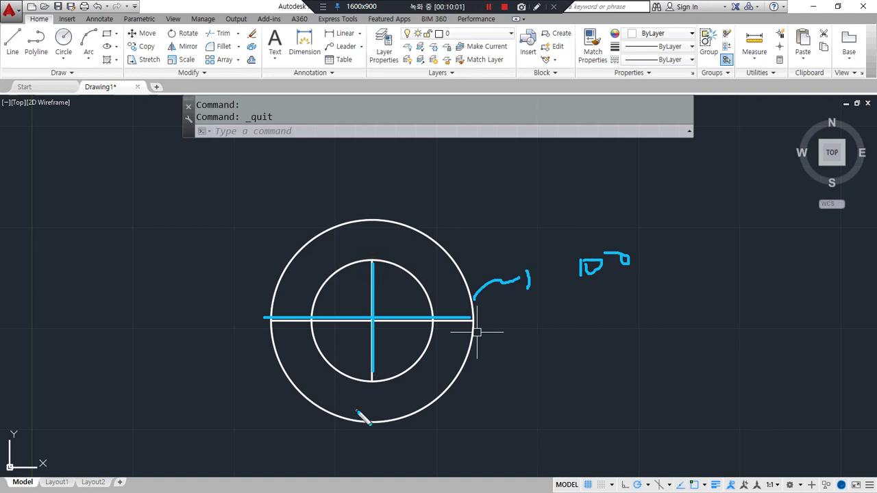
- Erase both circles, keeping the crossed axis lines
click(473, 396)
click(395, 365)
text(e)
key(Return)
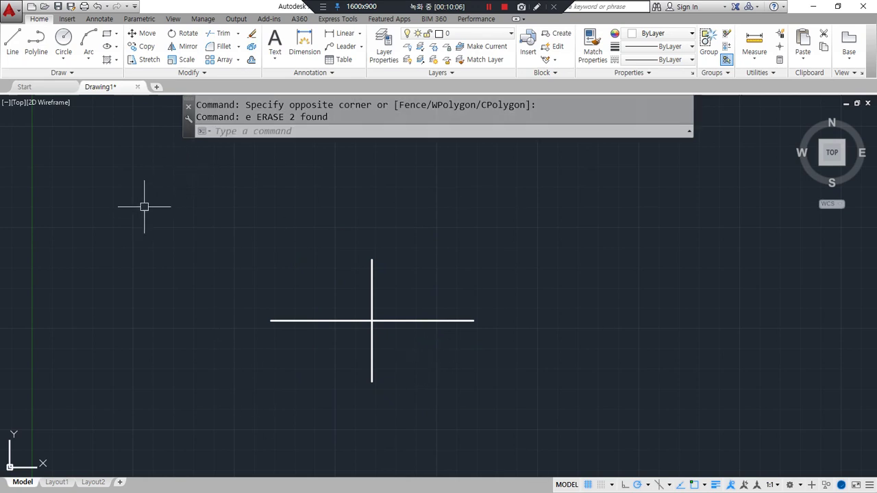
- Draw an ellipse with its first axis between the horizontal line's endpoints and its other axis reaching the vertical line's upper endpoint
text(e)
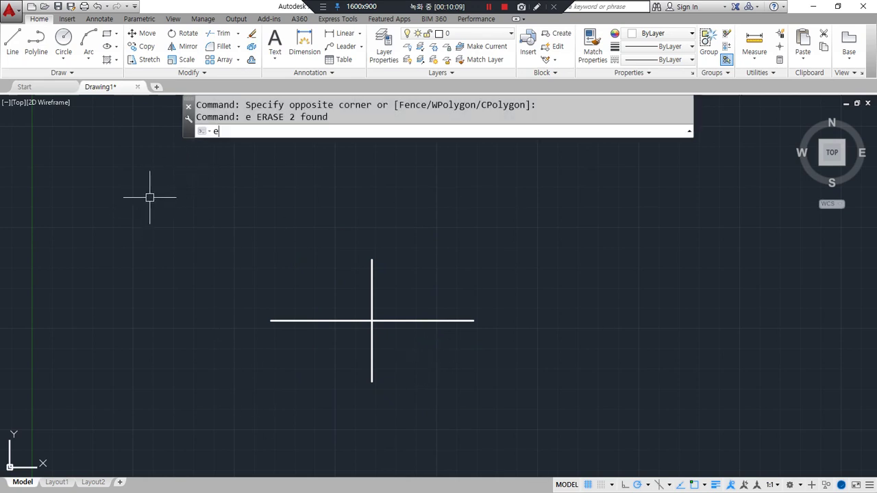
text(l)
key(Return)
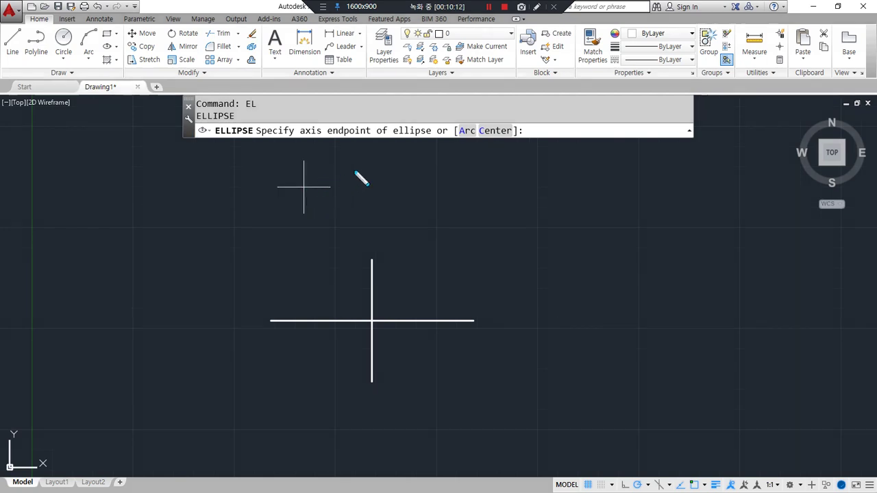
mouse_move(314, 145)
mouse_down()
mouse_move(300, 130)
mouse_move(411, 121)
mouse_up()
mouse_move(448, 143)
mouse_down()
mouse_move(401, 137)
mouse_move(440, 139)
mouse_up()
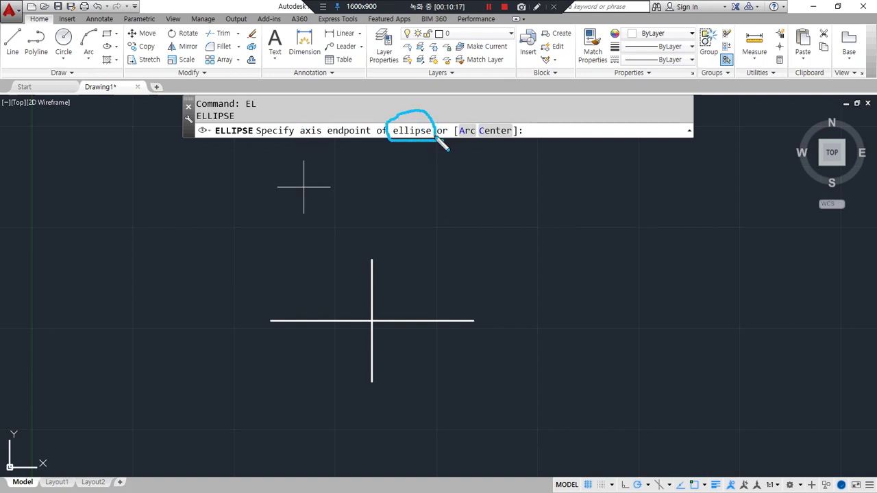
drag(301, 144, 346, 144)
drag(313, 145, 351, 145)
drag(268, 329, 273, 336)
key(Escape)
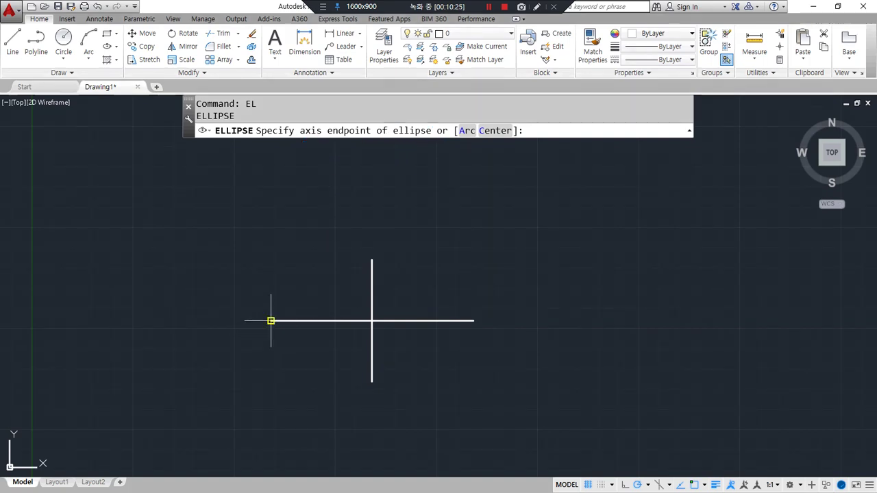
click(271, 320)
mouse_move(291, 146)
mouse_down()
mouse_move(423, 149)
mouse_move(403, 144)
mouse_move(420, 133)
mouse_move(345, 142)
mouse_move(369, 141)
mouse_up()
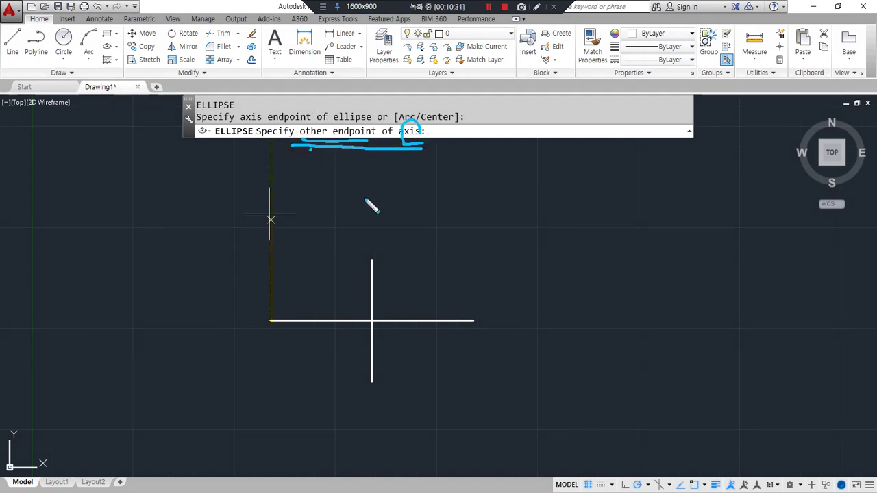
key(Escape)
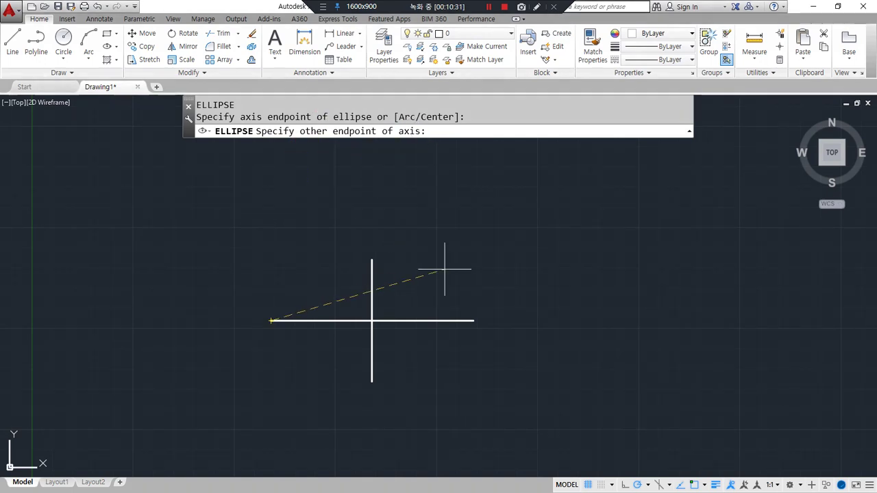
click(473, 320)
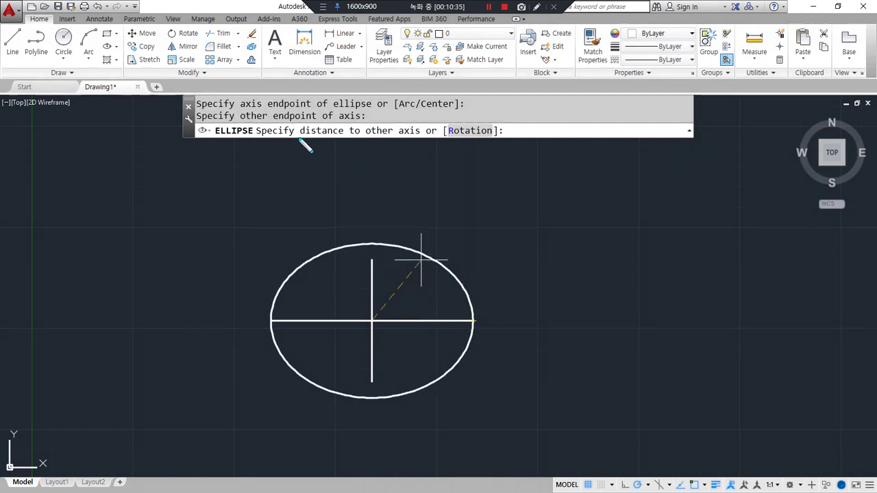
drag(295, 139, 348, 141)
mouse_move(411, 135)
mouse_down()
mouse_move(385, 146)
mouse_move(415, 125)
mouse_move(294, 143)
mouse_up()
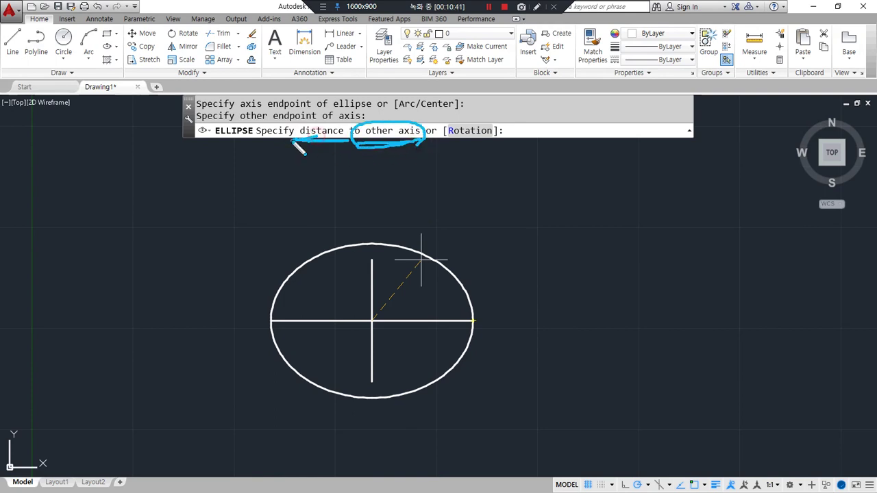
click(373, 260)
mouse_move(275, 332)
mouse_down()
mouse_move(281, 317)
mouse_move(273, 317)
mouse_move(444, 319)
mouse_move(466, 322)
mouse_move(472, 334)
mouse_move(470, 315)
mouse_up()
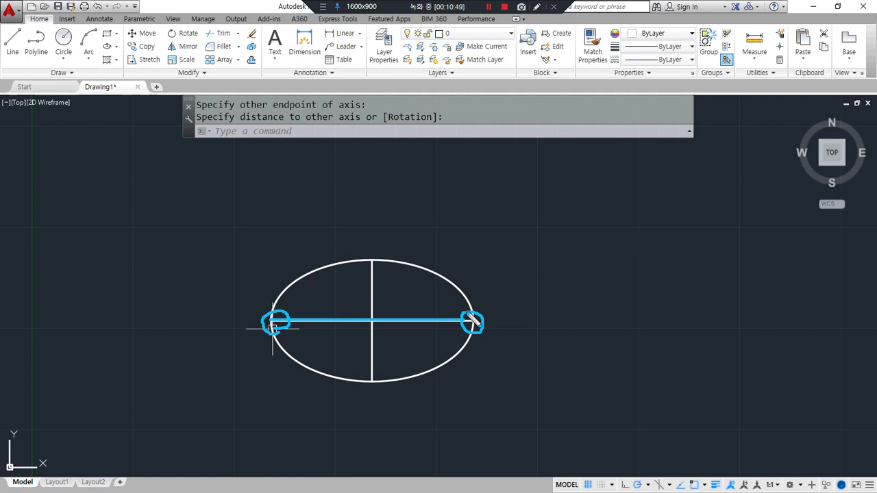
drag(372, 268, 381, 266)
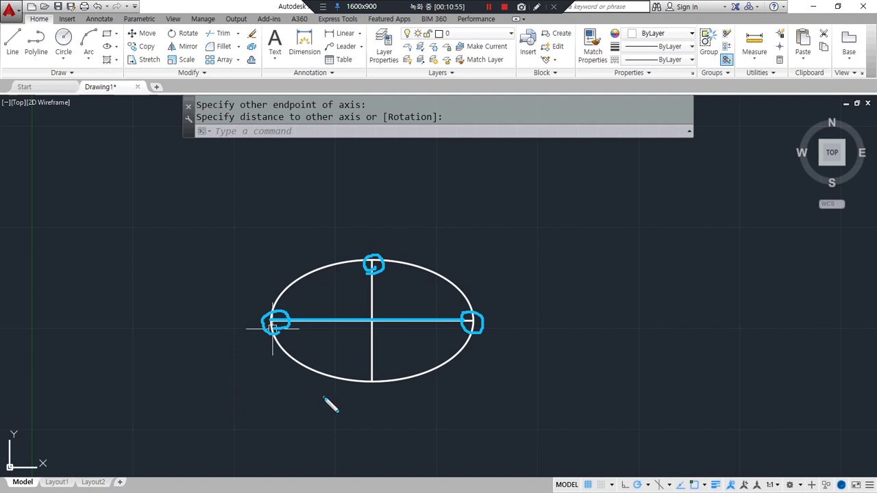
key(Escape)
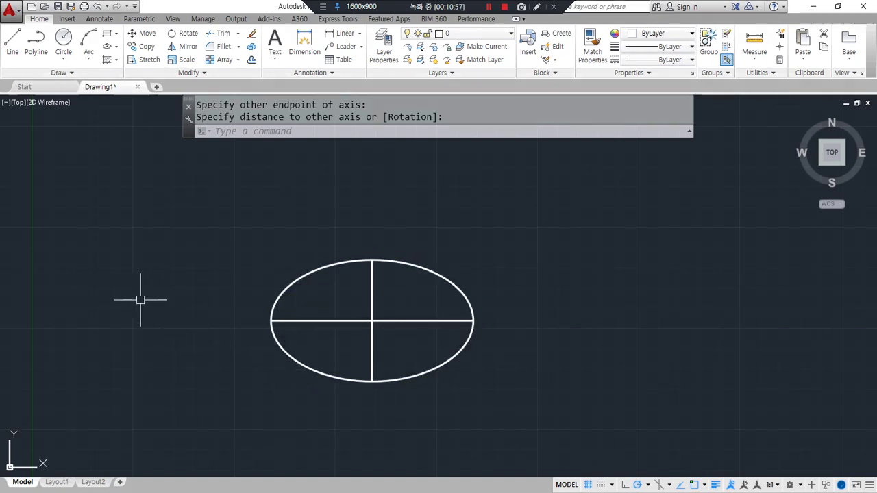
- Erase the ellipse, keeping the two crossed axis lines
click(464, 373)
click(430, 364)
text(e)
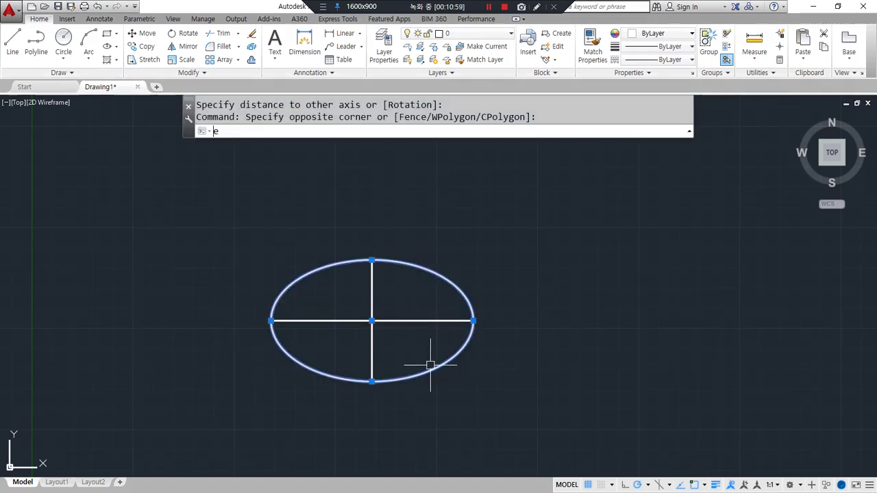
key(Return)
- Draw an ellipse with the Center option from the lines' intersection, through the horizontal line's right endpoint and the vertical line's upper endpoint
text(el)
key(Return)
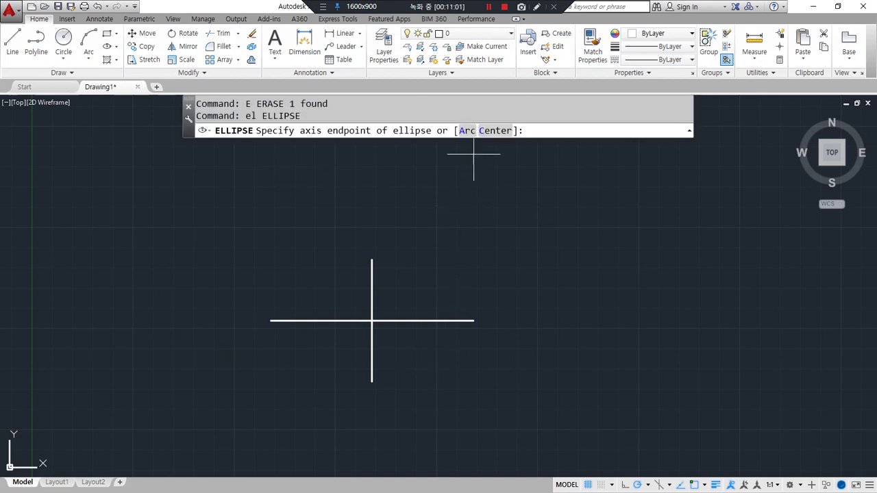
mouse_move(514, 145)
mouse_down()
mouse_move(485, 142)
mouse_move(522, 138)
mouse_move(514, 147)
mouse_up()
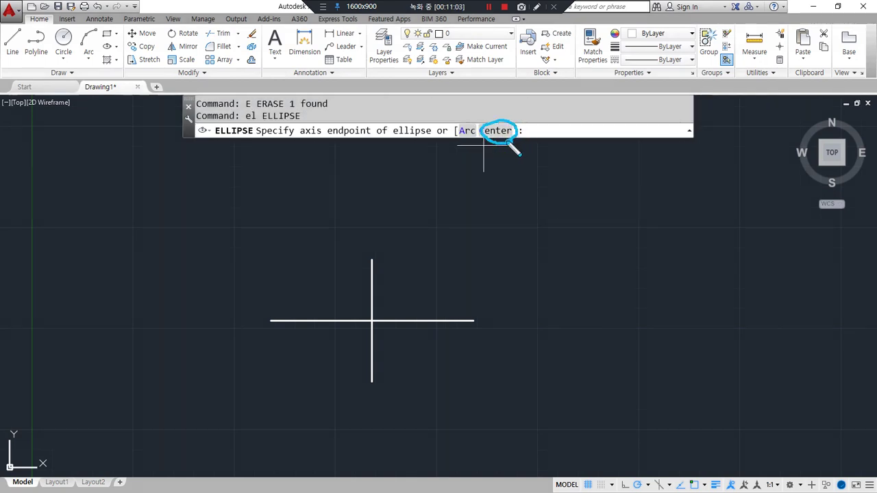
click(500, 131)
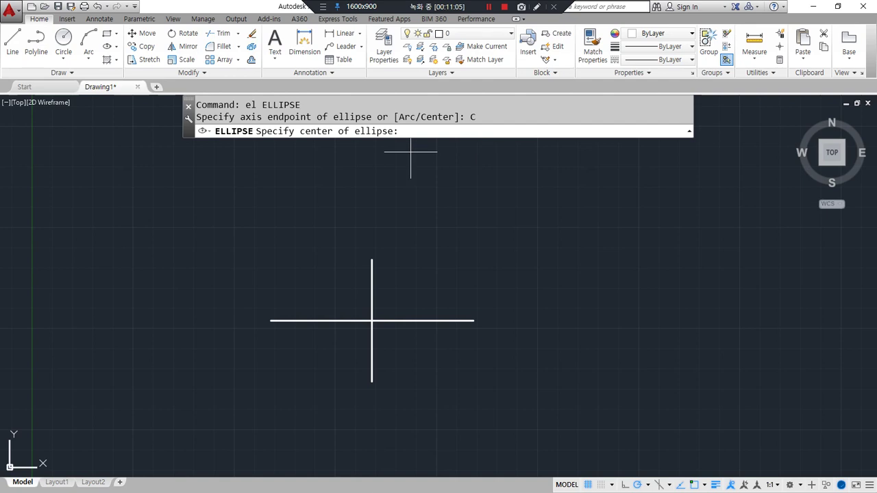
drag(292, 143, 400, 143)
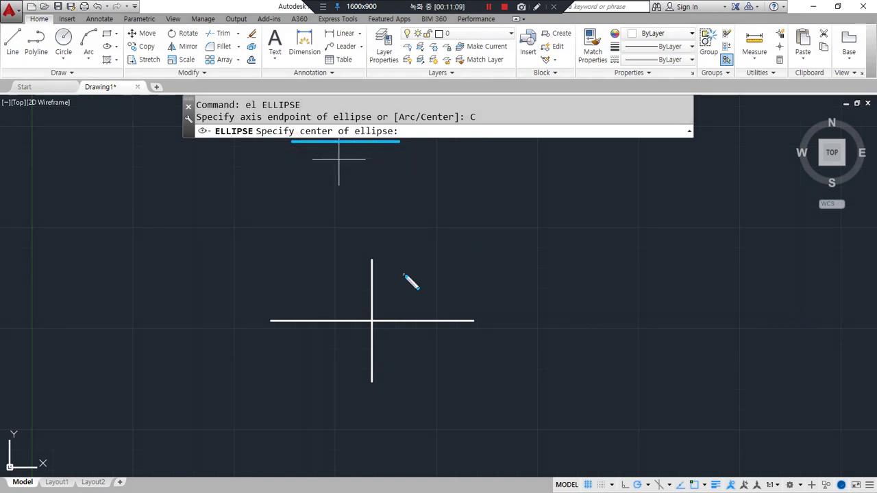
key(Escape)
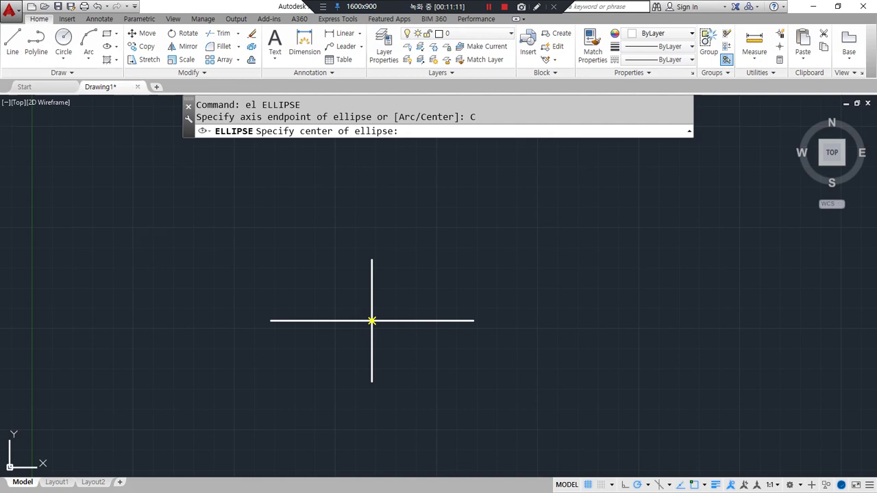
click(371, 320)
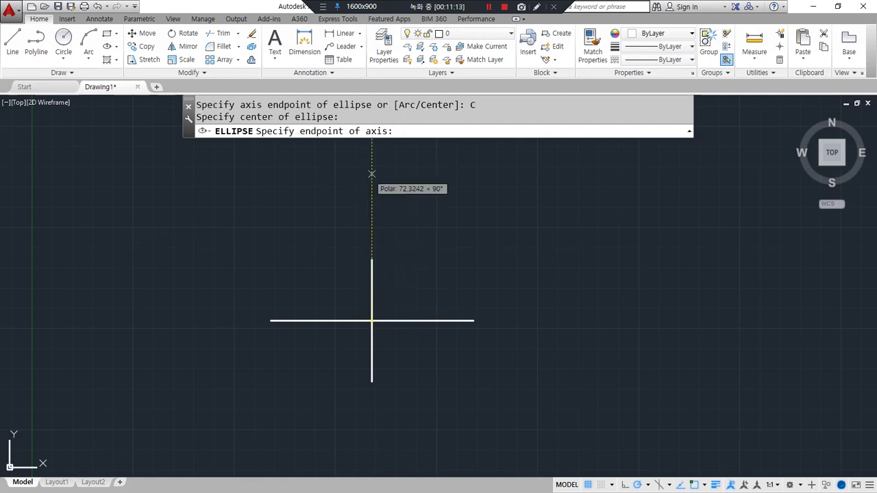
mouse_move(386, 141)
mouse_down()
mouse_move(336, 145)
mouse_move(301, 130)
mouse_move(387, 144)
mouse_up()
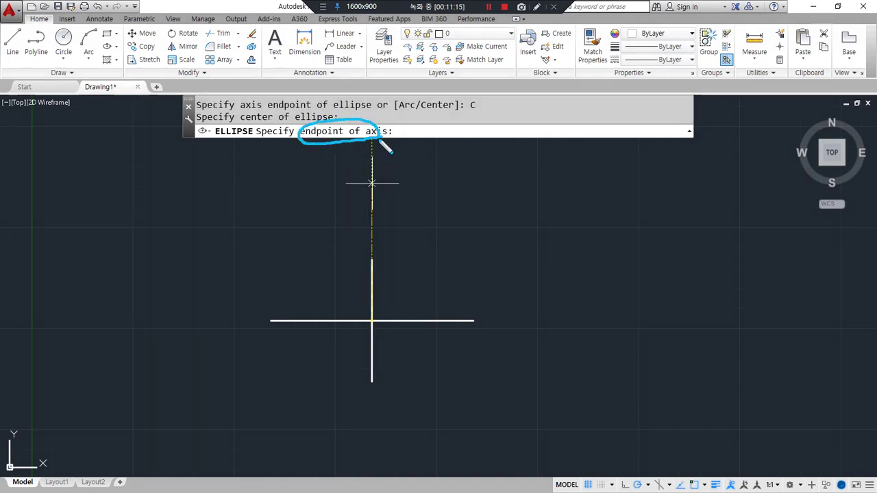
key(Escape)
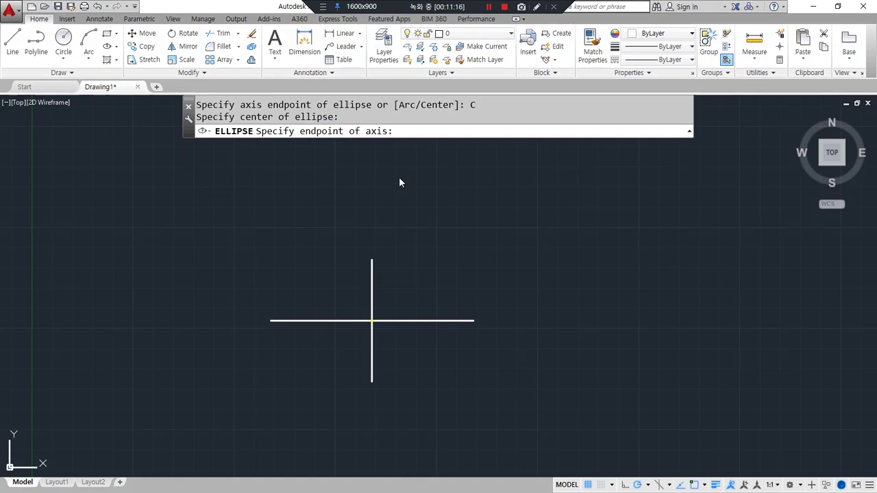
click(473, 321)
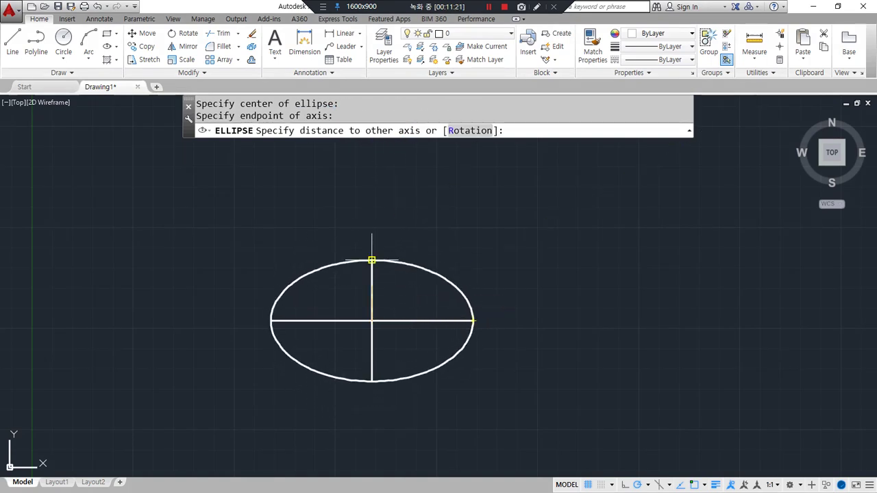
click(371, 260)
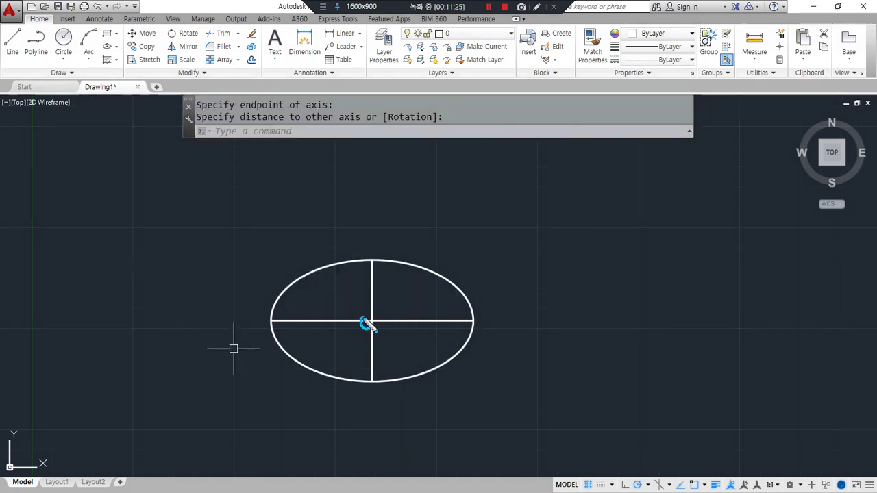
mouse_move(408, 321)
mouse_down()
mouse_move(457, 320)
mouse_move(480, 329)
mouse_move(477, 319)
mouse_up()
mouse_move(375, 305)
mouse_down()
mouse_move(370, 259)
mouse_move(374, 268)
mouse_up()
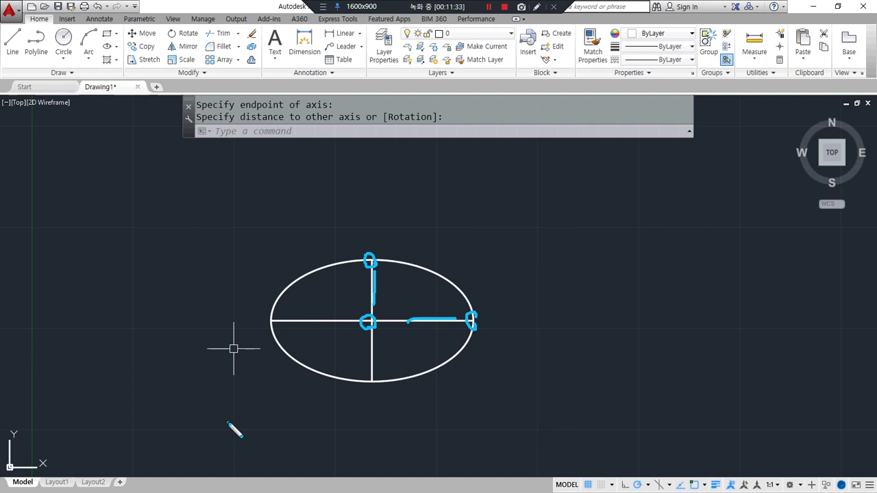
mouse_move(137, 224)
mouse_down()
mouse_move(145, 236)
mouse_move(131, 249)
mouse_up()
key(Escape)
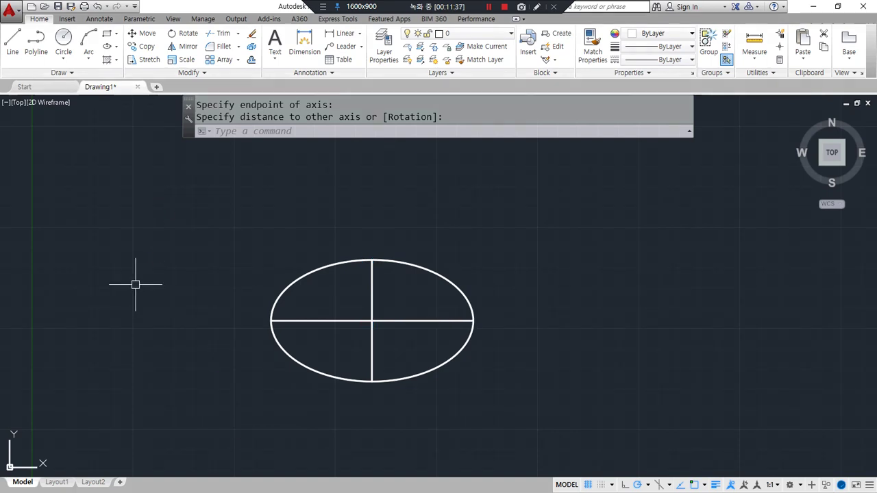
- Switch to the image viewer and examine the orthographic projection diagram
key(alt+Tab)
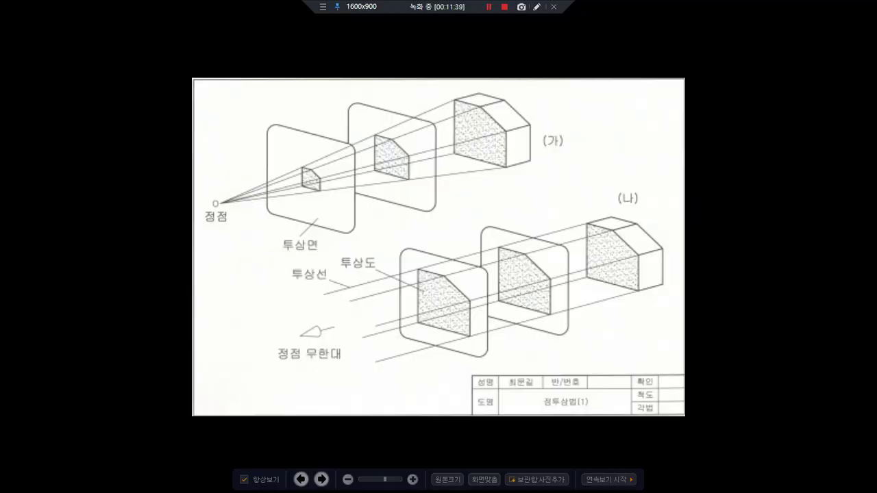
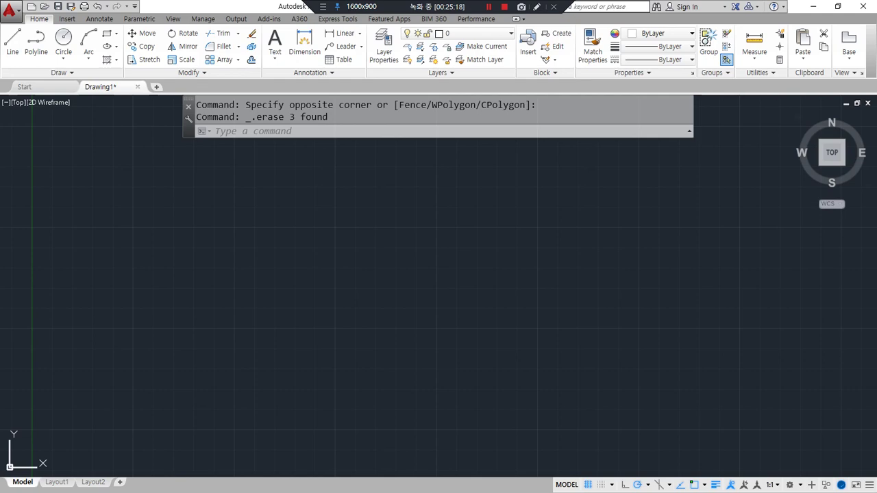
click(488, 7)
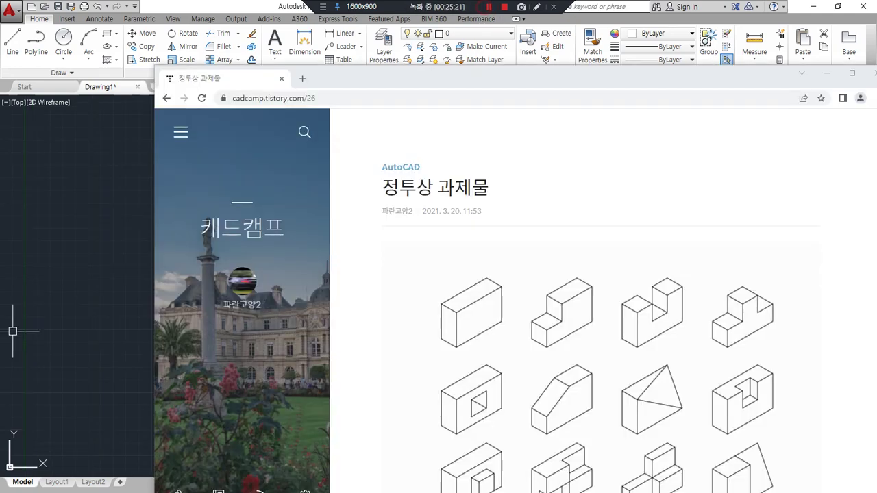
- Reposition the web browser window over the drawing and examine the isometric block exercises on the 정투상 과제물 page
drag(530, 82, 428, 39)
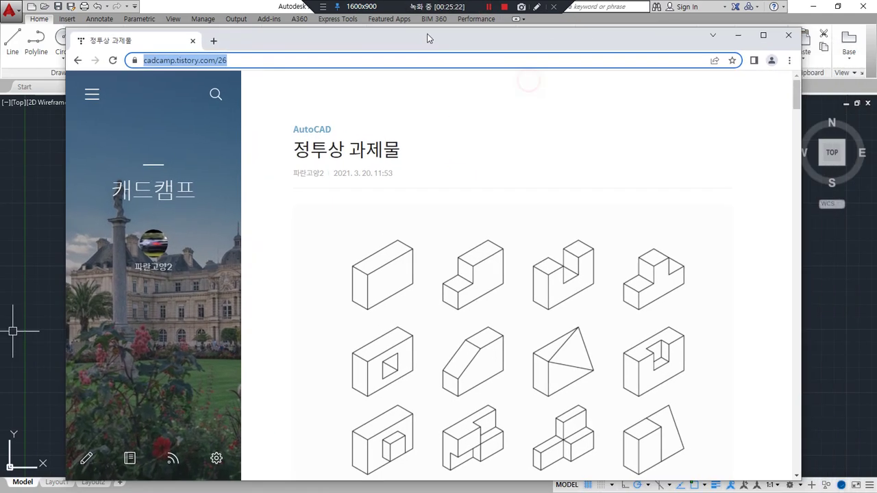
key(ctrl+alt+d)
mouse_move(357, 317)
mouse_down()
mouse_move(352, 235)
mouse_move(391, 249)
mouse_up()
key(ctrl+alt+d)
scroll(382, 265, down, 1)
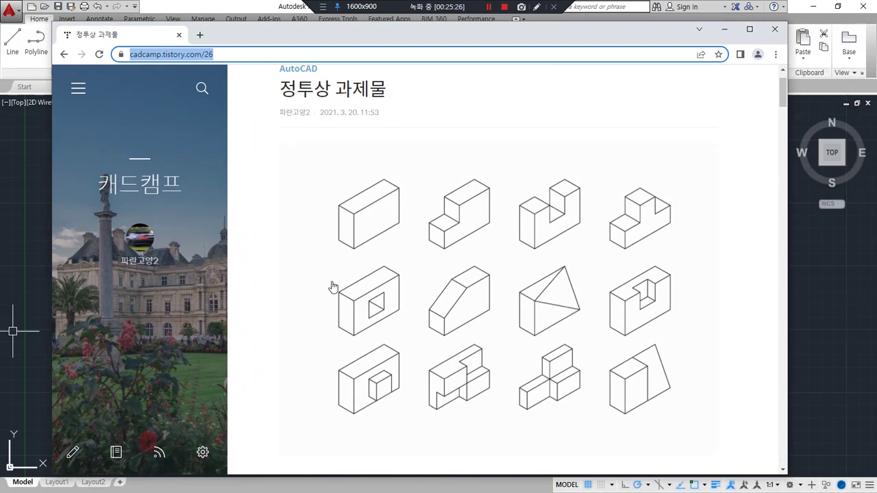
key(ctrl+alt+d)
mouse_move(355, 247)
mouse_down()
mouse_move(375, 253)
mouse_move(400, 222)
mouse_up()
mouse_move(402, 259)
mouse_down()
mouse_move(407, 279)
mouse_move(431, 266)
mouse_move(419, 265)
mouse_up()
mouse_move(396, 224)
mouse_down()
mouse_move(414, 203)
mouse_move(396, 188)
mouse_move(433, 189)
mouse_up()
mouse_move(442, 180)
mouse_down()
mouse_move(388, 167)
mouse_move(368, 136)
mouse_move(387, 136)
mouse_up()
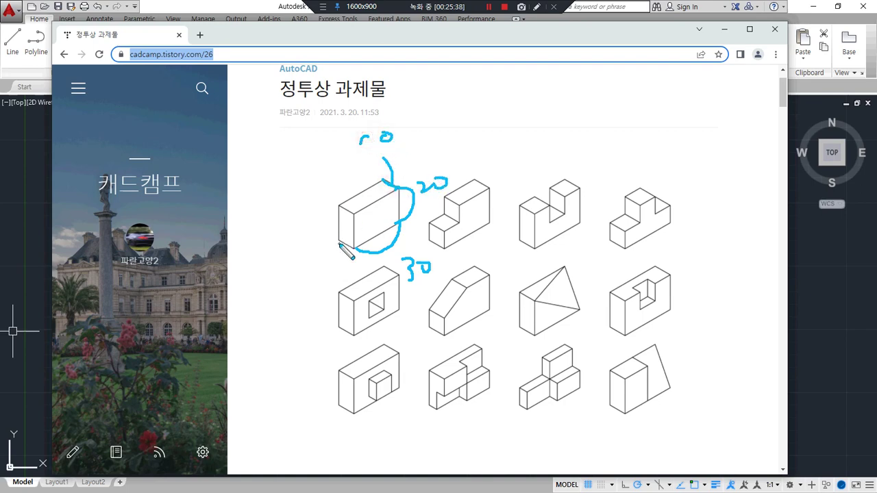
key(Delete)
mouse_move(401, 225)
mouse_down()
mouse_move(357, 244)
mouse_move(402, 197)
mouse_move(403, 220)
mouse_up()
drag(381, 175, 400, 189)
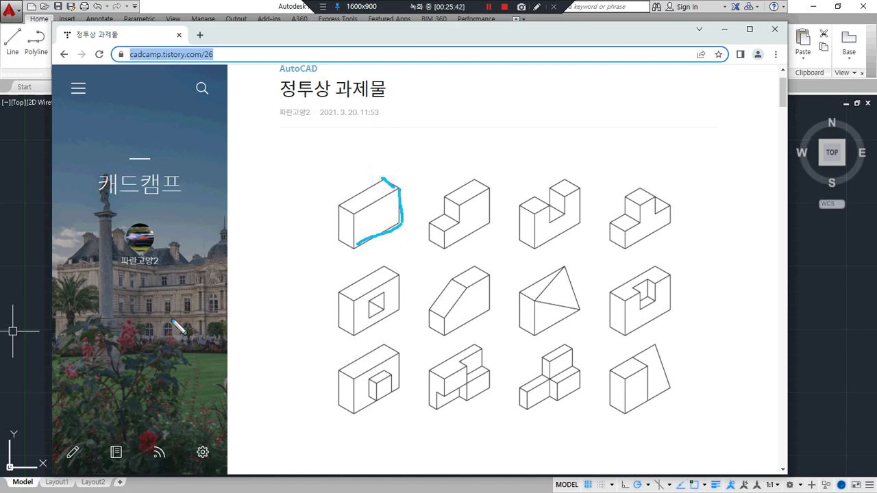
key(Delete)
mouse_move(405, 244)
mouse_down()
mouse_move(447, 275)
mouse_move(429, 237)
mouse_up()
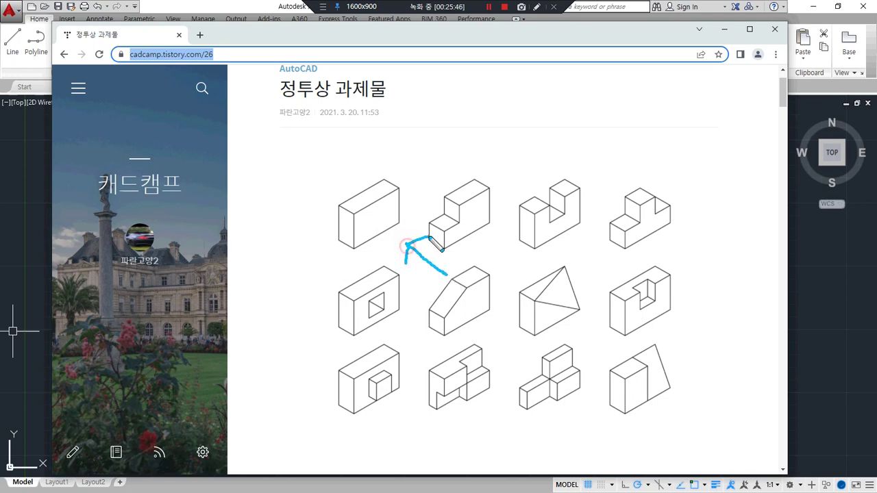
mouse_move(462, 268)
mouse_down()
mouse_move(476, 266)
mouse_move(465, 309)
mouse_move(479, 285)
mouse_move(479, 298)
mouse_up()
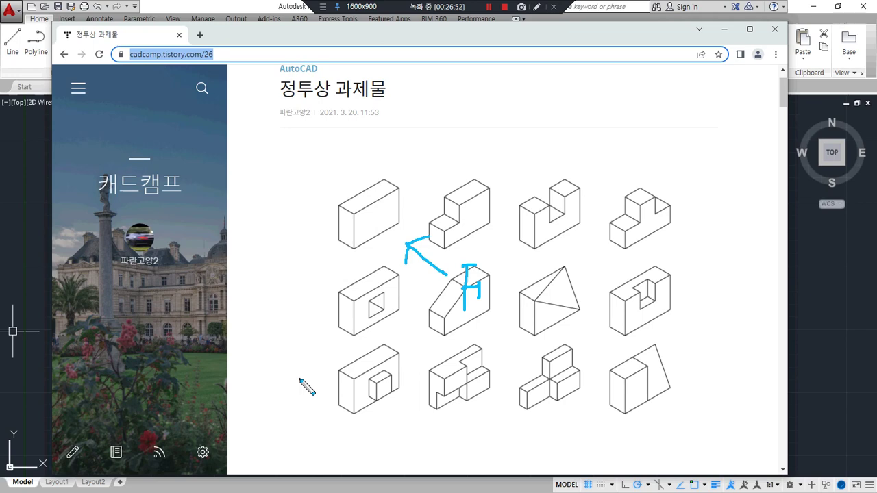
drag(370, 205, 357, 234)
mouse_move(381, 197)
mouse_down()
mouse_move(361, 244)
mouse_move(392, 230)
mouse_up()
- Examine the orthographic views and the numbered isometric exercises further down the page, returning to the first block exercises
scroll(405, 299, down, 7)
scroll(405, 299, up, 1)
scroll(406, 300, down, 3)
mouse_move(247, 363)
mouse_down()
mouse_move(284, 330)
mouse_move(298, 342)
mouse_up()
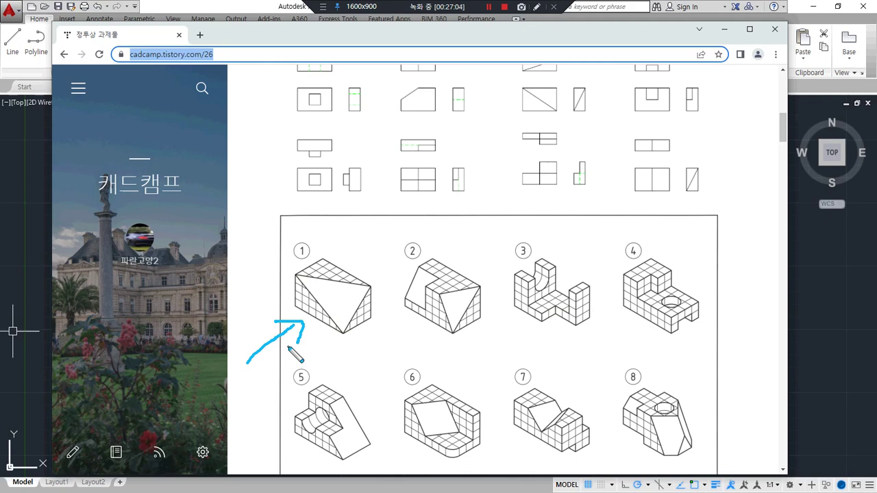
scroll(356, 292, up, 8)
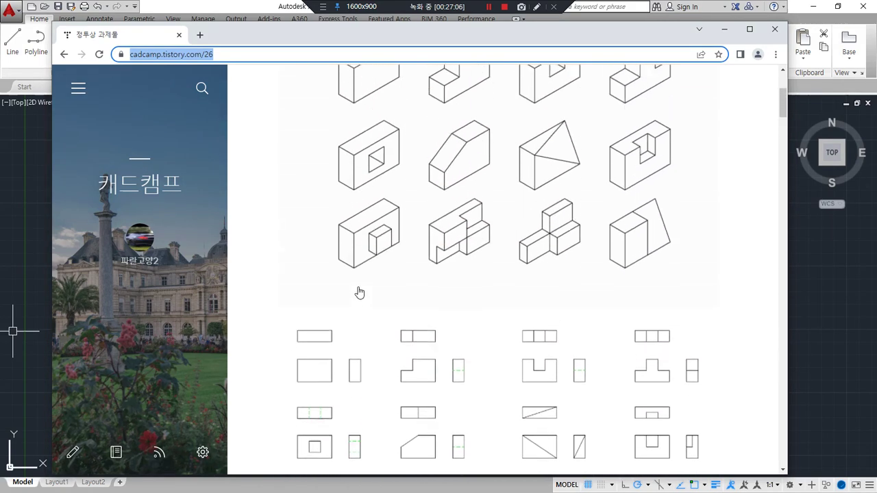
- Compare the isometric block exercises with their orthographic views and the numbered exercises 1 to 8 on the web page
mouse_move(476, 300)
mouse_down()
mouse_move(507, 317)
mouse_move(474, 324)
mouse_up()
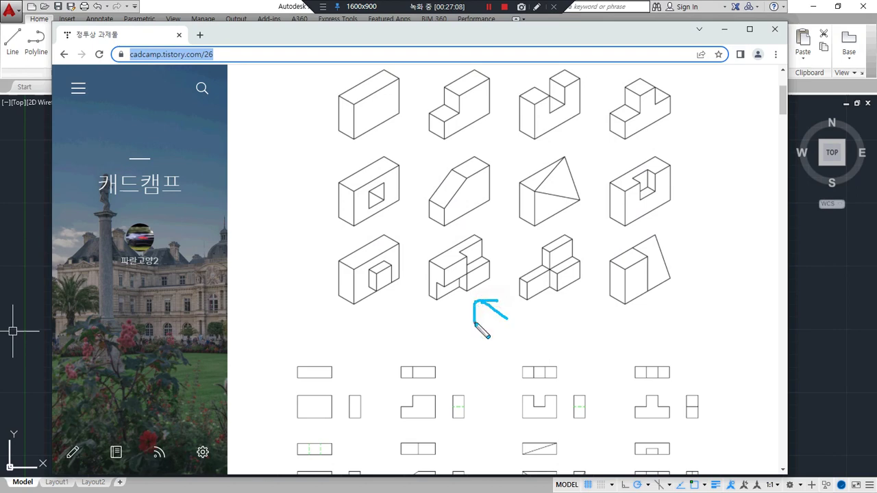
scroll(393, 359, down, 9)
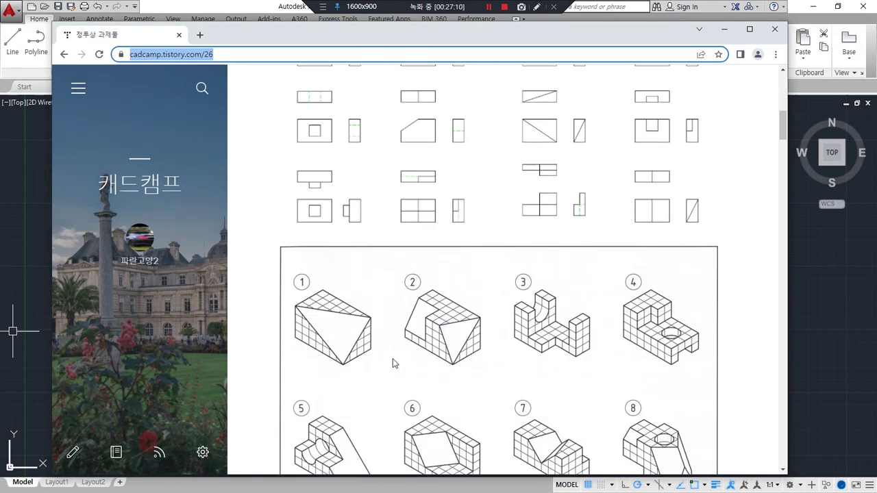
mouse_move(262, 312)
mouse_down()
mouse_move(293, 278)
mouse_move(292, 293)
mouse_up()
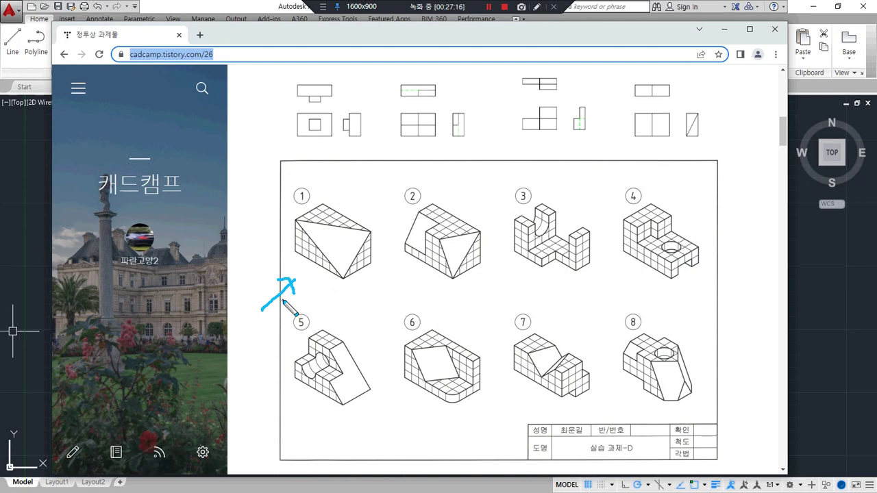
scroll(358, 308, up, 5)
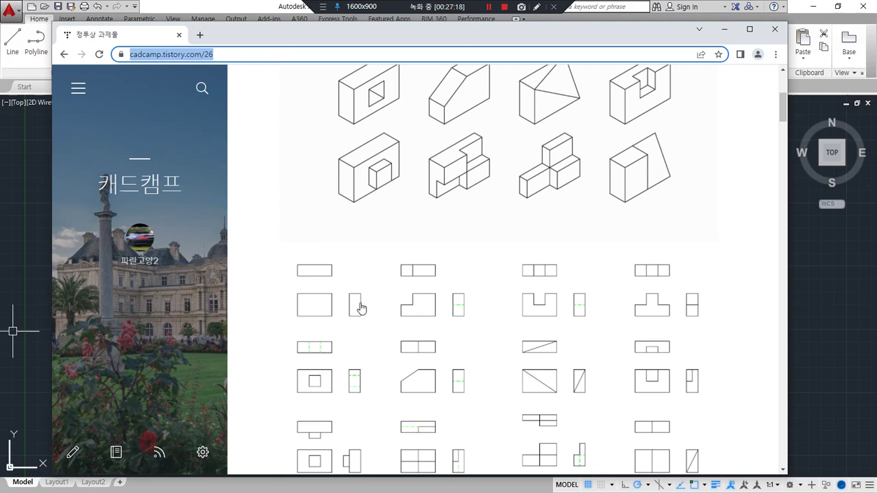
scroll(360, 307, up, 3)
drag(359, 239, 399, 227)
click(389, 242)
mouse_move(400, 192)
mouse_down()
mouse_move(404, 217)
mouse_move(382, 176)
mouse_up()
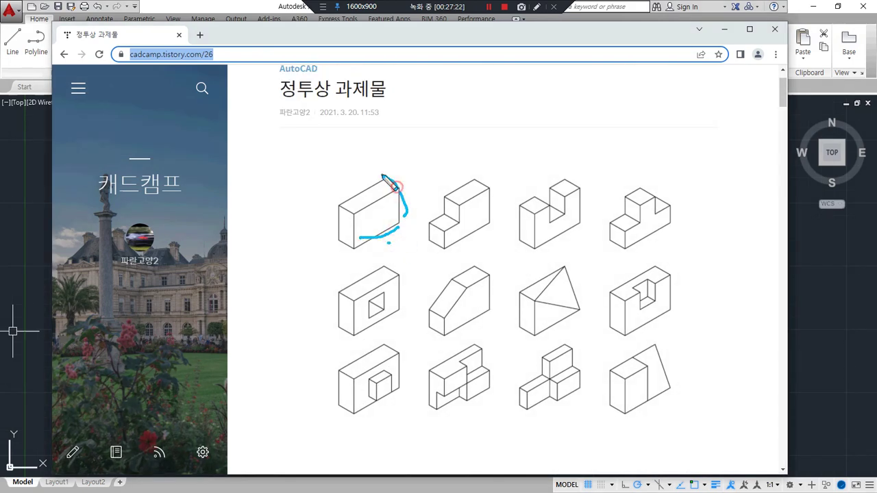
mouse_move(442, 295)
mouse_down()
mouse_move(420, 269)
mouse_move(396, 273)
mouse_up()
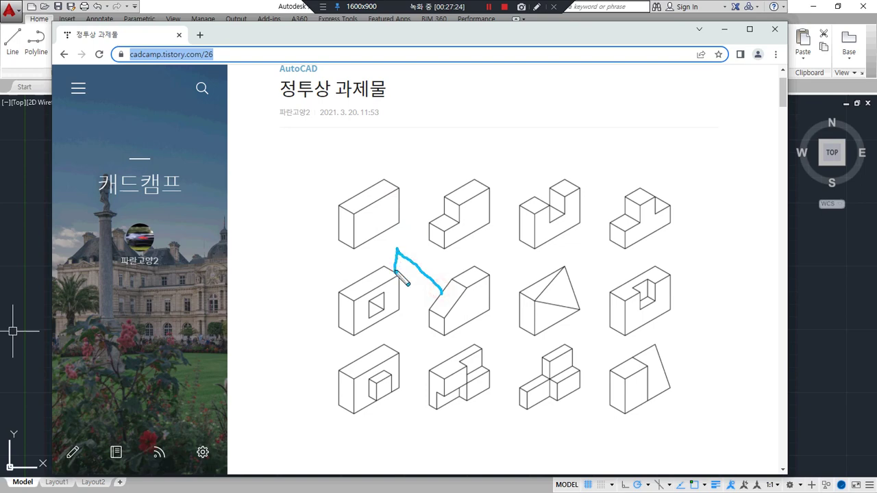
- Clear the browser window away from the AutoCAD drawing and set the polar tracking increment to 45 degrees
mouse_move(479, 39)
mouse_down()
mouse_move(0, 118)
mouse_move(0, 144)
mouse_up()
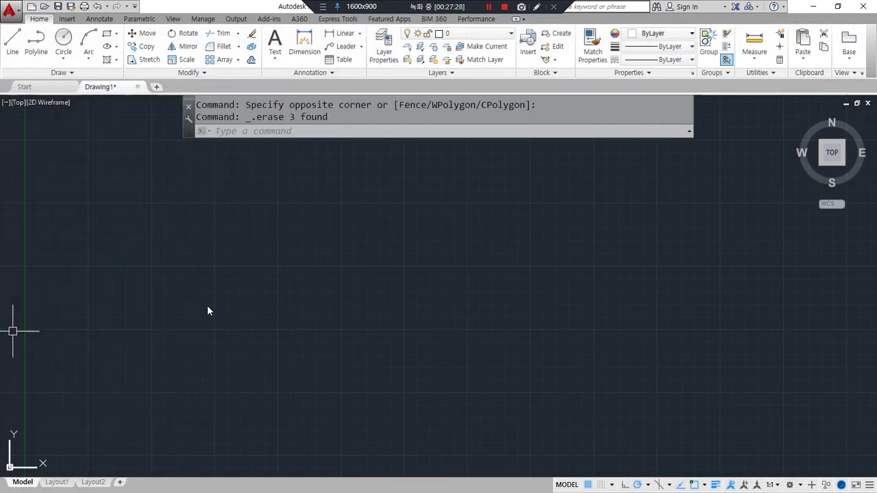
click(647, 484)
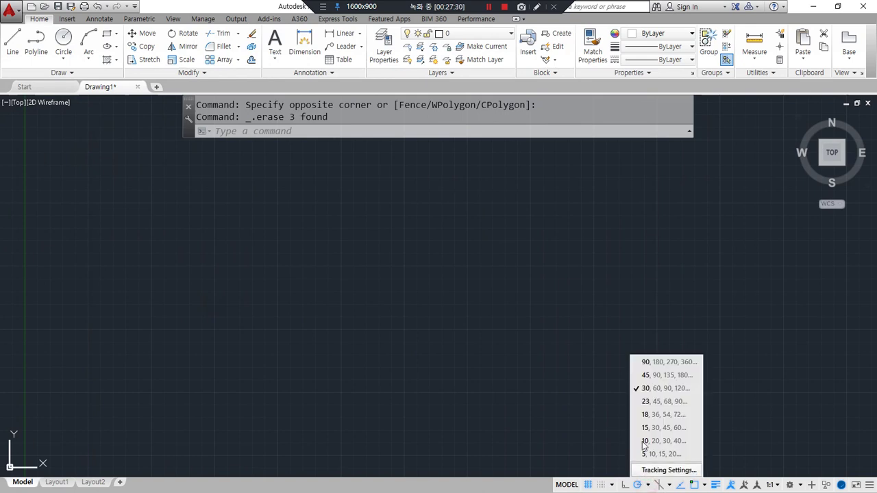
click(665, 376)
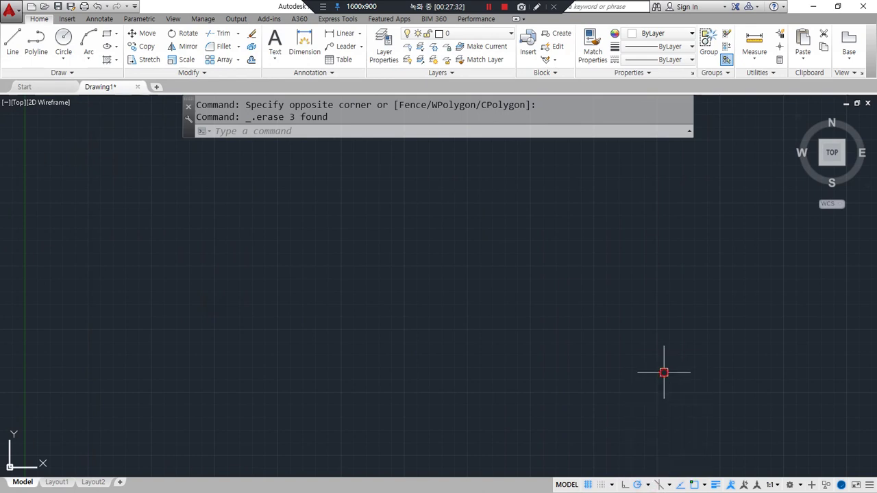
- Draw a horizontal, a 45-degree diagonal and a vertical construction line through one common point with XLINE
text(xl)
key(Return)
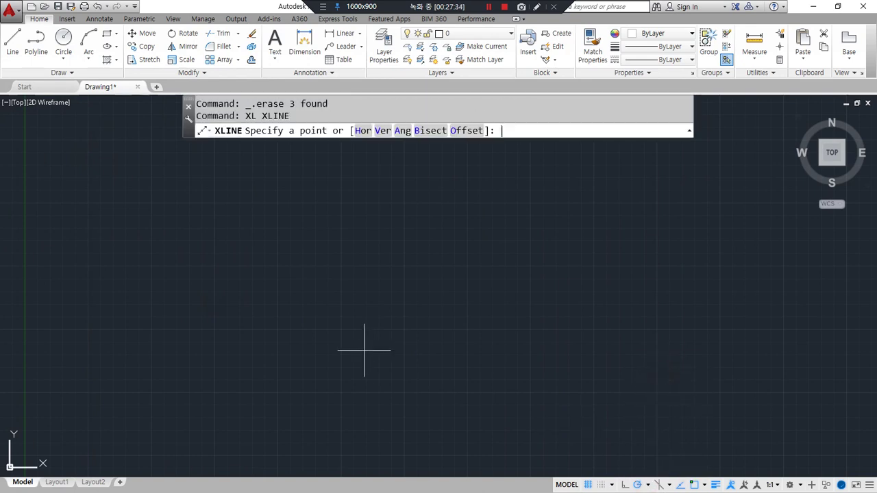
click(312, 272)
click(372, 273)
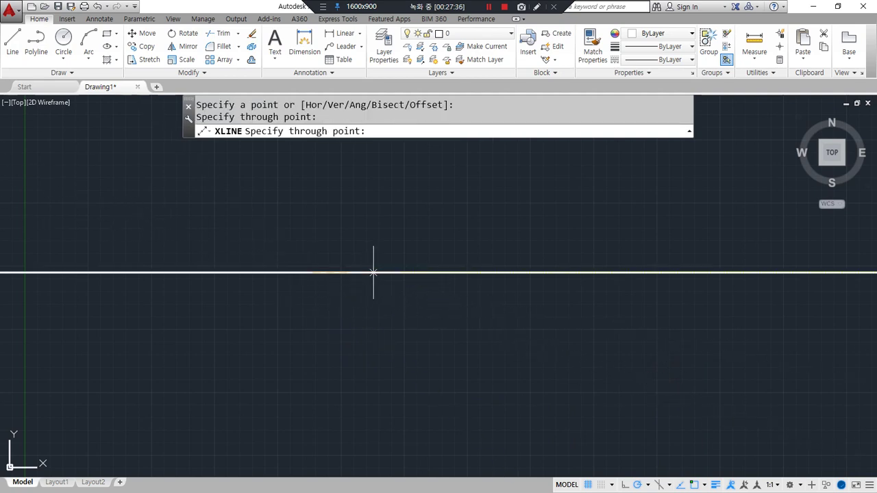
click(346, 239)
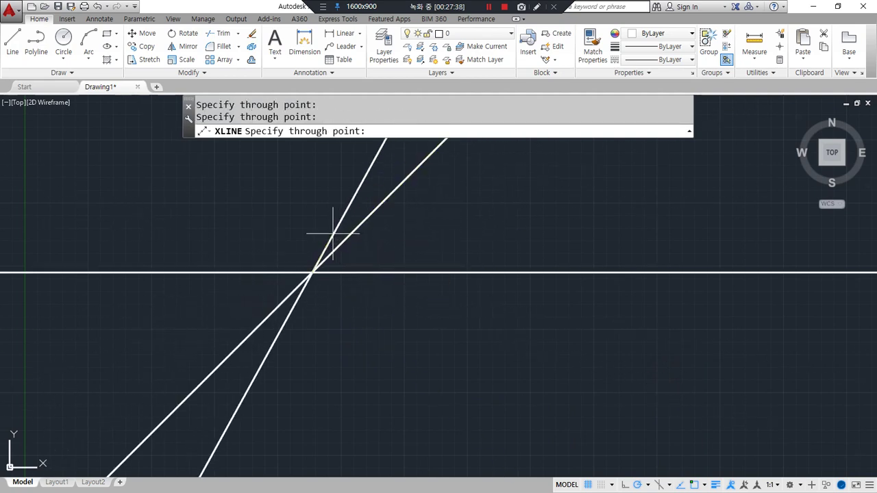
click(313, 242)
key(Return)
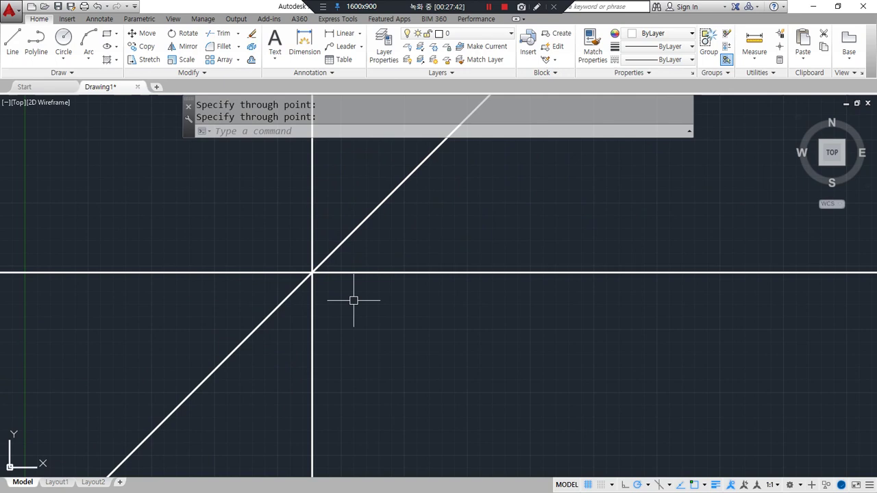
key(Escape)
middle_drag(323, 290, 357, 258)
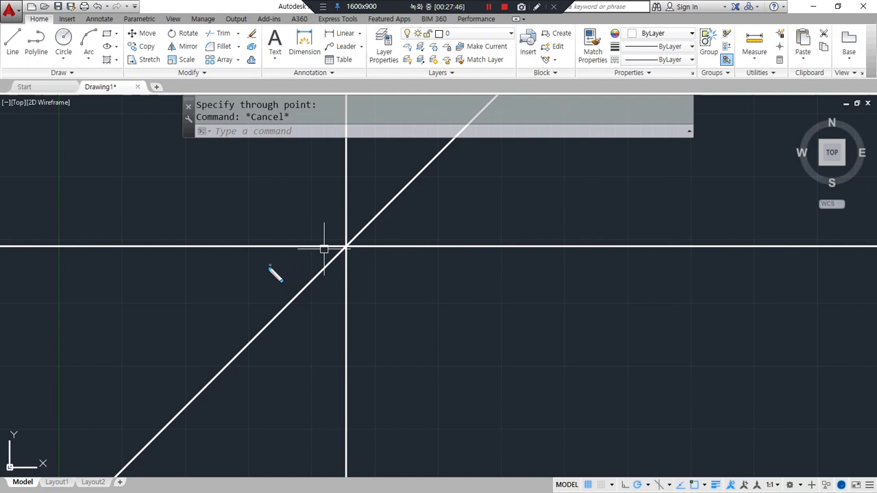
- Trim away the part of the diagonal construction line below the intersection, using all objects as cutting edges
mouse_move(270, 267)
mouse_down()
mouse_move(314, 344)
mouse_move(260, 268)
mouse_up()
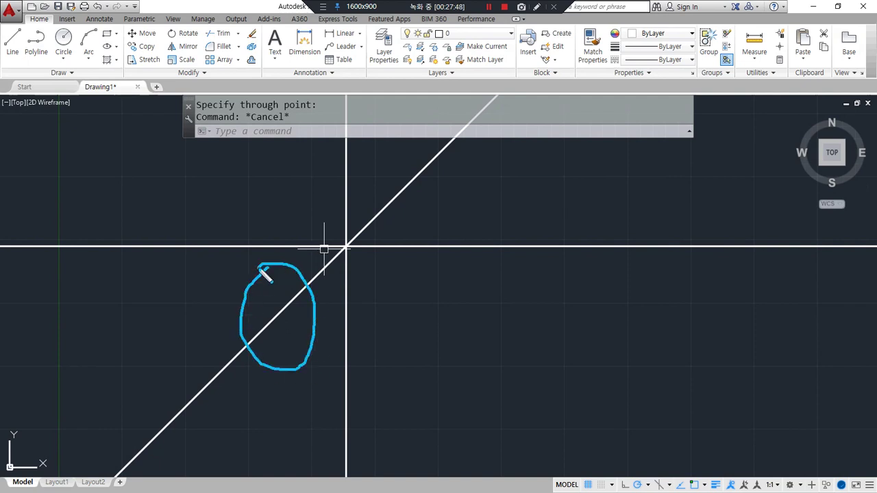
text(tr)
key(Return)
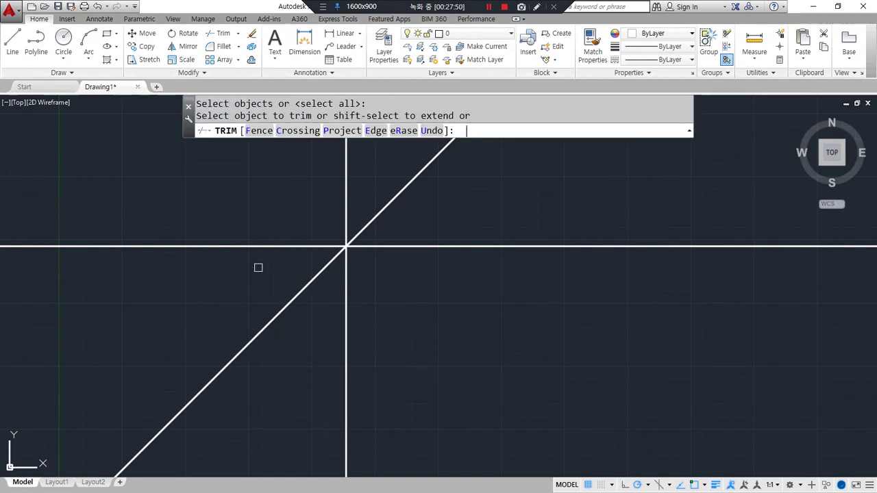
click(275, 315)
key(Return)
mouse_move(283, 260)
mouse_down()
mouse_move(240, 315)
mouse_move(313, 268)
mouse_move(255, 337)
mouse_up()
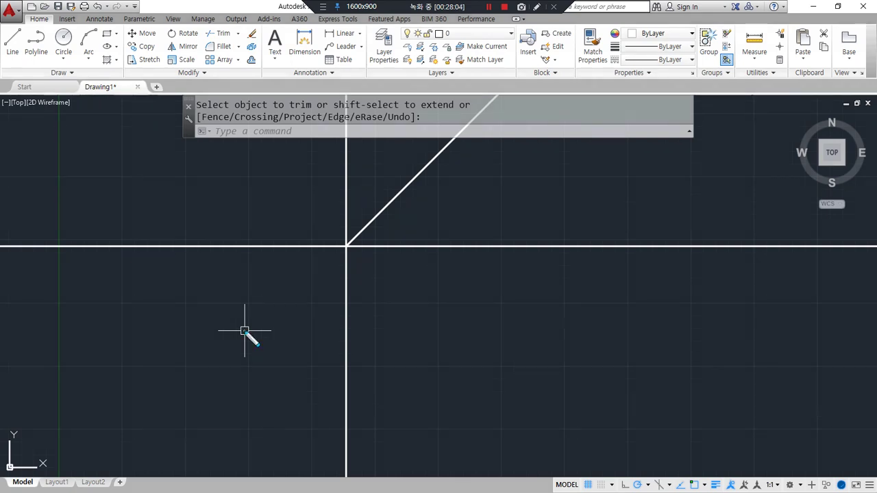
mouse_move(197, 245)
mouse_down()
mouse_move(347, 246)
mouse_move(345, 350)
mouse_move(206, 351)
mouse_move(203, 246)
mouse_up()
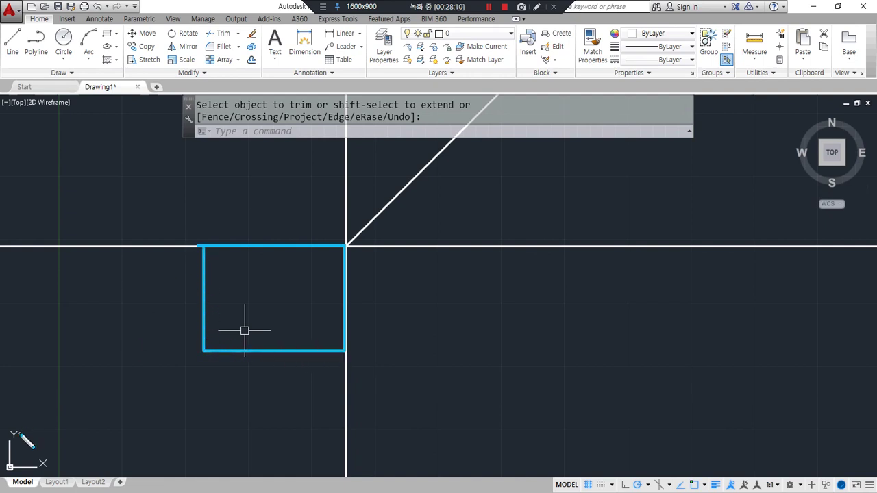
mouse_move(345, 256)
mouse_down()
mouse_move(341, 235)
mouse_move(362, 256)
mouse_move(354, 266)
mouse_up()
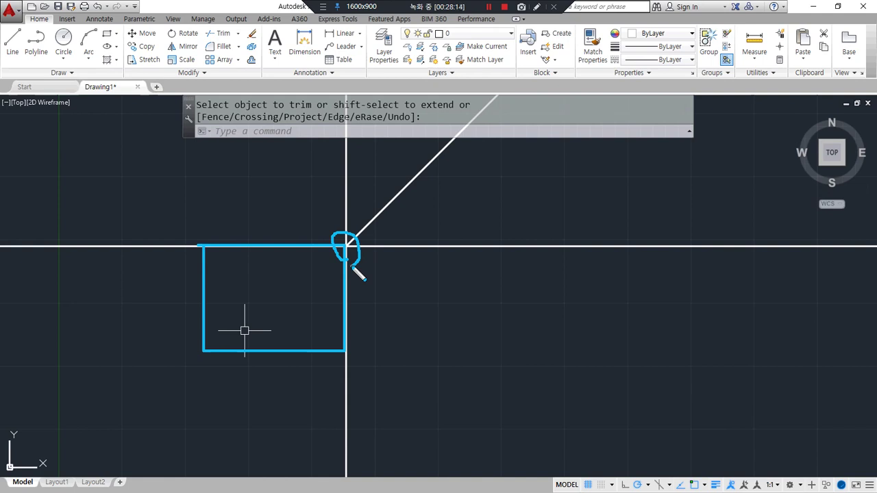
drag(351, 234, 514, 78)
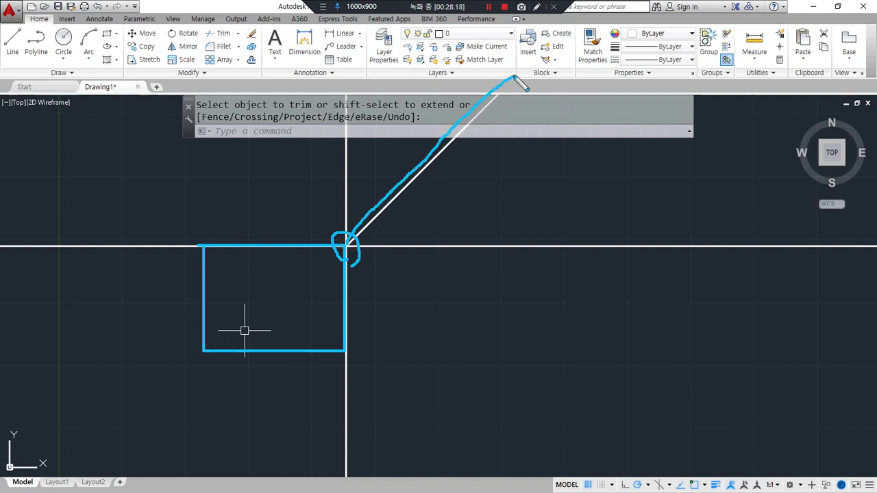
key(Delete)
mouse_move(345, 188)
shift+mouse_down()
mouse_move(399, 183)
mouse_move(405, 244)
shift+mouse_up()
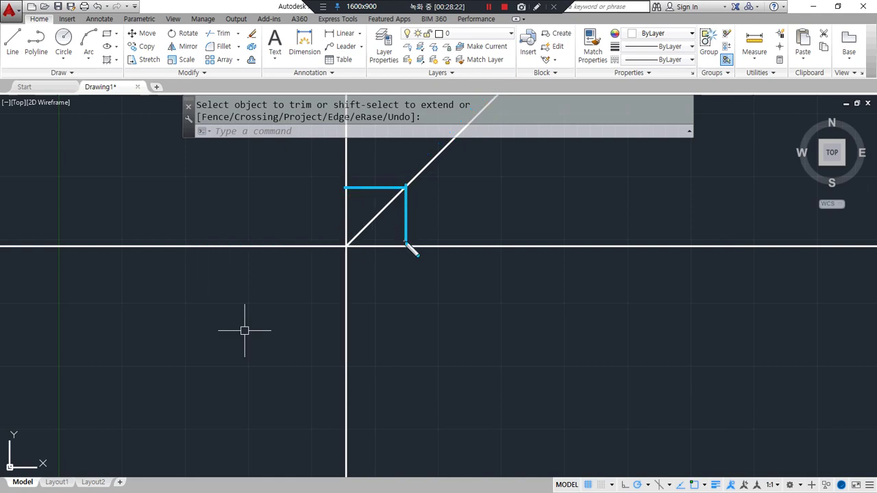
mouse_move(345, 188)
mouse_down()
mouse_move(337, 235)
mouse_move(322, 205)
mouse_move(308, 212)
mouse_up()
mouse_move(349, 245)
mouse_down()
mouse_move(407, 248)
mouse_move(374, 261)
mouse_move(380, 269)
mouse_up()
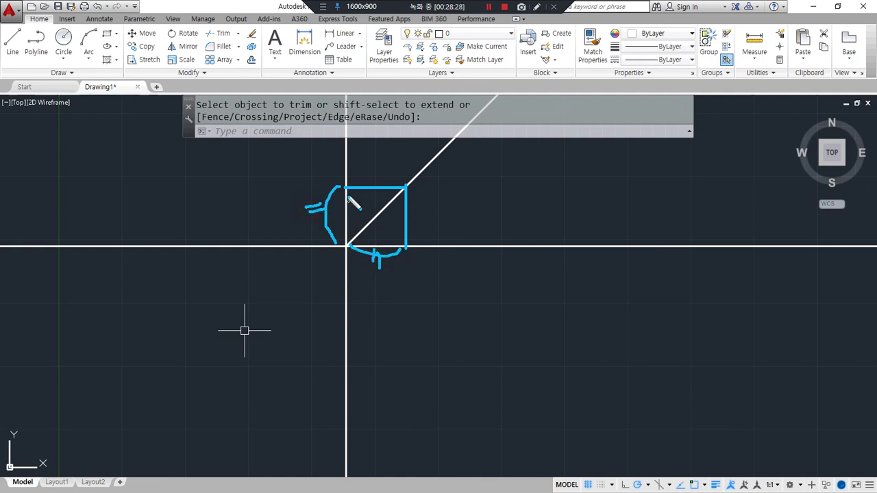
mouse_move(347, 154)
mouse_down()
mouse_move(439, 154)
mouse_move(439, 251)
mouse_up()
mouse_move(408, 251)
mouse_down()
mouse_move(440, 253)
mouse_move(420, 264)
mouse_up()
drag(424, 251, 426, 268)
mouse_move(346, 158)
mouse_down()
mouse_move(345, 182)
mouse_move(340, 169)
mouse_up()
mouse_move(236, 183)
mouse_down()
mouse_move(202, 144)
mouse_move(232, 194)
mouse_up()
mouse_move(427, 340)
mouse_down()
mouse_move(423, 361)
mouse_move(439, 331)
mouse_move(412, 361)
mouse_up()
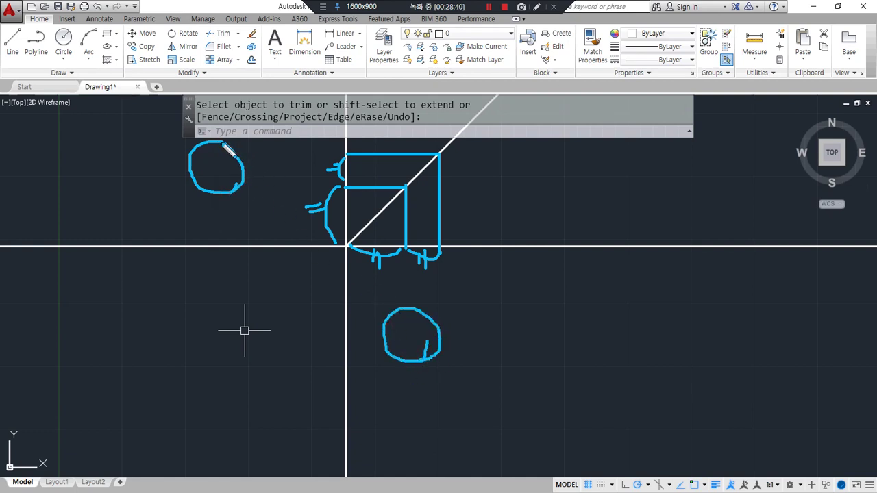
key(Delete)
drag(212, 139, 257, 139)
drag(219, 201, 259, 202)
mouse_move(245, 139)
mouse_down()
mouse_move(248, 196)
mouse_move(252, 171)
mouse_up()
drag(235, 156, 255, 159)
mouse_move(444, 269)
mouse_down()
mouse_move(502, 270)
mouse_move(491, 281)
mouse_move(446, 281)
mouse_up()
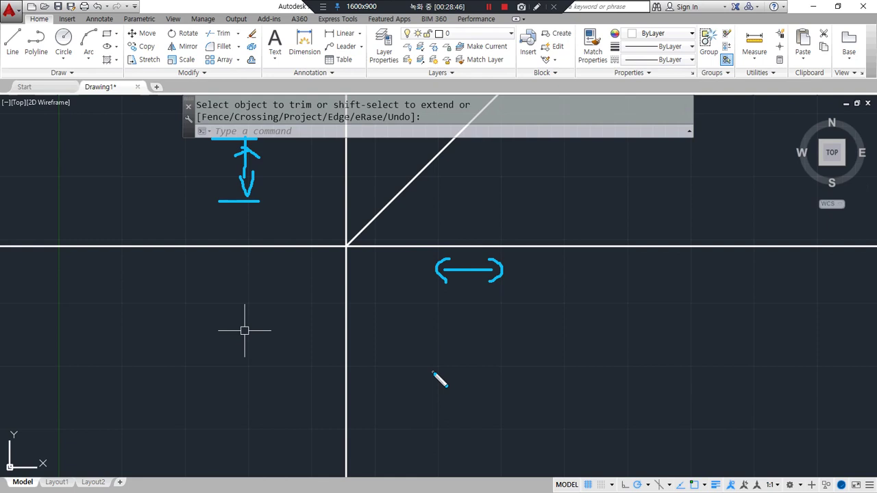
mouse_move(464, 254)
mouse_down()
mouse_move(407, 191)
mouse_move(370, 182)
mouse_up()
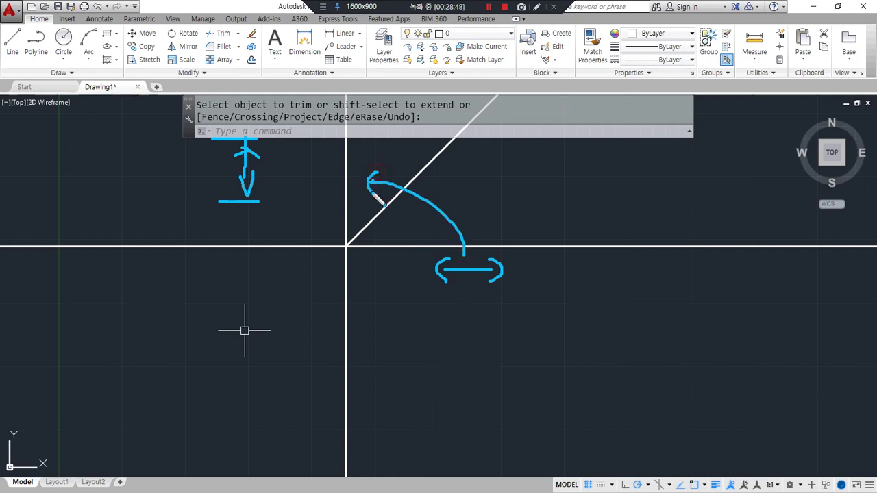
drag(470, 234, 465, 246)
drag(349, 244, 349, 243)
mouse_move(343, 185)
mouse_down()
mouse_move(413, 247)
mouse_move(404, 244)
mouse_up()
drag(351, 171, 351, 199)
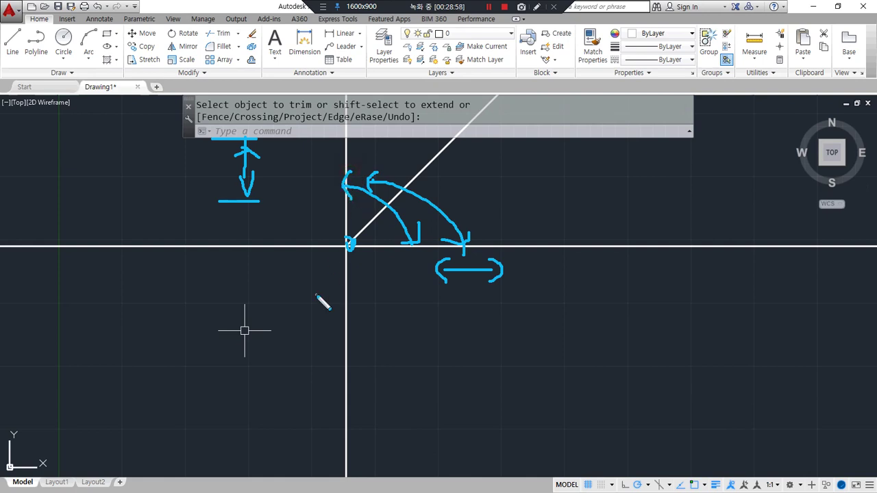
- Draw two concentric circles centred on the construction lines' intersection, with radii of about 35 and 70
key(Escape)
text(c)
key(space)
click(346, 246)
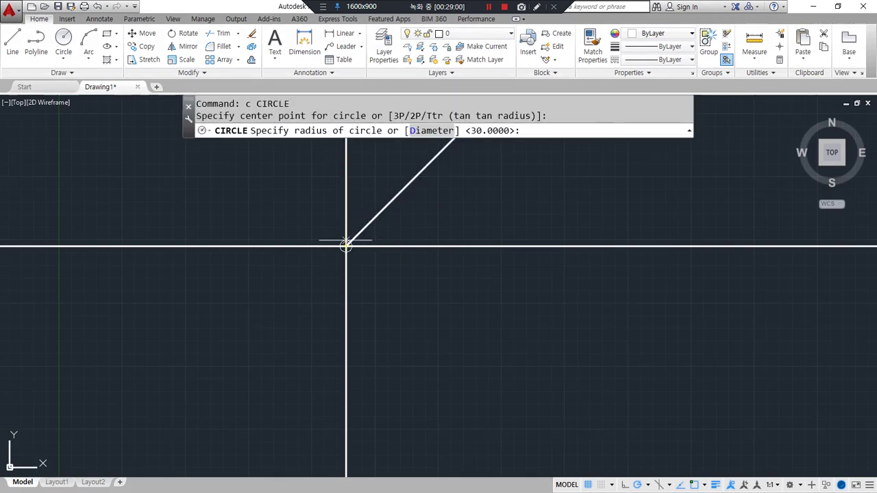
click(345, 203)
key(space)
click(347, 246)
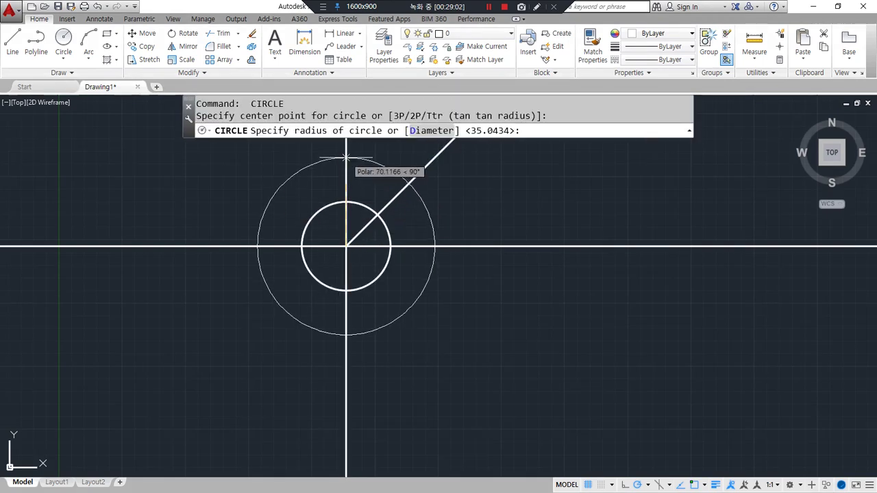
click(347, 158)
mouse_move(346, 203)
mouse_down()
mouse_move(340, 247)
mouse_move(378, 248)
mouse_up()
drag(345, 163, 345, 201)
drag(433, 242, 405, 251)
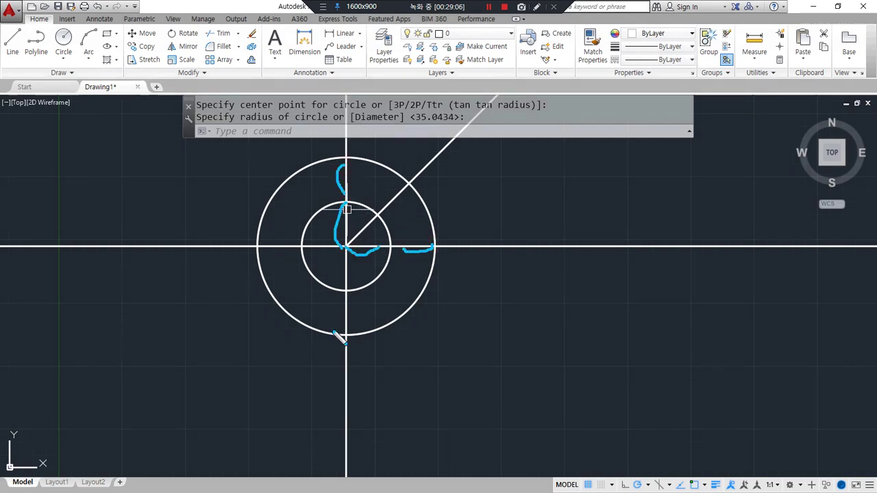
- Draw a line from the inner circle's upper quadrant horizontally to the diagonal and vertically down to the circle's right quadrant
scroll(341, 196, up, 4)
text(l)
key(space)
click(355, 212)
click(467, 213)
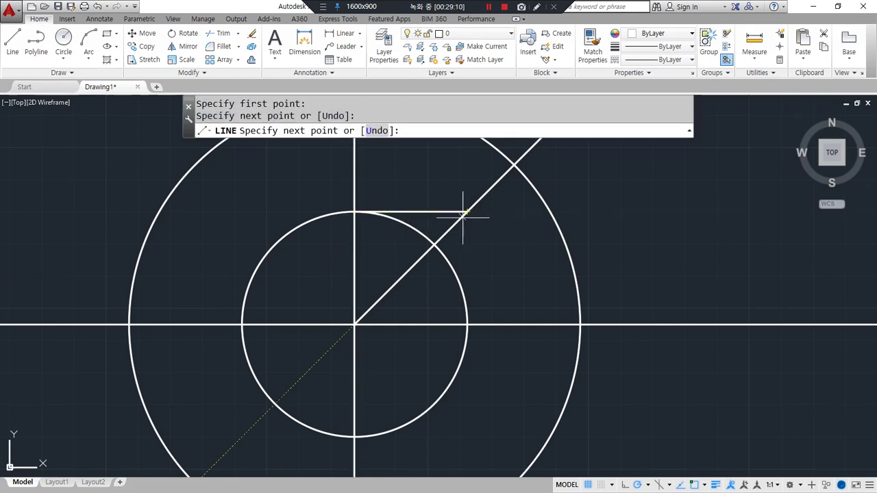
click(468, 325)
key(space)
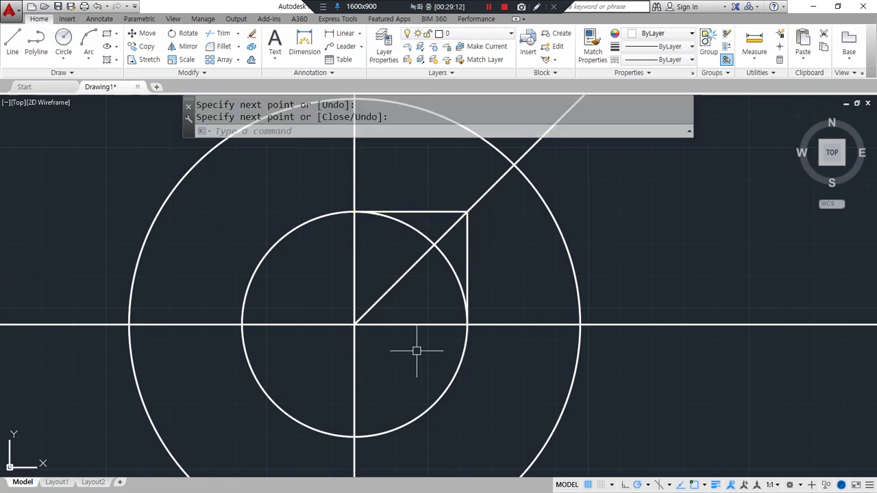
mouse_move(534, 143)
mouse_down()
mouse_move(484, 207)
mouse_move(373, 314)
mouse_up()
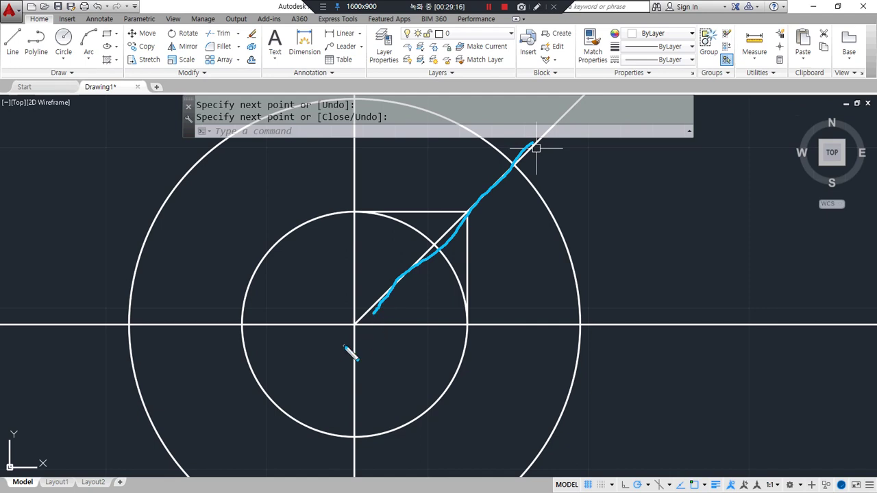
- Erase both concentric circles and the two line segments joining the inner circle to the diagonal
scroll(418, 249, down, 2)
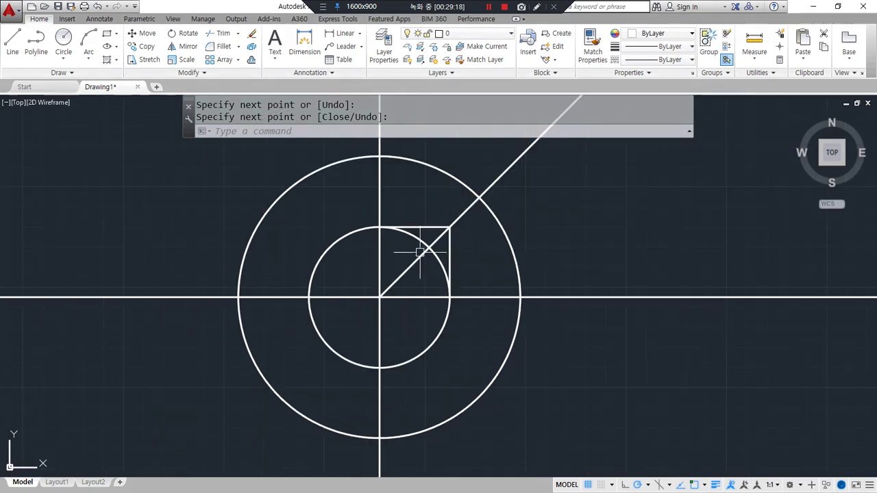
key(Escape)
click(521, 392)
click(426, 335)
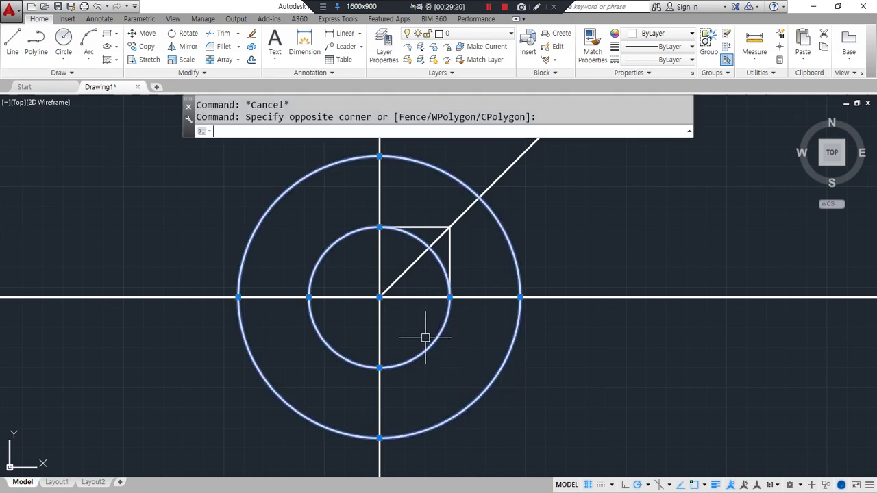
text(e)
key(Return)
click(450, 255)
click(434, 229)
text(e)
key(Return)
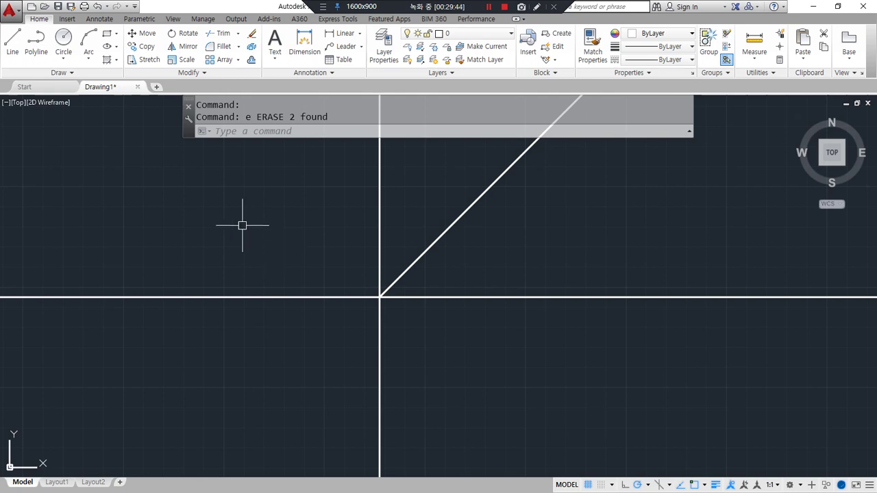
key(ctrl+alt+d)
drag(512, 147, 405, 249)
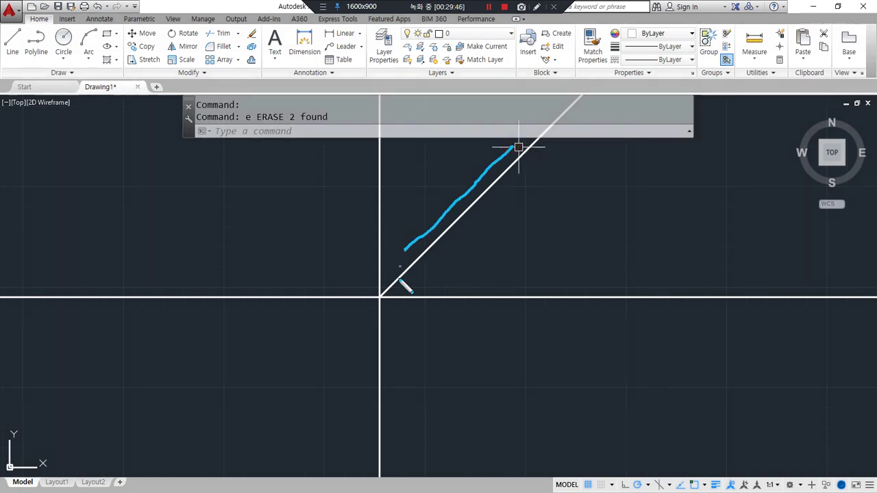
drag(386, 294, 379, 296)
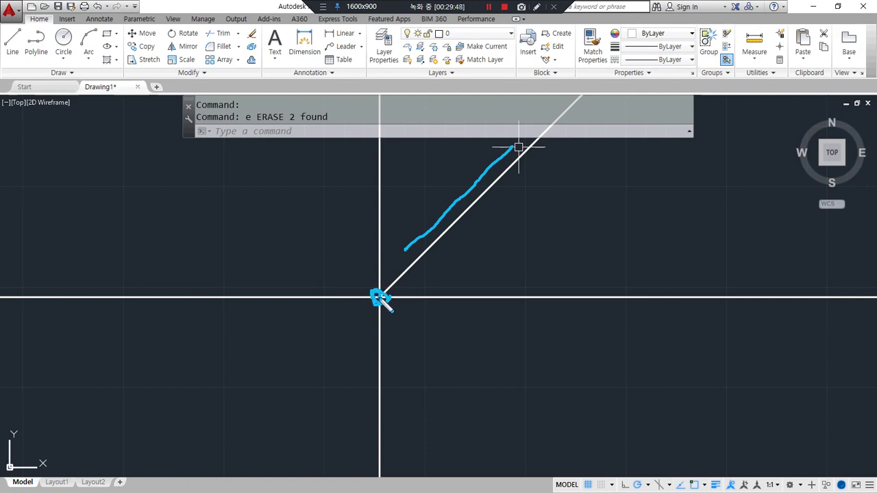
mouse_move(264, 294)
mouse_down()
mouse_move(381, 296)
mouse_move(379, 405)
mouse_up()
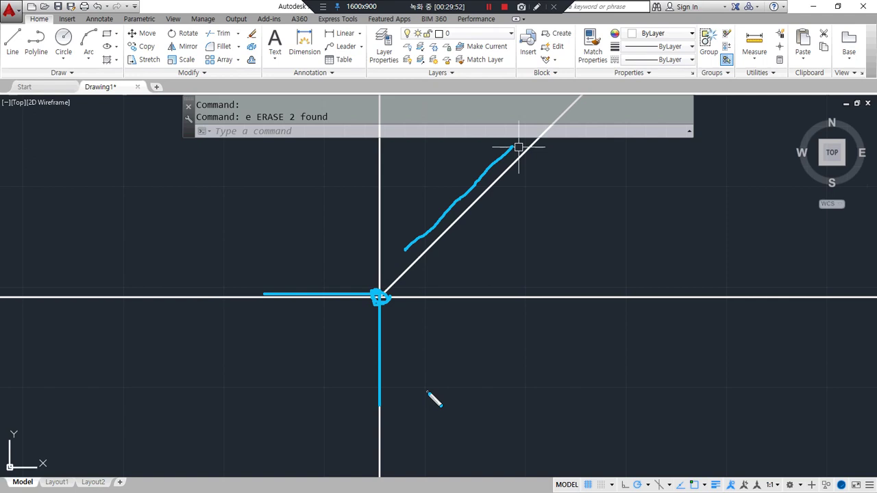
- Offset the vertical construction line 30 units to its left
text(o)
key(Return)
text(30)
key(Return)
click(379, 328)
click(320, 335)
key(Return)
- Offset the horizontal construction line 20 units downward
key(Return)
text(20)
key(Return)
click(354, 299)
click(338, 375)
key(Return)
scroll(353, 361, up, 4)
middle_drag(385, 303, 422, 338)
mouse_move(301, 231)
mouse_down()
mouse_move(310, 335)
mouse_move(451, 334)
mouse_move(455, 232)
mouse_move(302, 233)
mouse_up()
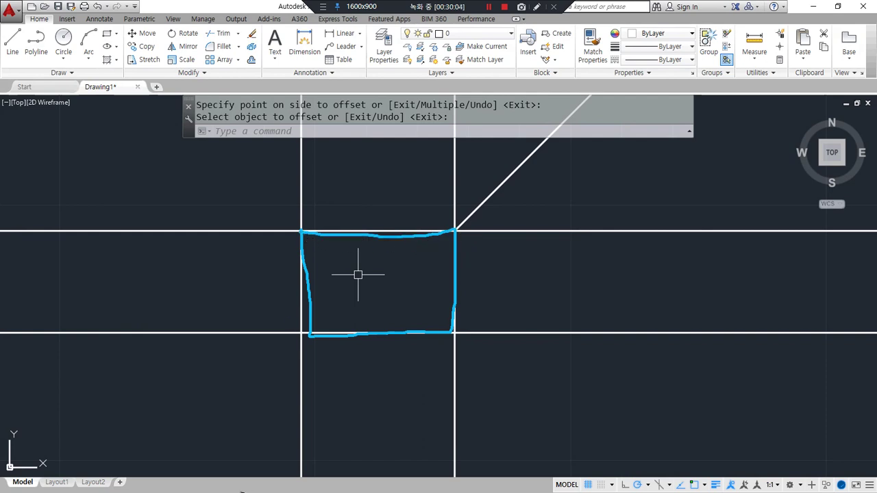
key(Escape)
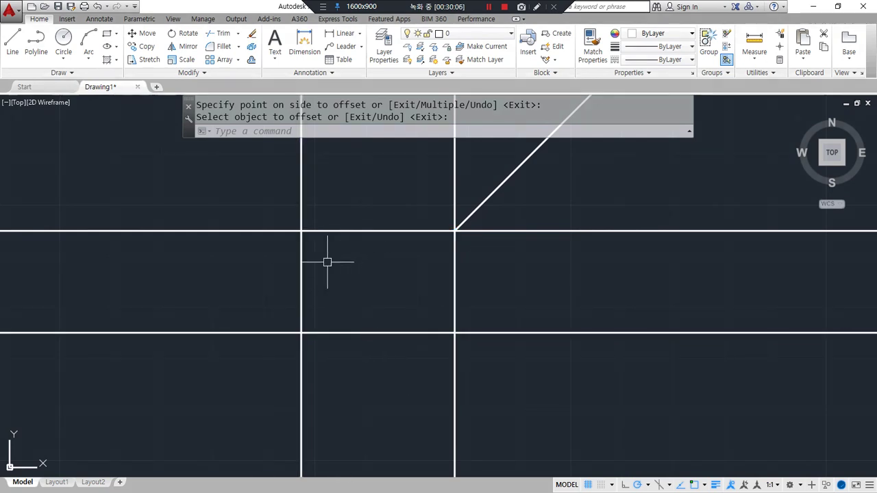
scroll(324, 266, down, 1)
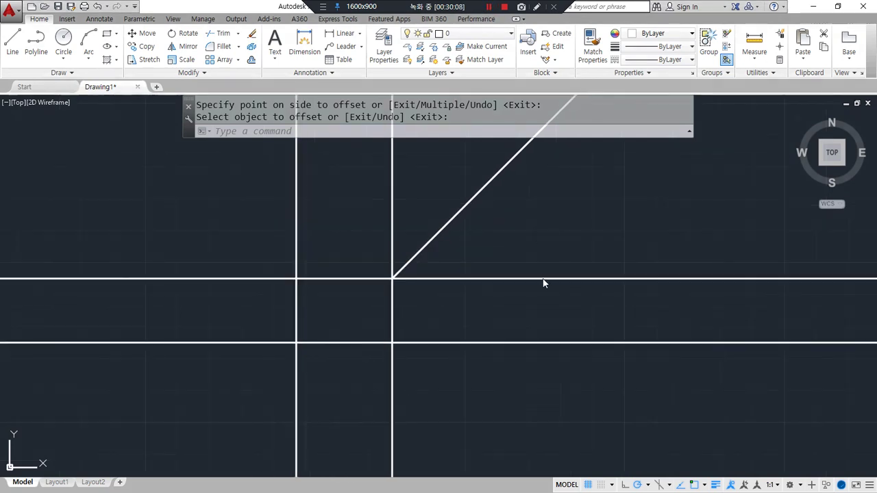
drag(322, 281, 291, 314)
drag(355, 283, 307, 336)
drag(370, 302, 350, 330)
mouse_move(355, 180)
mouse_down()
mouse_move(326, 184)
mouse_move(354, 186)
mouse_up()
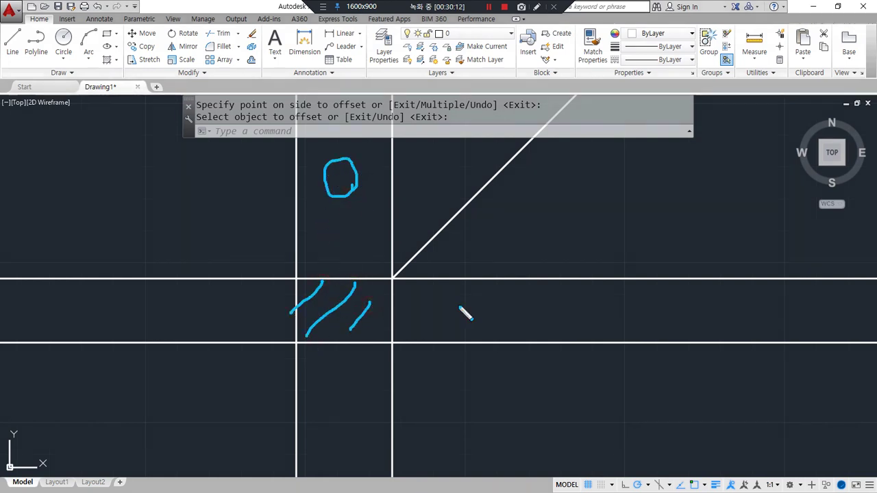
drag(504, 317, 510, 327)
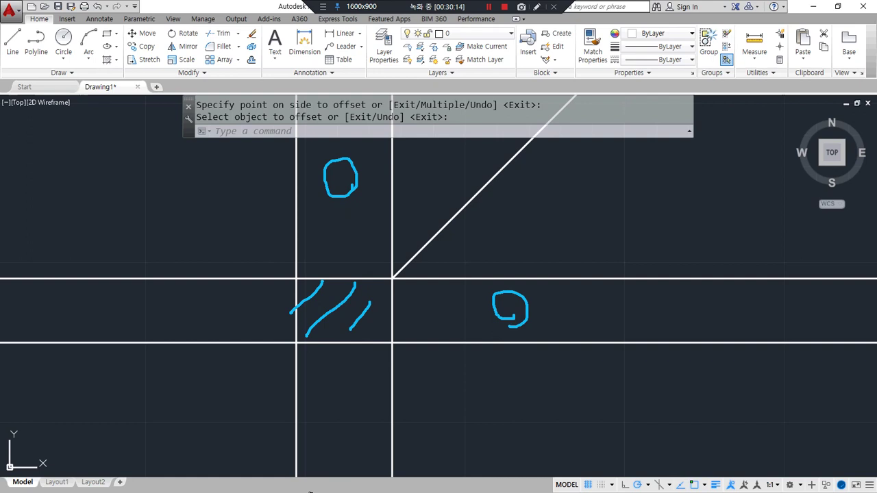
drag(186, 240, 188, 376)
drag(219, 419, 525, 427)
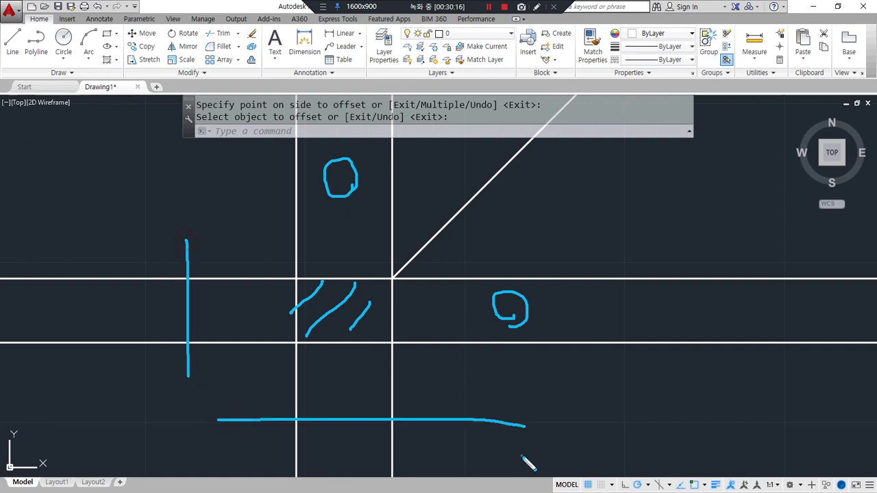
key(Escape)
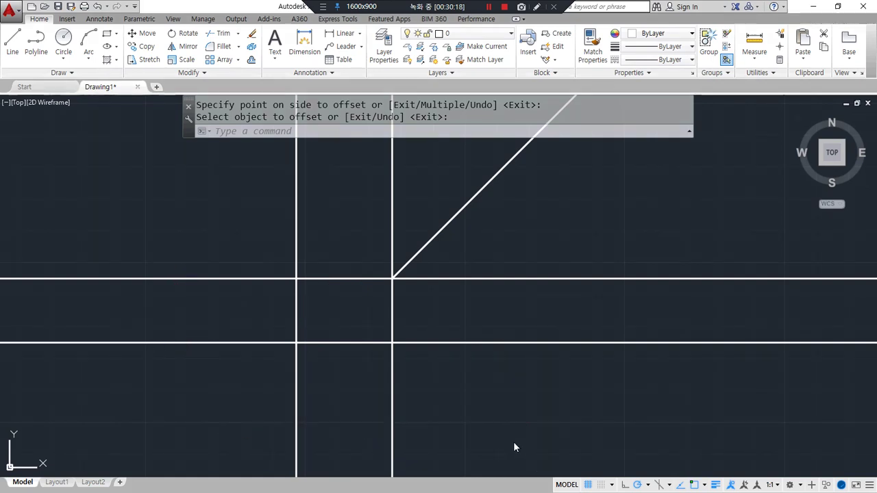
- Trim the construction lines with a fence, removing the parts below and to the left of the 30 by 20 front view
text(tr)
key(Return)
click(565, 384)
click(263, 384)
key(Return)
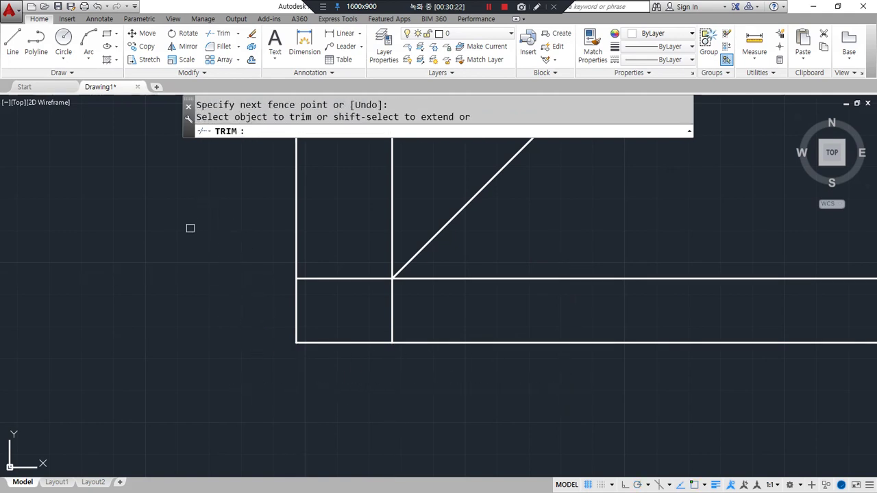
mouse_move(296, 279)
mouse_down()
mouse_move(392, 282)
mouse_move(393, 340)
mouse_move(296, 338)
mouse_move(296, 280)
mouse_up()
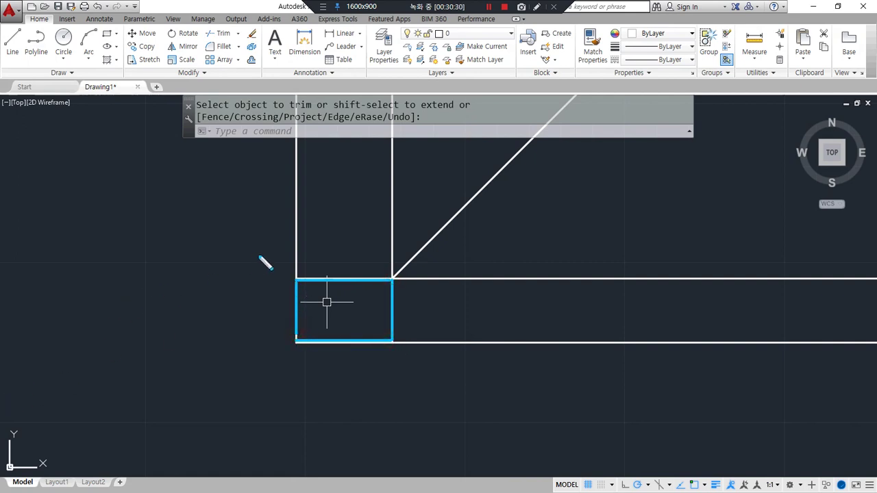
- Draw a horizontal line above the front view from its left side to the 45-degree diagonal, continuing vertically down to the lower construction line
text(l)
key(Return)
click(235, 226)
key(F8)
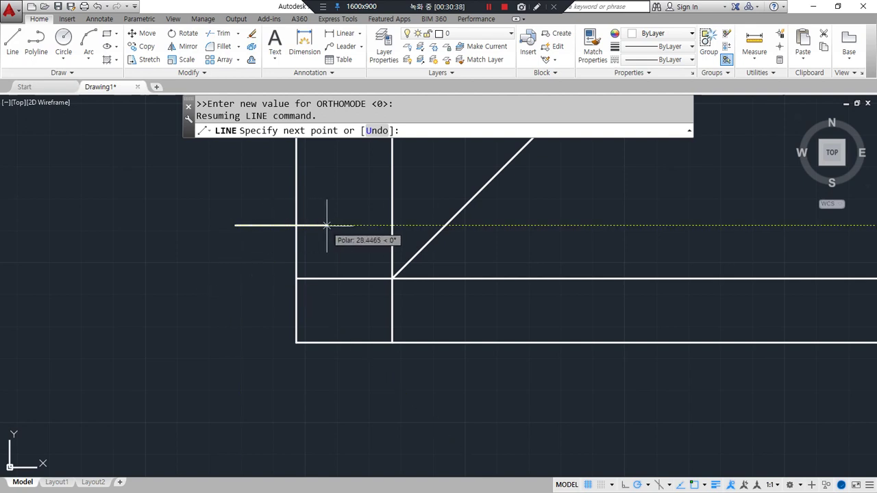
key(ctrl+alt+d)
mouse_move(313, 277)
mouse_down()
mouse_move(248, 277)
mouse_move(457, 278)
mouse_up()
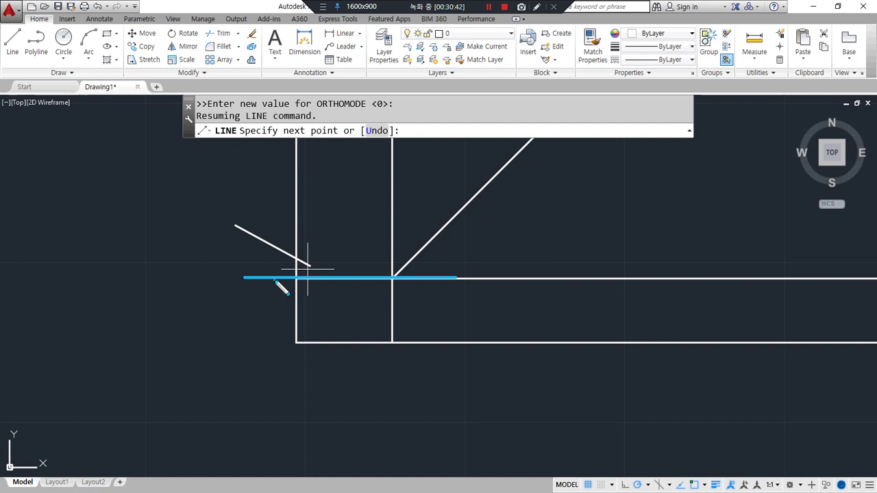
mouse_move(276, 278)
mouse_down()
mouse_move(266, 230)
mouse_move(289, 222)
mouse_up()
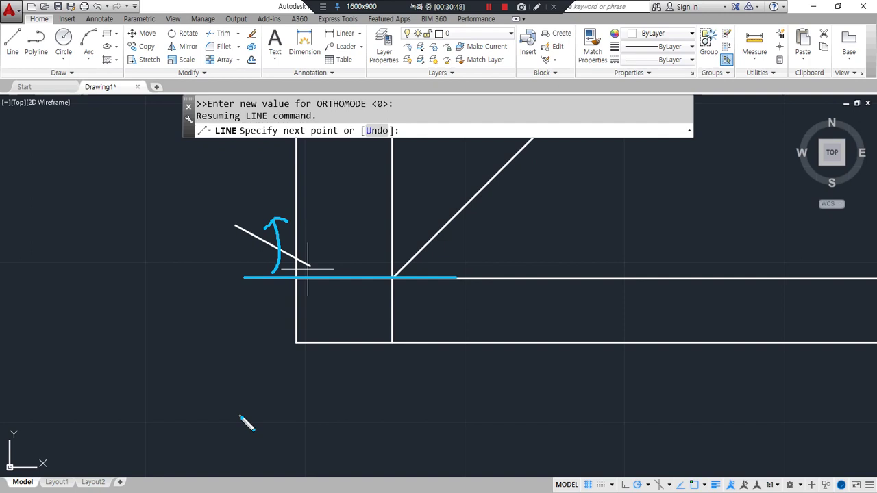
mouse_move(278, 275)
mouse_down()
mouse_move(295, 243)
mouse_move(291, 221)
mouse_move(299, 276)
mouse_move(336, 261)
mouse_move(387, 259)
mouse_move(392, 295)
mouse_up()
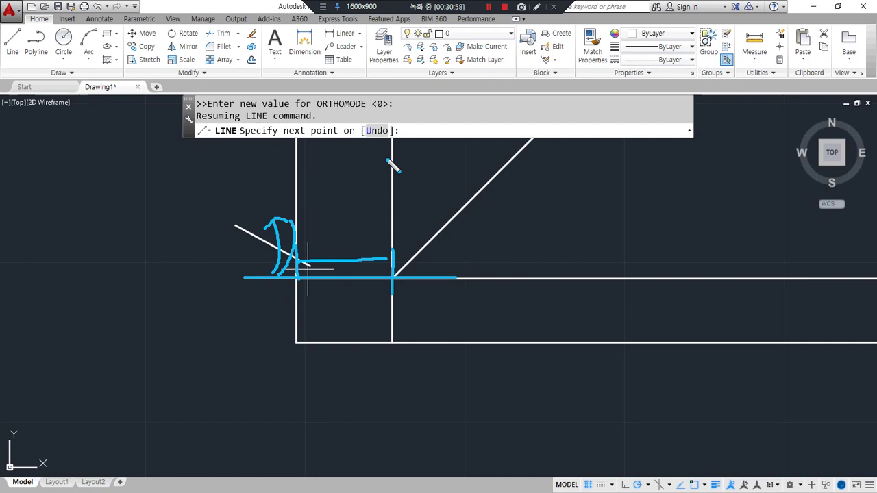
key(Escape)
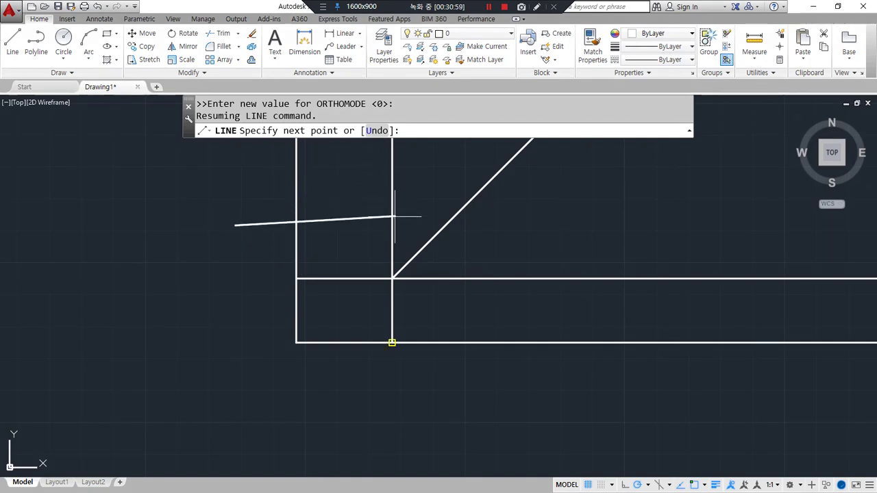
click(446, 225)
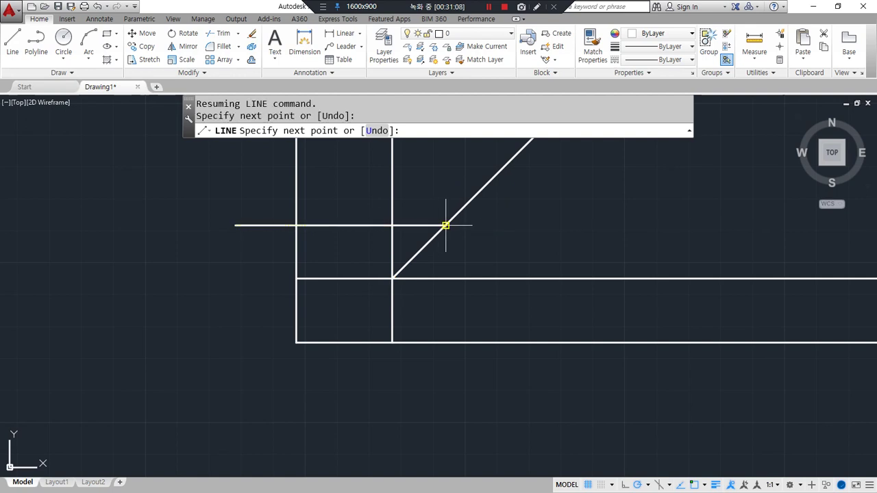
click(446, 342)
key(Return)
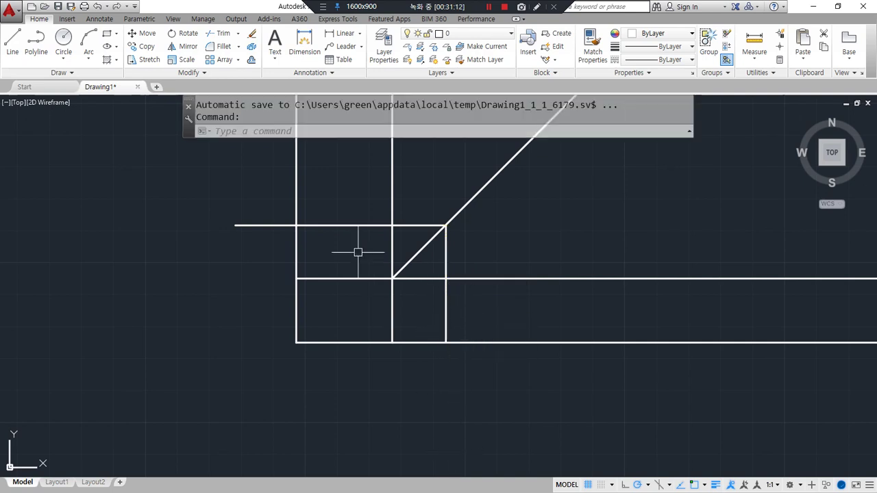
drag(293, 225, 402, 226)
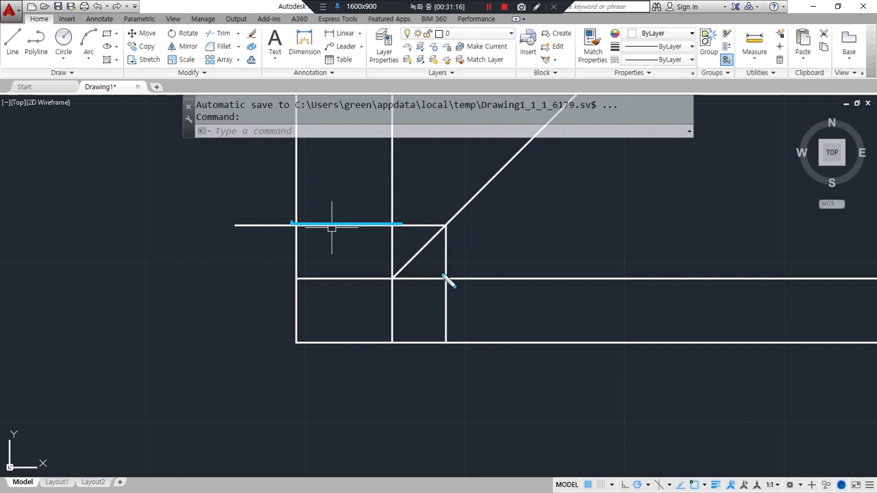
drag(447, 278, 446, 339)
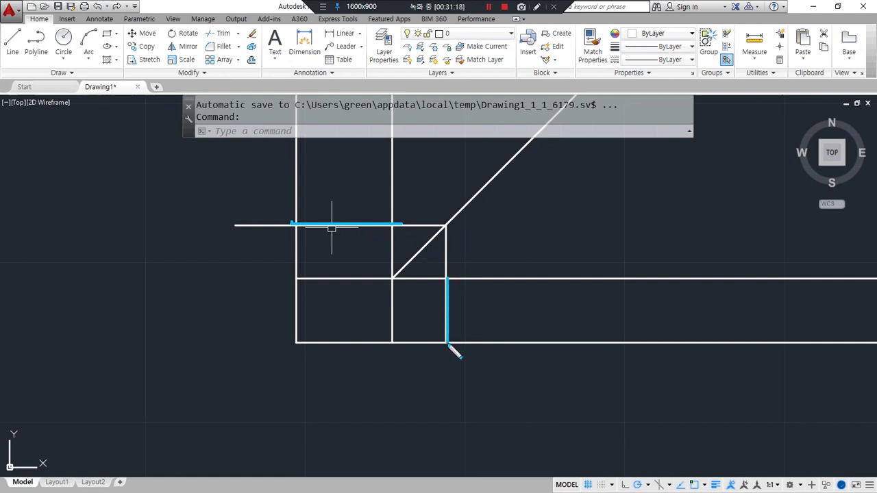
key(Escape)
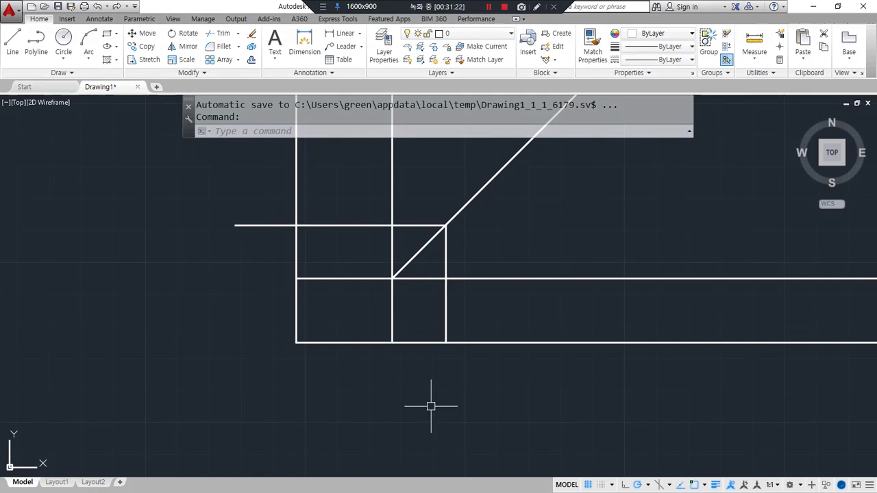
- Offset the new horizontal line 10 units upward and the new vertical line 10 units to the right
text(o)
key(Return)
text(10)
key(Return)
click(322, 225)
click(333, 196)
click(448, 268)
click(507, 256)
key(Return)
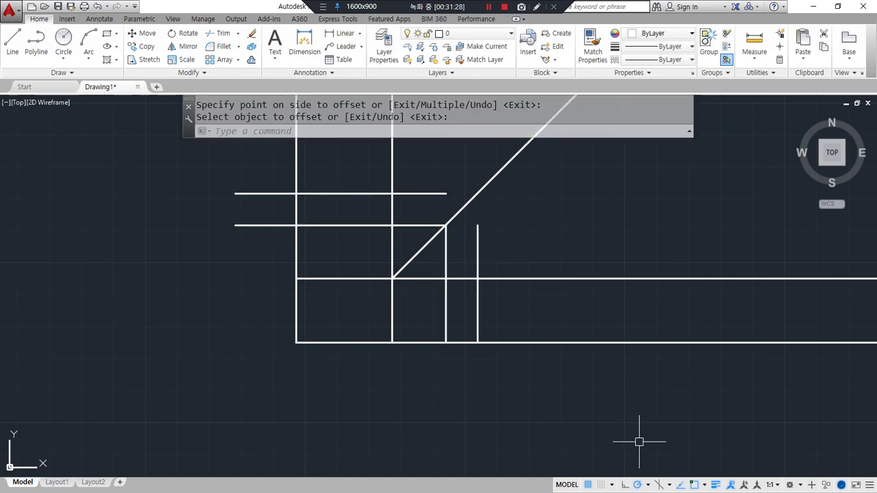
middle_drag(523, 394, 519, 407)
mouse_move(353, 417)
mouse_down()
mouse_move(241, 221)
mouse_move(572, 366)
mouse_move(391, 421)
mouse_up()
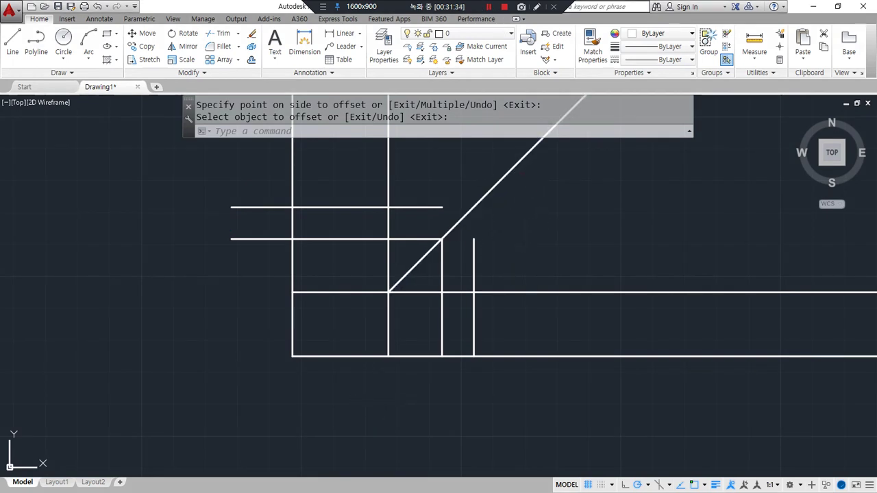
click(501, 179)
drag(481, 190, 503, 209)
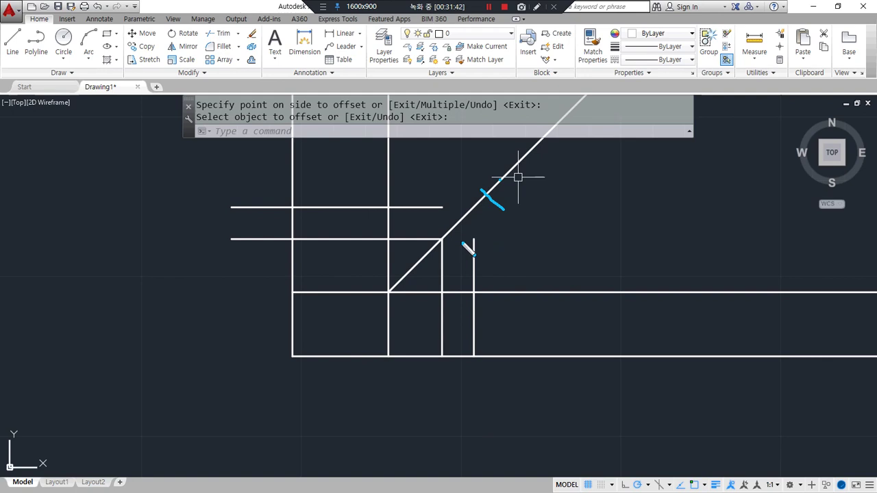
mouse_move(474, 252)
mouse_down()
mouse_move(474, 172)
mouse_move(475, 407)
mouse_up()
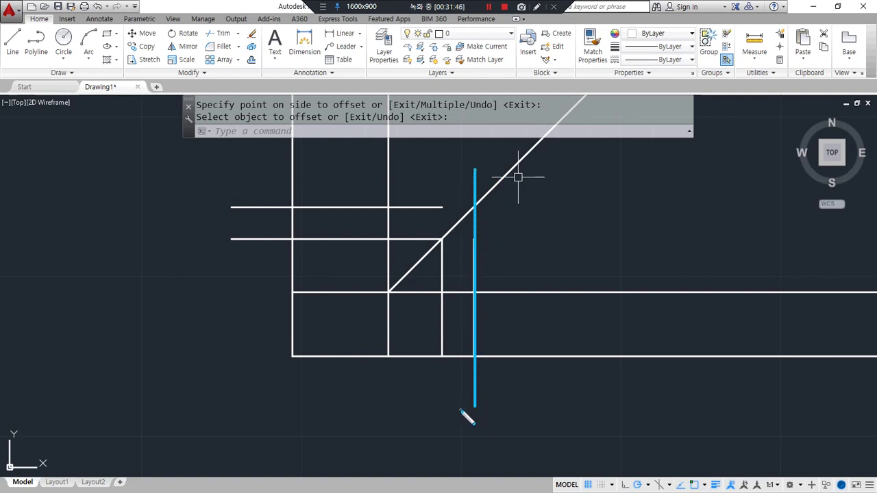
mouse_move(384, 205)
mouse_down()
mouse_move(520, 203)
mouse_move(327, 189)
mouse_up()
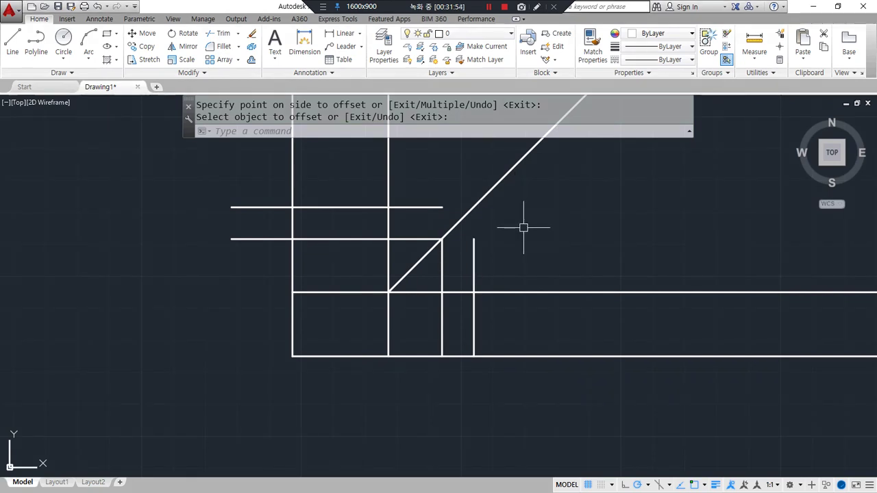
key(Escape)
- Fillet the offset vertical line with the diagonal at zero radius, so that they meet in a sharp corner
text(f)
key(Return)
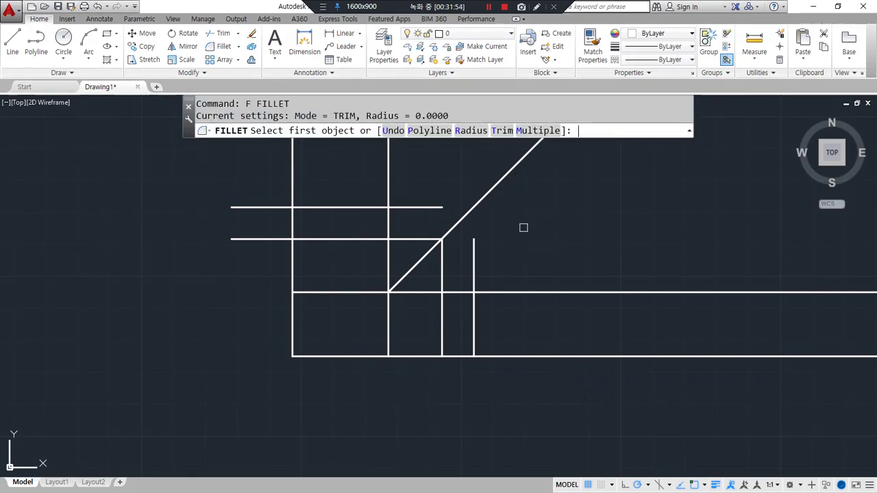
click(474, 245)
click(451, 231)
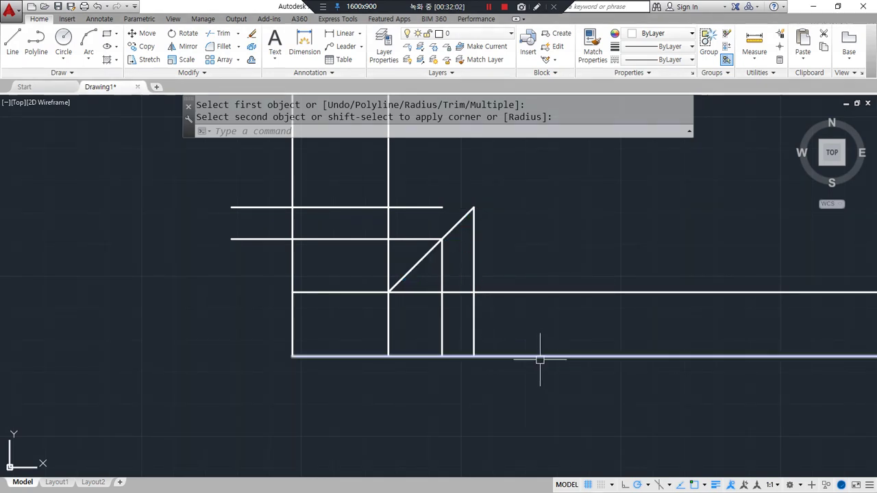
- Trim the excess lines around the right-side view with a fence, leaving its closed rectangle beside the front view
text(tr)
key(Return)
text(f)
key(Return)
click(537, 386)
click(511, 275)
click(439, 281)
click(405, 386)
key(Return)
- Trim the excess lines around the top view with a fence, leaving its closed rectangle above the front view
text(f)
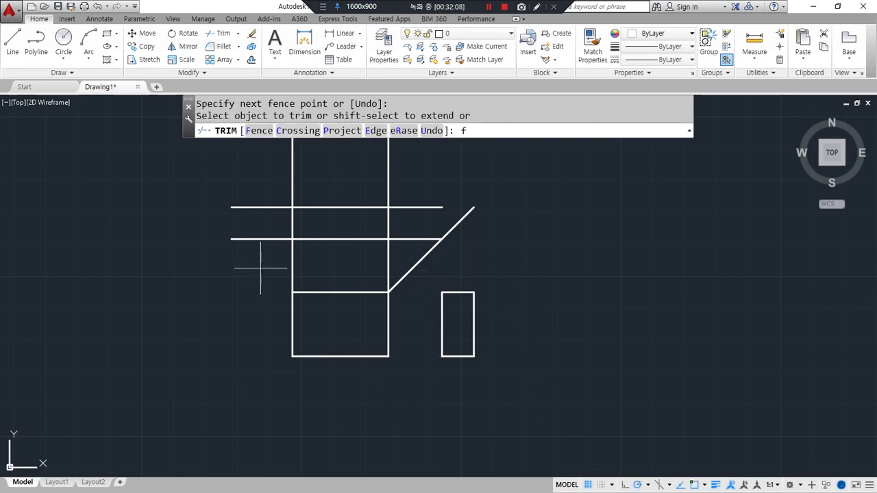
key(Return)
click(260, 266)
click(401, 257)
click(406, 196)
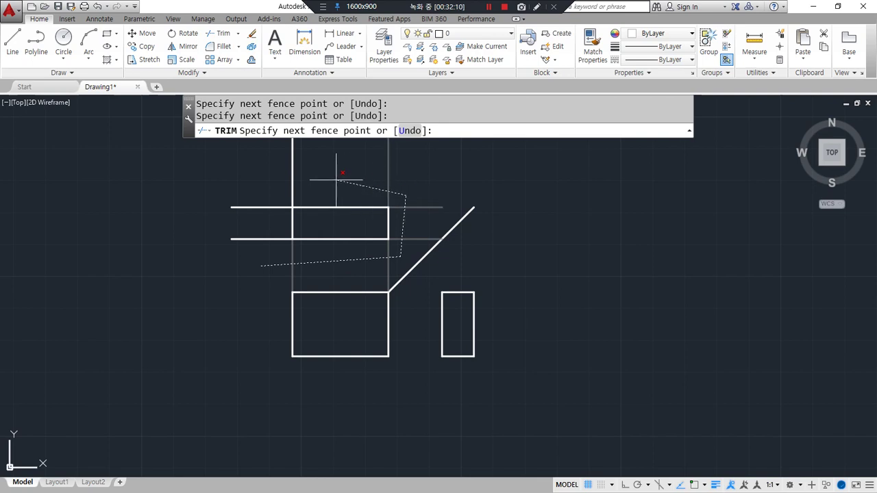
click(275, 177)
click(253, 268)
key(Return)
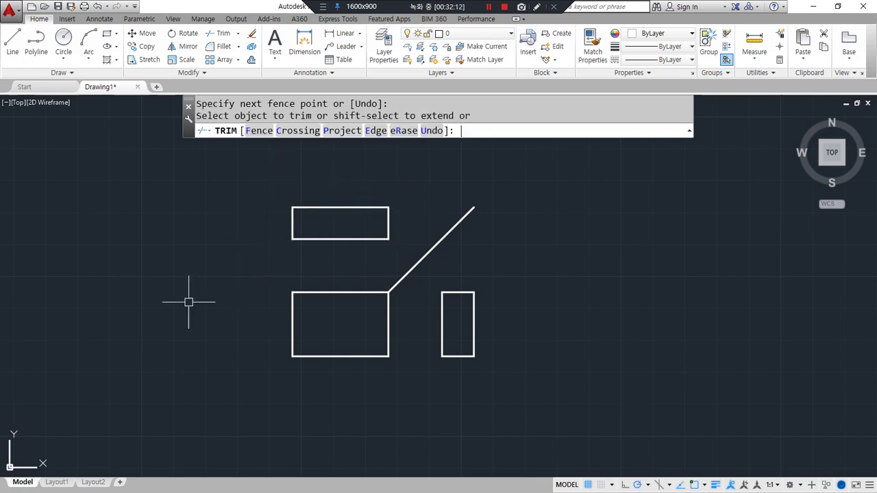
key(Return)
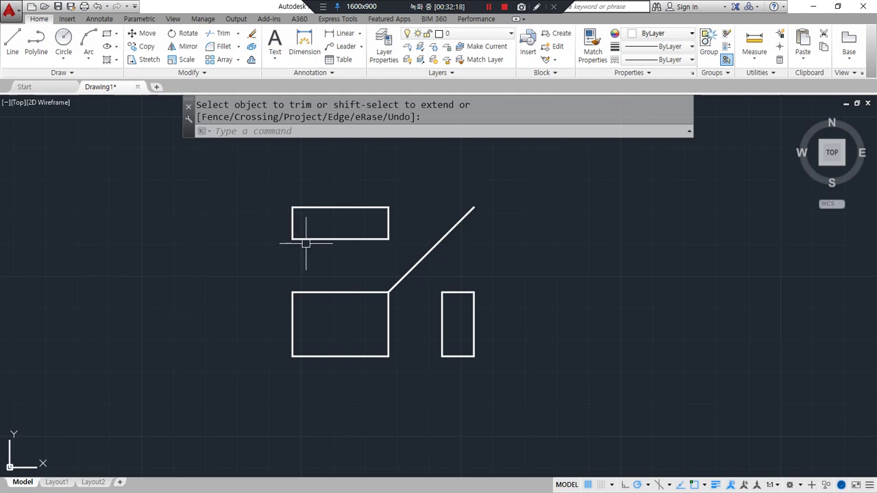
- Erase the 45-degree diagonal transfer line between the views
click(430, 253)
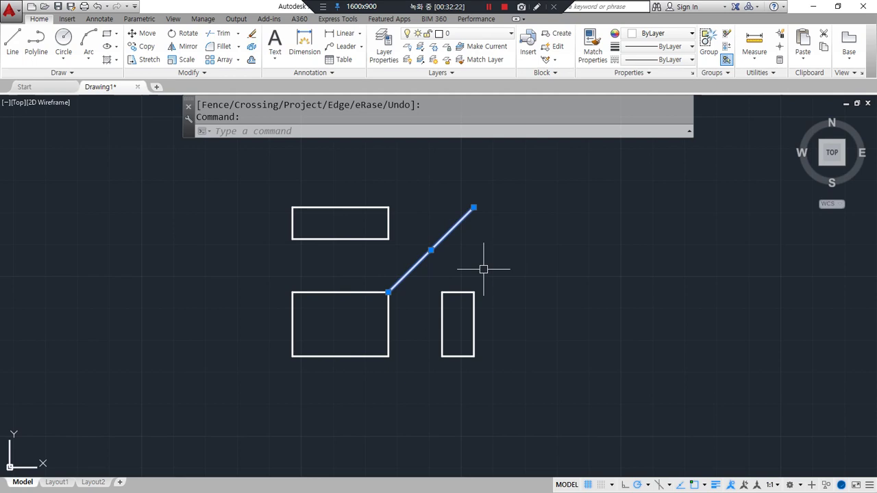
key(Delete)
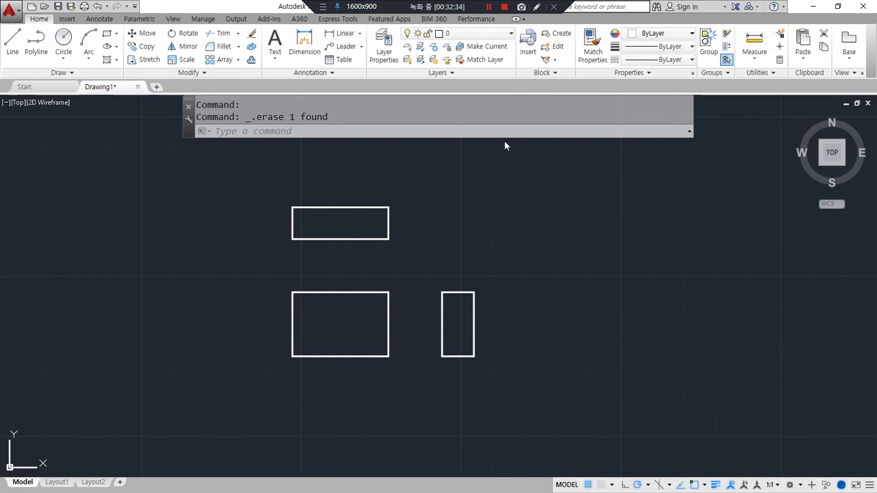
- Erase the three rectangular views and zoom to the whole drawing area
click(529, 391)
click(180, 173)
text(e)
key(Return)
text(z)
key(Return)
text(a)
key(Return)
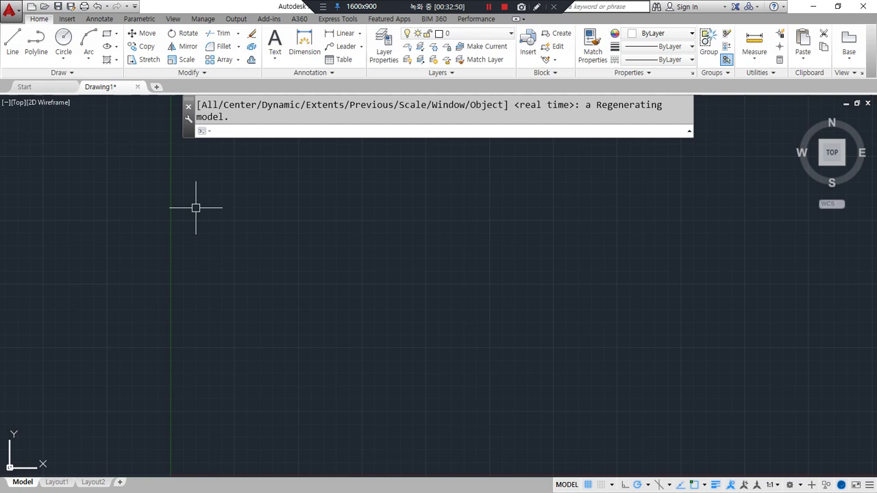
- Draw a horizontal and a vertical construction line crossing at one point in the empty drawing
text(xl)
key(Return)
click(457, 338)
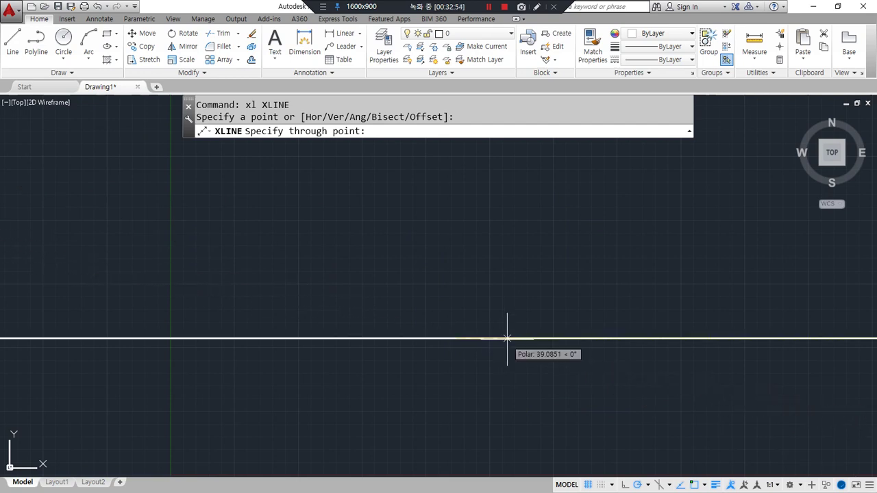
click(509, 328)
click(445, 297)
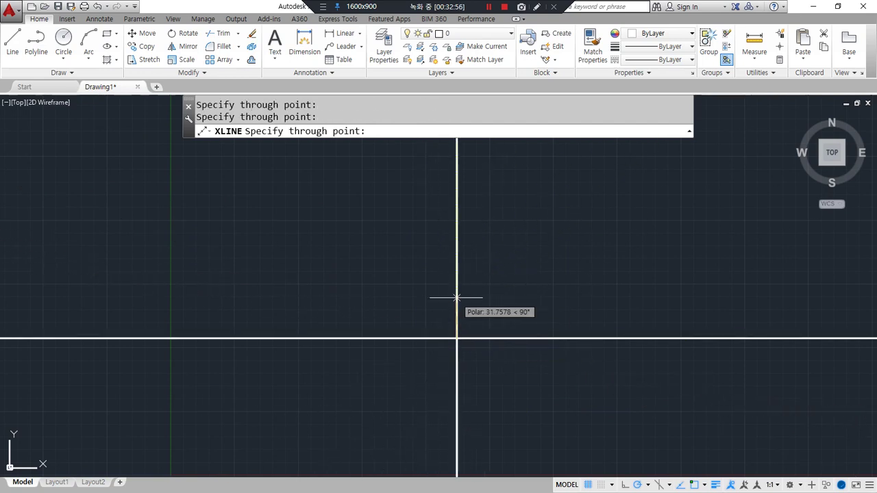
key(Return)
- Offset the horizontal construction line by 10 both above and below
text(o)
key(Return)
text(10)
key(Return)
click(362, 337)
click(364, 320)
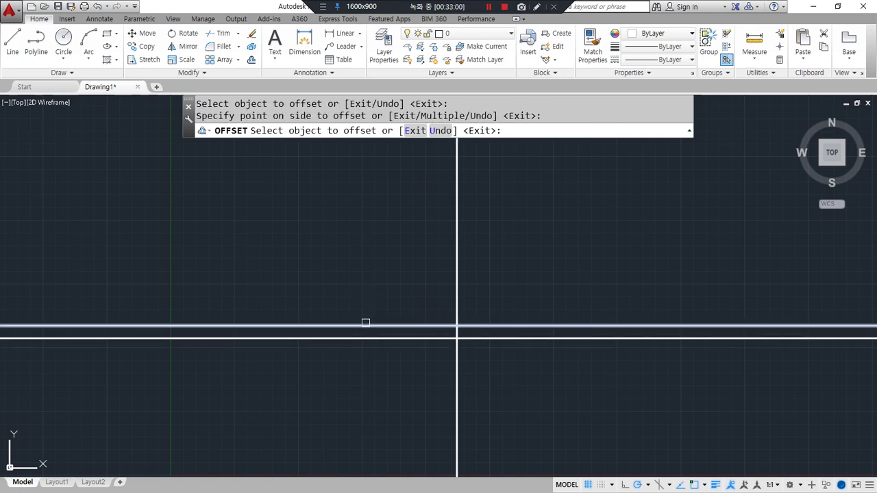
click(373, 341)
click(464, 345)
key(Return)
- Draw a ray at 45 degrees up and to the right from the crossing of the uppermost horizontal line and the vertical line
scroll(464, 328, up, 3)
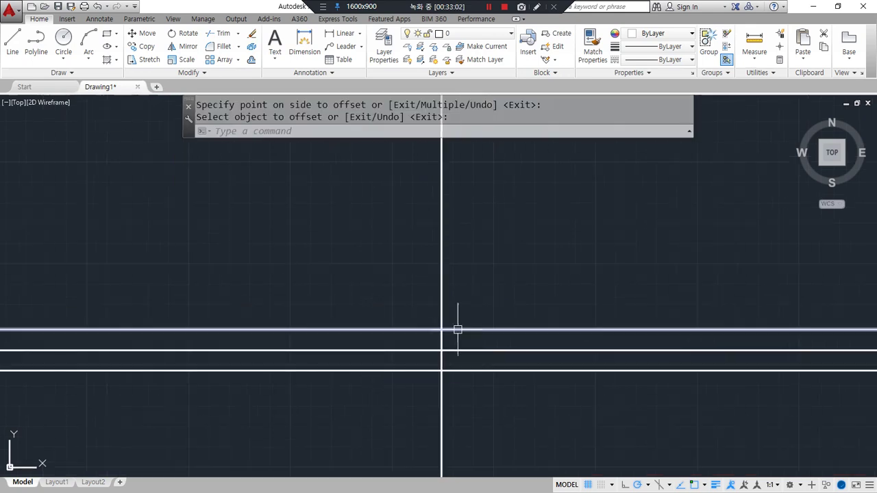
text(ray)
key(Return)
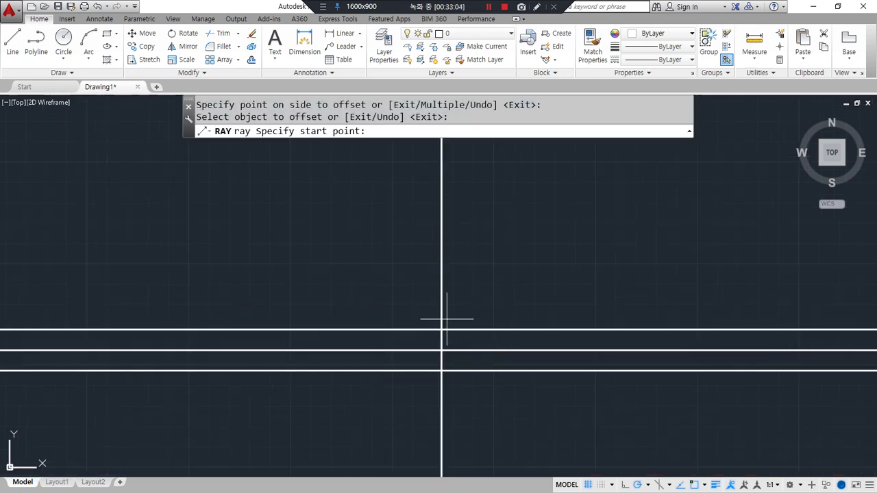
click(441, 329)
click(532, 238)
key(Return)
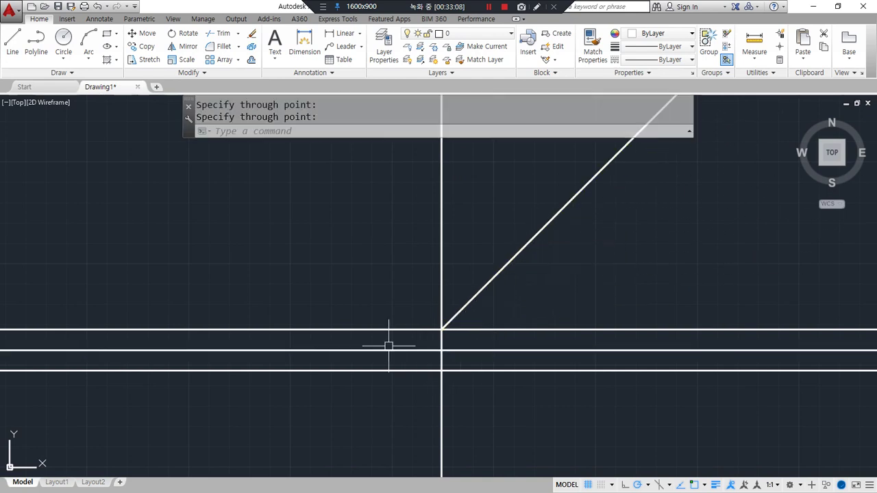
- Draw a transfer line from below the horizontal lines vertically up to the diagonal ray, then horizontally left past the vertical line
scroll(445, 362, up, 2)
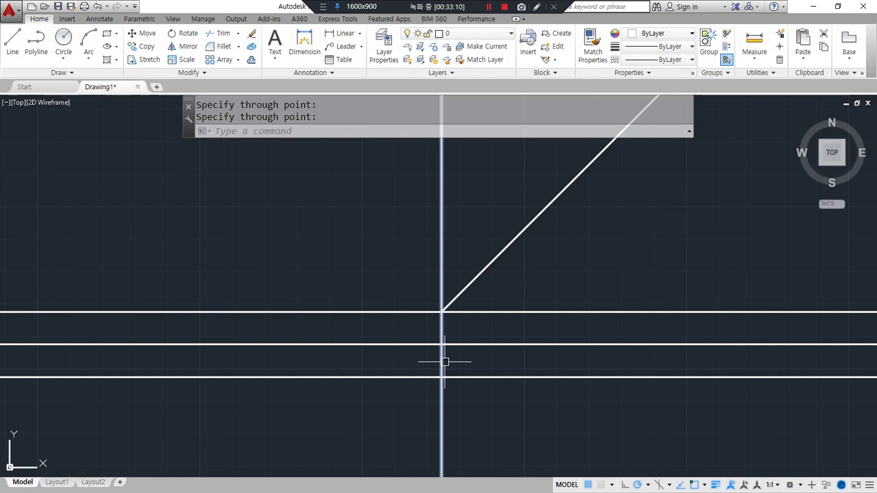
text(l)
key(Return)
click(540, 442)
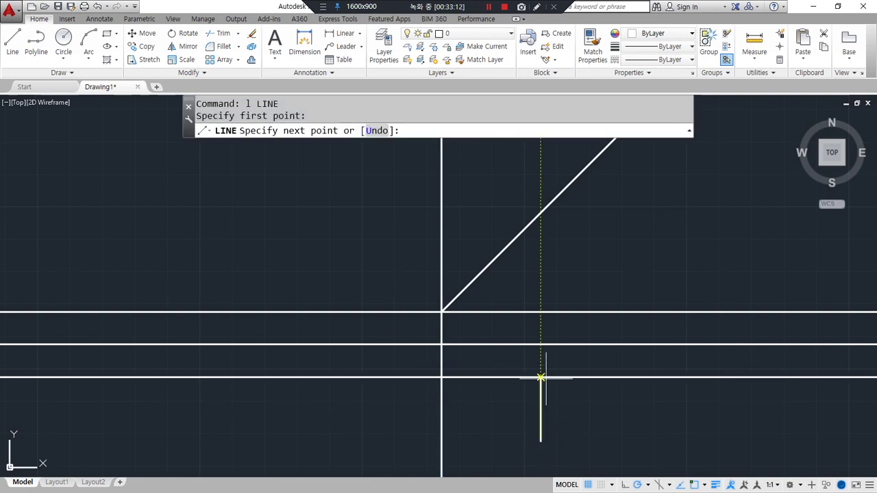
click(541, 211)
scroll(251, 211, down, 2)
scroll(250, 211, down, 2)
click(144, 221)
key(Return)
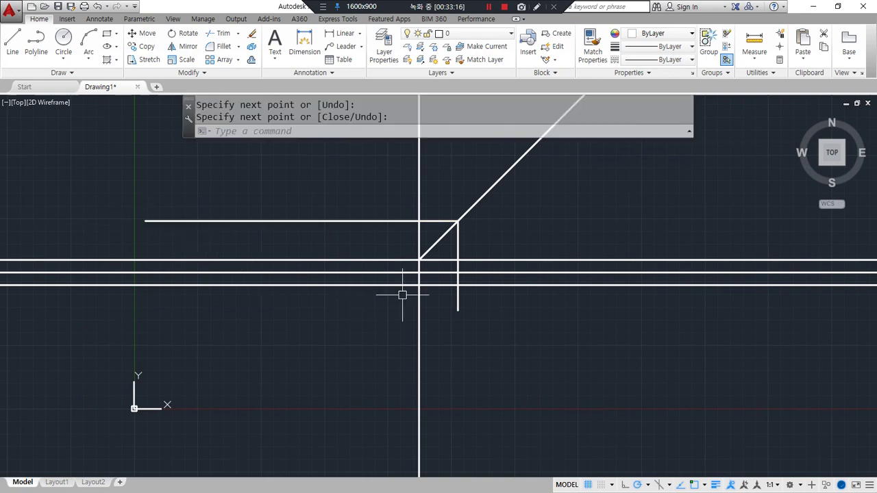
- Draw a circle centred where the middle horizontal line crosses the transfer line, with its radius reaching the uppermost front-view line
scroll(402, 294, up, 4)
text(c)
key(Return)
click(541, 240)
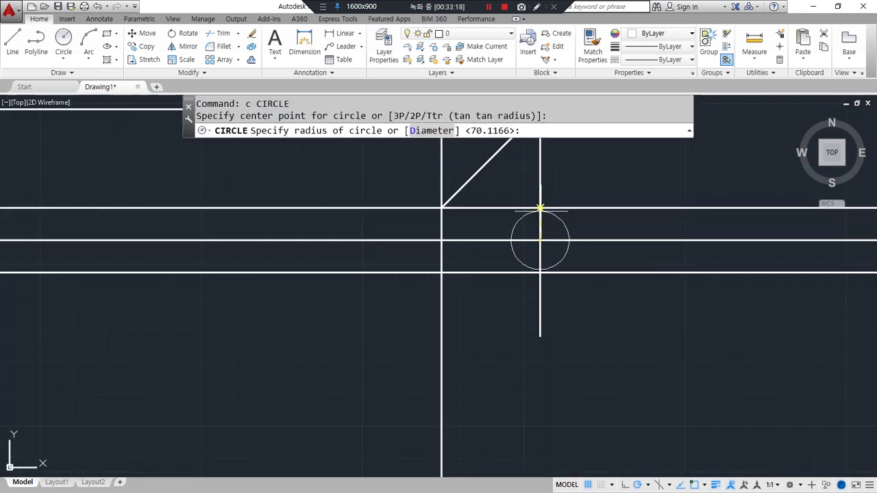
click(541, 208)
- Offset the horizontal transfer line by 10 both above and below
middle_drag(413, 231, 414, 313)
text(o)
key(Return)
text(10)
key(Return)
click(350, 191)
click(355, 177)
click(354, 191)
click(358, 229)
key(Return)
- Trim the excess lines around the views, leaving a cross inside the circle and closed right ends on the front and top views
text(tr)
key(Return)
key(Return)
click(508, 223)
click(477, 158)
click(721, 249)
click(701, 352)
click(499, 285)
click(509, 405)
click(527, 399)
click(553, 400)
click(548, 265)
click(532, 265)
click(500, 199)
click(486, 182)
click(438, 249)
click(455, 391)
click(414, 417)
middle_drag(432, 201, 446, 235)
click(458, 183)
click(458, 182)
key(space)
- Assign the circle's cross lines and the middle lines of the front and top views to the cen layer
middle_drag(513, 297, 518, 268)
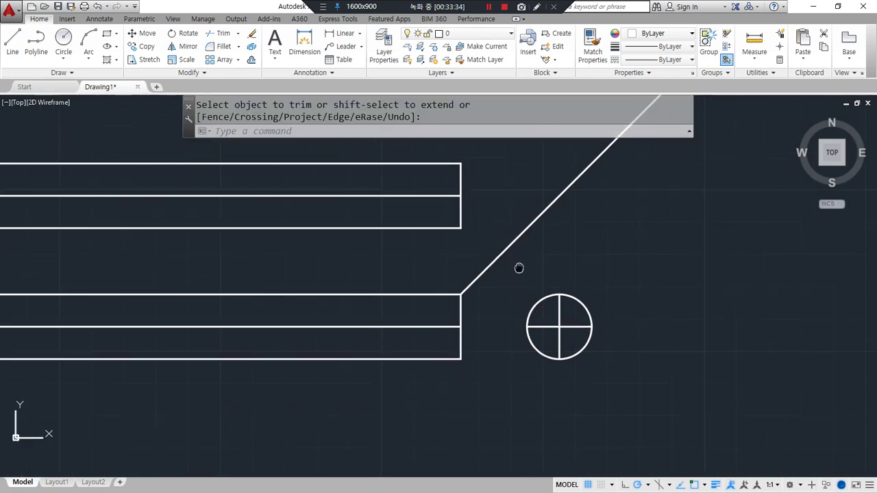
click(572, 337)
click(554, 313)
click(431, 327)
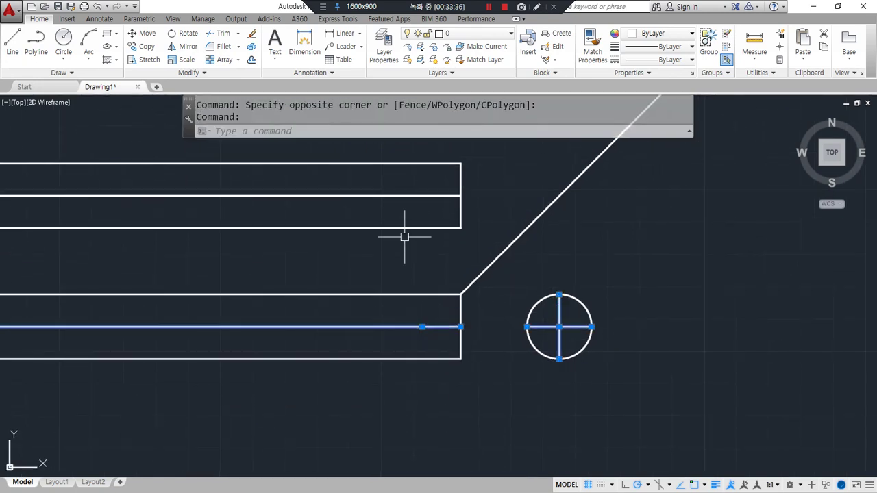
click(398, 197)
click(479, 34)
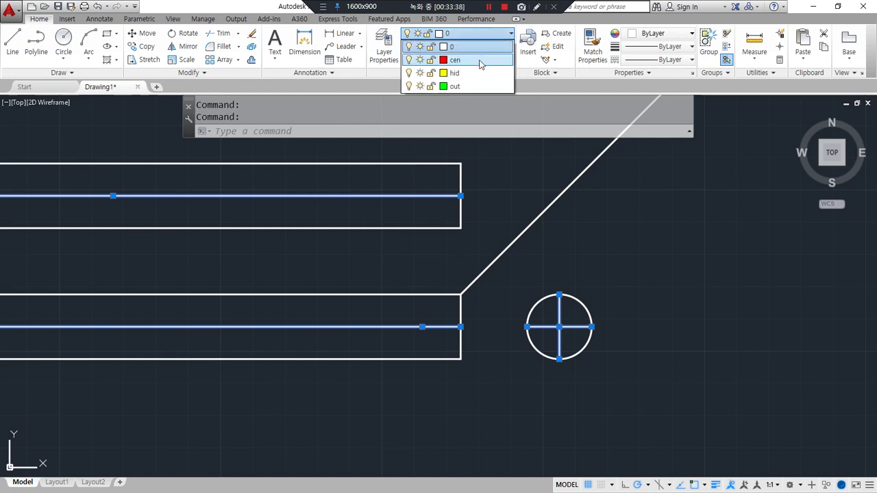
click(480, 62)
key(Escape)
key(Escape)
- Set the global linetype scale factor to 0.3
text(lts)
key(Return)
text(0.3)
key(Return)
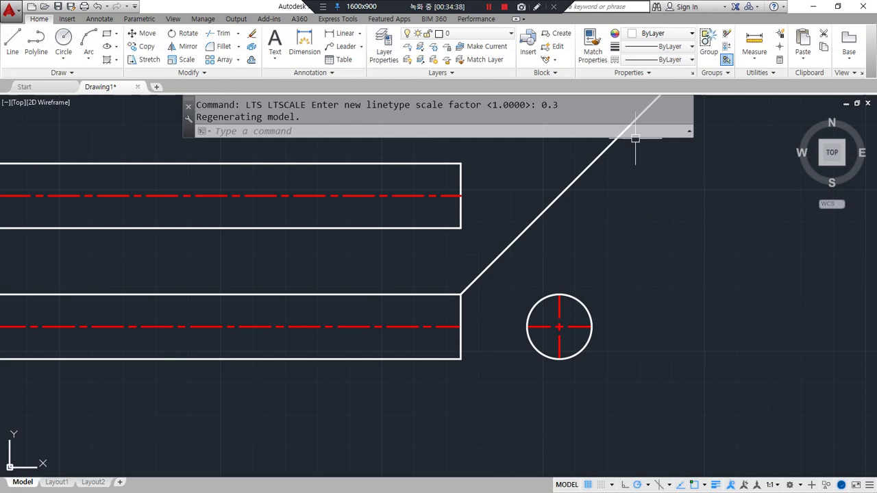
- Change the polar tracking angle and draw a slanted line from the top view's upper-right corner down to its lower edge
text(LINE)
key(Return)
click(460, 164)
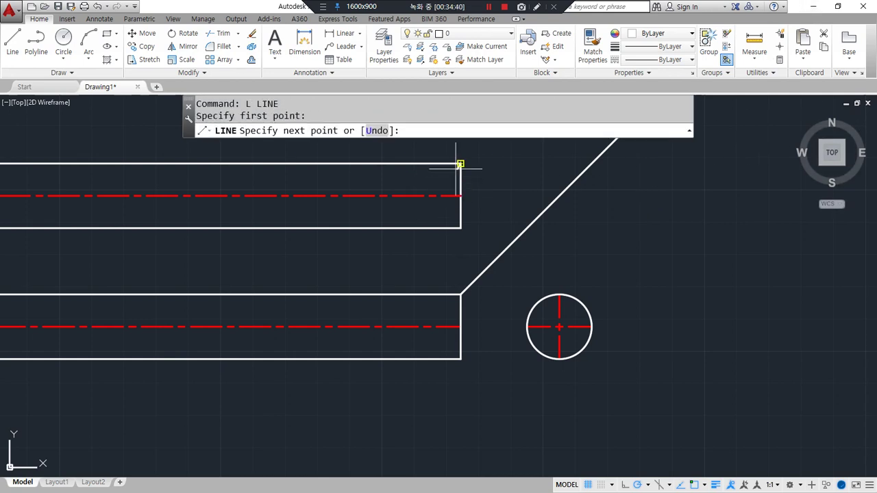
click(649, 486)
click(649, 389)
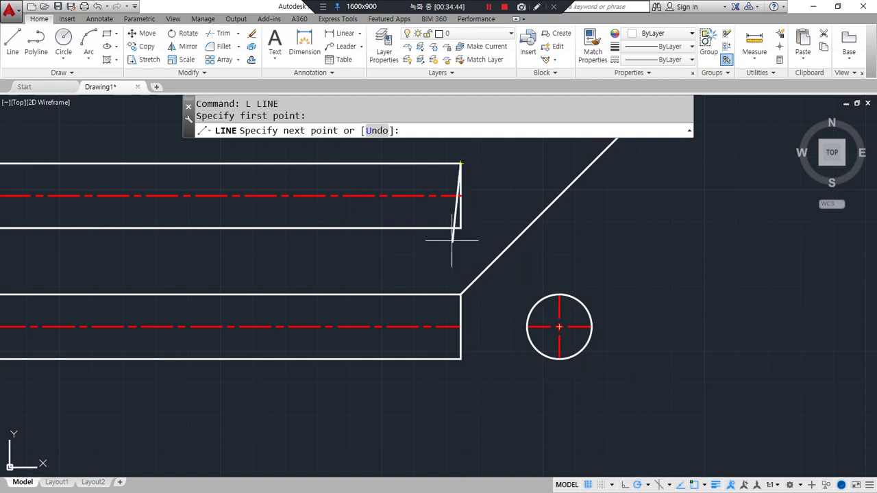
click(349, 227)
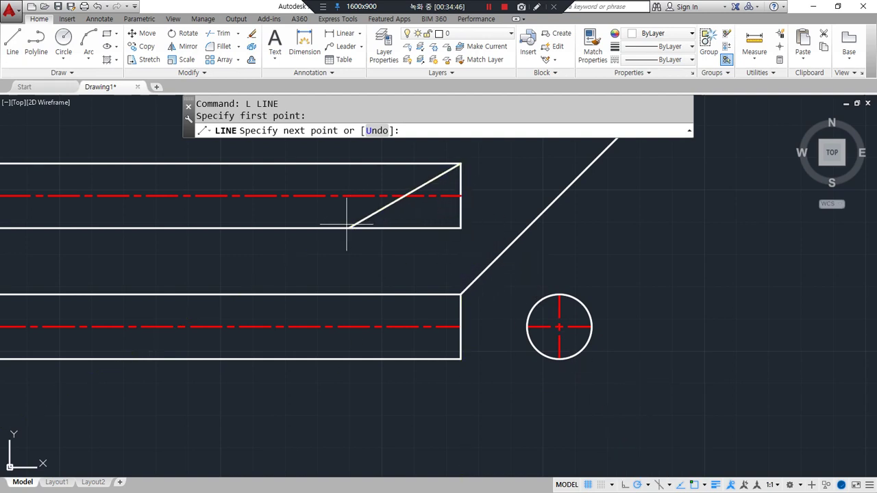
key(Return)
- Trim the top view's lower edge beyond the slanted line and erase its vertical right end
text(tr)
key(Return)
click(432, 238)
click(418, 219)
click(452, 222)
key(Escape)
click(460, 220)
click(462, 231)
text(e)
key(Return)
mouse_move(409, 302)
mouse_down()
mouse_move(371, 367)
mouse_move(435, 317)
mouse_move(417, 310)
mouse_up()
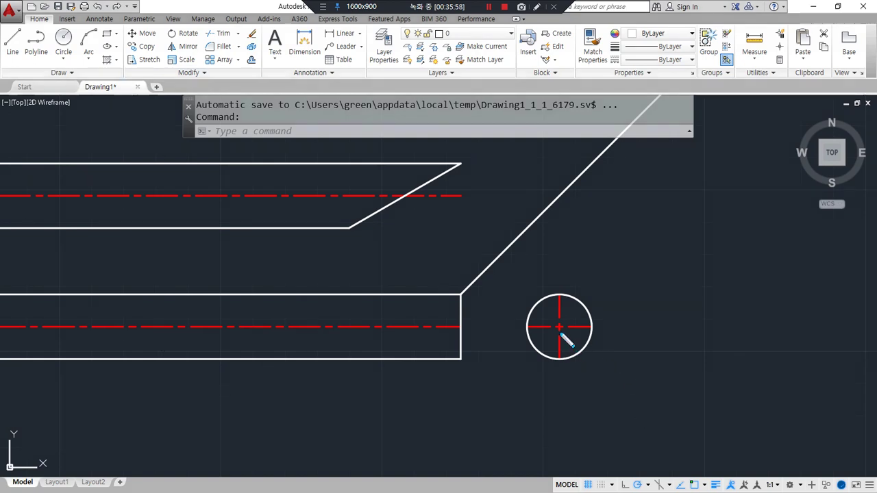
mouse_move(563, 330)
mouse_down()
mouse_move(176, 332)
mouse_move(184, 333)
mouse_up()
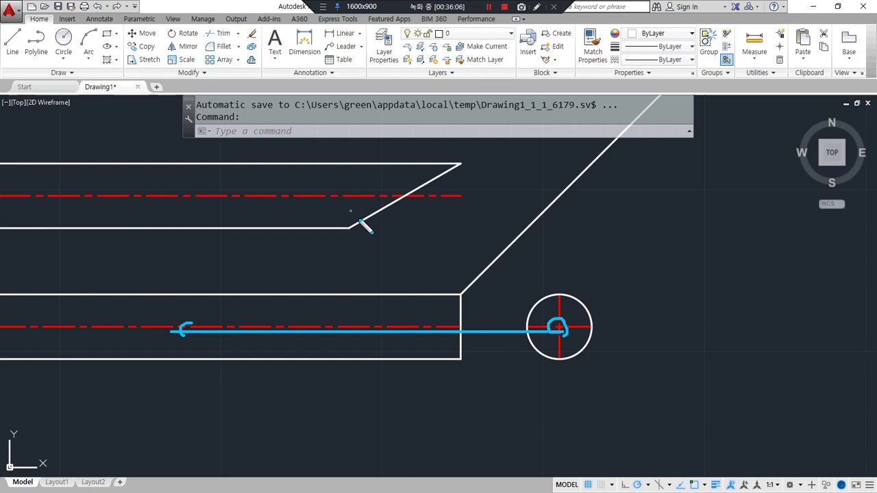
mouse_move(560, 328)
mouse_down()
mouse_move(561, 205)
mouse_move(525, 197)
mouse_move(247, 197)
mouse_move(255, 204)
mouse_up()
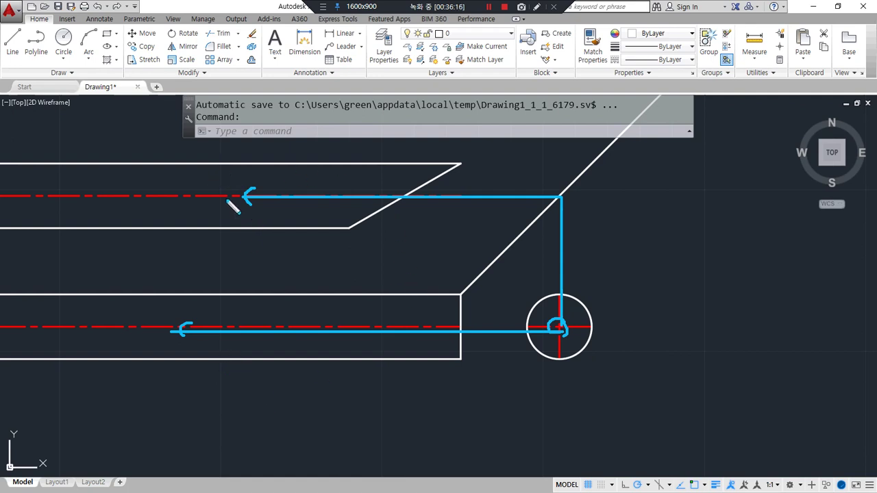
key(Delete)
mouse_move(273, 168)
mouse_down()
mouse_move(281, 226)
mouse_move(300, 163)
mouse_up()
key(Delete)
mouse_move(241, 166)
mouse_down()
mouse_move(230, 205)
mouse_move(276, 186)
mouse_move(237, 157)
mouse_up()
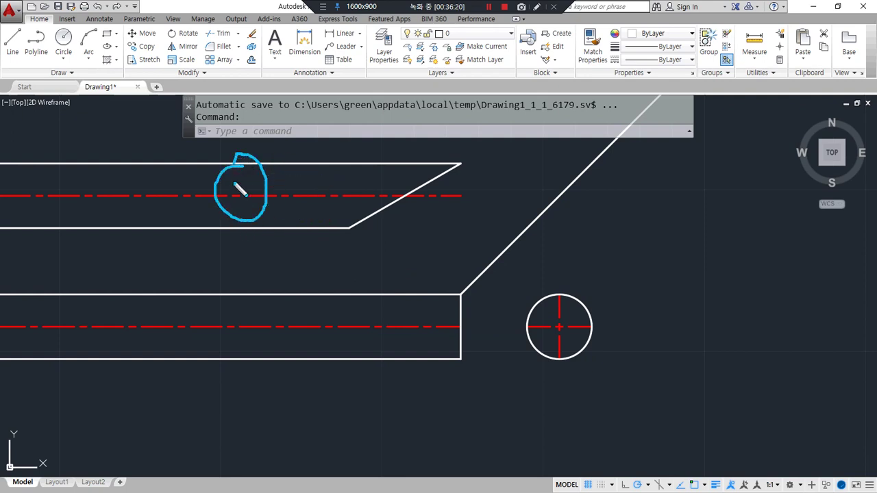
drag(236, 196, 499, 197)
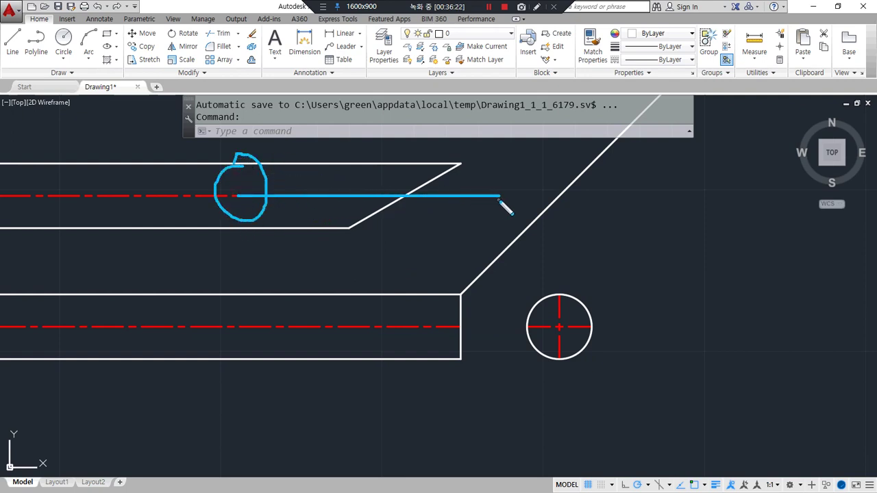
drag(455, 165, 351, 224)
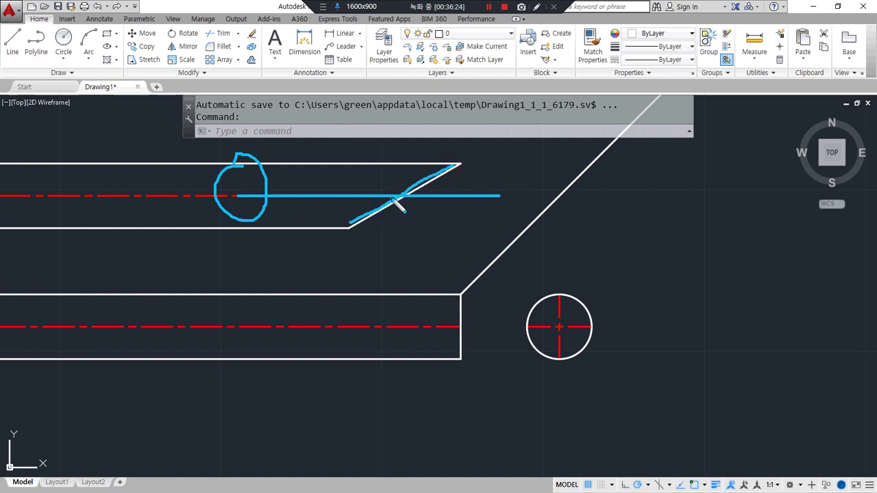
drag(405, 136, 405, 433)
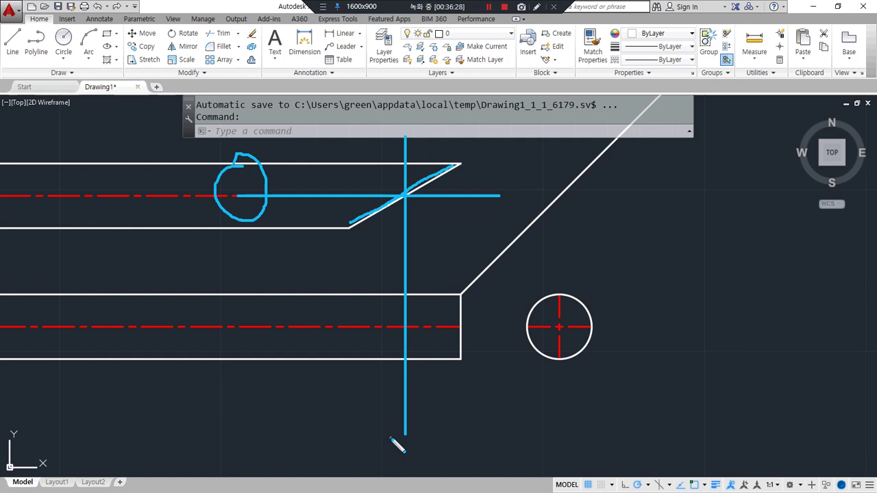
key(Escape)
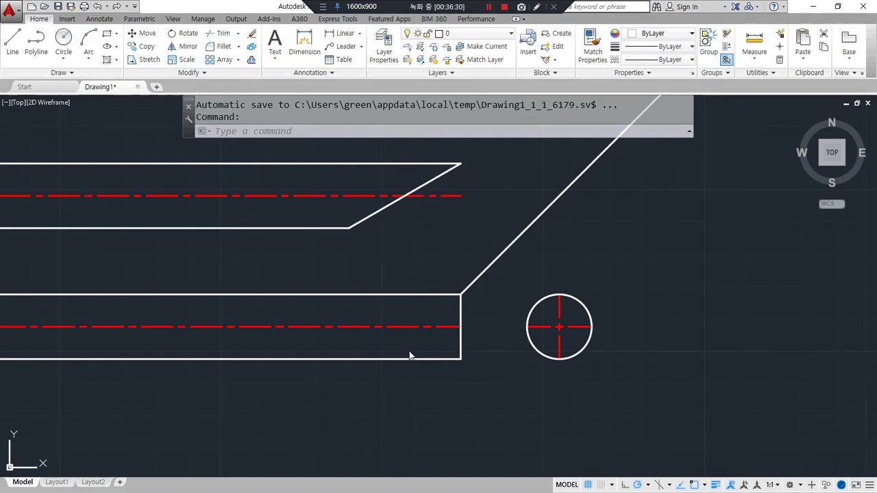
- Draw a vertical line from where the slanted edge crosses the top view's centre line down past the front view
text(l)
key(Return)
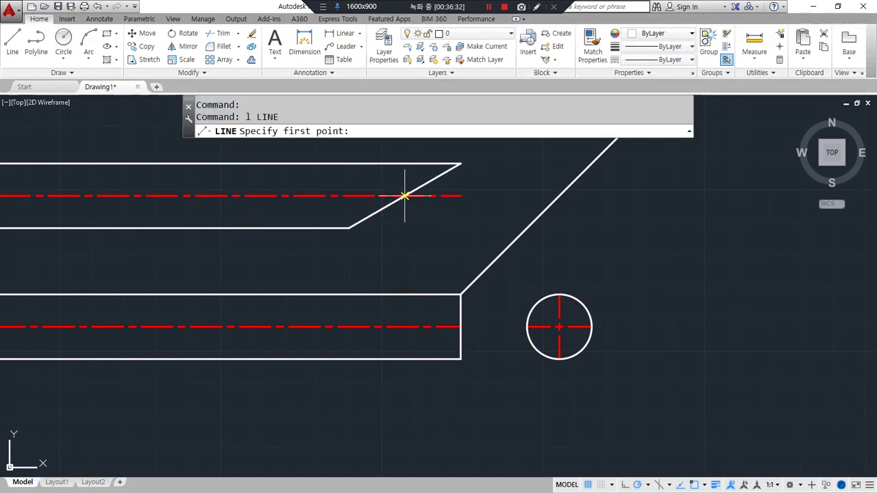
click(405, 196)
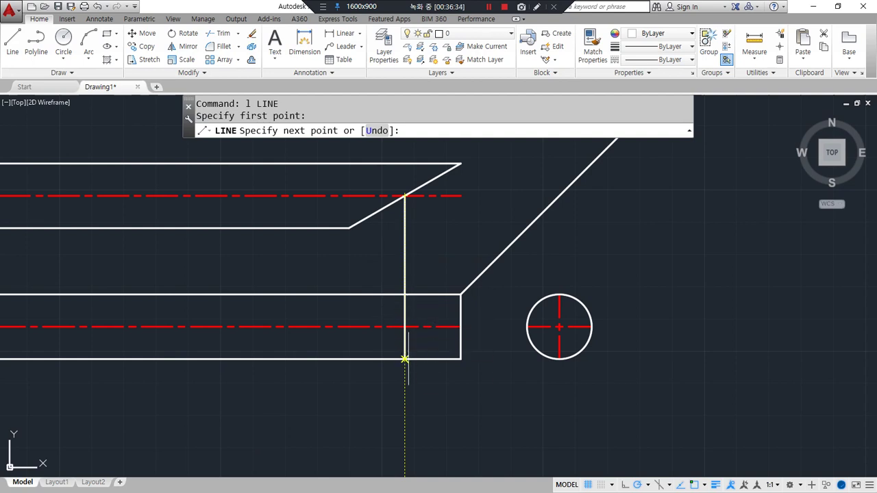
click(405, 404)
key(Return)
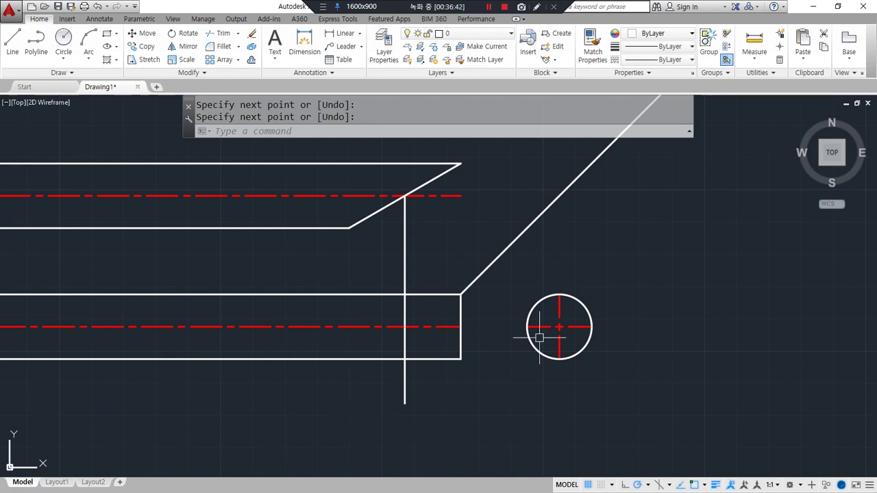
mouse_move(548, 257)
mouse_down()
mouse_move(495, 218)
mouse_move(425, 204)
mouse_up()
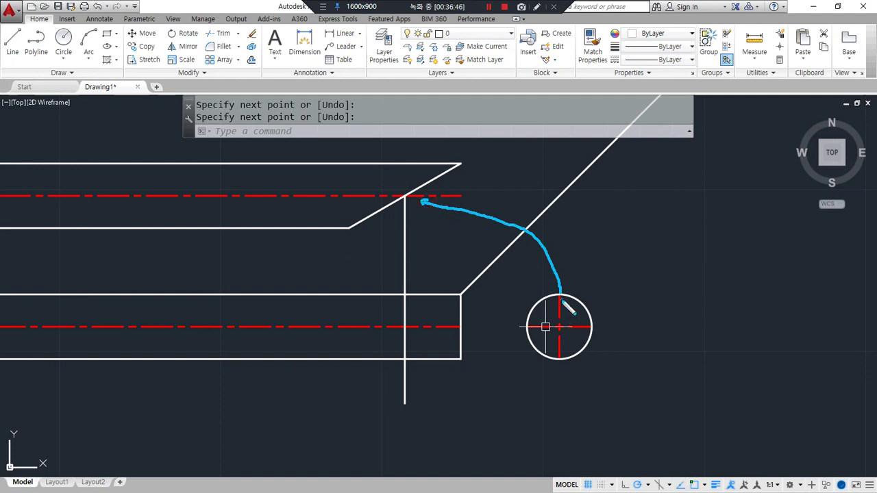
drag(561, 274, 560, 473)
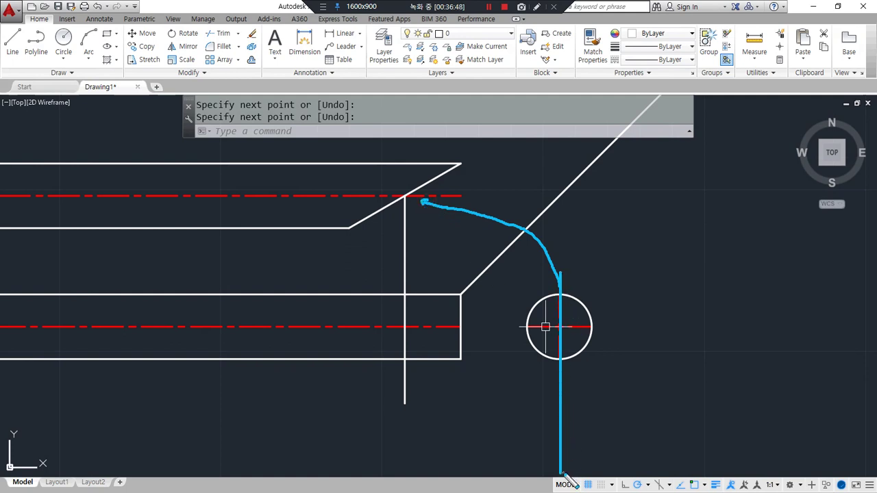
mouse_move(562, 333)
mouse_down()
mouse_move(556, 257)
mouse_move(437, 200)
mouse_up()
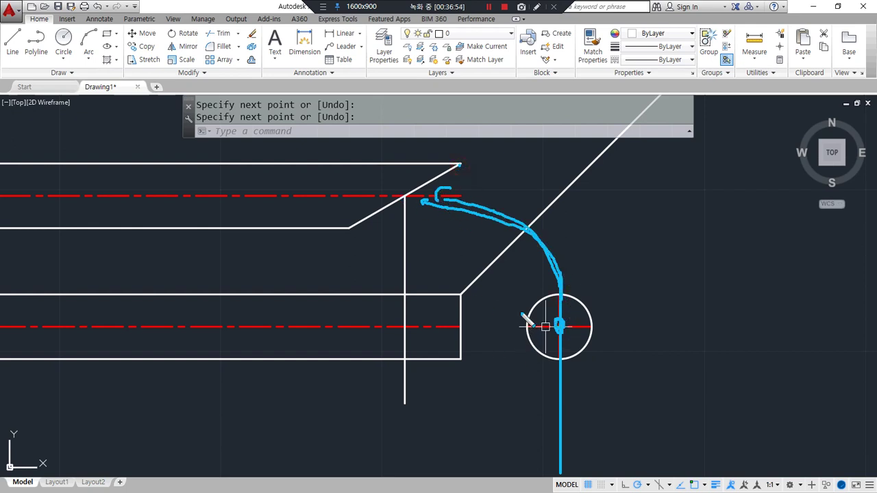
drag(410, 192, 401, 197)
key(e)
drag(561, 301, 560, 299)
drag(402, 192, 410, 196)
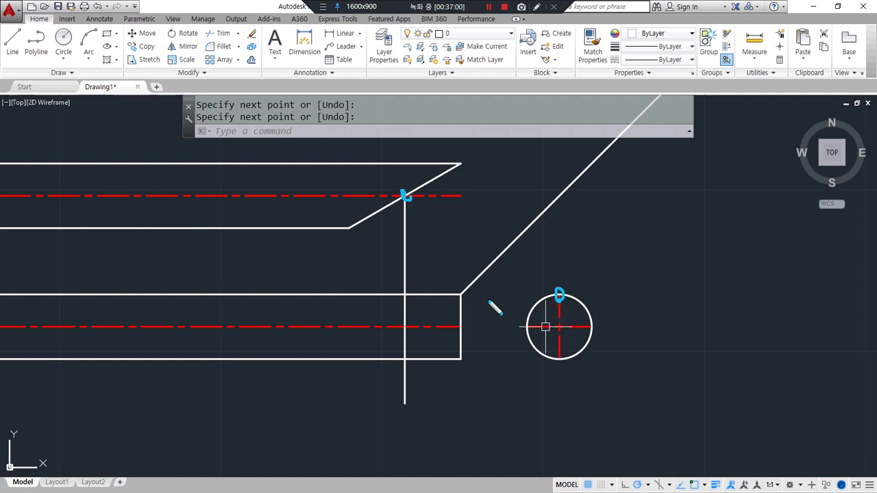
mouse_move(558, 323)
mouse_down()
mouse_move(559, 333)
mouse_move(561, 323)
mouse_up()
drag(403, 195, 405, 194)
mouse_move(528, 327)
mouse_down()
mouse_move(419, 245)
mouse_move(372, 230)
mouse_move(364, 239)
mouse_up()
mouse_move(587, 331)
mouse_down()
mouse_move(595, 333)
mouse_move(505, 192)
mouse_move(482, 176)
mouse_move(483, 194)
mouse_move(484, 166)
mouse_up()
mouse_move(526, 326)
mouse_down()
mouse_move(421, 321)
mouse_move(434, 333)
mouse_up()
mouse_move(404, 196)
mouse_down()
mouse_move(513, 252)
mouse_move(545, 302)
mouse_up()
mouse_move(425, 204)
mouse_down()
mouse_move(447, 190)
mouse_move(405, 260)
mouse_move(409, 308)
mouse_up()
mouse_move(403, 303)
mouse_down()
mouse_move(409, 310)
mouse_move(413, 297)
mouse_move(398, 331)
mouse_move(409, 321)
mouse_move(397, 318)
mouse_move(403, 324)
mouse_up()
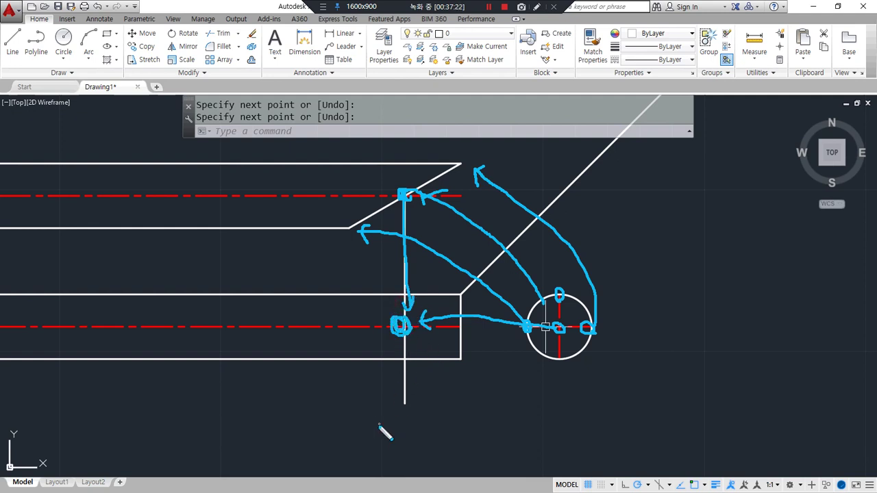
key(Escape)
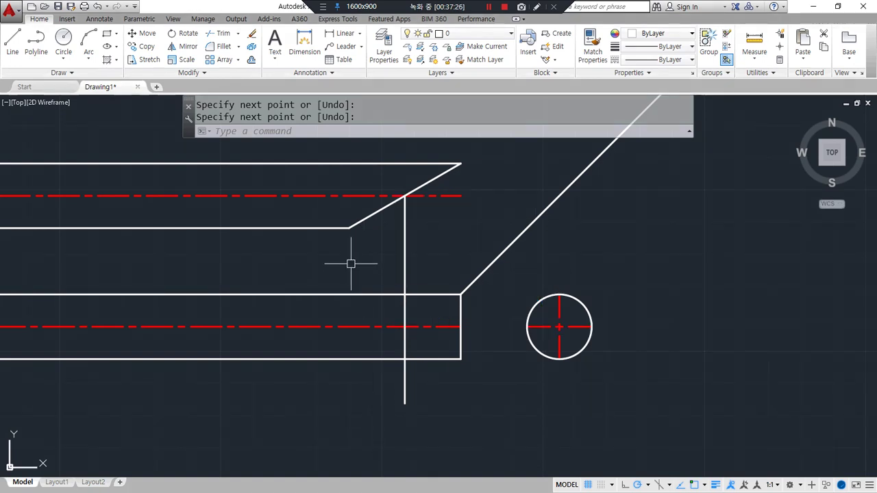
- Draw a vertical line from the lower end of the slanted edge down to the front view's lower edge
text(l)
key(Return)
click(349, 228)
click(350, 360)
key(Return)
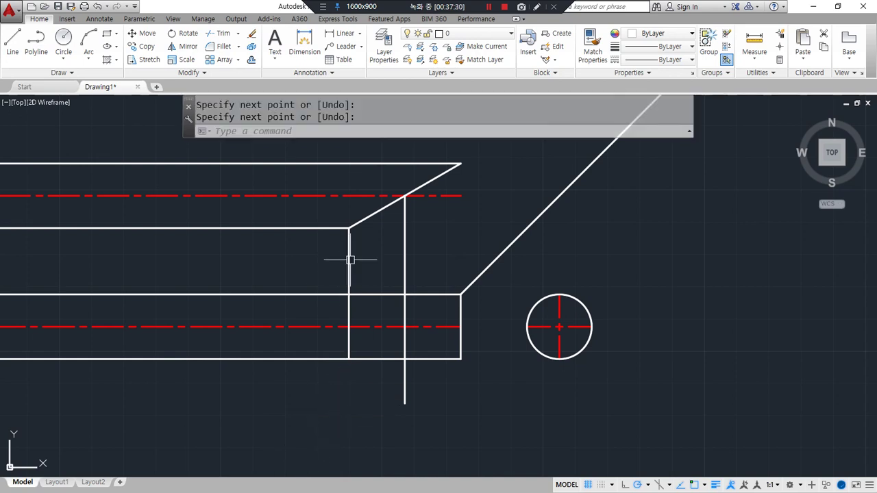
mouse_move(356, 237)
mouse_down()
mouse_move(347, 226)
mouse_move(342, 285)
mouse_move(362, 277)
mouse_up()
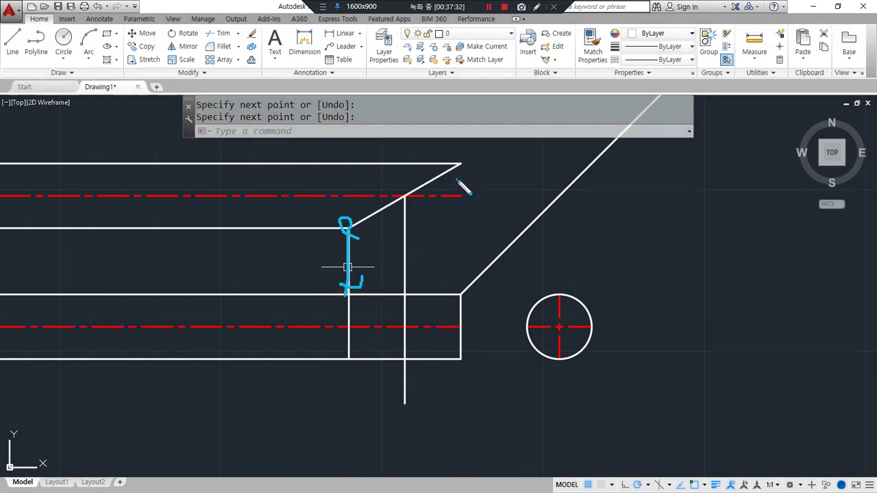
mouse_move(461, 165)
mouse_down()
mouse_move(456, 324)
mouse_move(460, 315)
mouse_up()
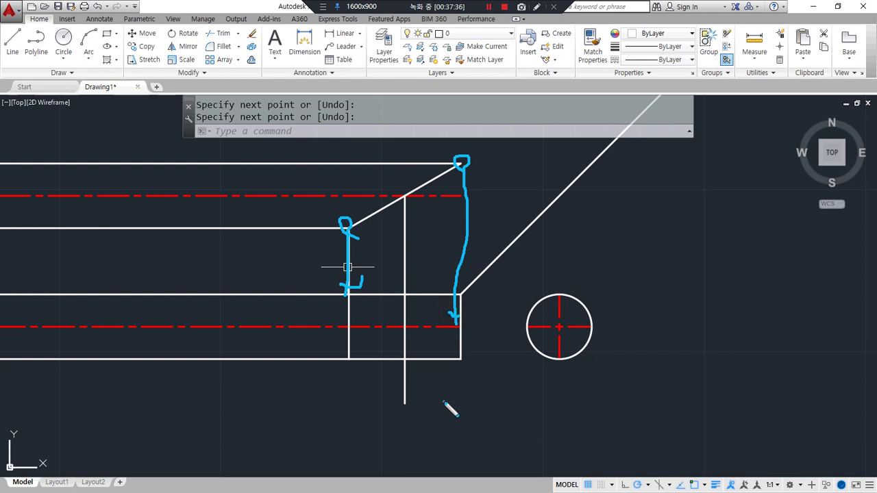
- Draw a trial ellipse on the front view's centre line between the projected ends, reaching the upper edge, and erase it
text(el)
key(Return)
click(349, 327)
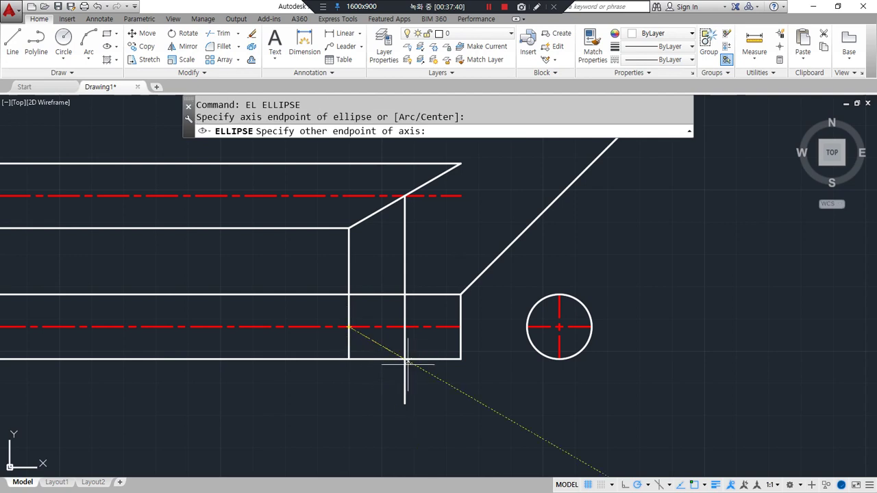
click(461, 327)
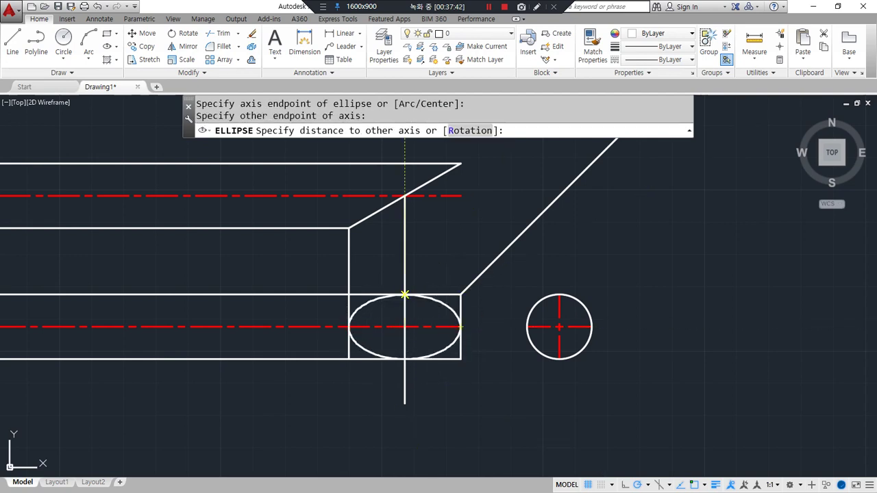
click(405, 294)
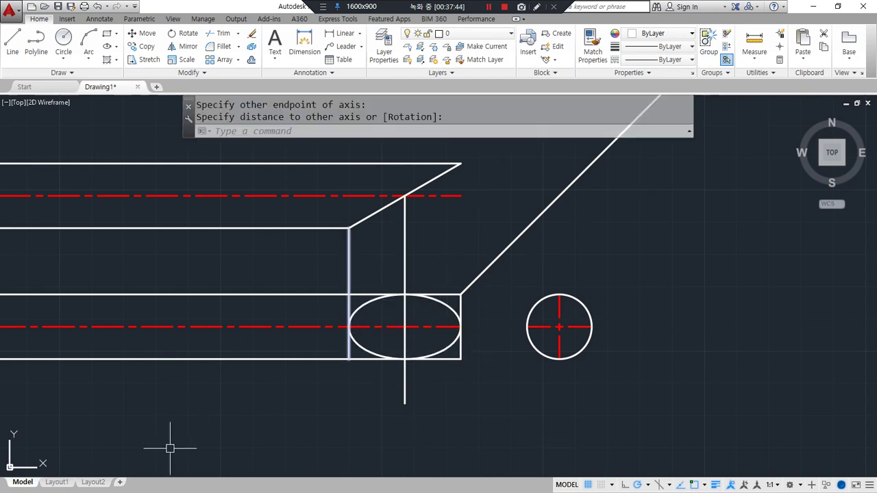
click(441, 352)
text(e)
key(Return)
- Repeat the ellipse from its two axis endpoints and the upper edge, then erase this second attempt
text(el)
key(Return)
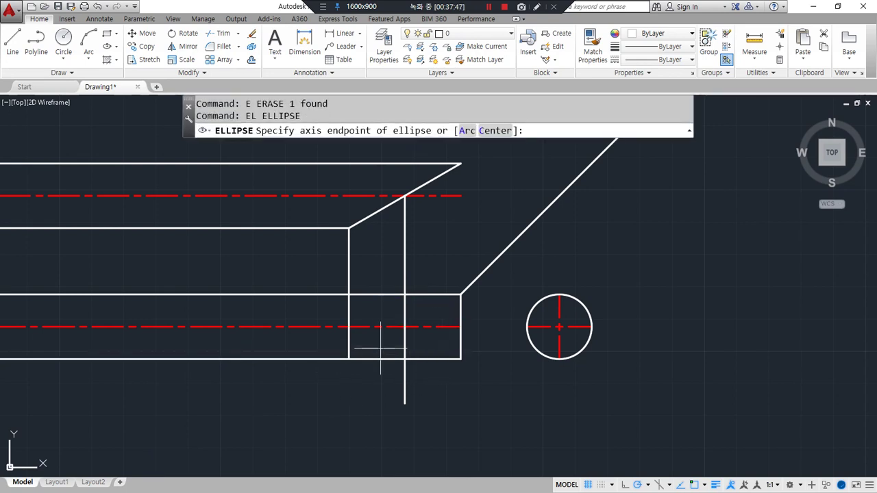
click(349, 326)
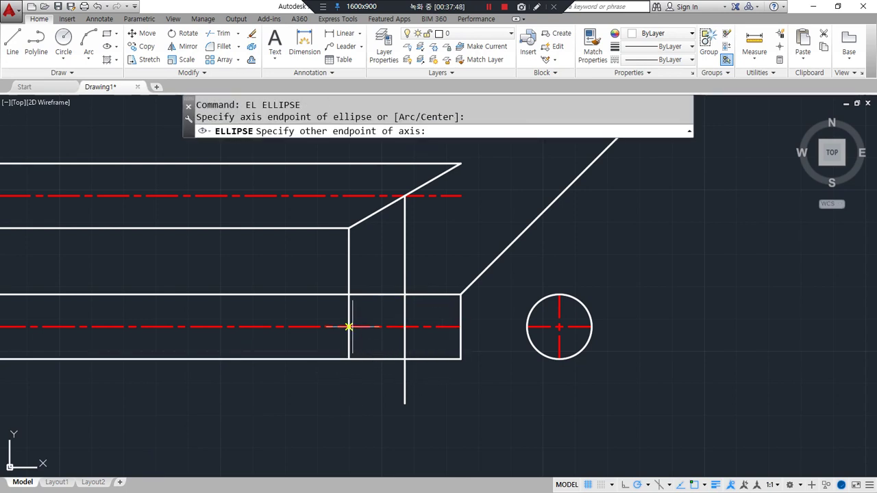
click(460, 327)
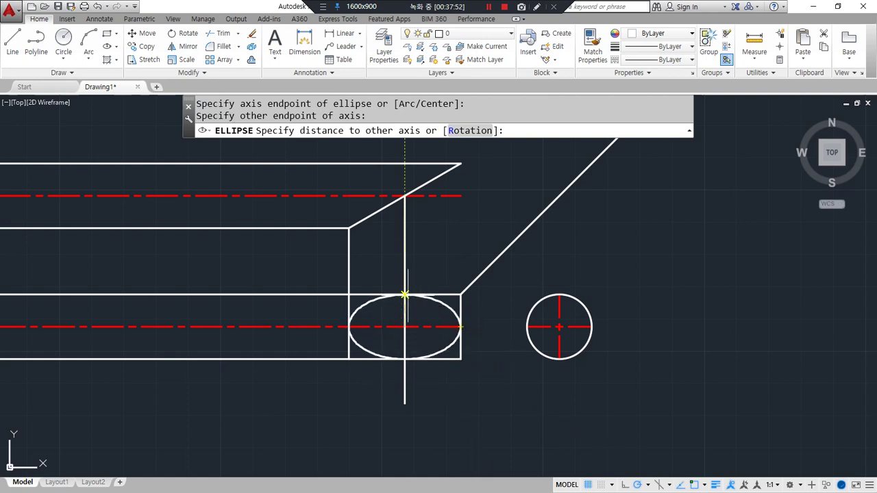
click(405, 295)
click(452, 344)
text(e)
key(Return)
- Draw an ellipse centred where the middle projection line crosses the front view's centre line, reaching the right end and the upper edge
text(el)
key(Return)
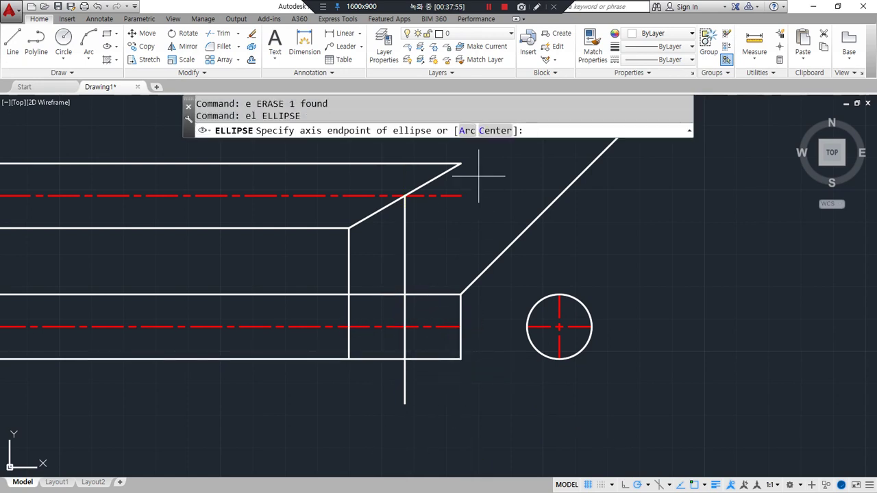
click(494, 131)
click(405, 327)
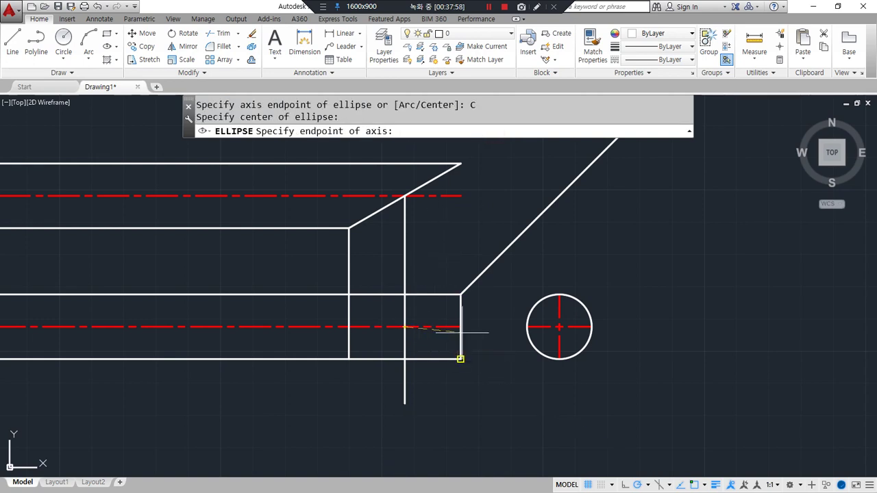
click(461, 327)
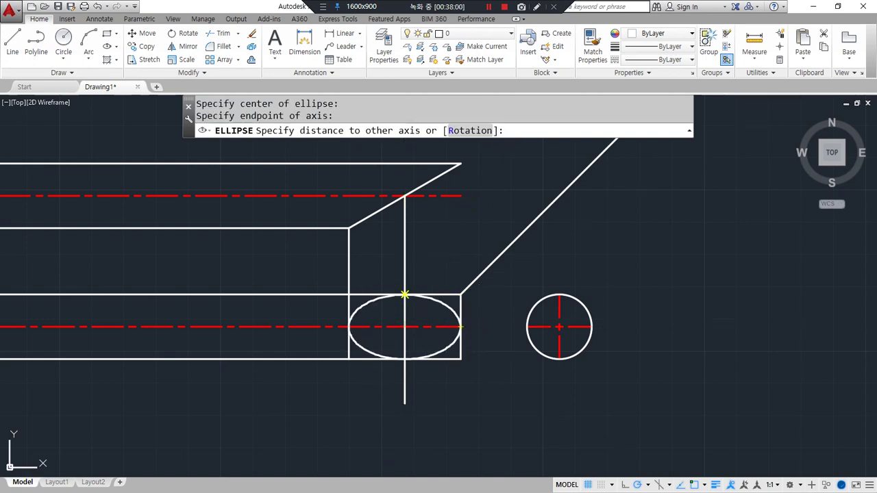
click(405, 294)
- Erase the left vertical projection line between the top and front views
click(364, 277)
click(323, 265)
text(e)
key(space)
- Trim the middle projection line and the front view's edges outside the ellipse, and erase the front view's vertical right end
text(tr)
key(space)
key(space)
click(400, 273)
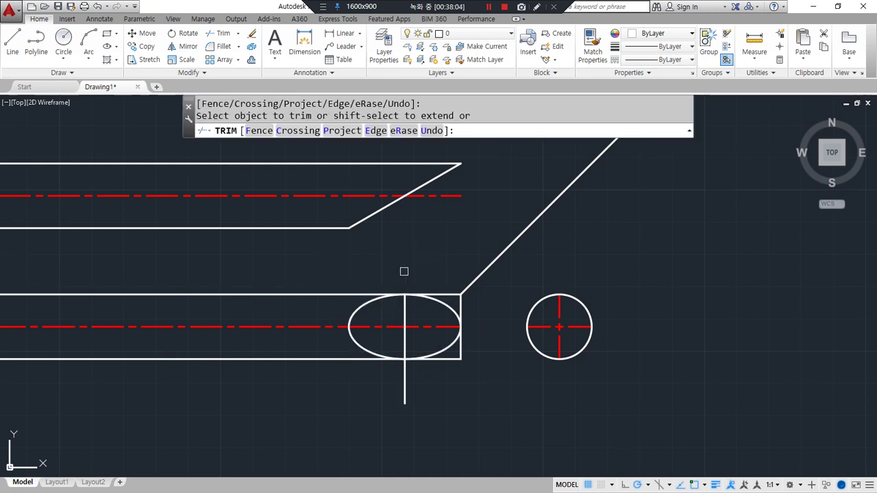
click(405, 381)
click(450, 359)
click(444, 294)
key(space)
click(461, 305)
text(e)
key(space)
- Match the red centre line's properties onto the vertical line inside the ellipse
text(ma)
key(space)
click(389, 329)
click(404, 353)
key(space)
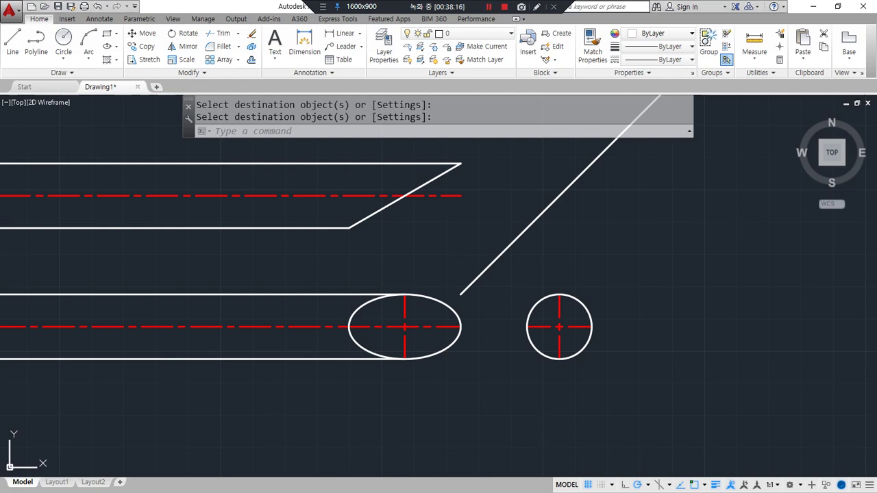
- Switch to the Notepad notes to review the Arc command entry, and return to AutoCAD
drag(0, 158, 500, 86)
click(178, 218)
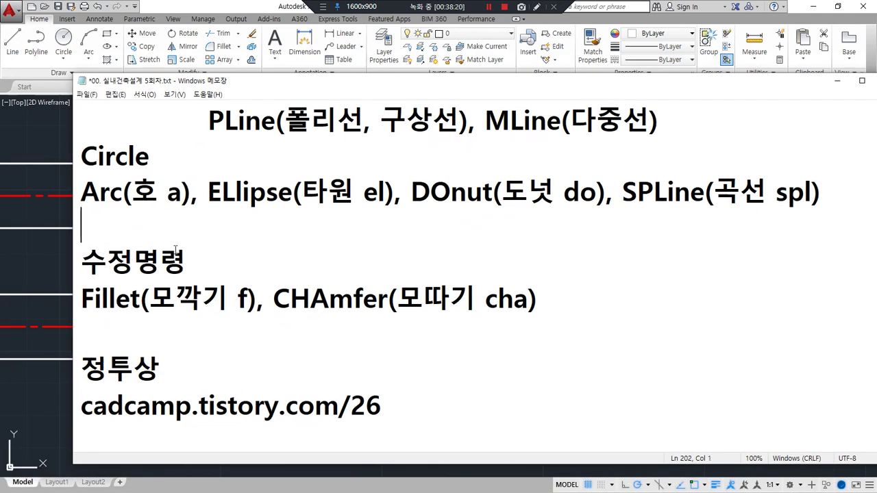
drag(187, 214, 96, 218)
key(Escape)
click(223, 2)
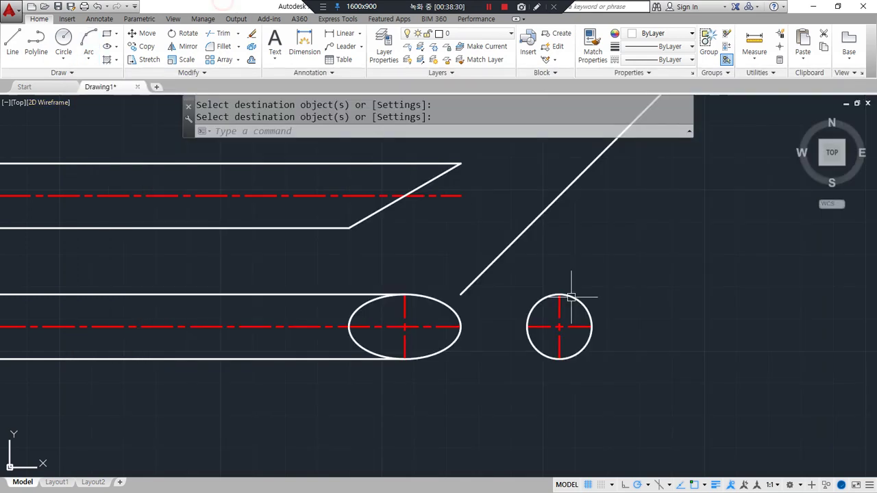
- Erase all objects of the cylinder projection drawing
click(635, 377)
text(e)
key(Return)
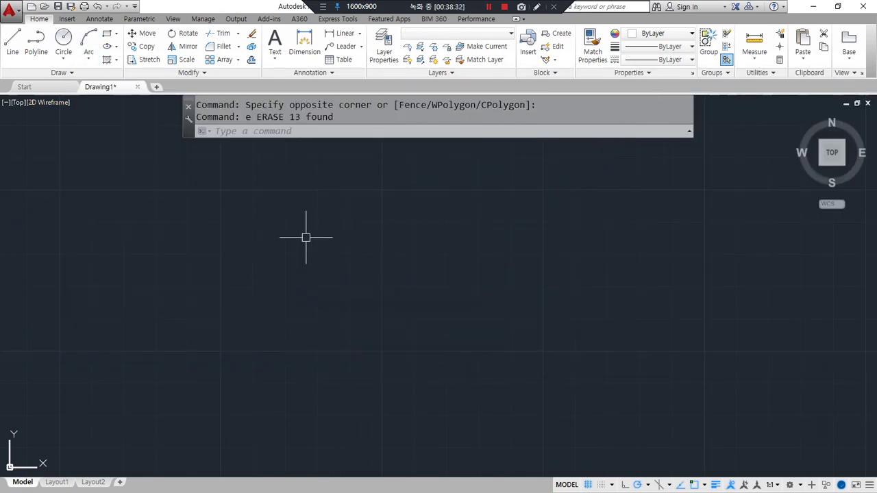
- Draw horizontal, vertical and slanted construction lines through one common point
text(xl)
key(Return)
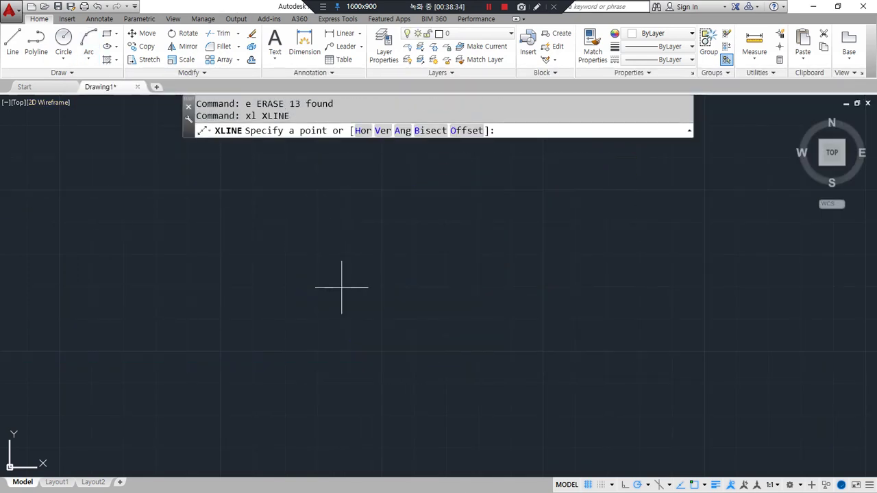
click(340, 288)
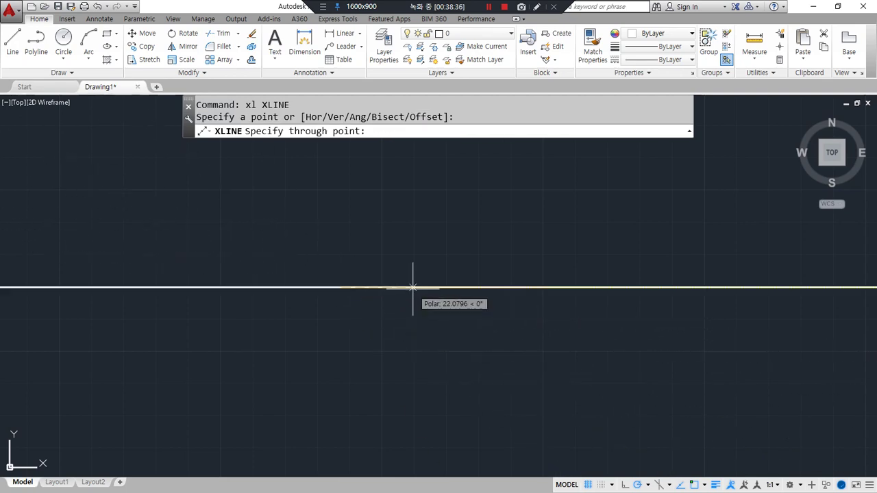
click(413, 290)
click(344, 246)
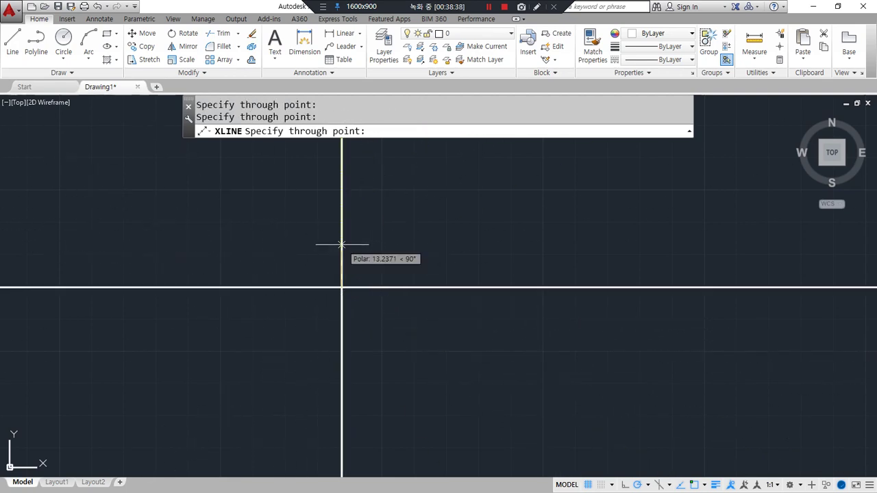
click(319, 258)
key(Return)
- Draw a circle of radius 50 centred on the construction lines' intersection
text(c)
key(Return)
click(341, 288)
text(50)
key(Return)
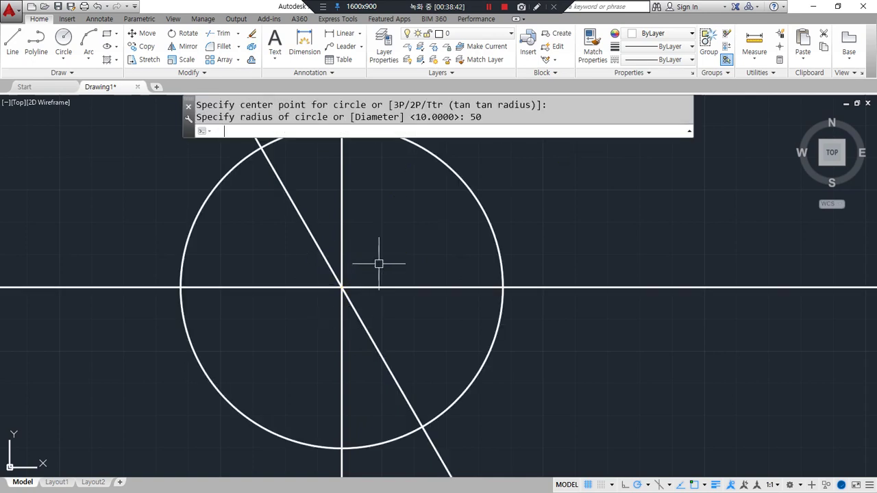
- Trim the construction lines outside the circle and remove the lower half of the slanted line
scroll(379, 268, down, 2)
text(tr)
key(Return)
key(Return)
click(473, 277)
click(474, 379)
click(306, 429)
click(243, 322)
click(199, 228)
click(416, 188)
click(284, 177)
click(384, 303)
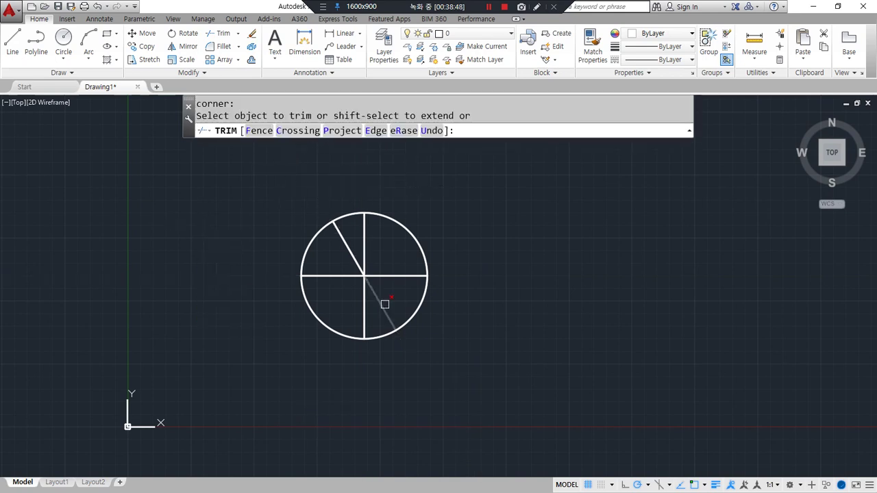
key(Return)
- Erase the circle, leaving only the trimmed lines
click(402, 324)
text(e)
key(Return)
scroll(415, 297, up, 2)
middle_drag(378, 293, 378, 319)
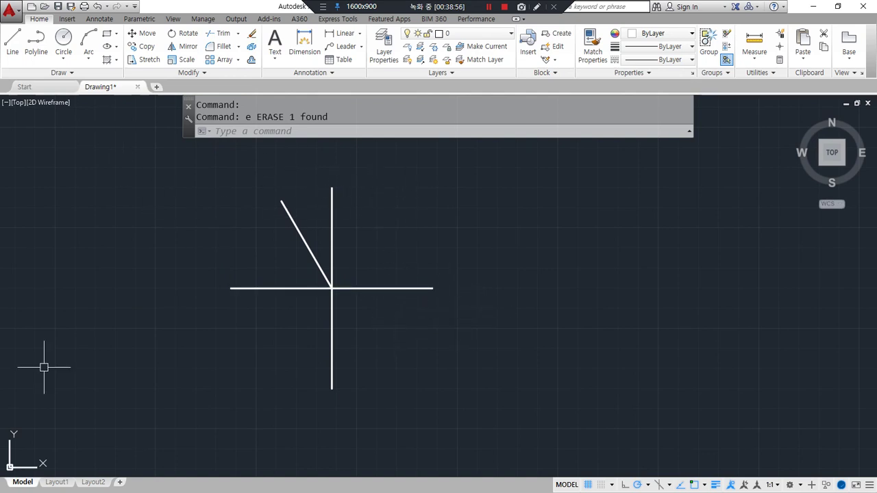
- Switch to the Notepad notes and examine the Arc command entry
key(alt+Tab)
key(ctrl+alt+d)
drag(184, 211, 80, 210)
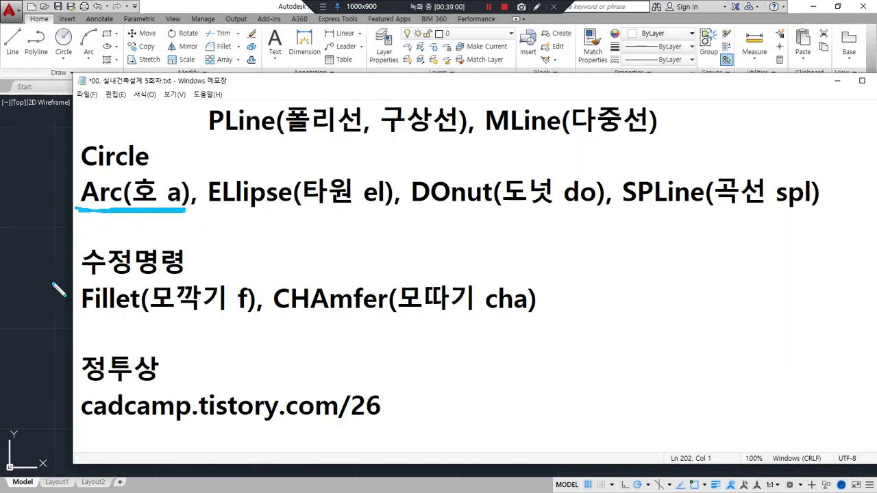
mouse_move(151, 212)
mouse_down()
mouse_move(158, 226)
mouse_move(145, 246)
mouse_up()
mouse_move(195, 223)
mouse_down()
mouse_move(207, 232)
mouse_move(198, 246)
mouse_up()
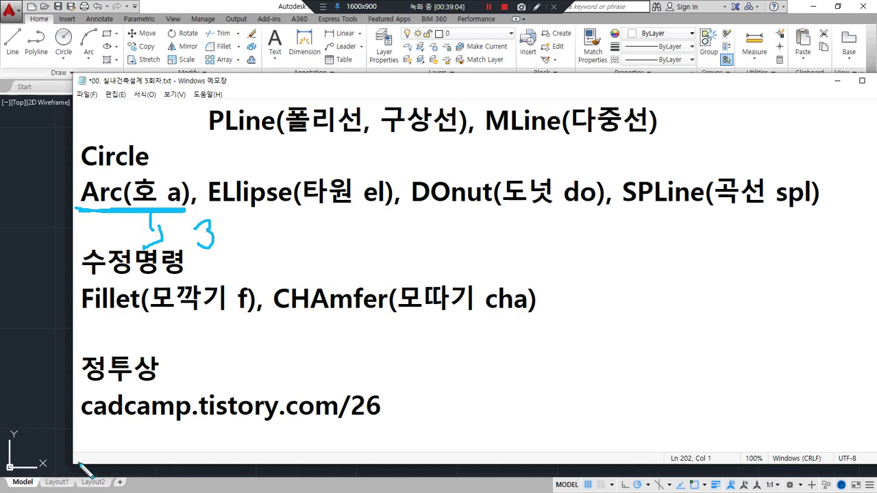
key(Escape)
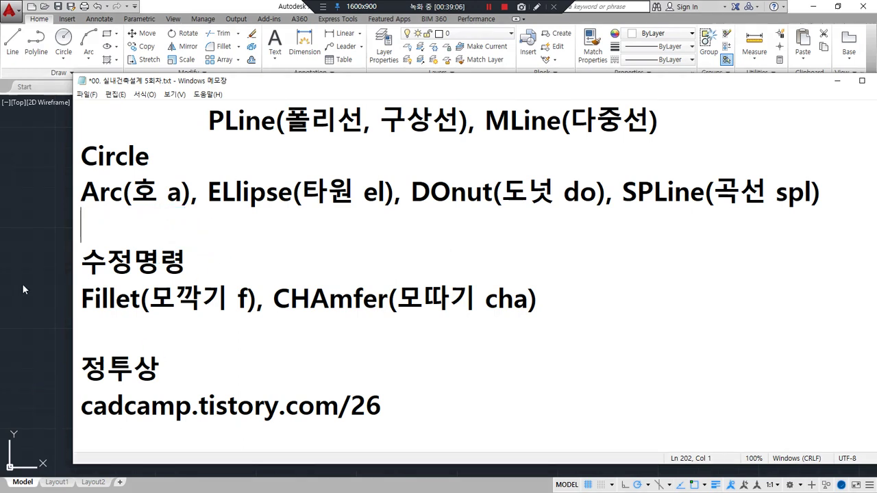
- Switch back to AutoCAD and draw a three-point arc from the horizontal line's right end through the vertical line's top to the slanted line's end
click(24, 288)
text(a)
key(Return)
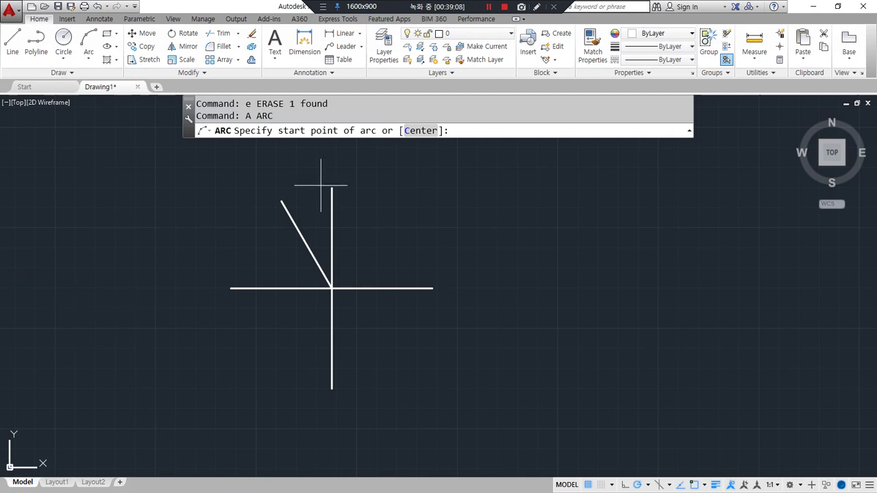
mouse_move(299, 145)
mouse_down()
mouse_move(278, 132)
mouse_move(329, 122)
mouse_move(349, 131)
mouse_move(305, 155)
mouse_up()
drag(376, 144, 281, 142)
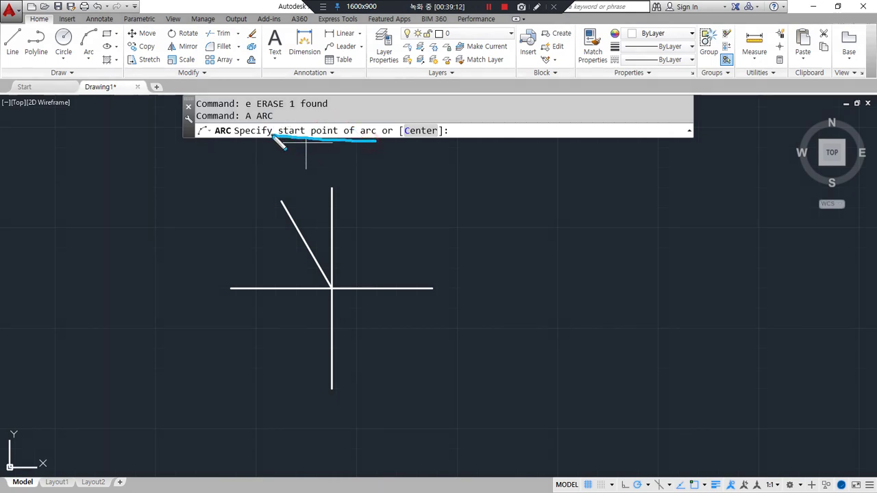
click(432, 289)
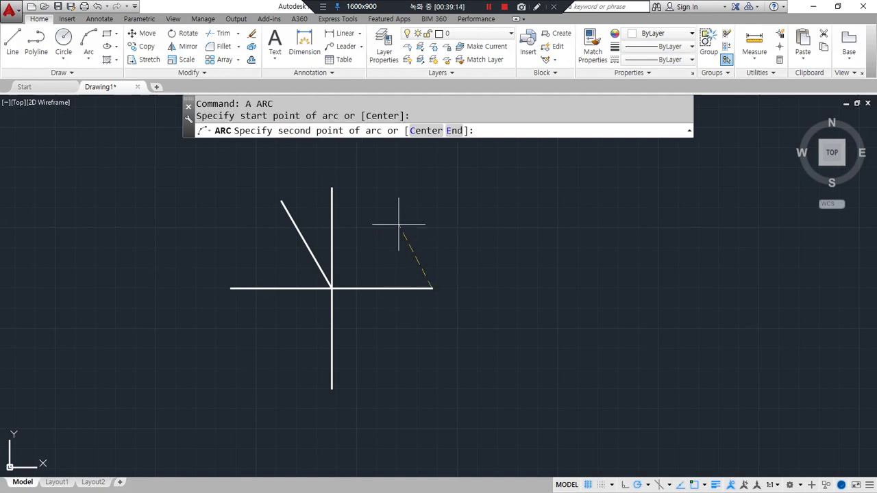
drag(276, 143, 399, 142)
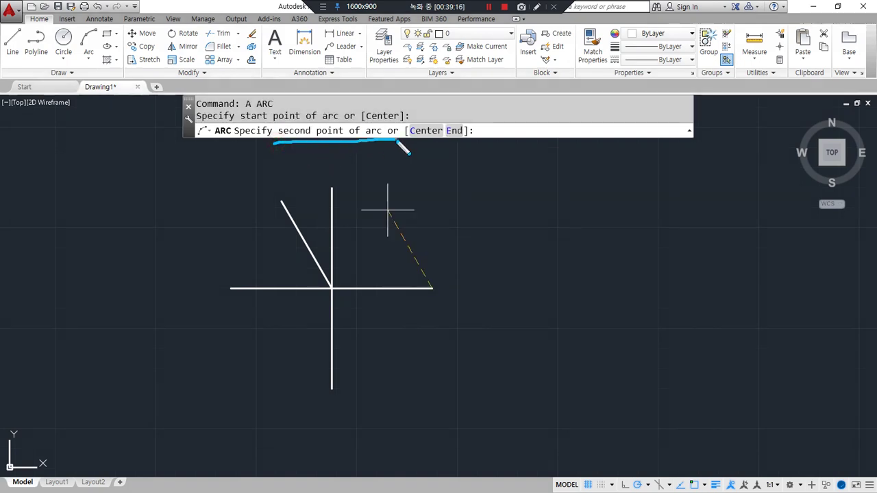
click(331, 188)
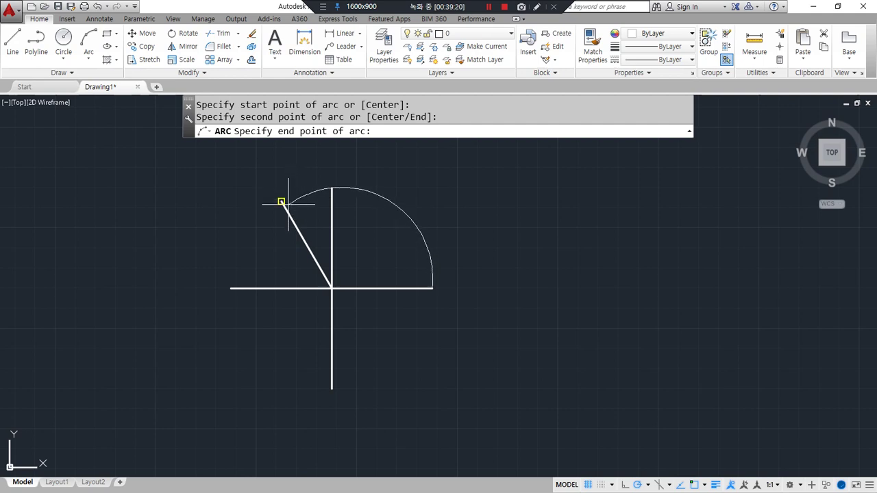
click(281, 202)
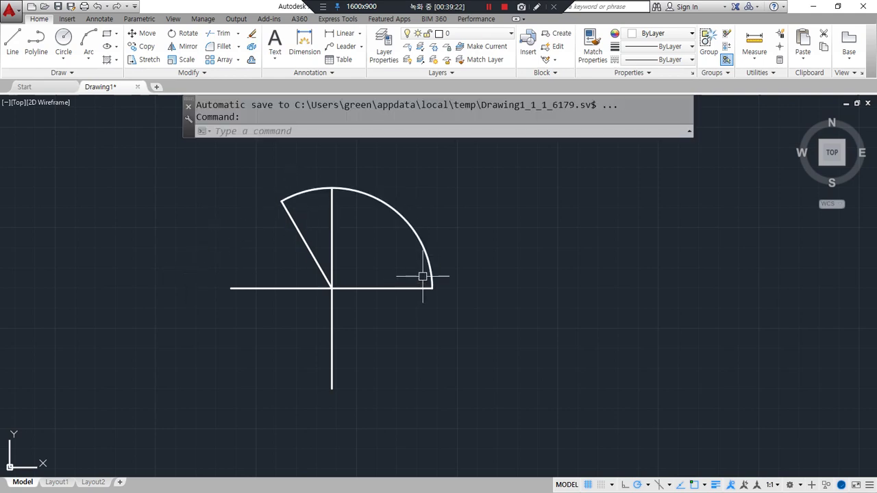
drag(442, 296, 442, 303)
drag(342, 201, 341, 200)
mouse_move(288, 211)
mouse_down()
mouse_move(265, 196)
mouse_move(286, 208)
mouse_up()
key(Escape)
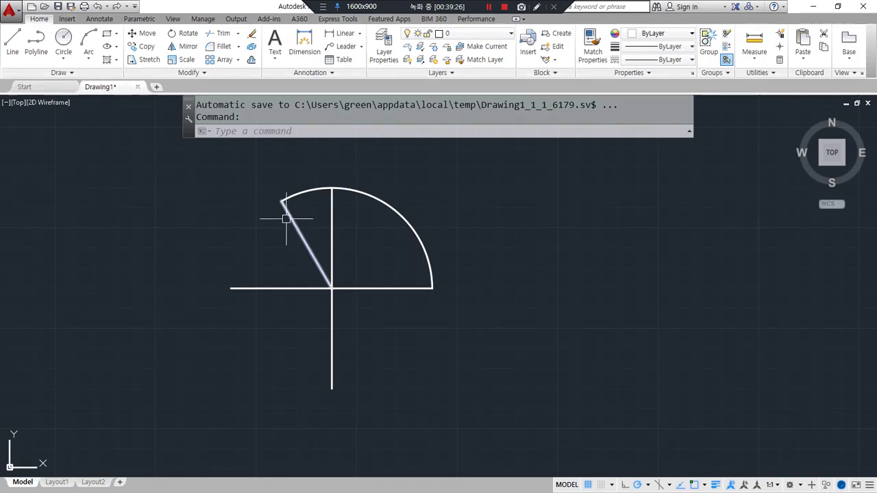
- Continue a tangent arc from the previous arc's end on the slanted line to the vertical line's lower end
text(a)
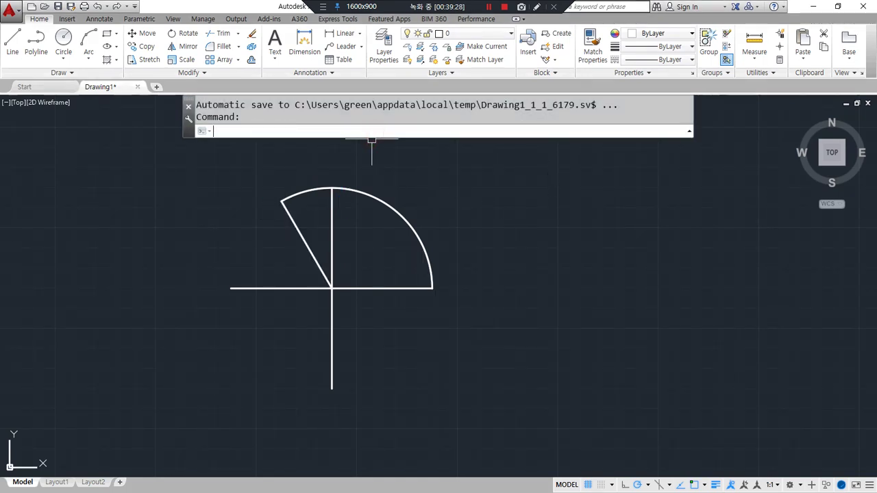
key(Return)
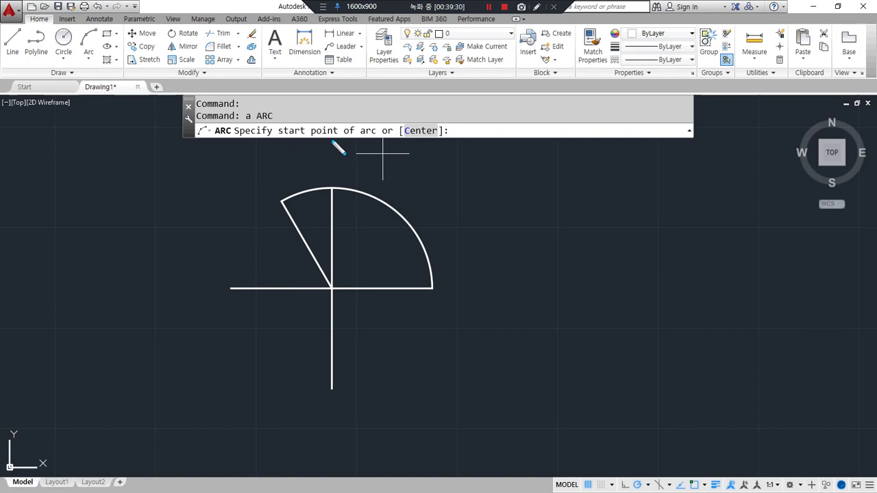
drag(472, 157, 476, 154)
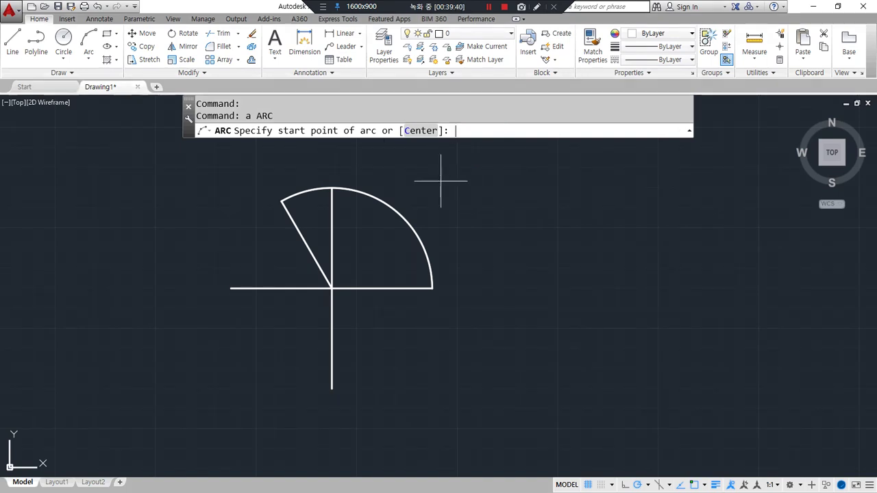
click(280, 202)
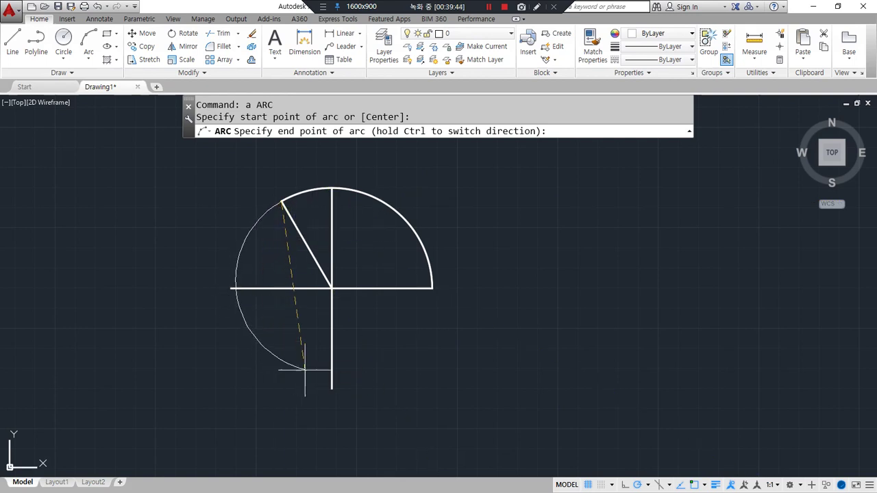
click(329, 389)
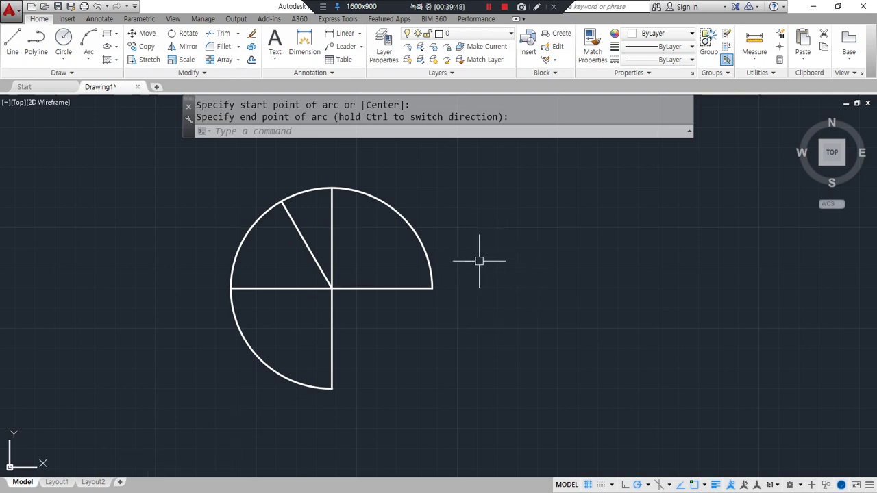
- Erase both arcs, leaving only the straight lines
click(401, 215)
click(246, 235)
text(e)
key(Return)
text(a)
key(Return)
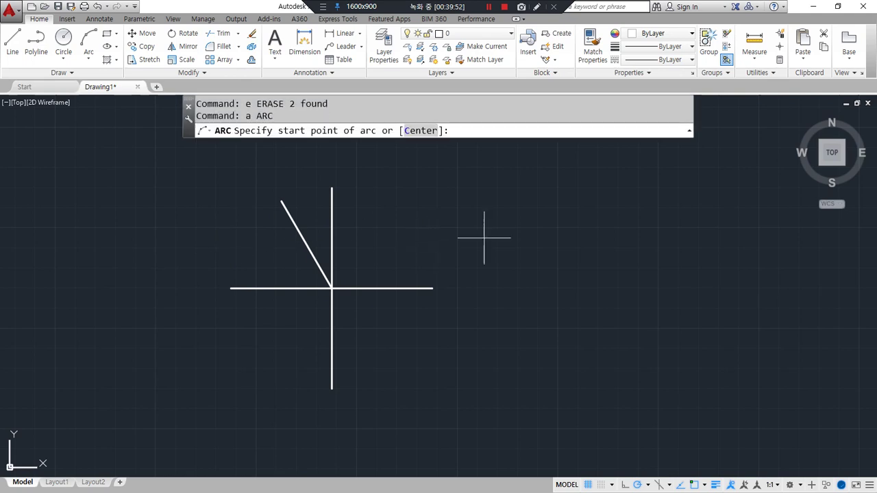
key(ctrl+alt+d)
mouse_move(337, 140)
mouse_down()
mouse_move(286, 118)
mouse_move(349, 142)
mouse_up()
key(ctrl+alt+d)
click(416, 284)
key(ctrl+alt+d)
mouse_move(419, 144)
mouse_down()
mouse_move(441, 136)
mouse_move(471, 141)
mouse_up()
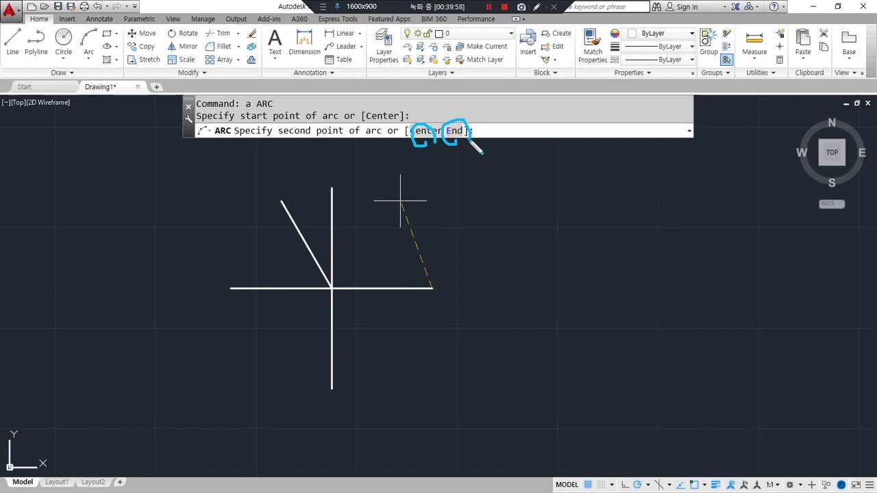
key(ctrl+alt+d)
click(426, 130)
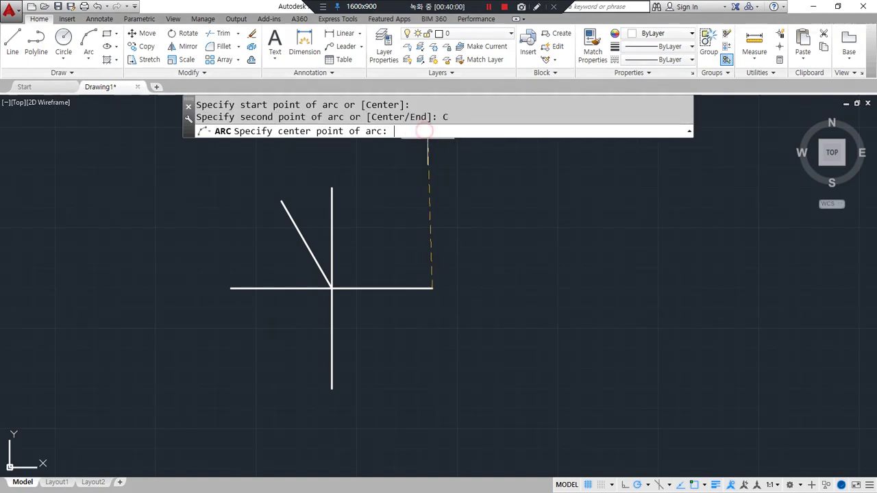
click(332, 288)
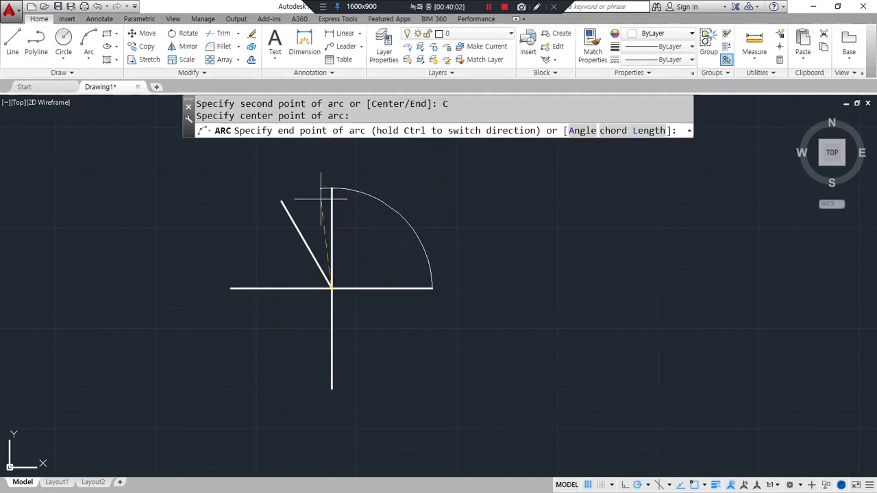
drag(402, 135, 407, 159)
drag(582, 144, 584, 145)
drag(649, 147, 633, 163)
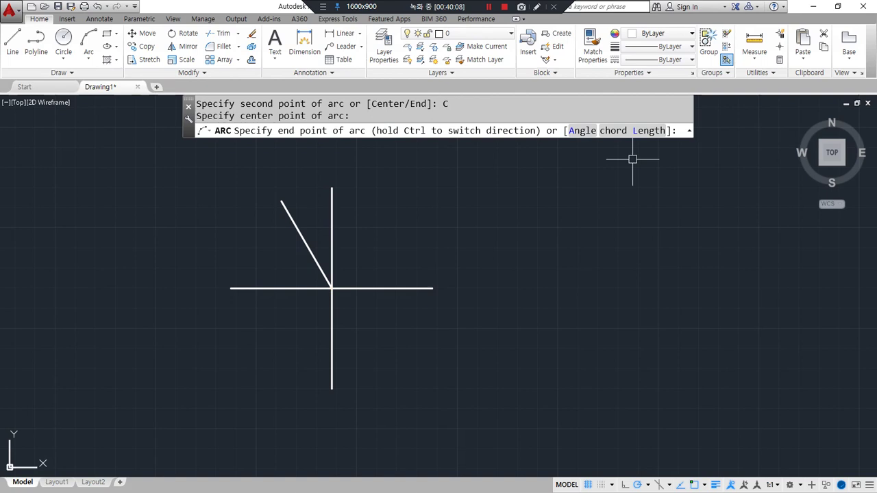
key(Escape)
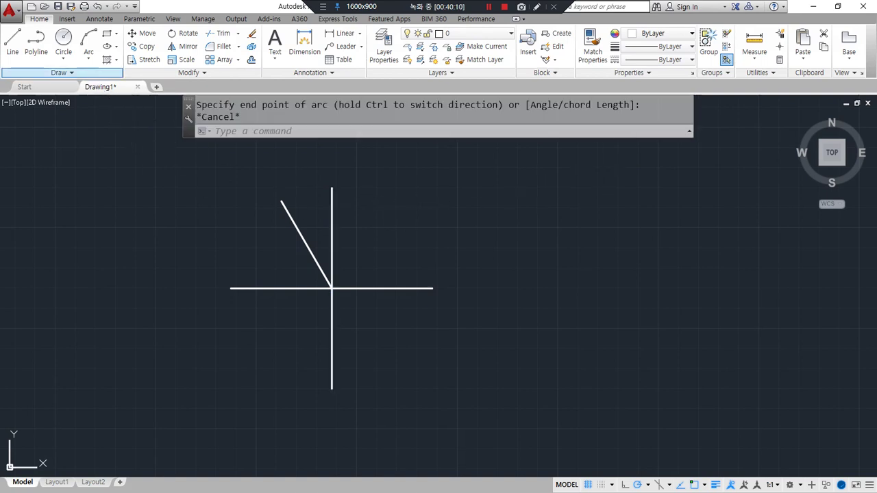
- Examine the available Arc drawing methods, from 3-Point to Continue
mouse_move(88, 68)
mouse_down()
mouse_move(96, 33)
mouse_move(97, 69)
mouse_up()
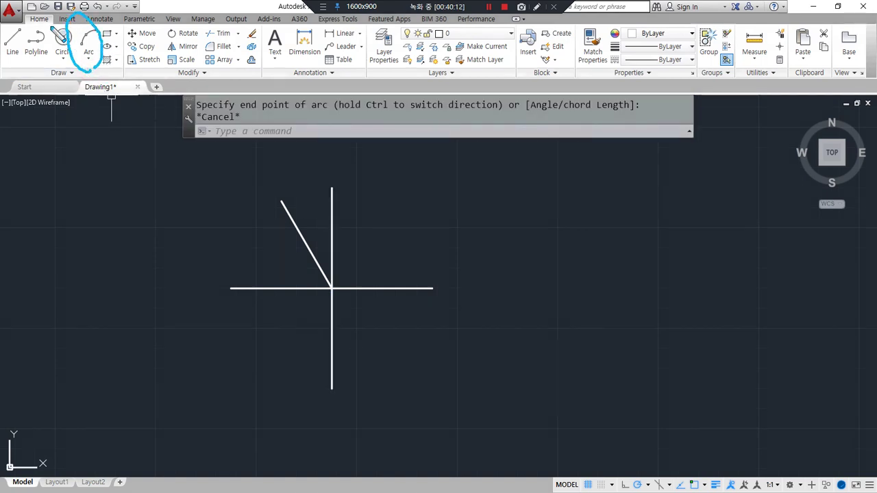
drag(27, 26, 46, 13)
drag(106, 76, 104, 72)
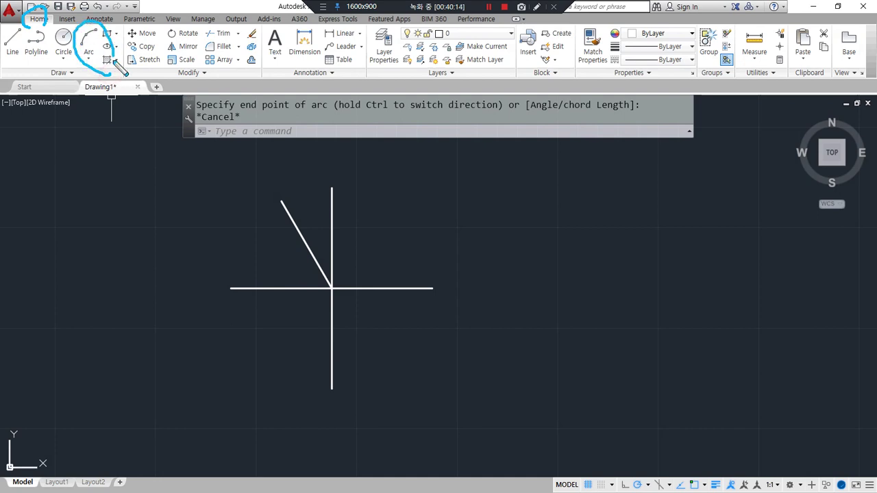
click(89, 62)
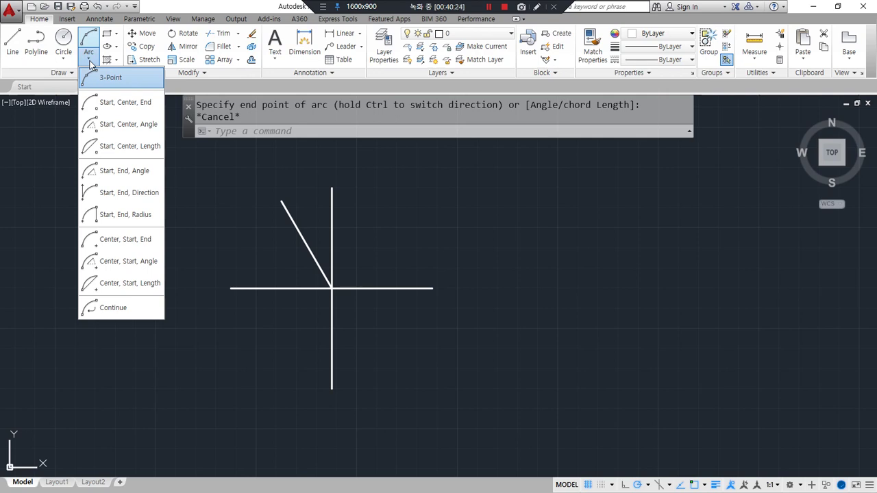
mouse_move(132, 77)
mouse_down()
mouse_move(226, 69)
mouse_move(240, 78)
mouse_move(233, 86)
mouse_up()
mouse_move(148, 308)
mouse_down()
mouse_move(206, 352)
mouse_move(196, 361)
mouse_up()
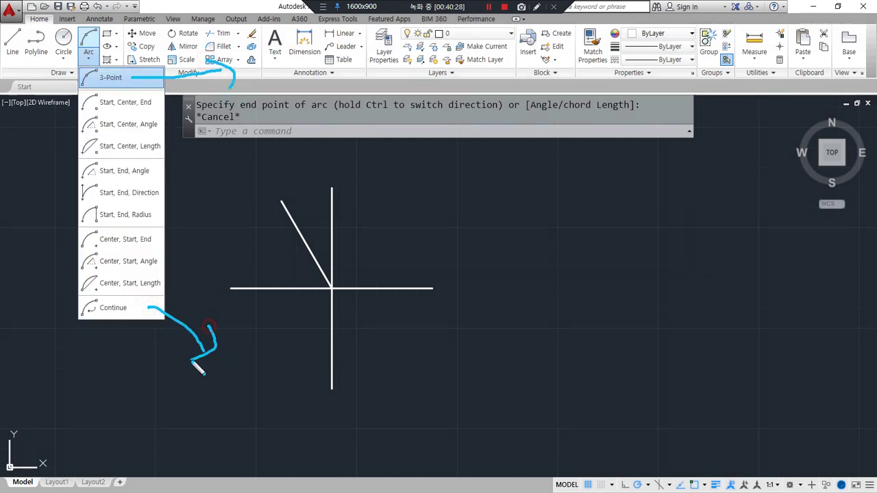
mouse_move(127, 296)
mouse_down()
mouse_move(83, 290)
mouse_move(58, 127)
mouse_move(158, 111)
mouse_move(180, 276)
mouse_move(135, 293)
mouse_up()
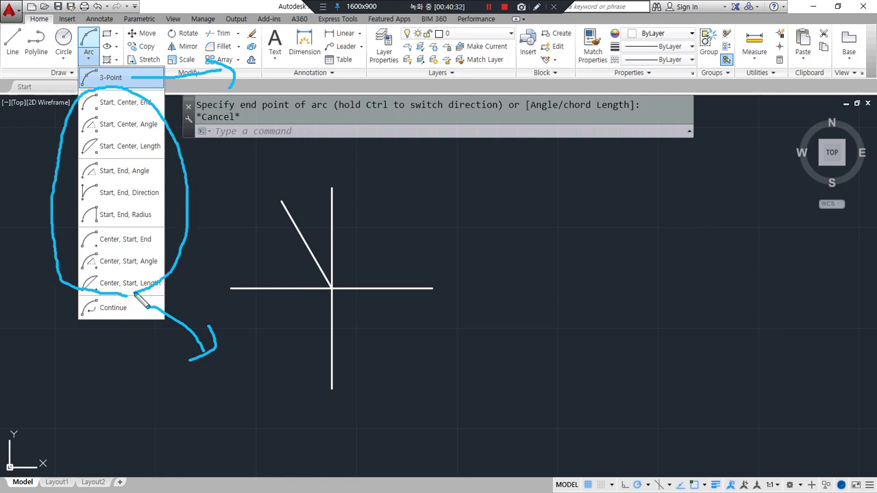
key(Delete)
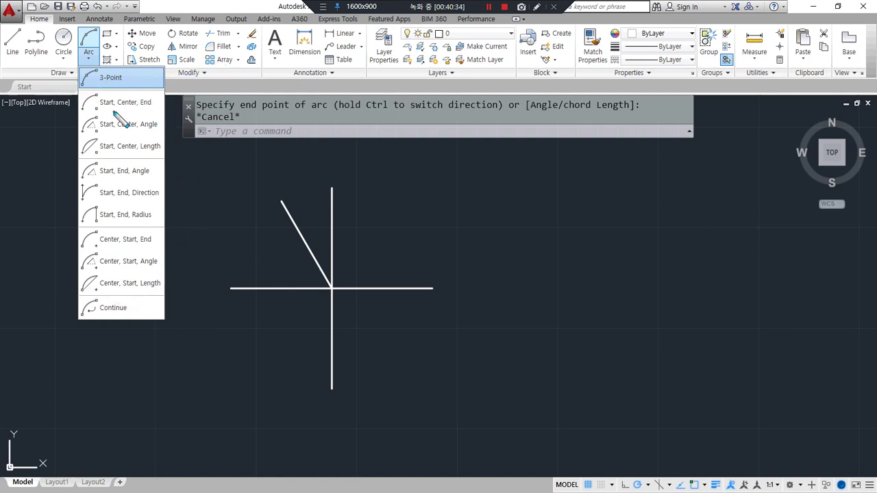
- Compare the Start, Center arc methods with their Center, Start counterparts for End, Angle and Length
drag(65, 113, 266, 114)
drag(63, 244, 256, 244)
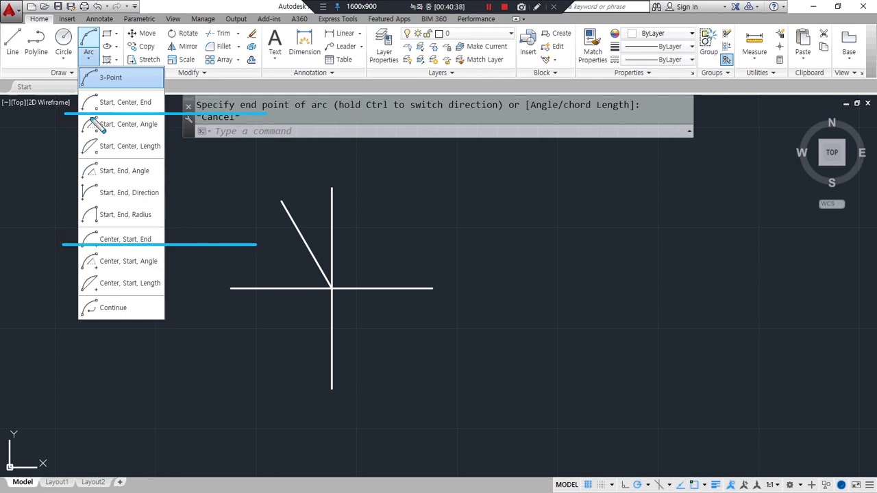
mouse_move(108, 110)
mouse_down()
mouse_move(94, 113)
mouse_move(103, 94)
mouse_move(111, 119)
mouse_move(130, 96)
mouse_move(128, 115)
mouse_move(155, 103)
mouse_move(139, 101)
mouse_move(147, 116)
mouse_up()
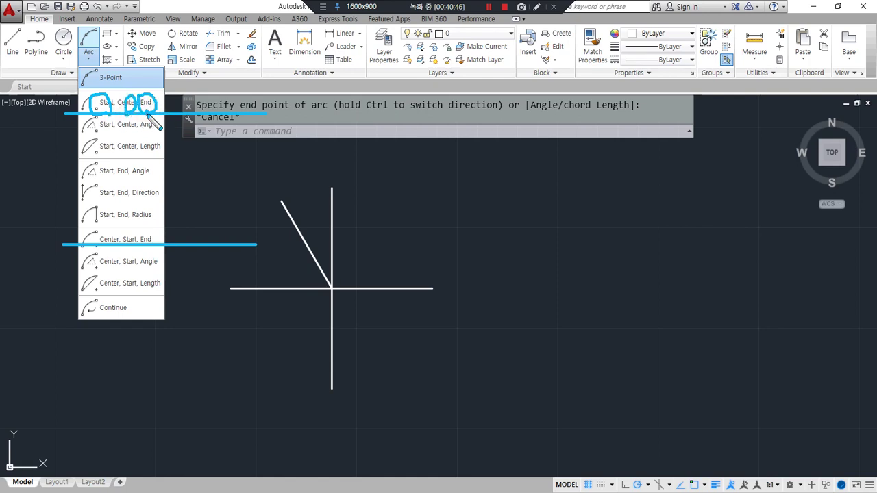
key(Delete)
mouse_move(112, 247)
mouse_down()
mouse_move(103, 231)
mouse_move(114, 251)
mouse_move(133, 235)
mouse_move(136, 248)
mouse_move(140, 236)
mouse_move(154, 238)
mouse_move(145, 248)
mouse_up()
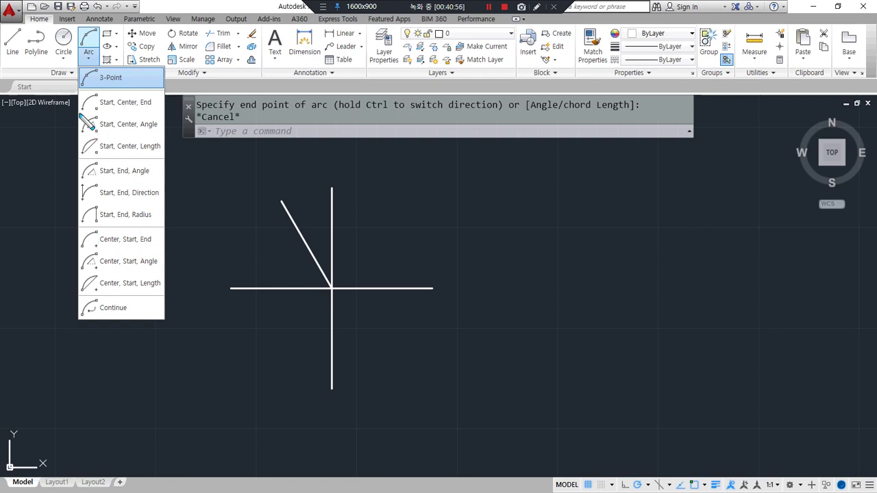
drag(72, 110, 166, 111)
drag(174, 251, 83, 250)
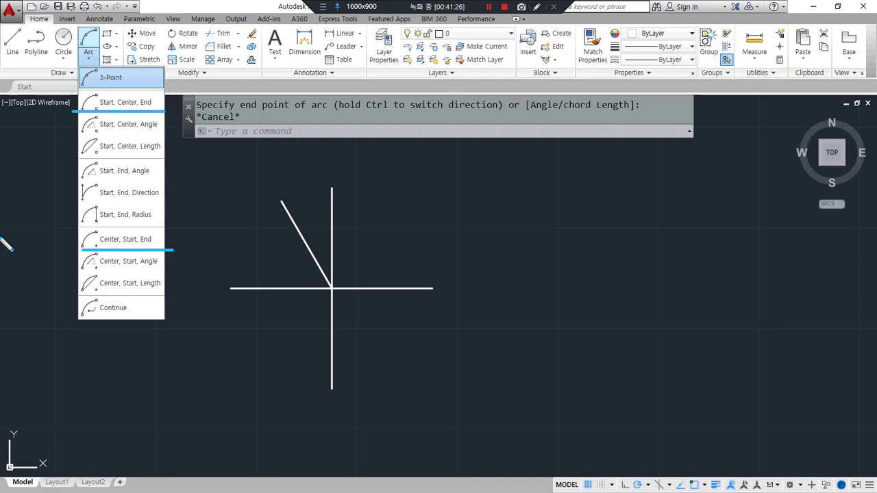
mouse_move(127, 113)
mouse_down()
mouse_move(117, 94)
mouse_move(139, 96)
mouse_move(117, 110)
mouse_up()
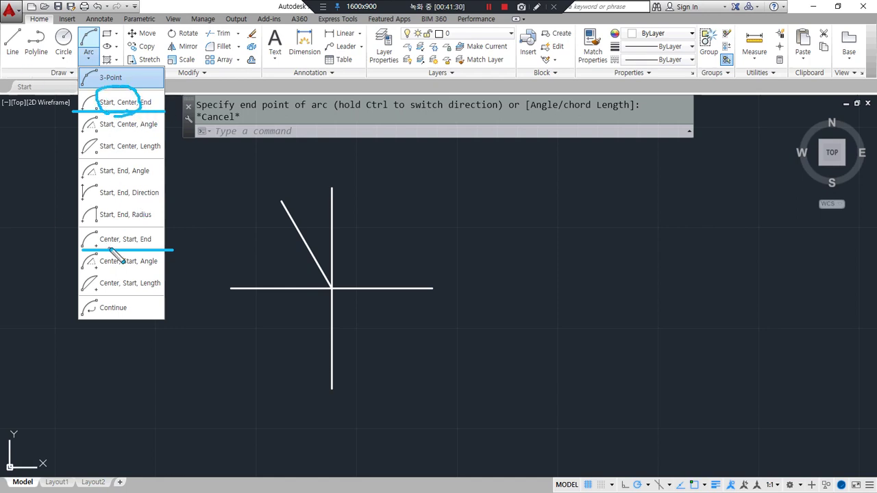
mouse_move(96, 235)
mouse_down()
mouse_move(137, 229)
mouse_move(136, 245)
mouse_move(106, 254)
mouse_up()
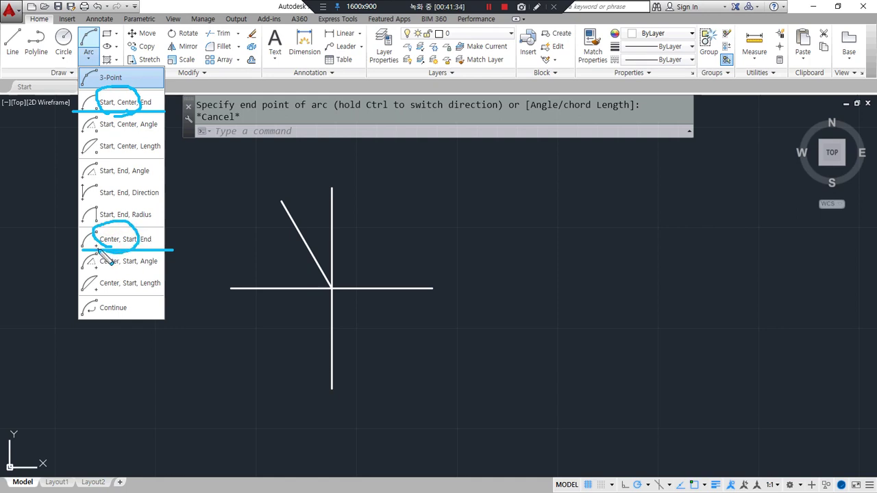
key(e)
drag(84, 130, 212, 130)
drag(81, 271, 195, 271)
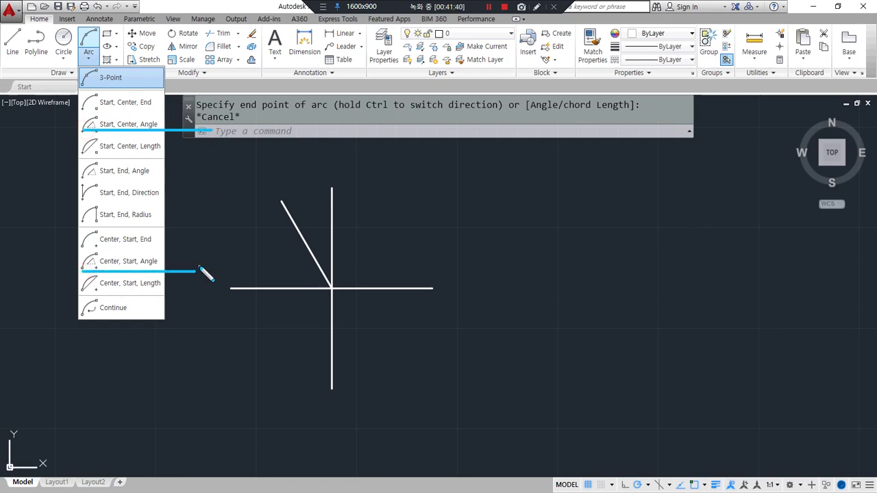
key(e)
drag(90, 155, 183, 155)
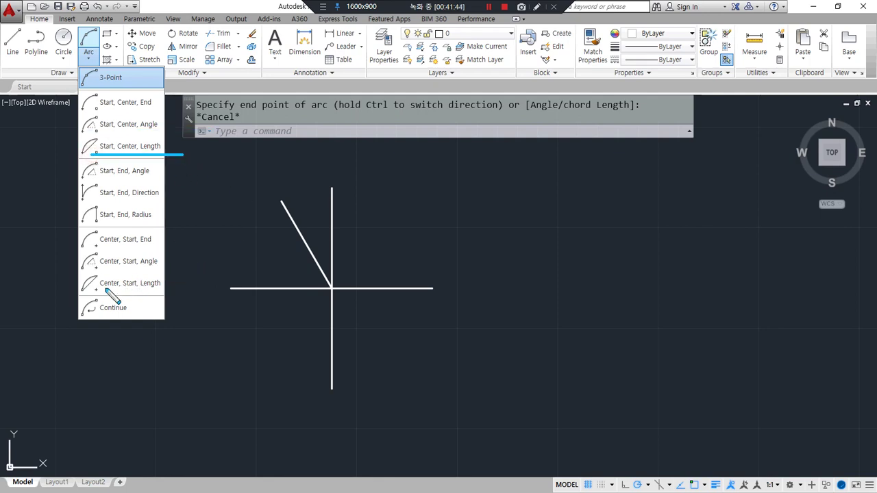
drag(92, 290, 218, 289)
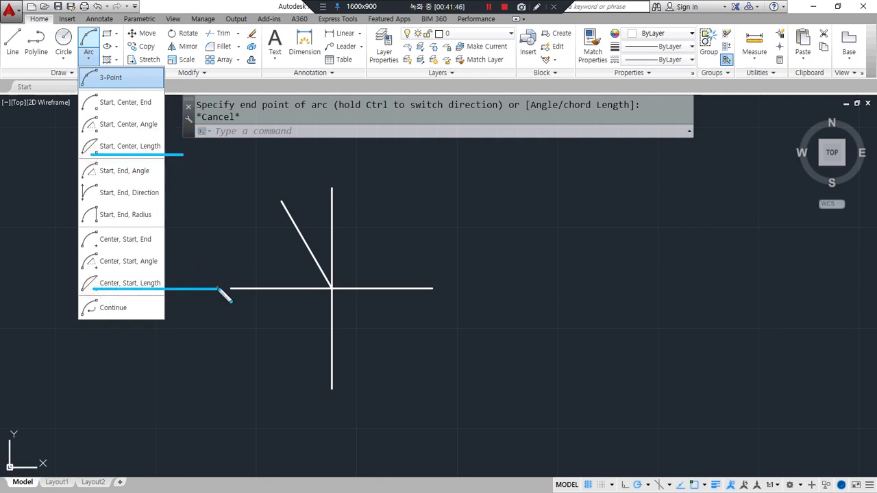
key(e)
- Examine the Start, Center and Start, End arc methods, including Angle, Length and Direction, and close the method list
drag(142, 231, 105, 278)
drag(95, 235, 163, 283)
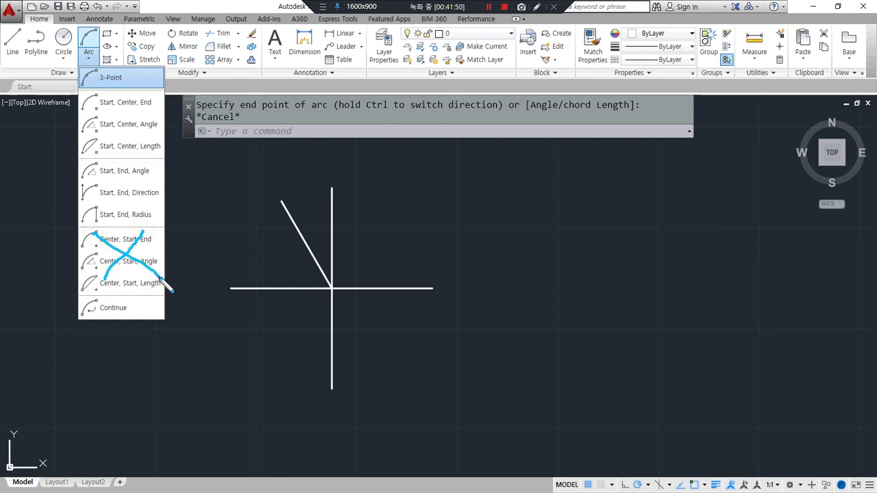
mouse_move(65, 149)
mouse_down()
mouse_move(197, 156)
mouse_move(151, 226)
mouse_move(141, 226)
mouse_up()
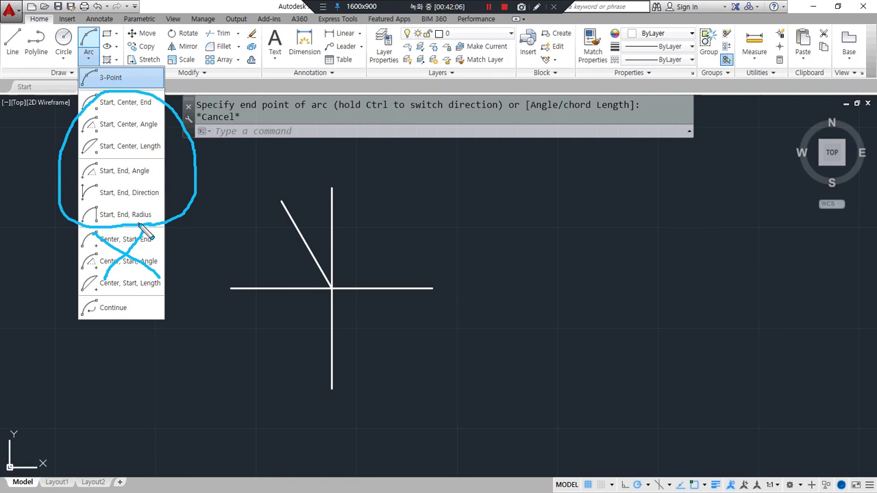
drag(141, 134, 176, 135)
drag(141, 155, 174, 154)
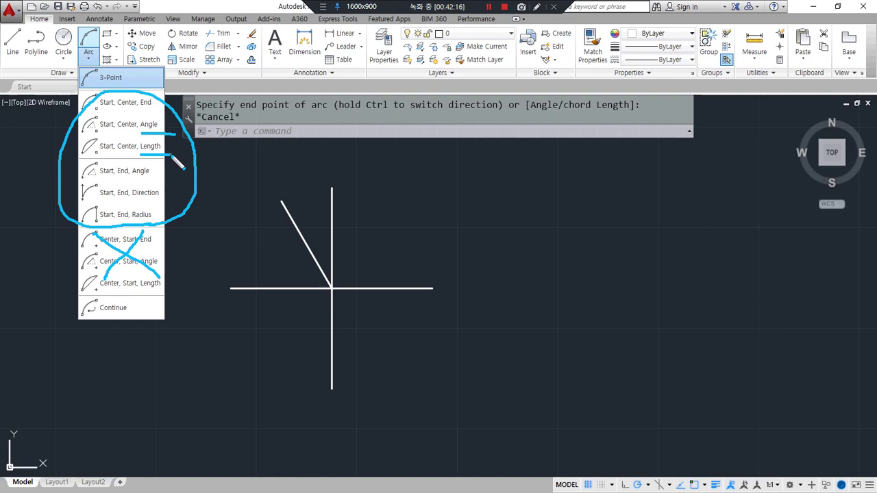
drag(131, 201, 168, 200)
drag(145, 157, 179, 158)
key(Escape)
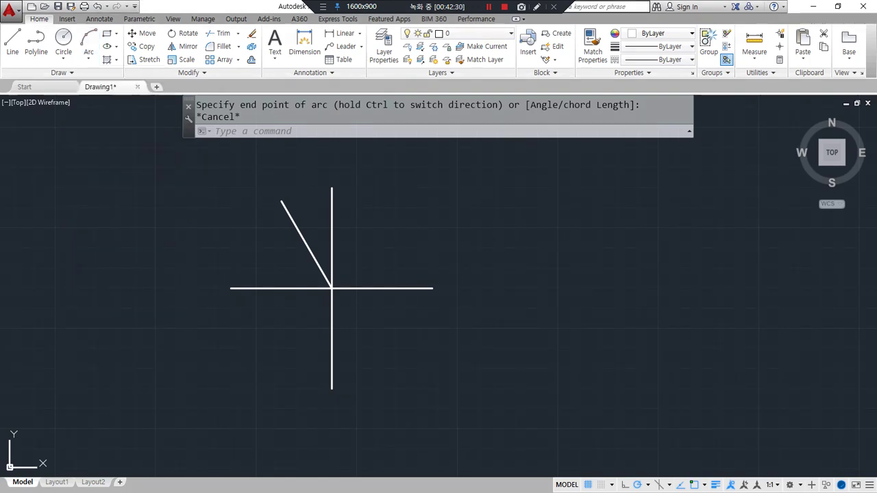
- Switch to the Notepad notes and add the line "현의길이" below the Arc command entry
key(alt+Tab)
text(gu)
key(BackSpace)
key(BackSpace)
key(Hangul)
text(현)
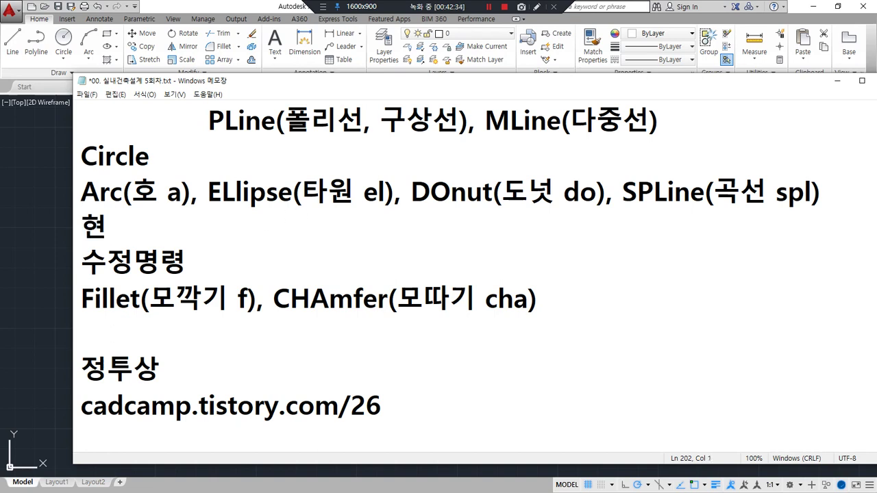
text(의기ㄹ이)
key(Return)
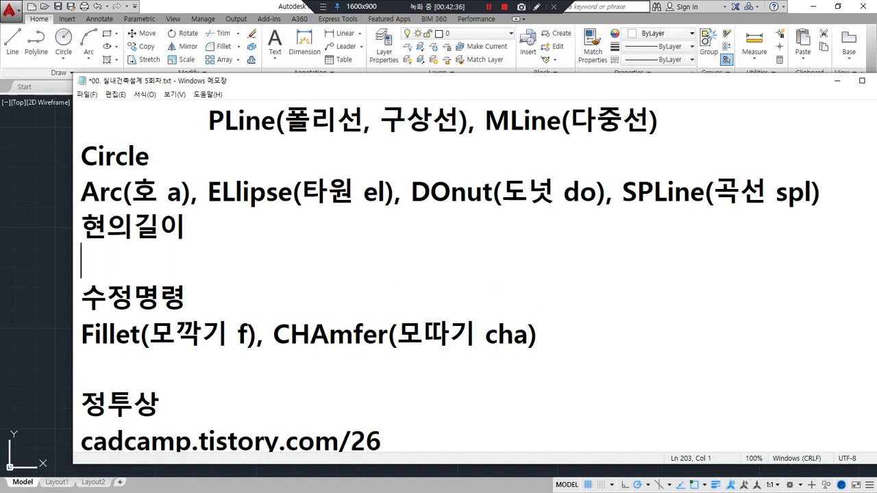
- Add the line "호의 길이" above the chord length line, leaving blank space before the 수정명령 section
key(Return)
key(Up)
key(Up)
key(Return)
key(Up)
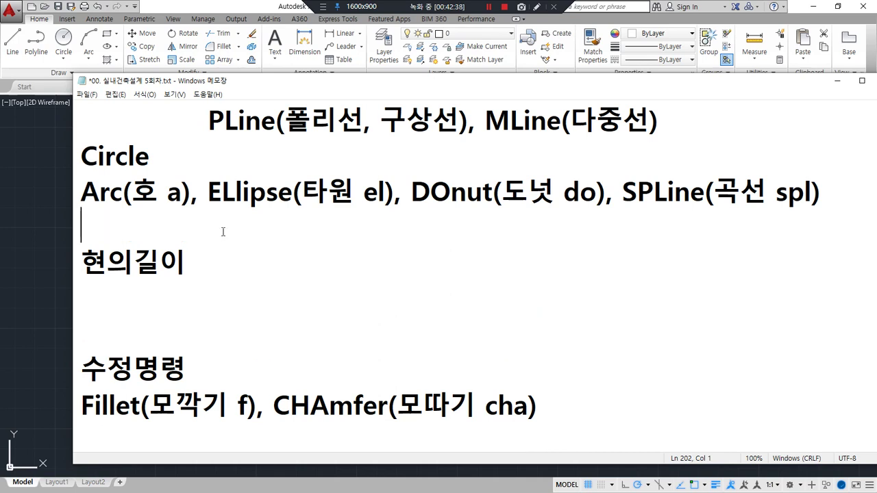
text(호으ㅣ 길이)
- Correct the spacing of the chord line to "현의 길이" and reduce the gap before 수정명령 to one blank line
key(Down)
key(Left)
key(Left)
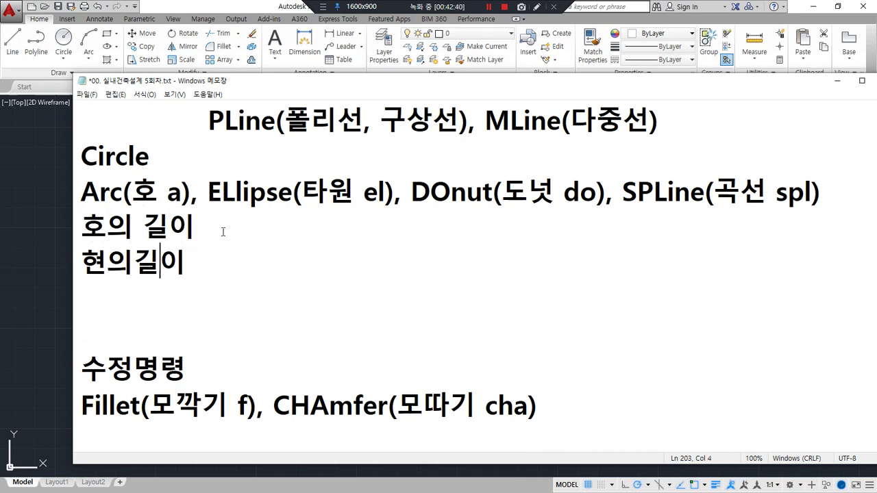
key(Down)
key(Delete)
key(Delete)
key(Return)
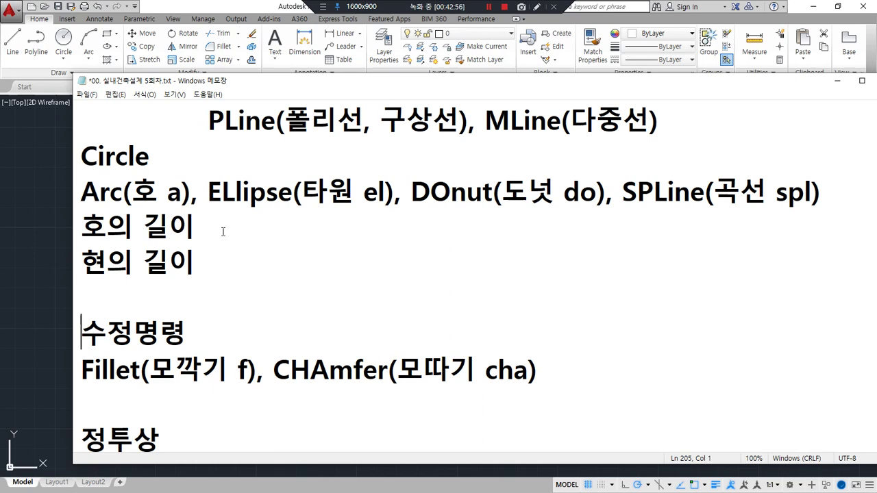
- Append the explanation "- 원 둘레의 길이" to the "호의 길이" line in the notes
key(Up)
key(Up)
key(Up)
key(End)
text(- )
text(원 둘레)
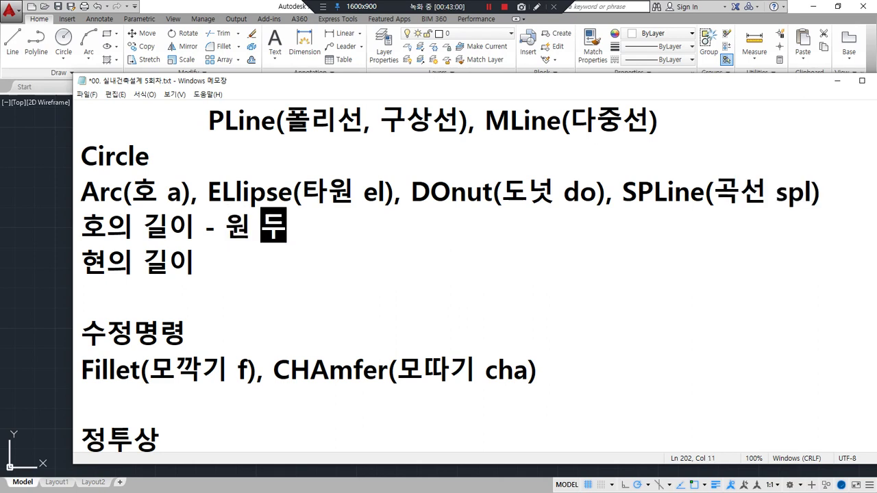
text(의 길이)
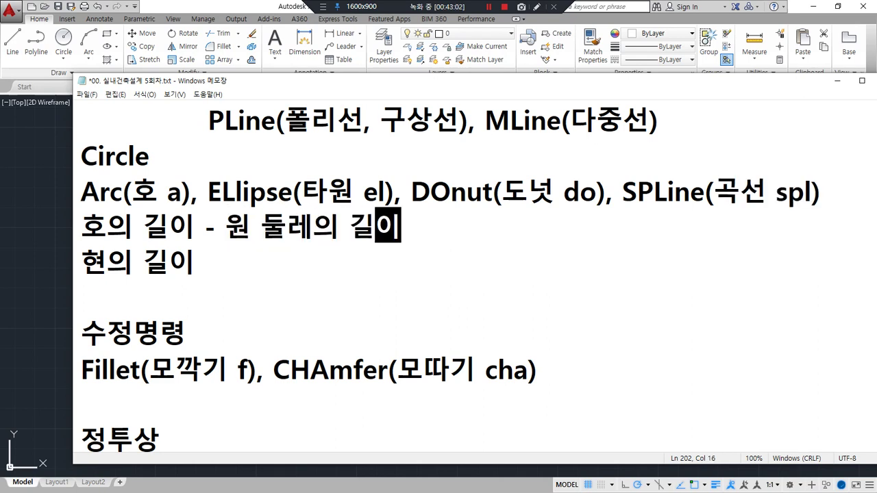
- Change "원" to "호(원)" in the arc length explanation
key(Left)
key(Left)
key(Left)
key(Left)
key(Left)
key(Left)
key(Left)
text(호()
key(Right)
text())
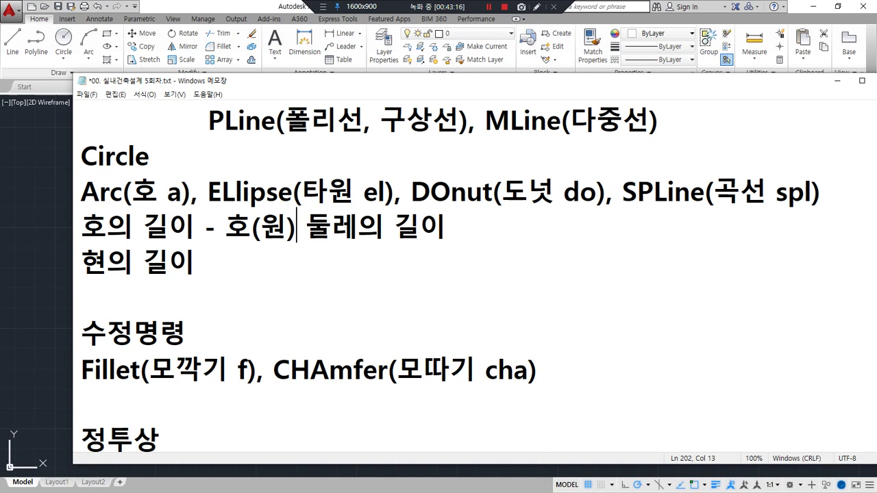
- Append the explanation "- 호의 양 끝점에서 직선 길이" to the "현의 길이" line
key(Down)
text(- 호의 양 )
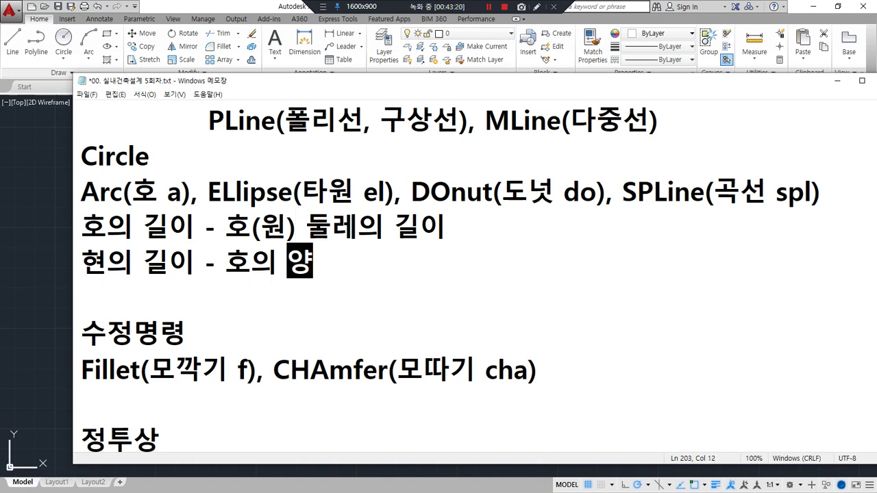
text(끝점에)
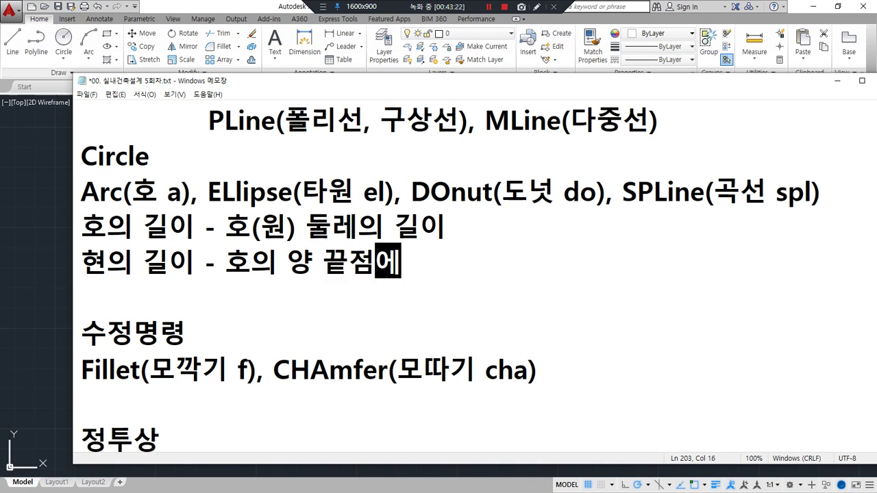
text(서 직선 )
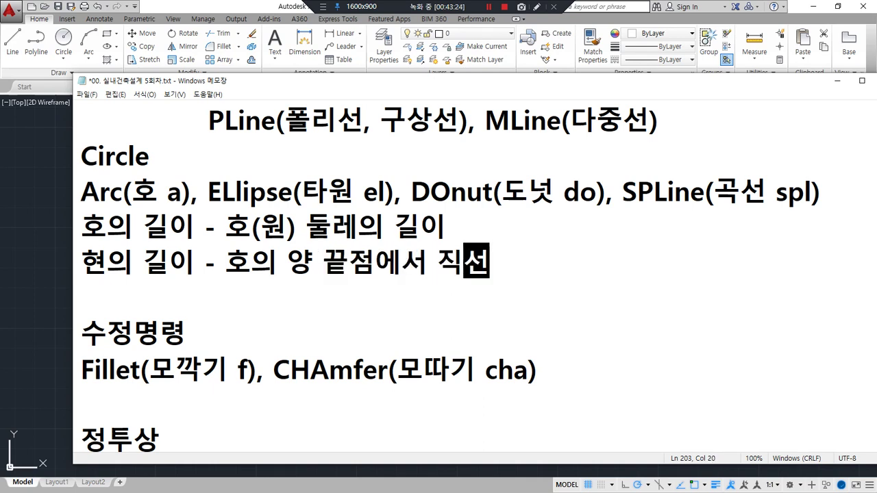
text(길이)
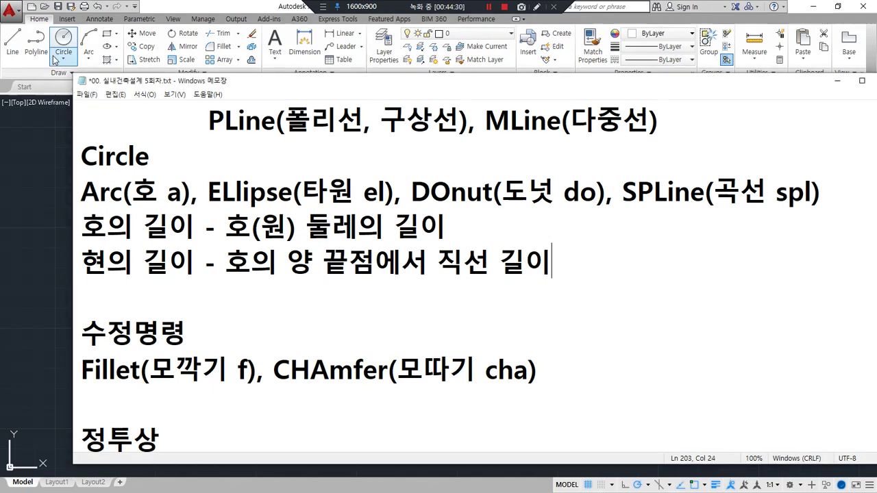
- Switch to AutoCAD and draw a Start, Center, End arc from the horizontal line's right end around the intersection to the slanted line's upper end
click(94, 59)
click(97, 60)
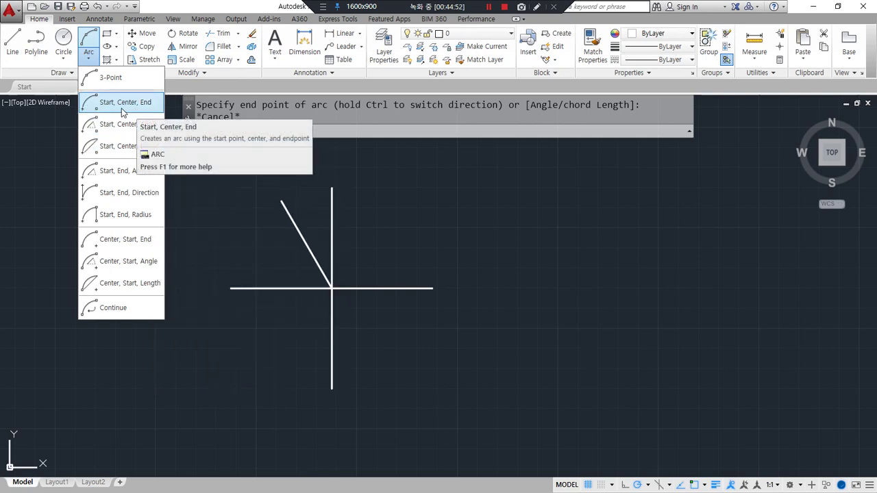
click(113, 104)
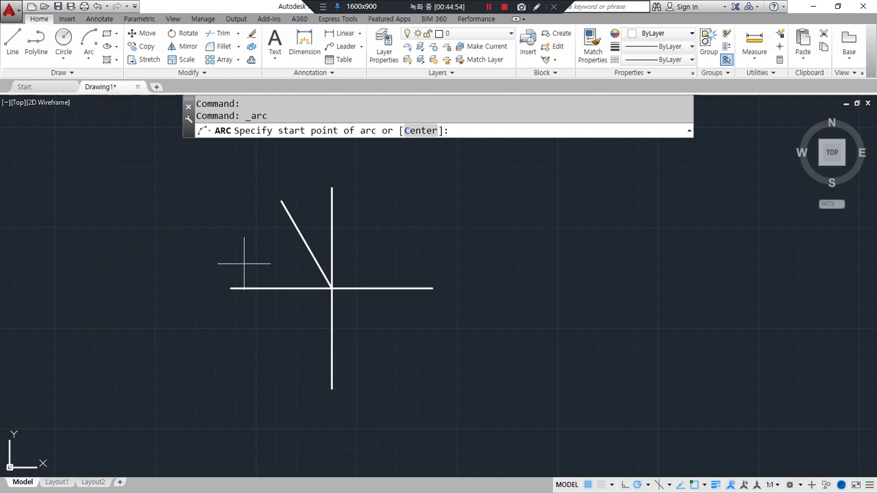
click(432, 289)
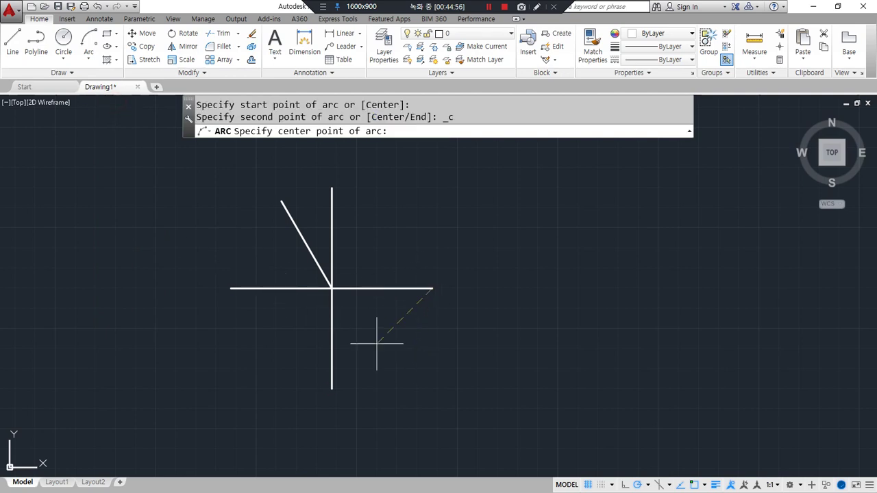
click(333, 289)
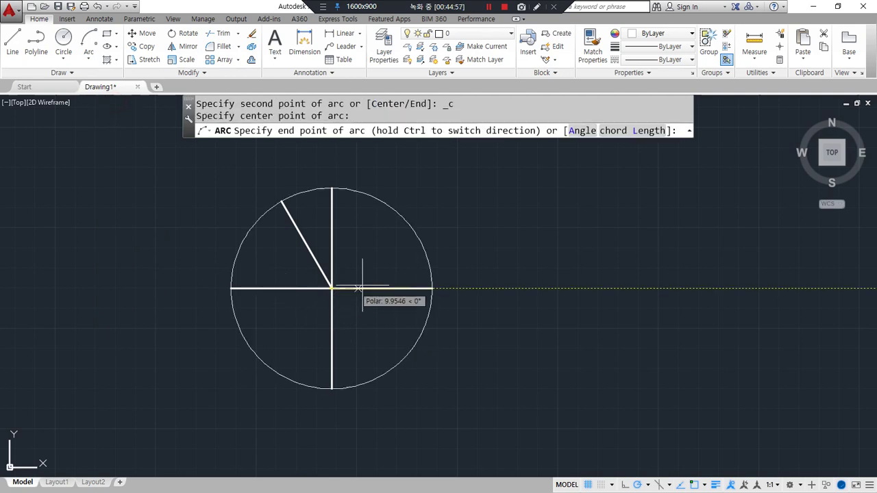
click(283, 200)
- Move the horizontal, vertical and slanted lines to the red center-line layer and clear the selection
click(362, 314)
click(333, 245)
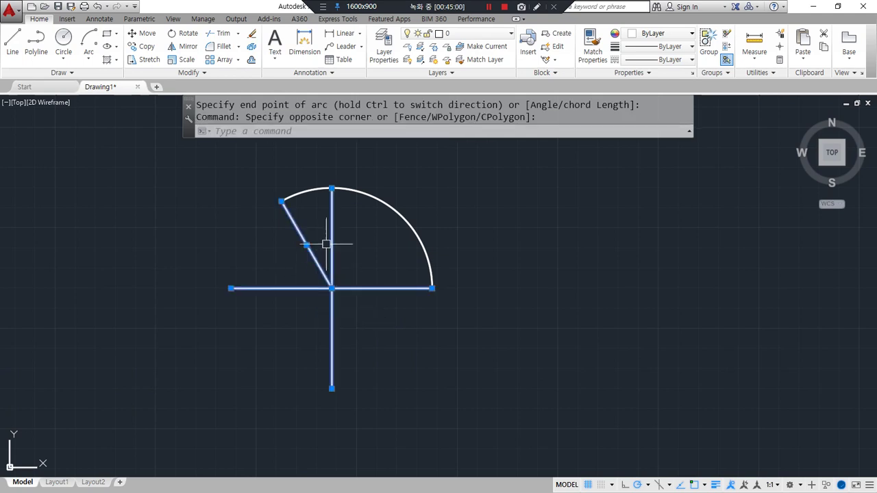
click(473, 32)
click(460, 59)
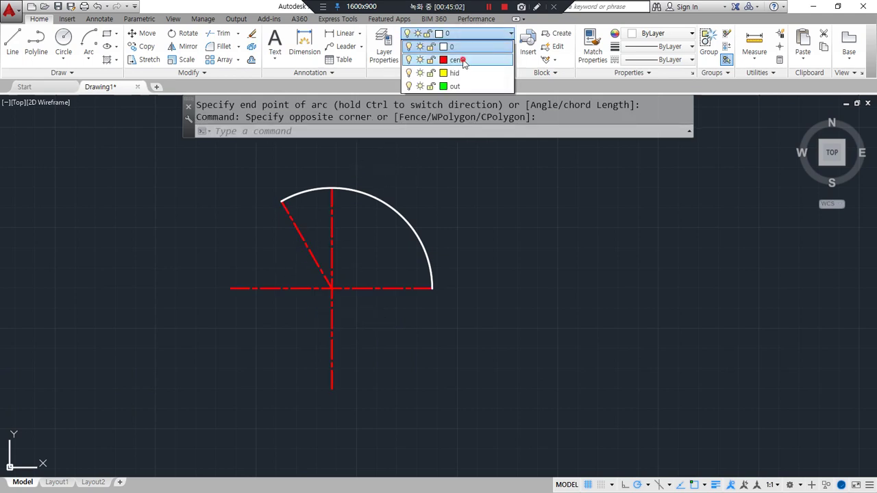
key(Escape)
key(Escape)
- Erase the arc spanning from the horizontal line to the slanted line
click(381, 201)
text(e)
key(space)
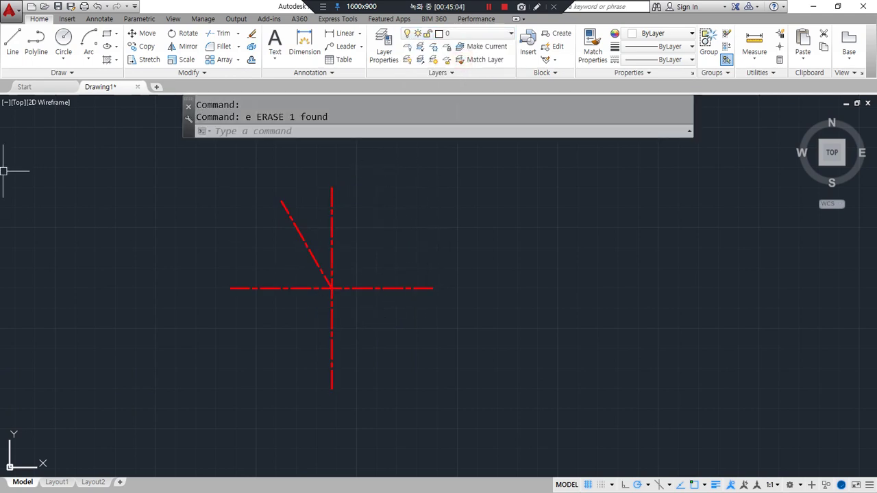
- Draw a Start, Center, Angle arc from the horizontal centreline's right end, centred on the centreline intersection, with a 120° included angle
click(96, 61)
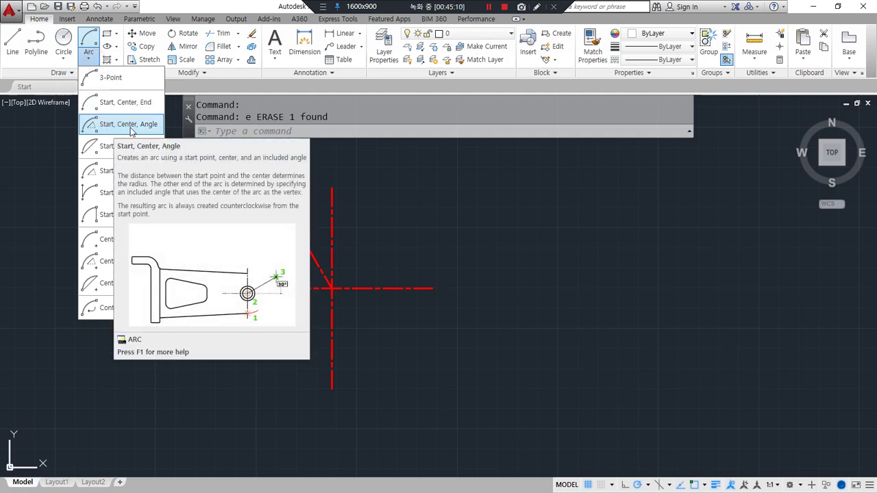
click(151, 127)
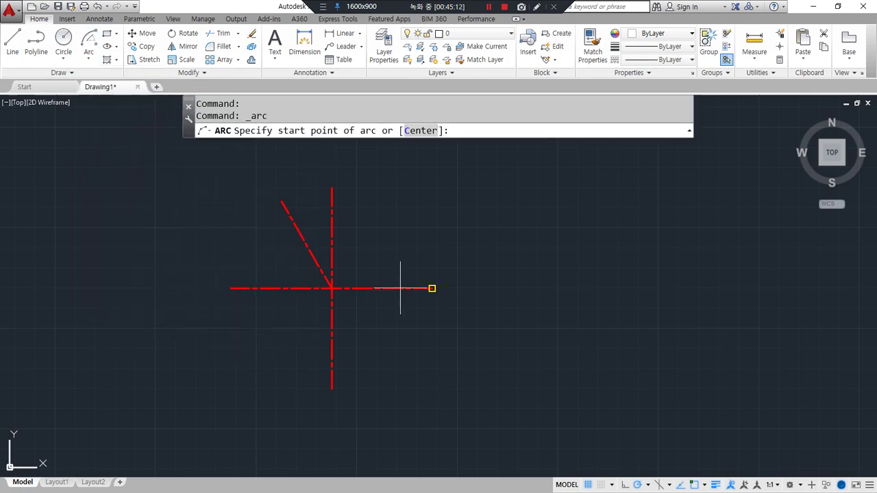
click(430, 288)
text(c)
key(Return)
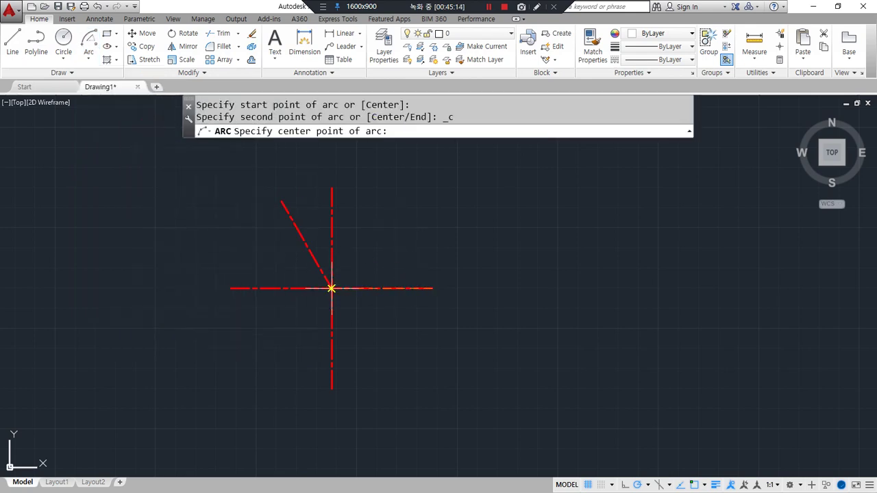
click(331, 288)
text(120)
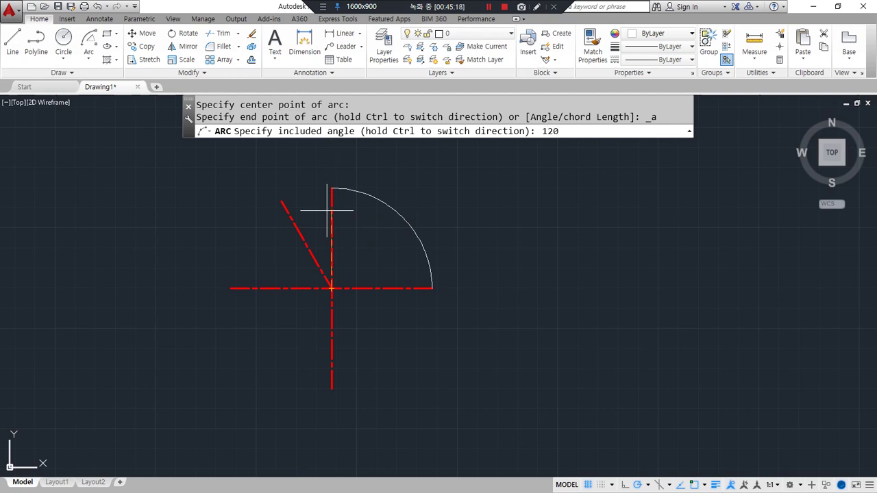
key(Return)
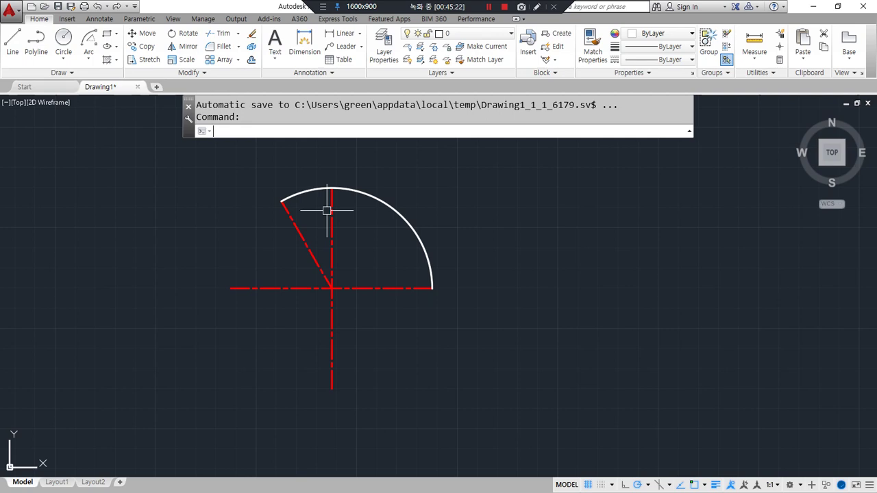
- Erase the 120° arc drawn around the centreline intersection
scroll(327, 211, up, 2)
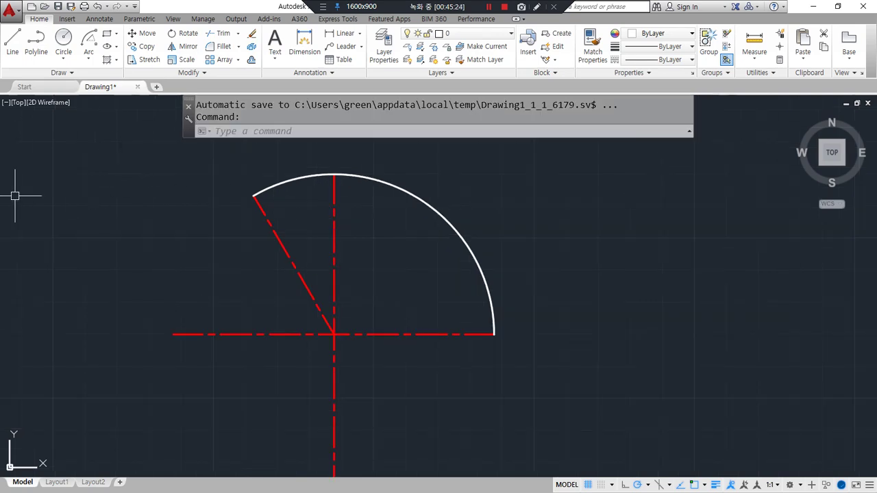
text(e)
key(Return)
- Draw a Start, Center, Length arc from the horizontal centreline's right end, centred on the intersection, with a chord length of 80
click(88, 59)
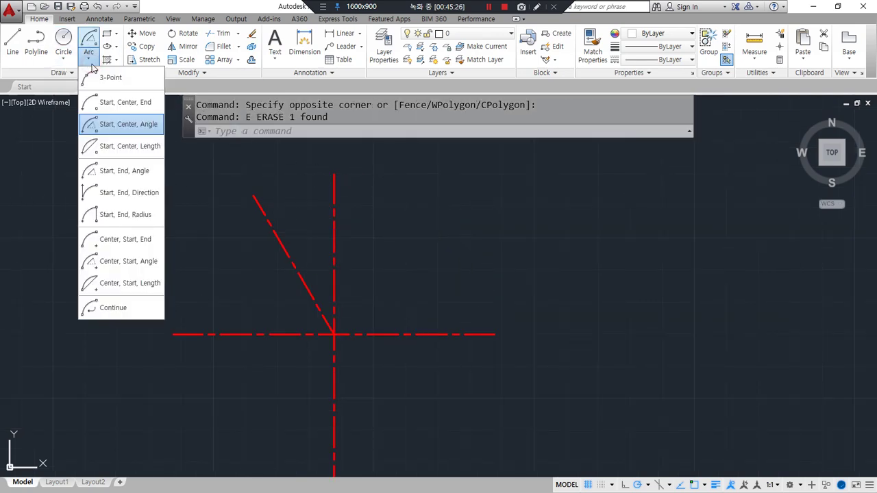
click(117, 152)
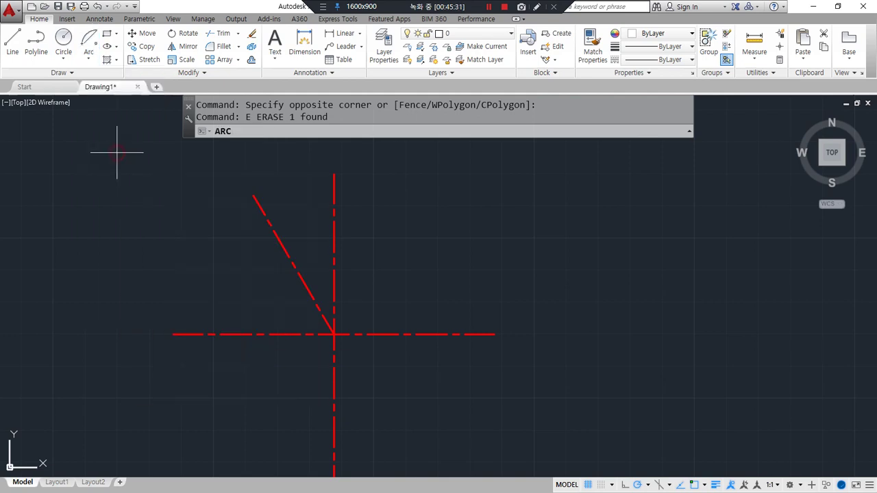
click(474, 335)
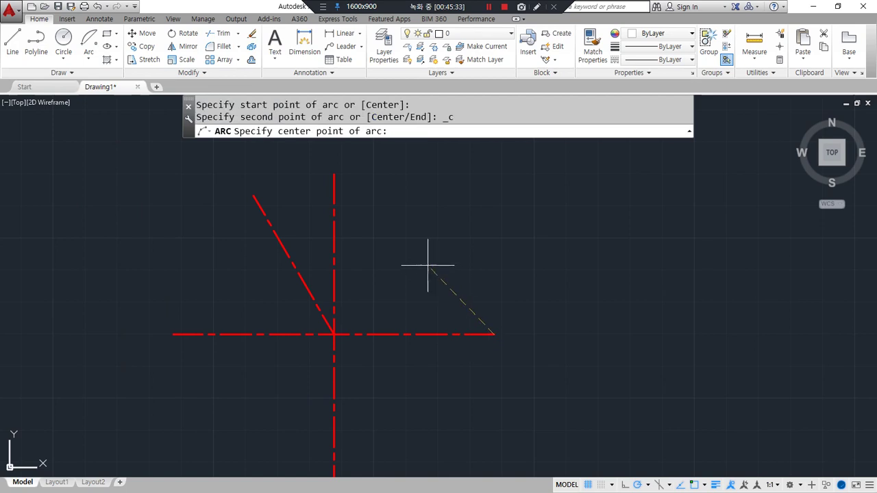
click(334, 334)
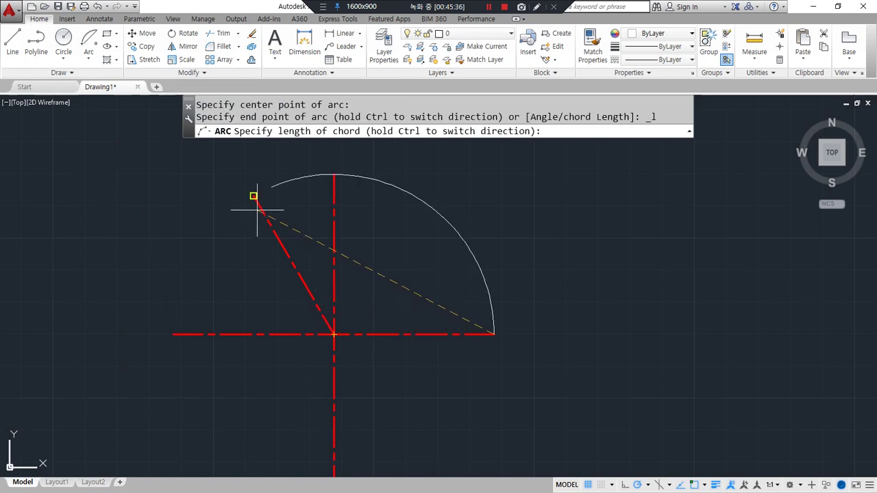
text(80)
key(Return)
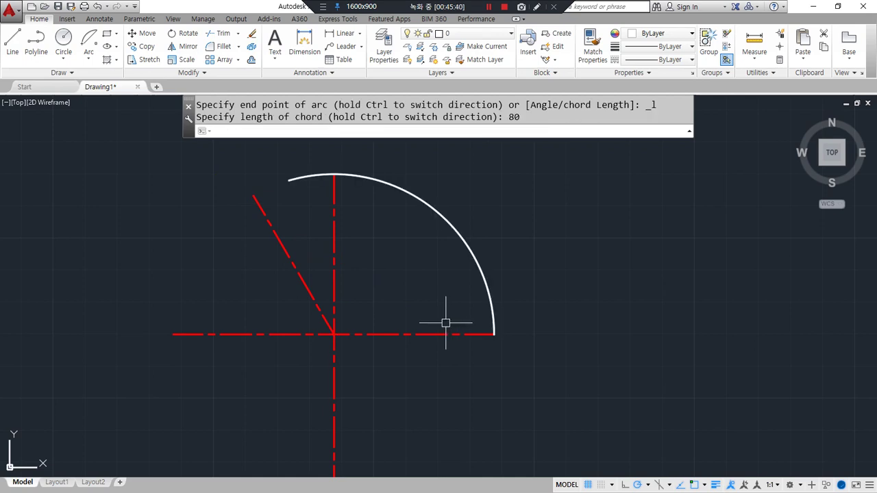
drag(493, 343, 464, 317)
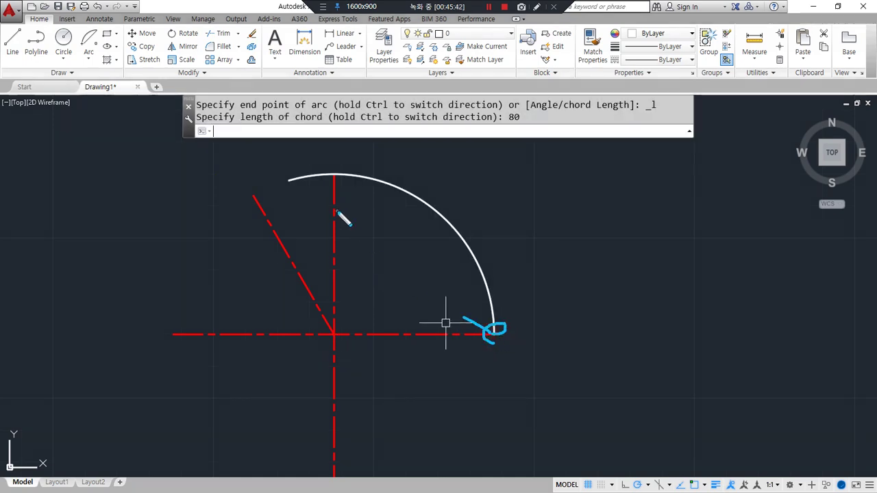
mouse_move(291, 187)
mouse_down()
mouse_move(308, 187)
mouse_move(488, 328)
mouse_up()
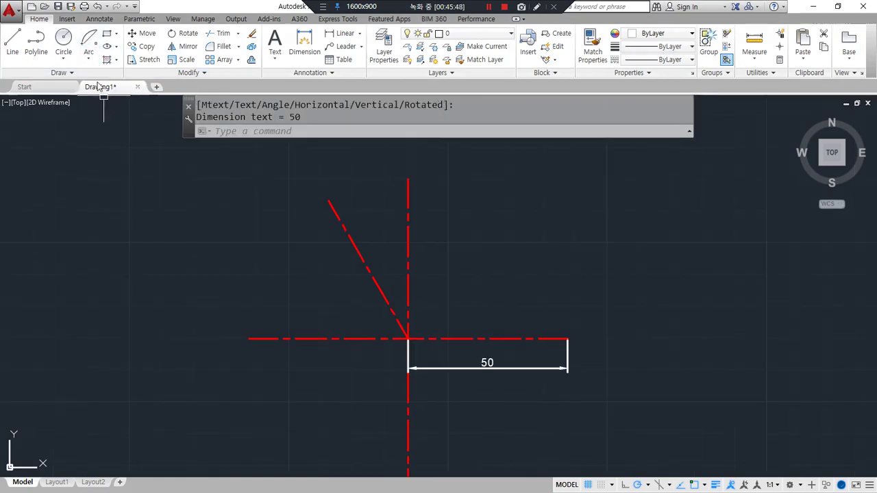
- Draw a Start, Center, Length arc from the horizontal centreline's right end, centred on the intersection, with a chord length of 86
click(90, 61)
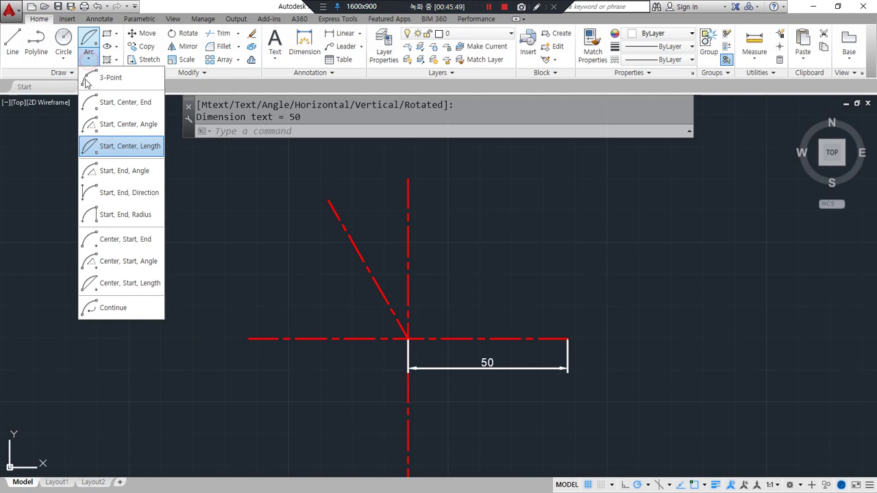
click(108, 148)
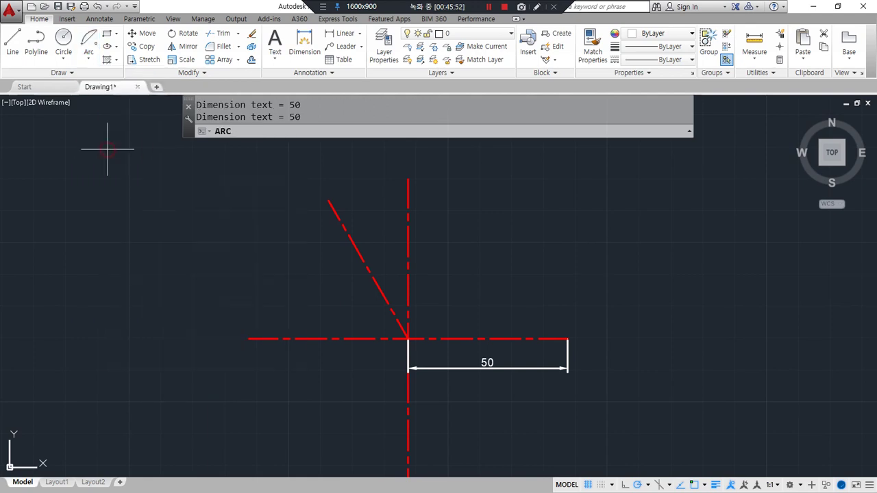
click(537, 337)
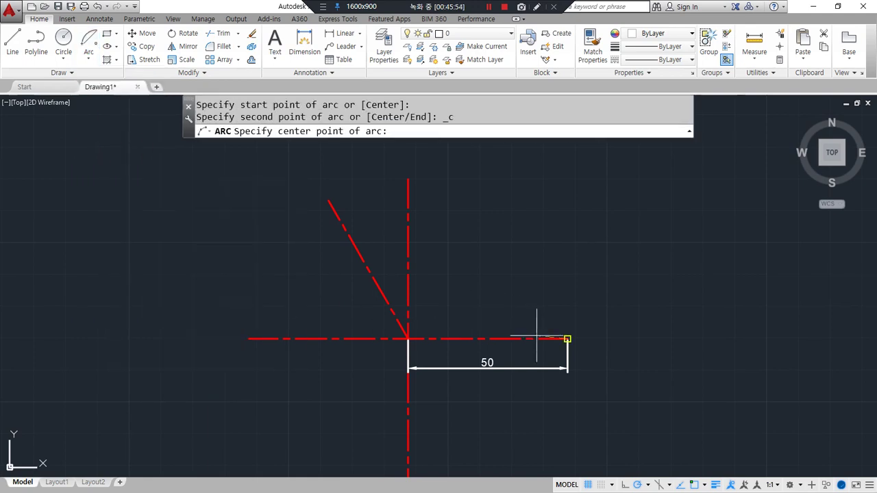
click(408, 339)
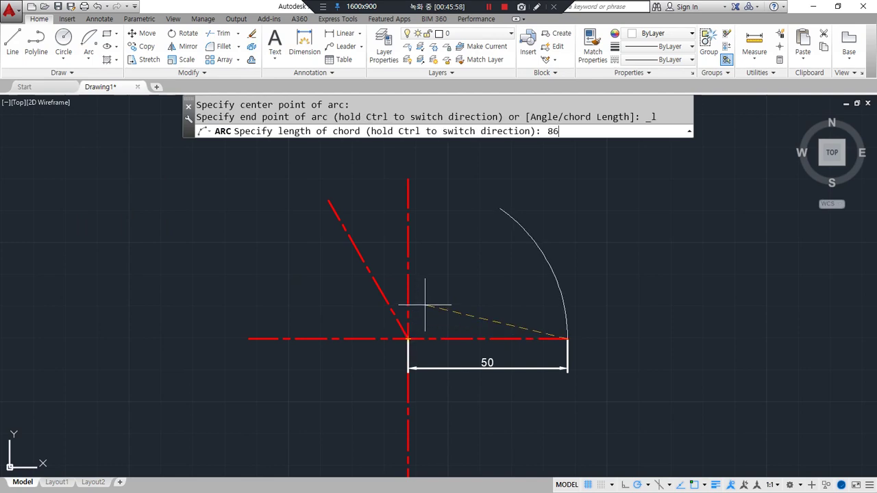
text(86)
key(Return)
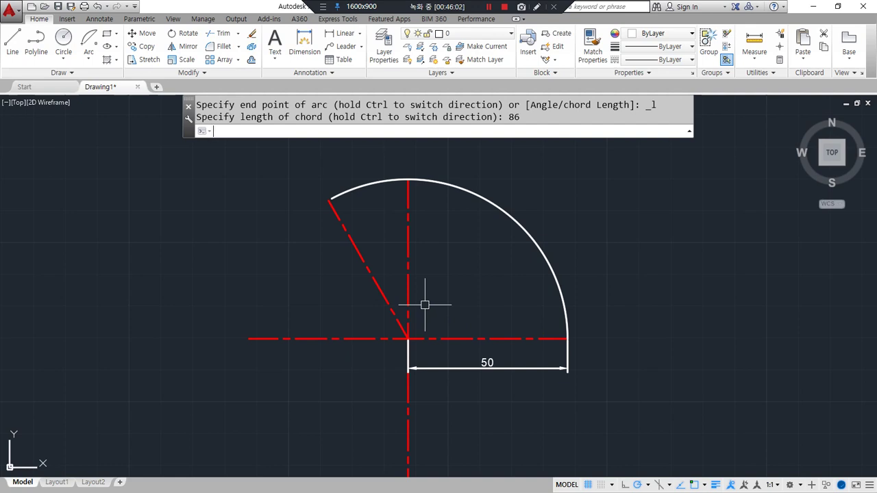
- Erase the arc with the 86 chord length
click(456, 189)
text(e)
key(Return)
- Draw a Start, Center, Length arc from the horizontal centreline's right end, centred on the intersection, with a chord length of 100
click(87, 40)
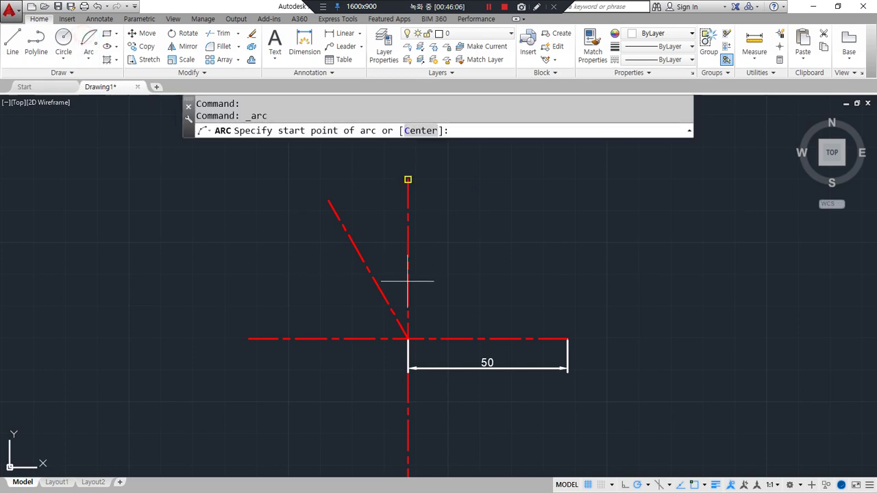
click(532, 337)
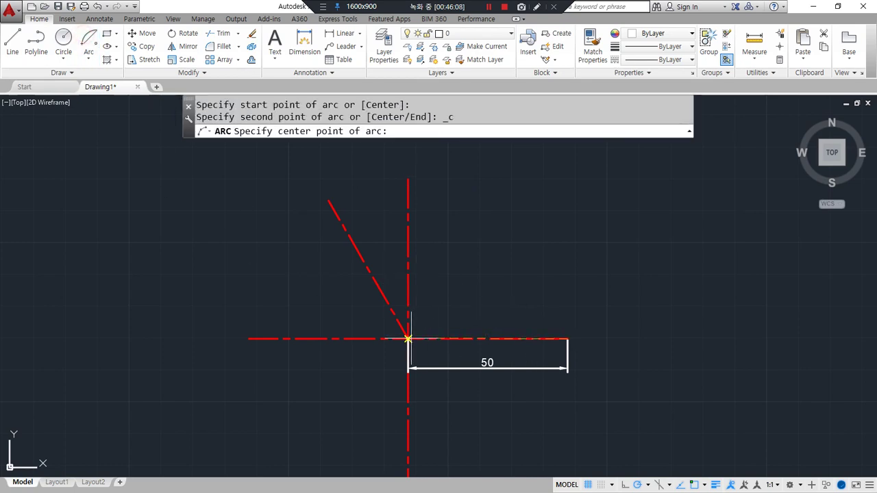
click(409, 338)
text(100)
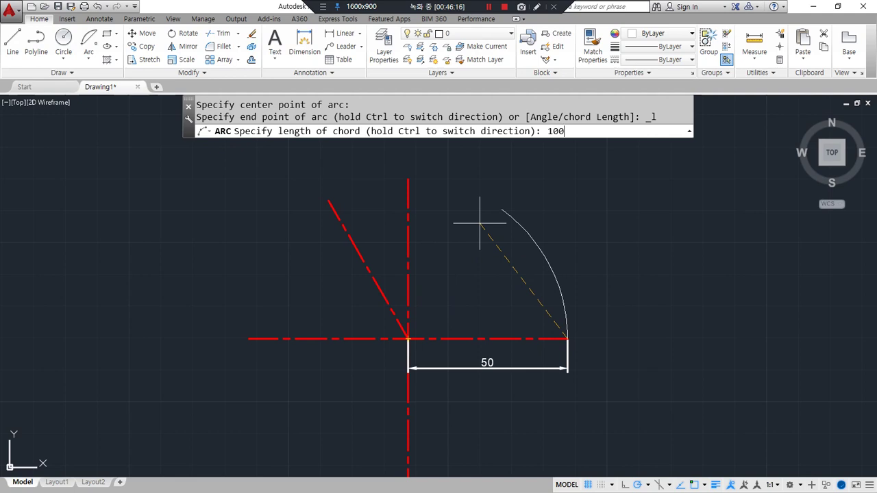
key(Return)
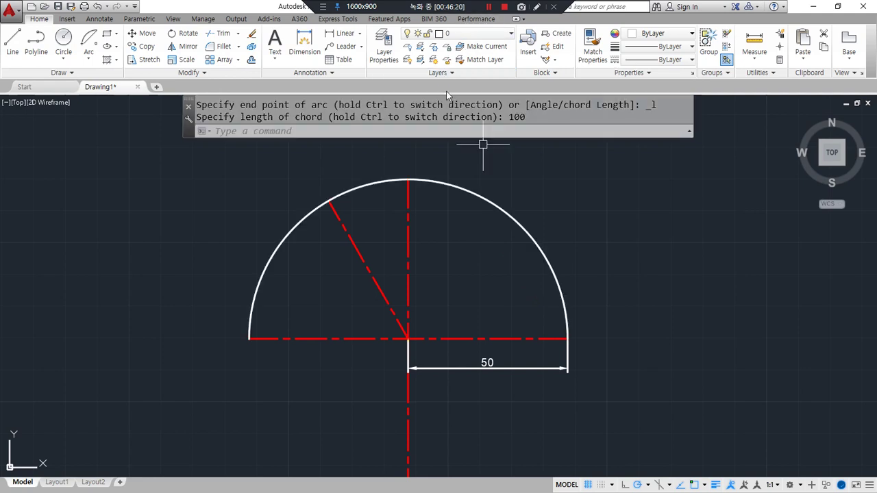
- Erase the semicircular arc with the 100 chord length
click(502, 204)
text(e)
key(Return)
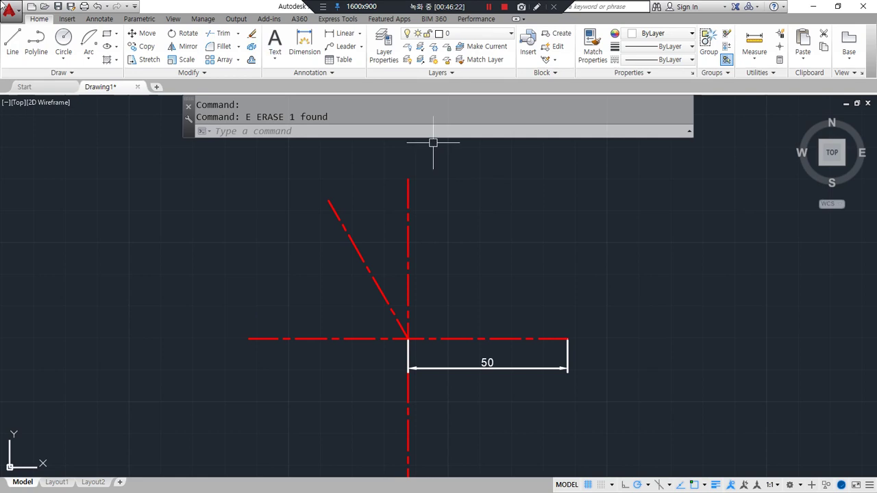
- Try to draw a Start, Center, Length arc on the same start and centre points with a chord length of 100.0000001
click(88, 41)
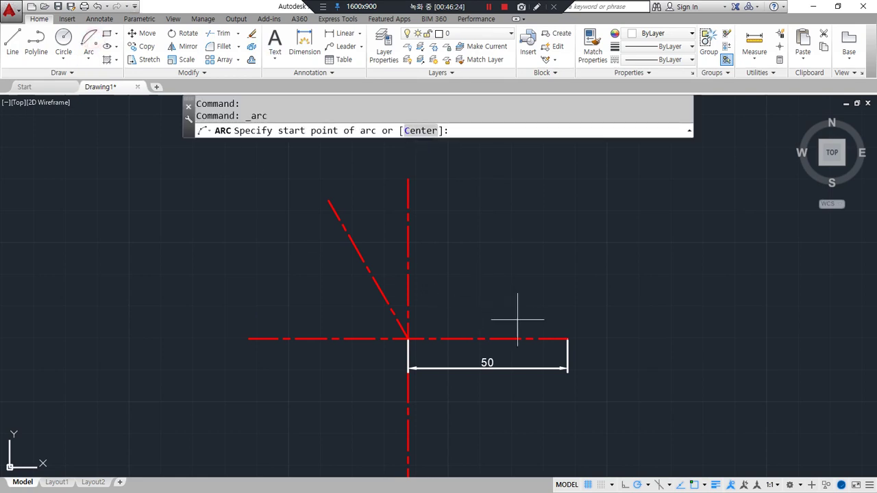
click(529, 338)
click(408, 339)
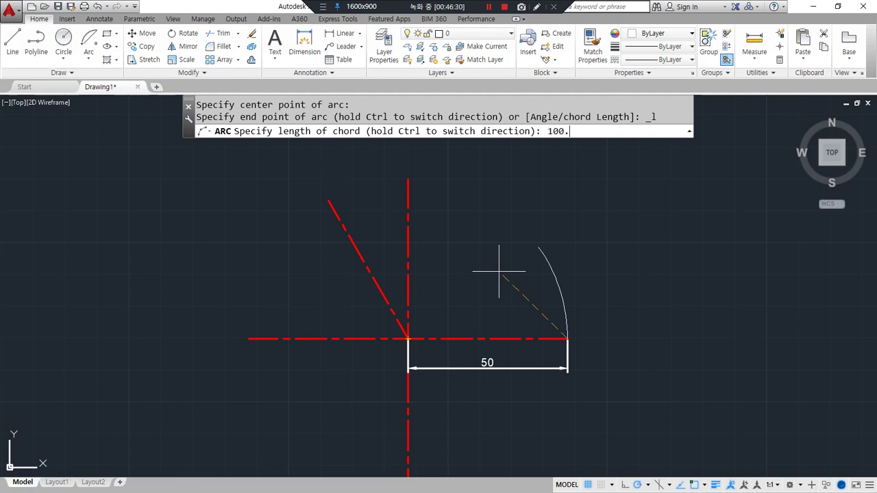
text(100.0000001)
key(Return)
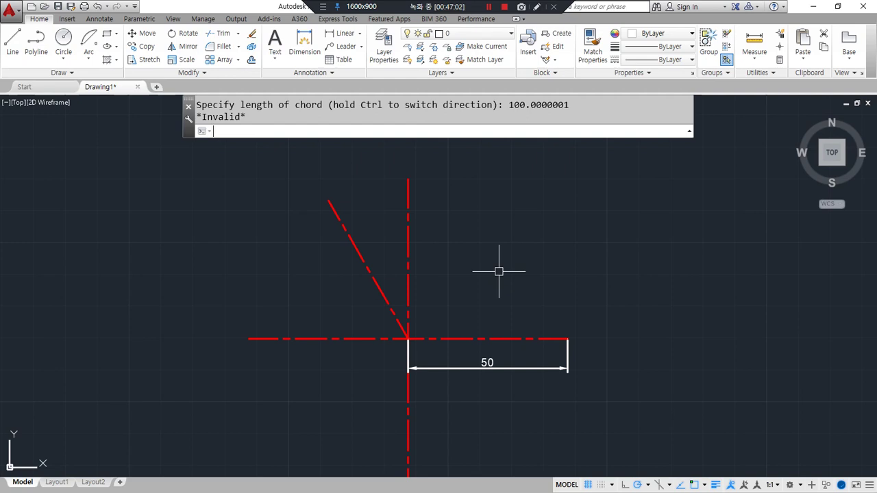
- Draw a Start, End, Angle arc from the horizontal centreline's right end to the slanted line's upper end with a 120° included angle
click(89, 59)
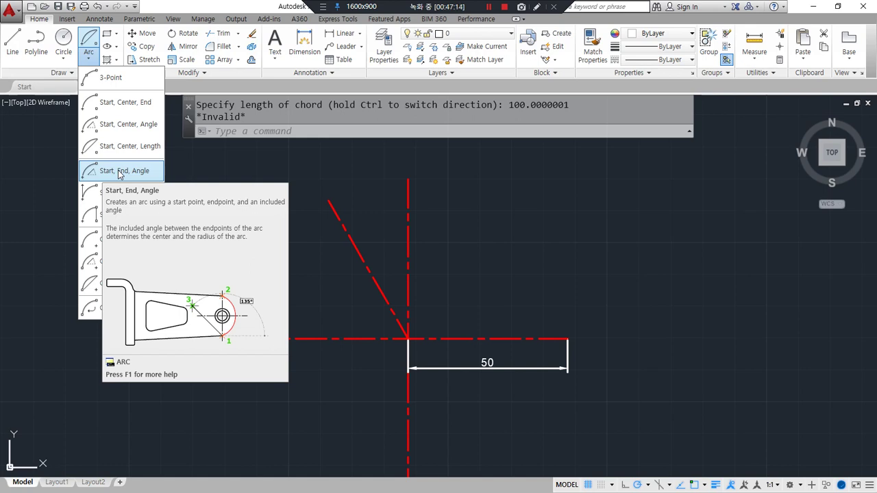
click(119, 172)
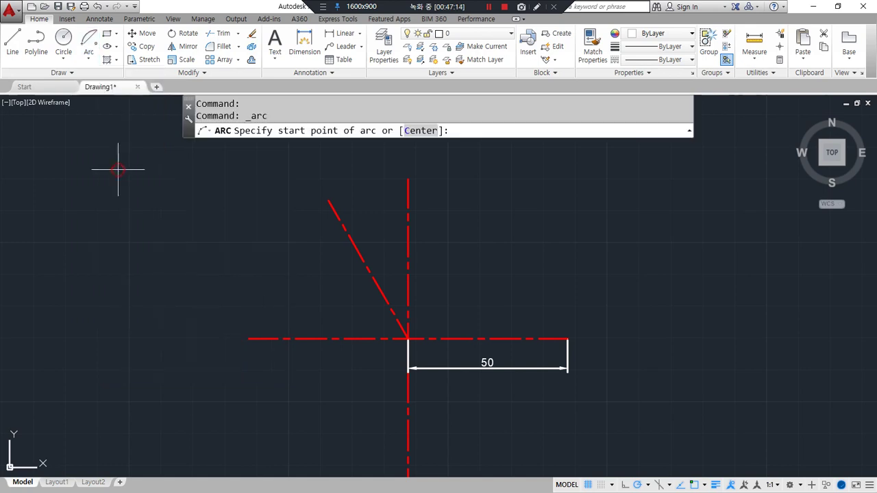
click(547, 338)
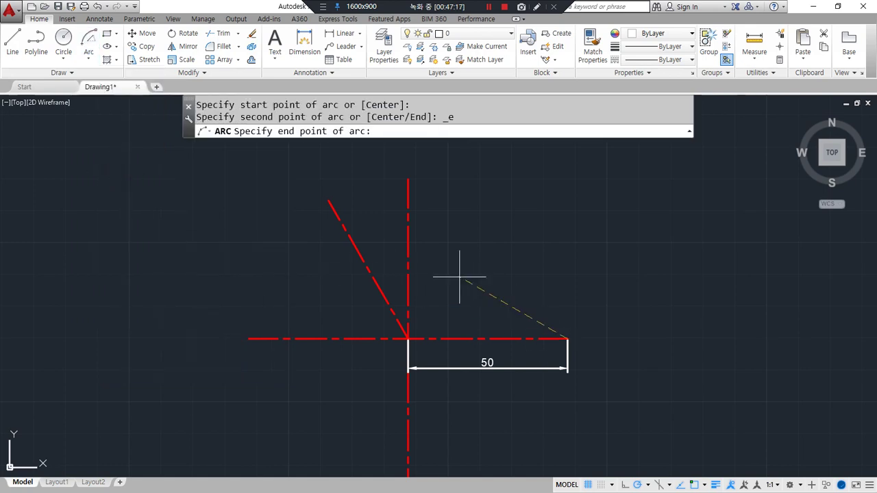
click(334, 220)
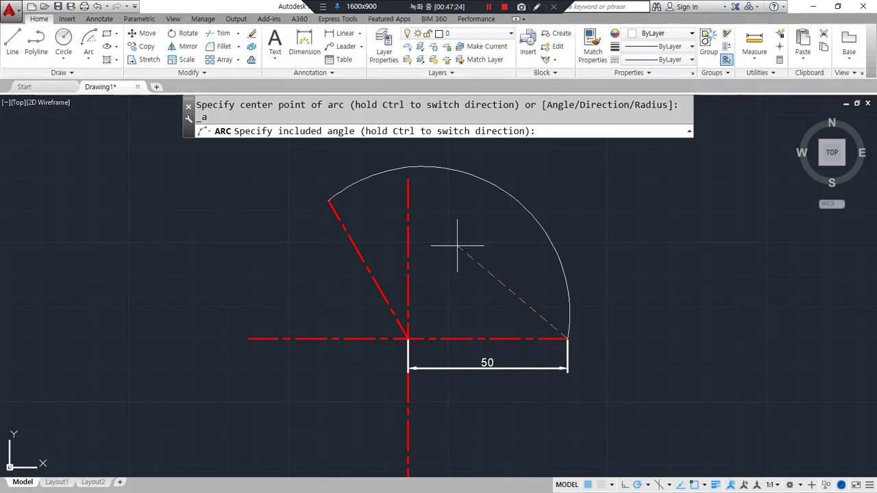
text(120)
key(Return)
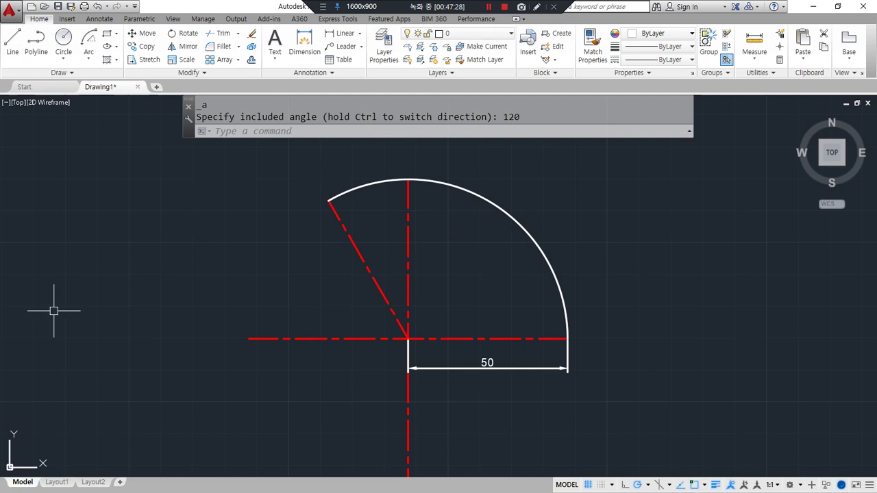
- Erase the arc spanning from the horizontal centreline to the slanted line
click(560, 254)
click(525, 278)
text(e)
key(Return)
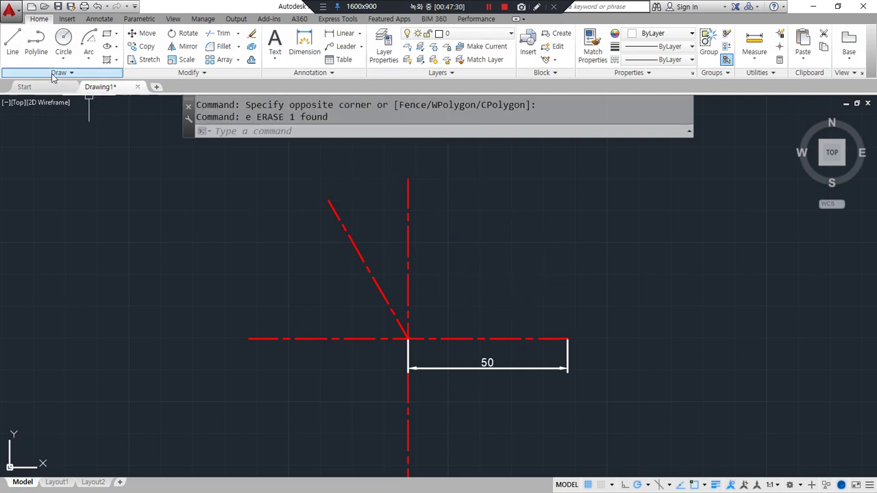
- Draw a Start, End, Direction arc from the horizontal centreline's right end to the slanted line's upper end with a 90° start tangent
click(88, 58)
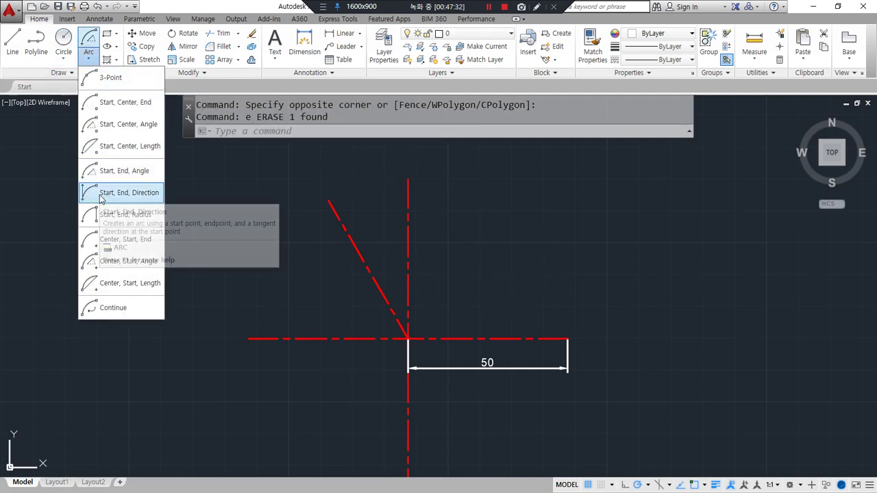
click(146, 194)
click(568, 339)
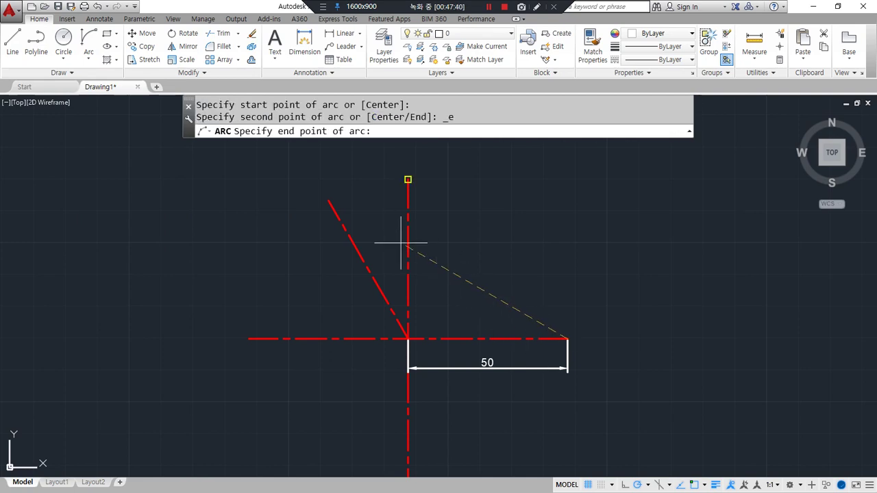
click(330, 201)
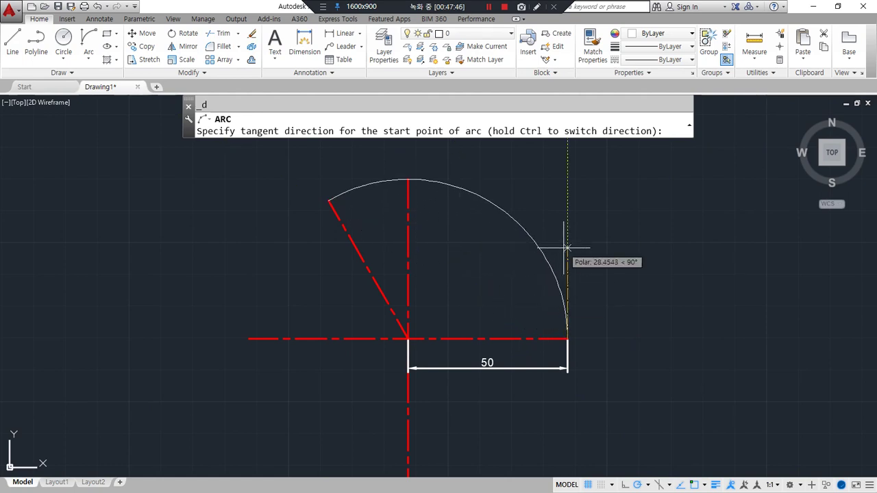
click(567, 248)
key(Return)
key(Escape)
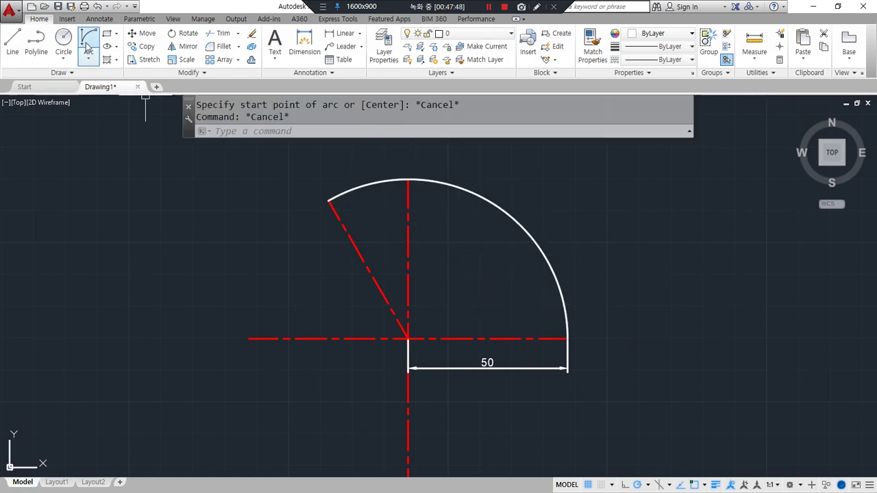
- Draw another Start, End, Direction arc between the same endpoints, with the start tangent running left along the horizontal centreline
click(87, 48)
click(568, 338)
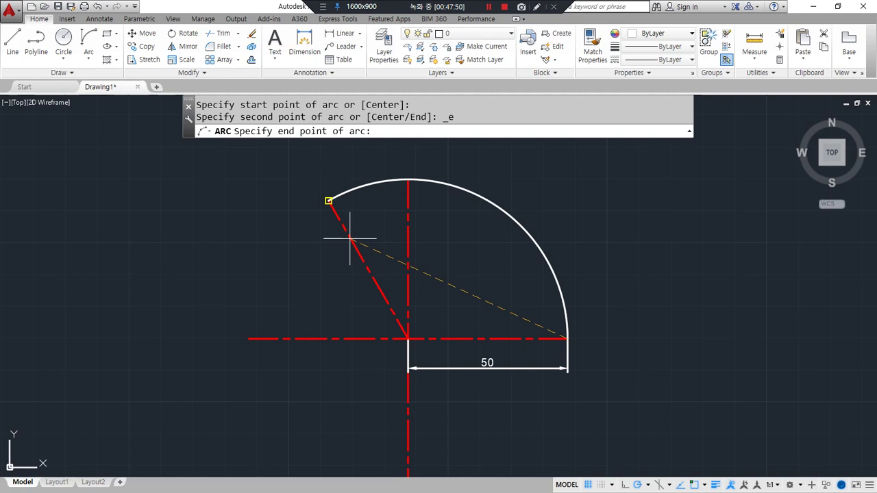
click(349, 239)
click(336, 320)
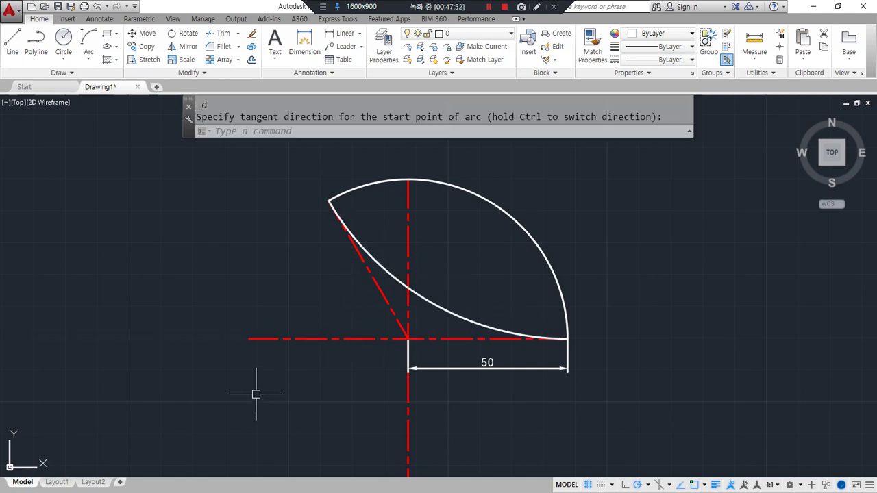
- Draw a third Start, End, Direction arc between the same endpoints with a straight downward start tangent, and erase all three arcs
click(88, 48)
click(568, 339)
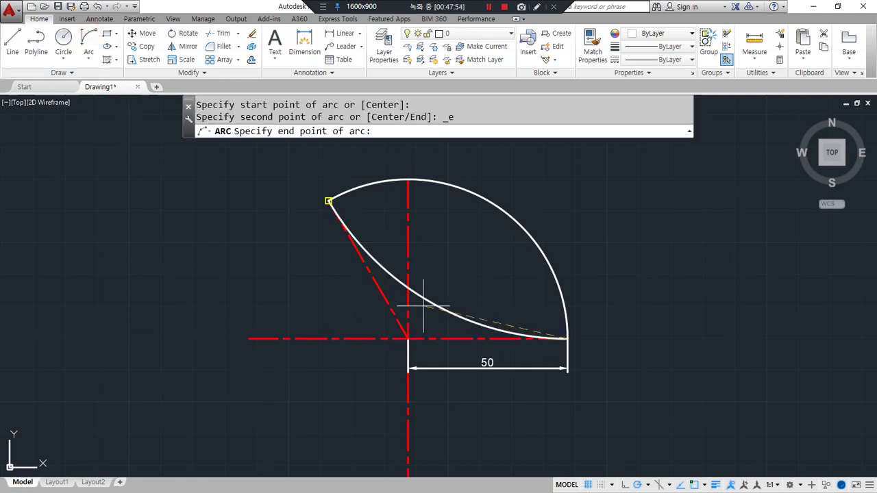
click(321, 210)
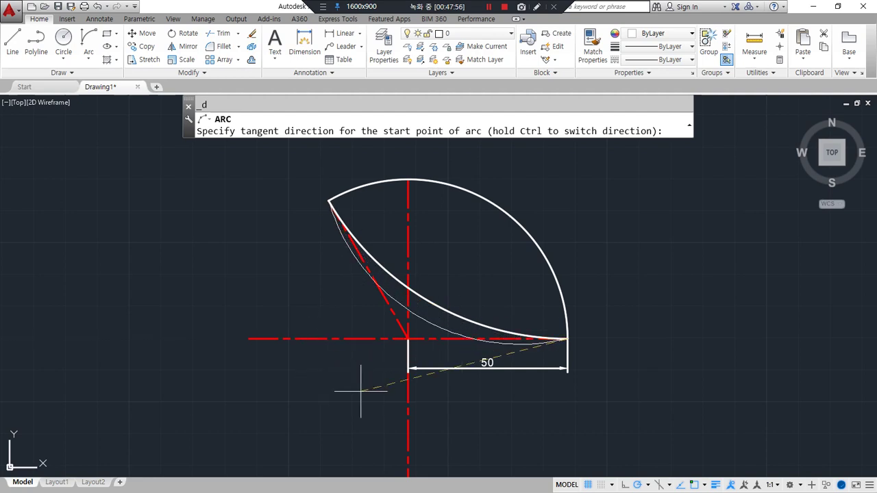
click(553, 408)
middle_drag(433, 352, 438, 304)
scroll(438, 304, down, 2)
scroll(358, 319, up, 2)
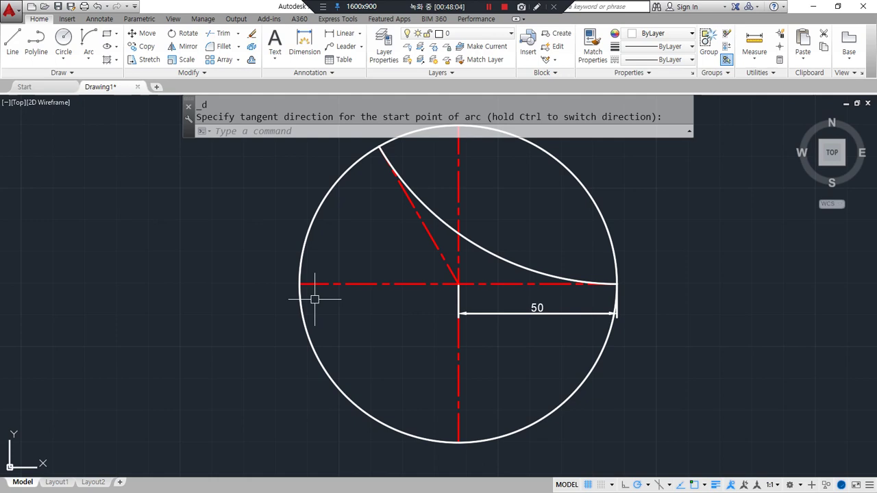
middle_drag(313, 294, 272, 325)
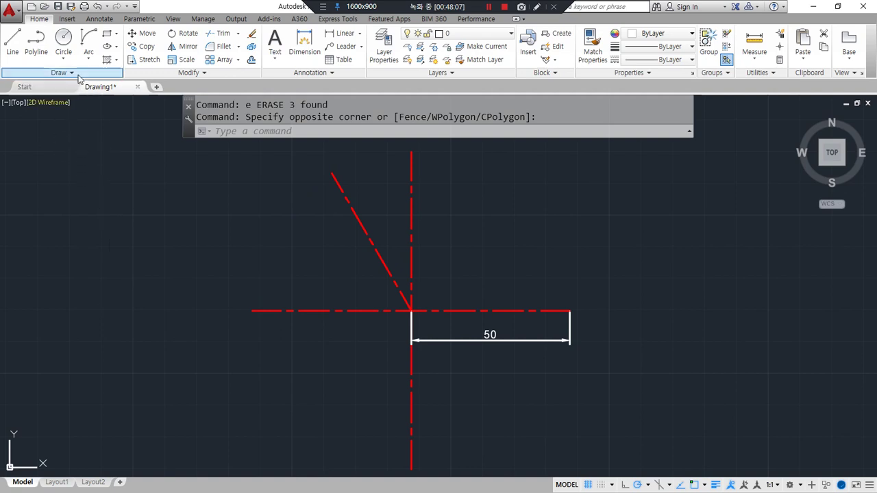
- Draw a Start, End, Radius arc from the horizontal centreline's right end to the slanted line's upper end with radius 50
click(87, 59)
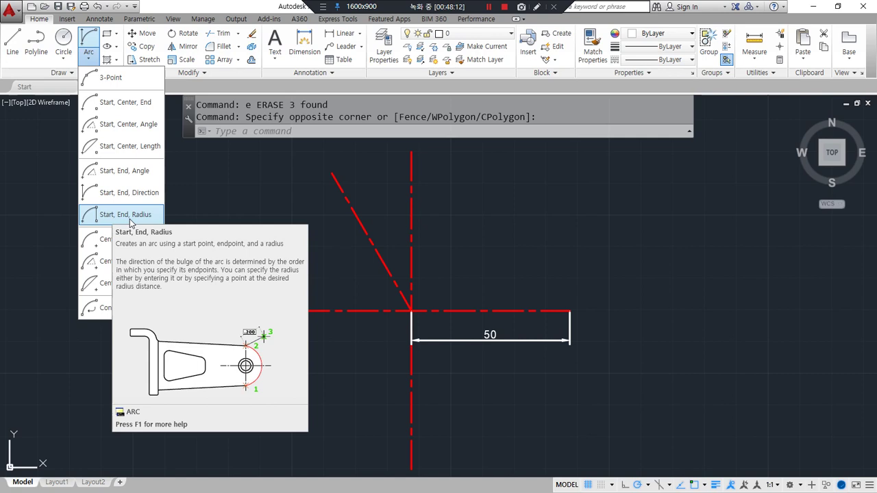
click(94, 218)
click(528, 306)
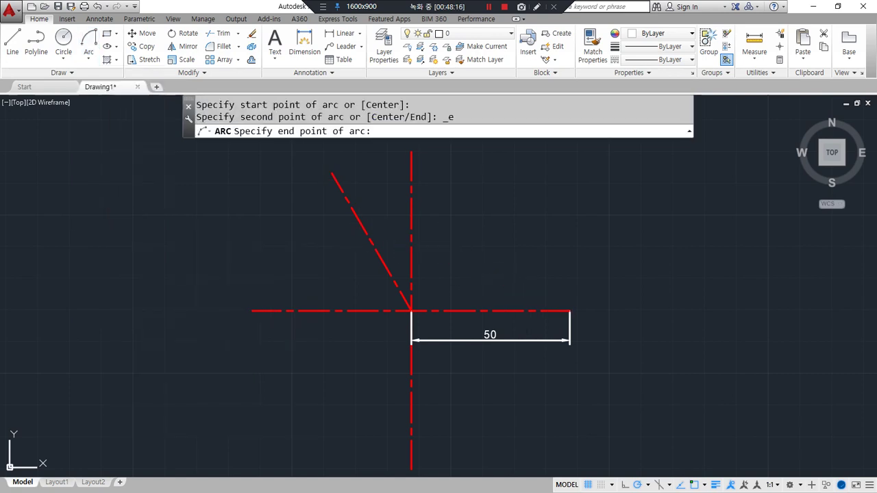
click(362, 231)
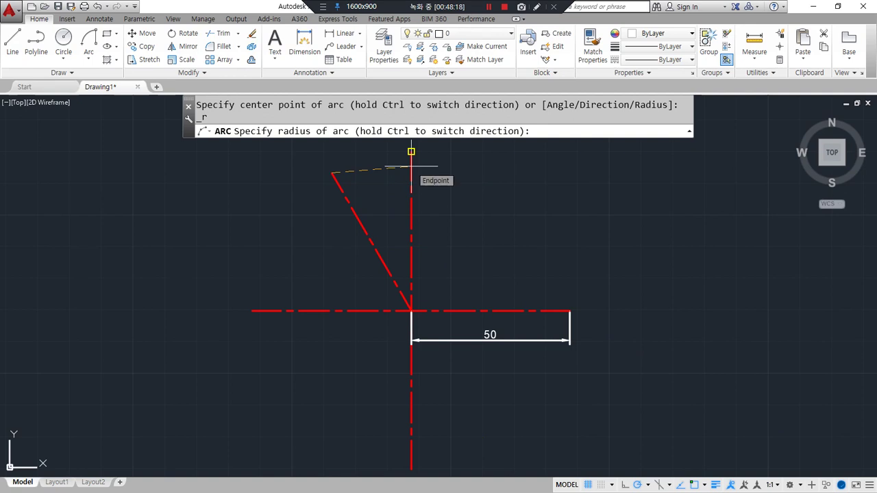
text(50)
key(Return)
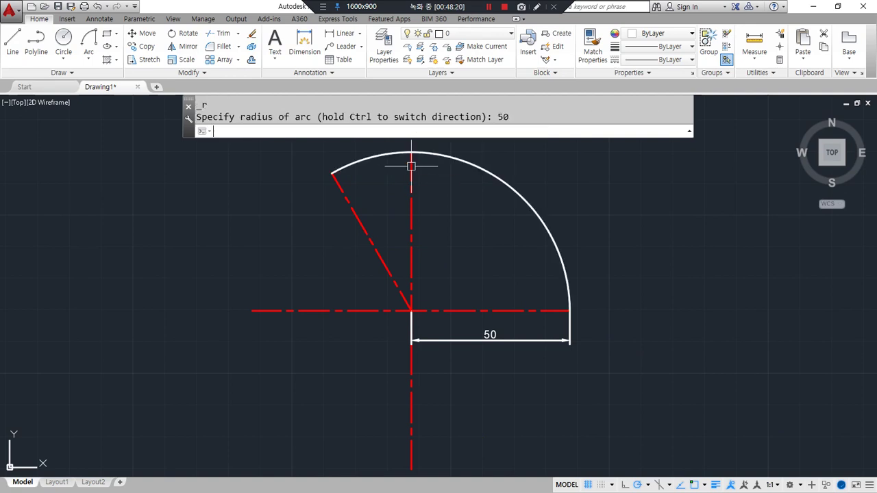
- Draw a second Start, End, Radius arc in reverse, from the slanted line's upper end to the horizontal centreline's right end, radius 50
middle_drag(411, 166, 396, 185)
key(Return)
click(89, 41)
click(318, 194)
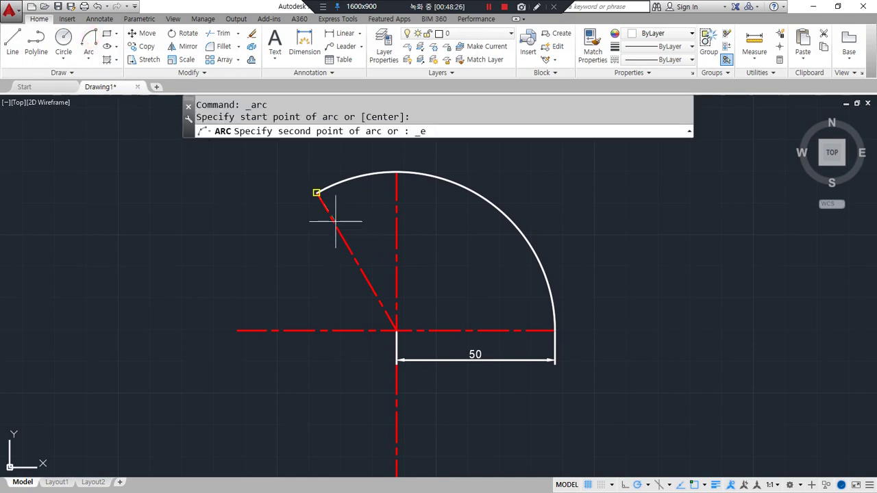
click(518, 326)
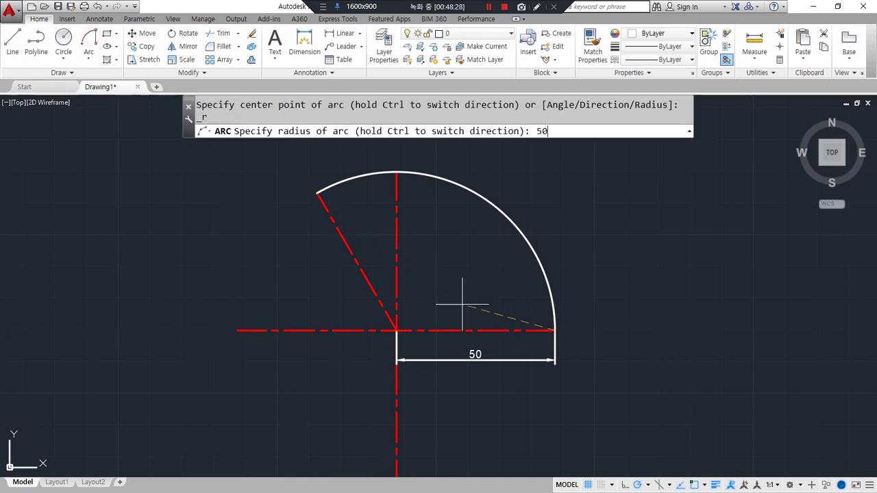
text(50)
key(Return)
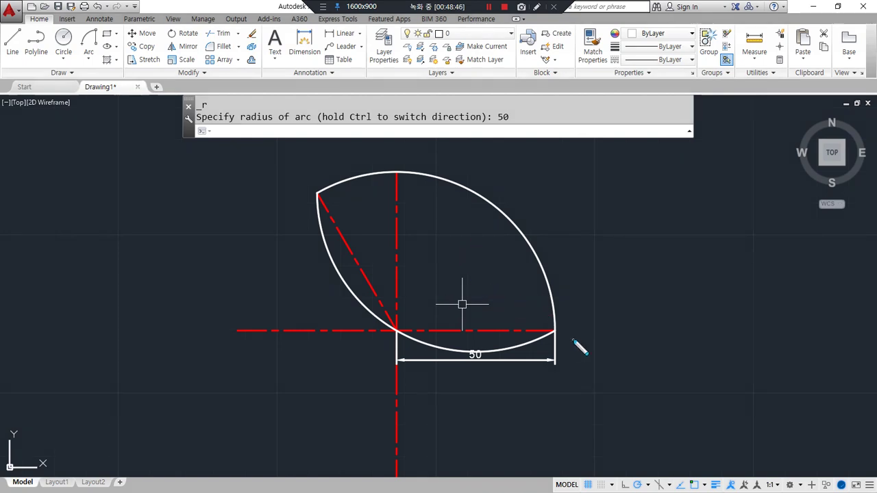
drag(555, 327, 562, 336)
mouse_move(529, 337)
mouse_down()
mouse_move(560, 351)
mouse_move(580, 246)
mouse_move(535, 178)
mouse_move(534, 192)
mouse_move(551, 176)
mouse_up()
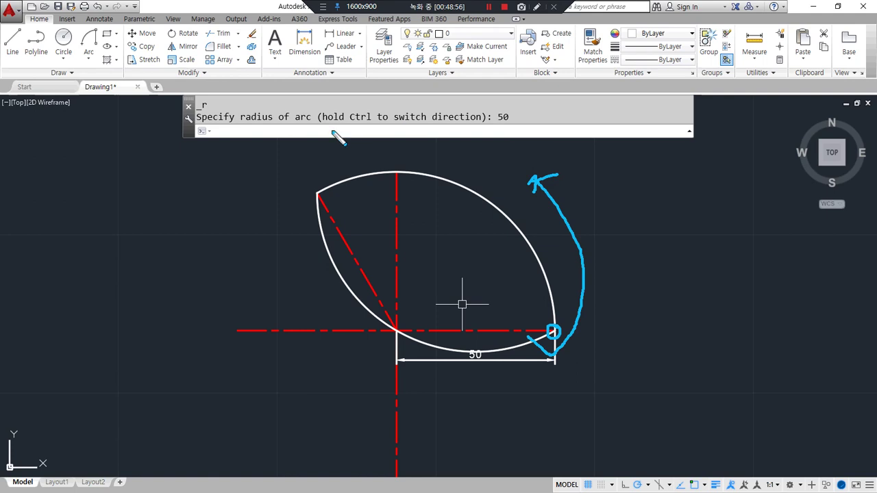
mouse_move(318, 186)
mouse_down()
mouse_move(314, 193)
mouse_move(327, 195)
mouse_up()
mouse_move(322, 163)
mouse_down()
mouse_move(280, 226)
mouse_move(315, 287)
mouse_move(322, 285)
mouse_move(311, 294)
mouse_up()
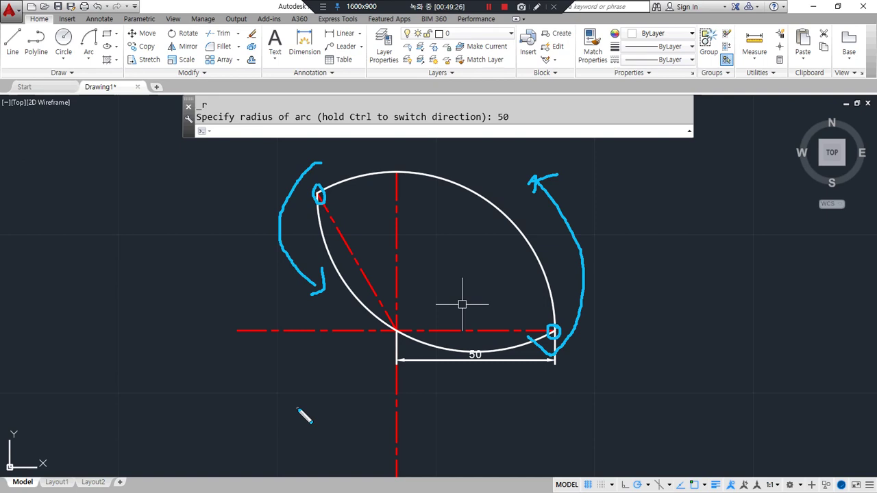
key(Escape)
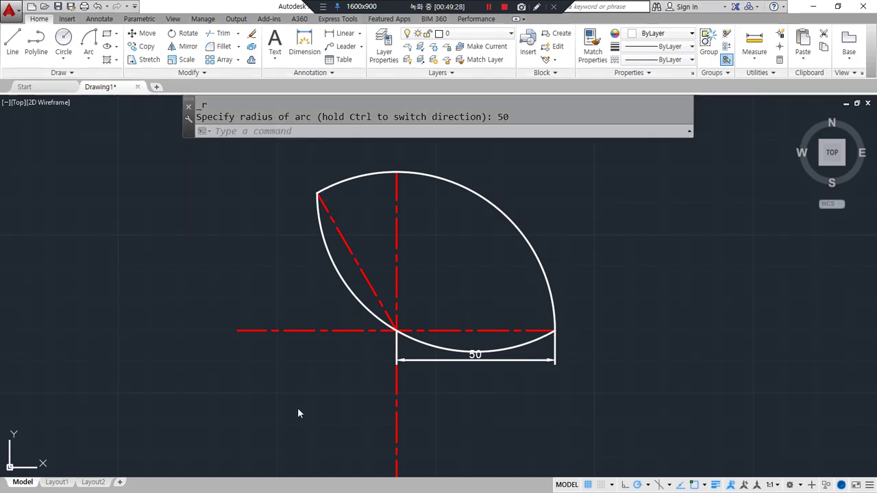
- Erase all arcs, centrelines and the dimension, and zoom to the whole drawing area
click(661, 435)
click(325, 269)
text(e)
key(space)
text(z)
key(space)
text(a)
key(space)
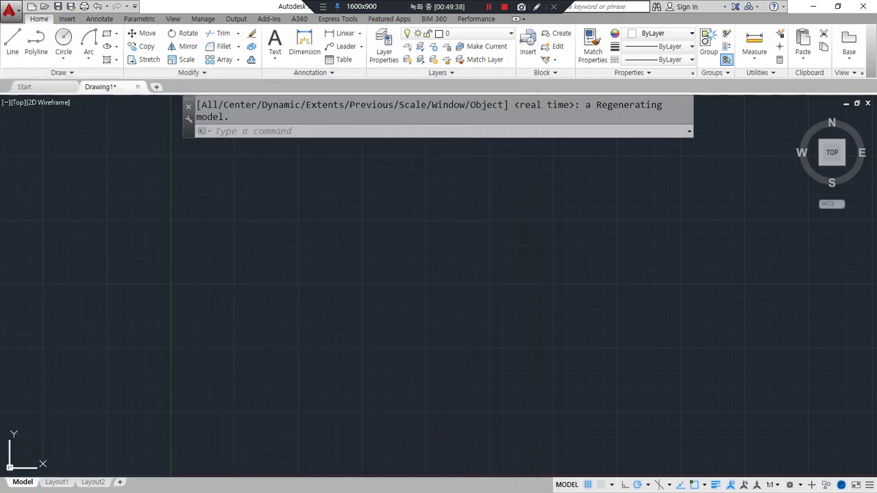
- Switch to the browser page of practice drawings, examine the six-slotted wheel with the Ø95 outline, and return to the drawing
key(alt+Tab)
scroll(263, 245, down, 20)
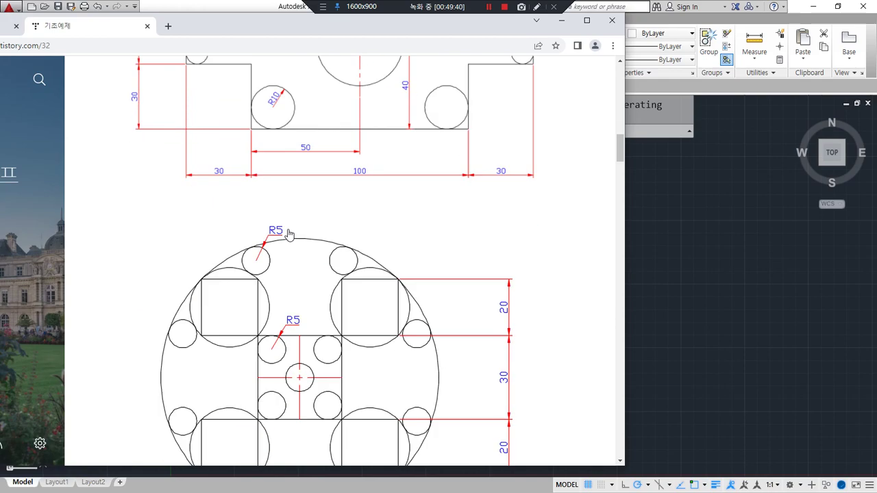
scroll(286, 242, down, 20)
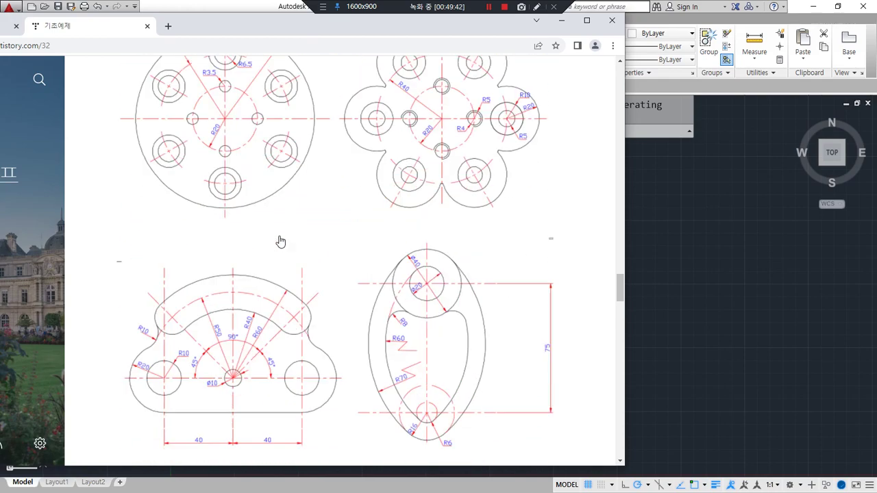
scroll(280, 240, down, 15)
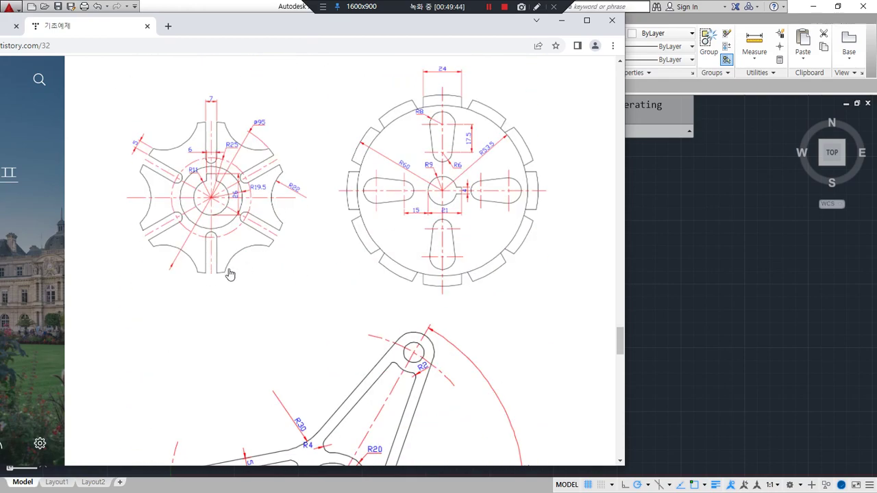
mouse_move(137, 298)
mouse_down()
mouse_move(205, 84)
mouse_move(233, 287)
mouse_move(140, 271)
mouse_up()
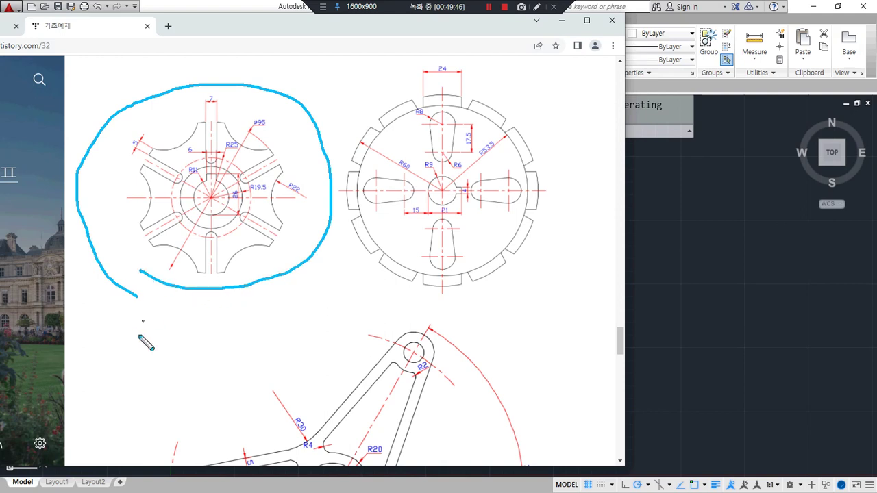
mouse_move(177, 306)
mouse_down()
mouse_move(229, 310)
mouse_move(327, 290)
mouse_move(199, 295)
mouse_up()
key(Escape)
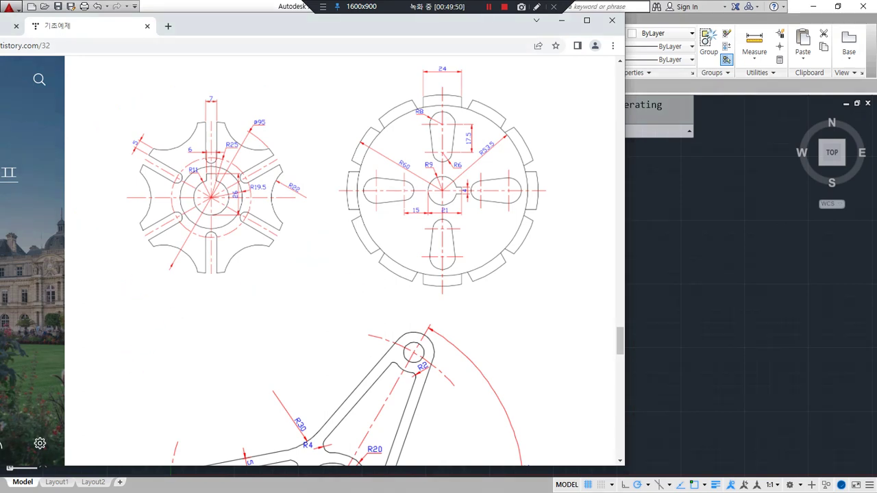
click(562, 20)
- Draw four construction lines through one common point: horizontal, vertical, and at 30° and 150°
text(xl)
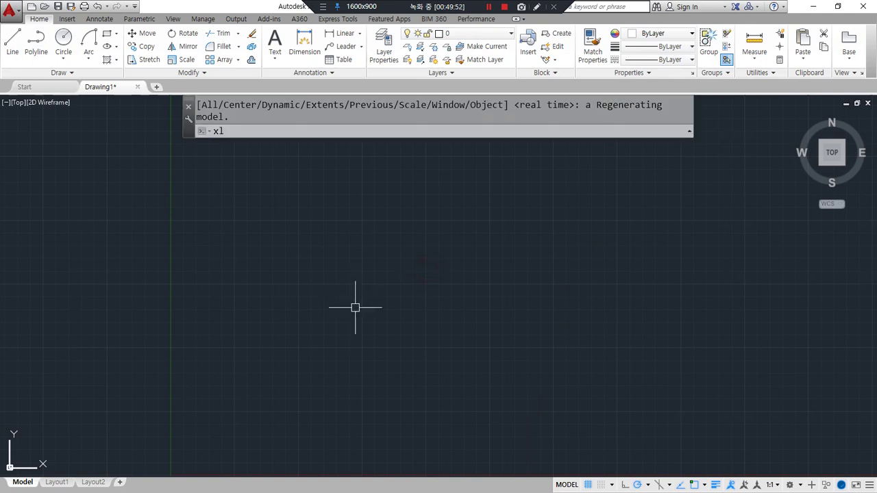
key(Return)
click(429, 301)
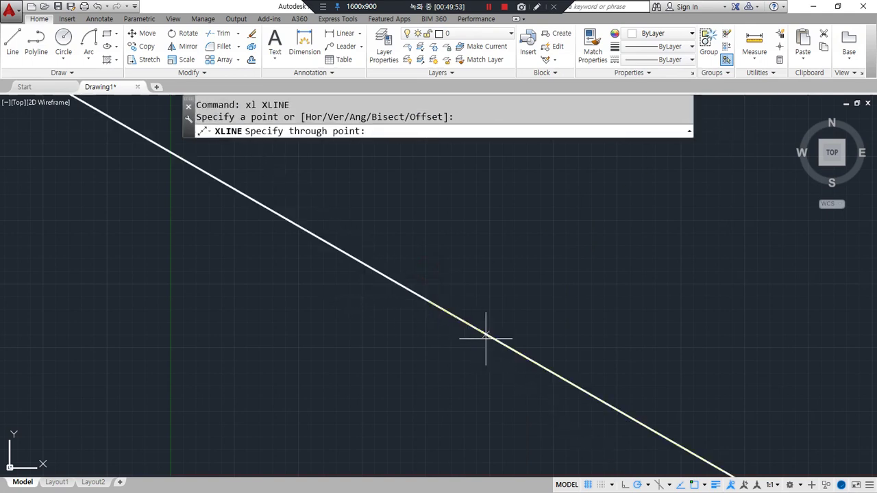
click(513, 301)
click(503, 258)
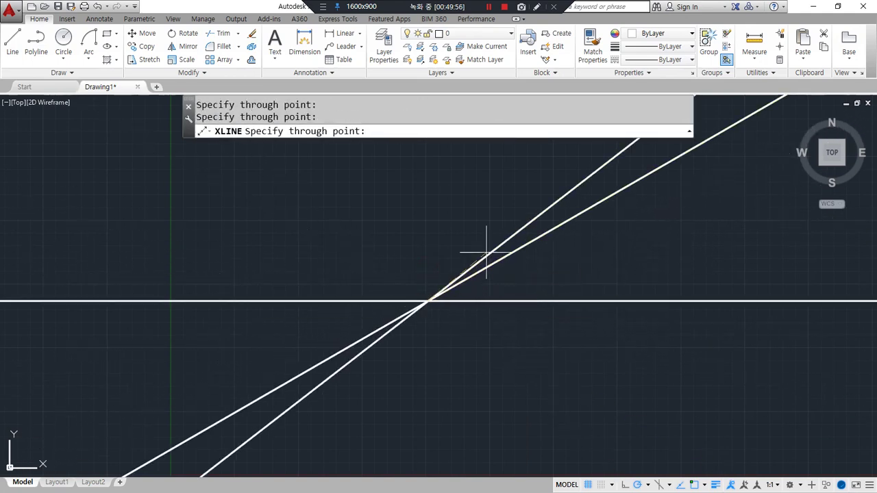
click(428, 249)
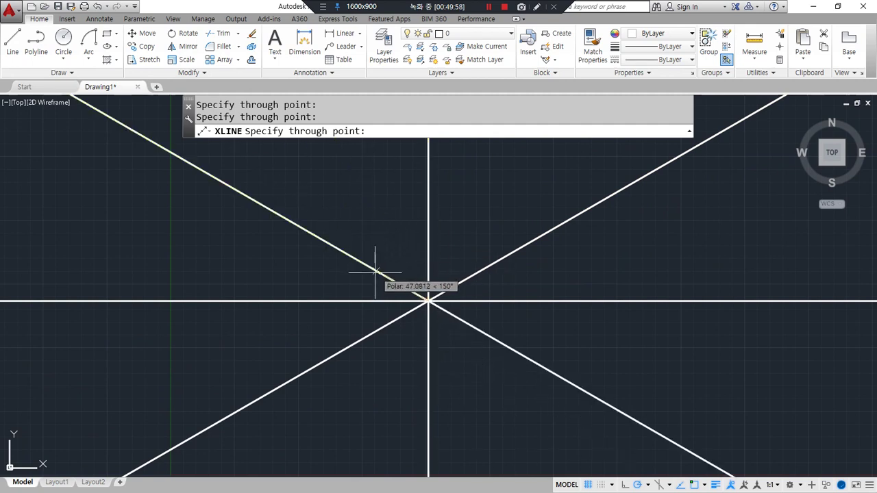
click(375, 272)
key(Return)
- Move all four construction lines to the red cen layer
click(428, 350)
click(454, 343)
click(410, 274)
click(466, 33)
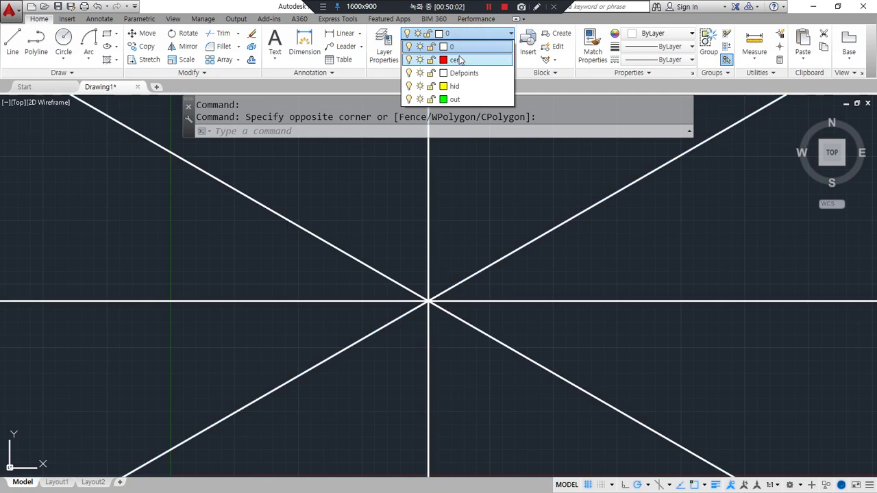
click(458, 60)
key(Escape)
key(Escape)
- Draw a circle of radius 11 centred on the intersection of the centrelines
scroll(446, 299, up, 2)
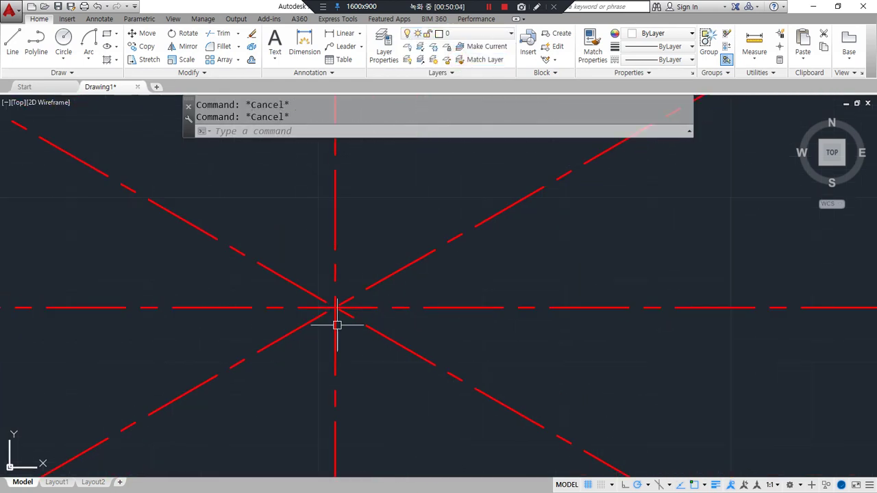
text(c)
key(Return)
click(335, 307)
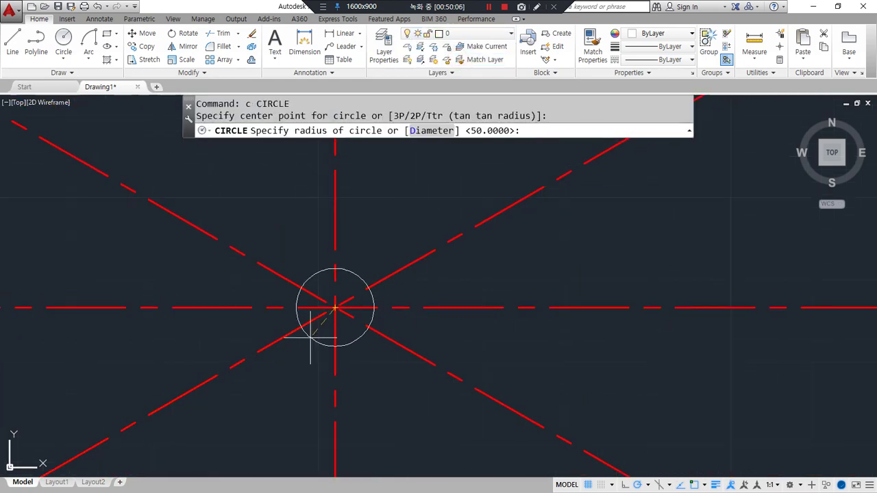
key(Return)
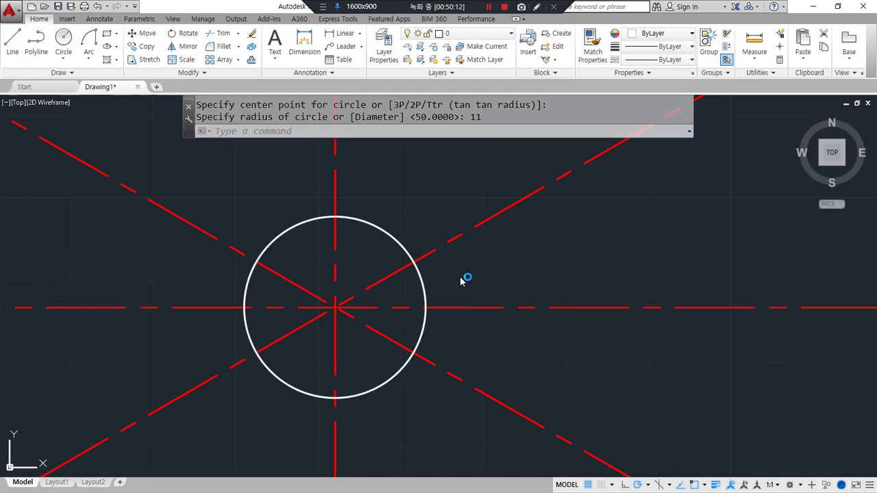
key(Escape)
key(Escape)
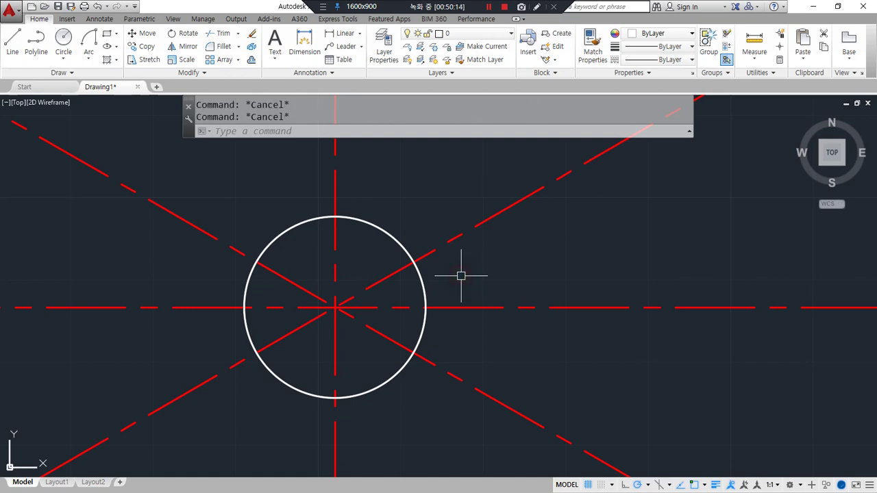
- Draw a horizontal construction line through the lowest quadrant point of the radius 11 circle
text(xl)
key(Return)
text(h)
key(Return)
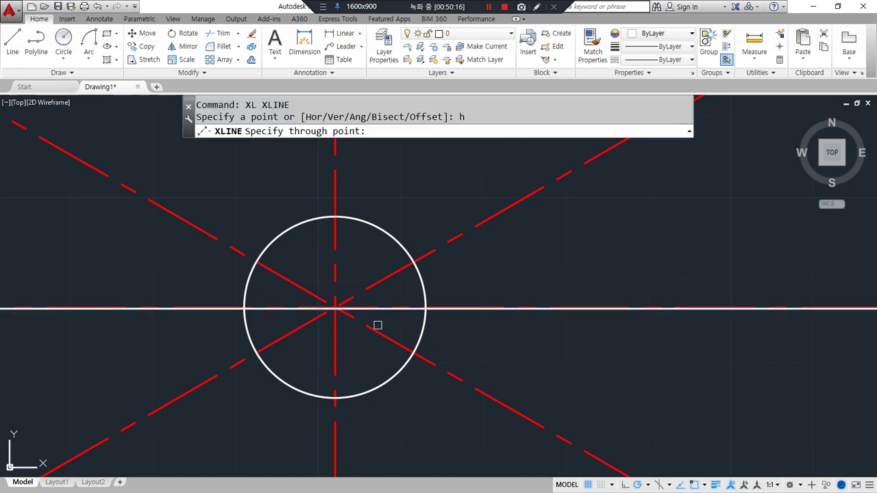
click(335, 397)
key(Return)
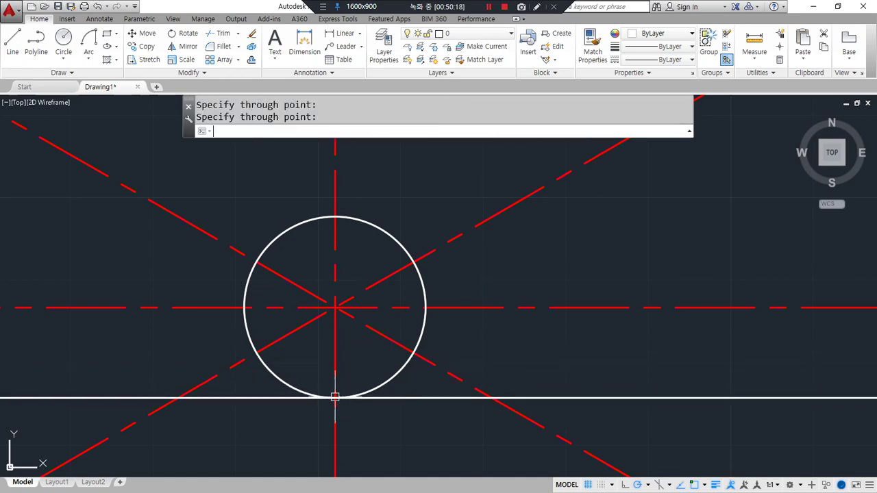
- Offset the horizontal construction line upward by 26 and erase the original line at the circle's lowest point
text(o)
key(Return)
text(2)
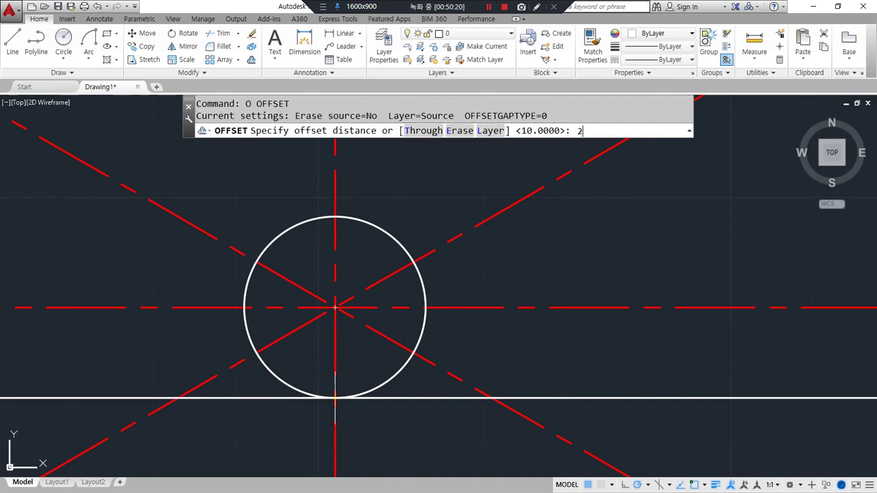
text(6)
key(Return)
click(587, 397)
click(583, 374)
key(Return)
click(580, 397)
text(e)
key(Return)
- Offset the vertical centreline by 3 to both sides to form the keyway's side lines
text(o)
key(Return)
text(3)
key(Return)
click(336, 198)
click(325, 198)
click(336, 206)
click(374, 212)
key(Return)
- Match the properties of the white horizontal keyway line onto the two offset side lines
text(ma)
key(Return)
click(371, 184)
click(359, 195)
click(311, 201)
key(Return)
- Fillet the horizontal line with both side lines to close the keyway's two upper corners
text(f)
key(Return)
click(311, 192)
click(318, 184)
key(Return)
click(348, 184)
click(360, 190)
- Fillet both keyway side lines to the radius 11 circle and trim the circle's arc between them
key(Return)
click(360, 200)
click(370, 227)
key(Return)
click(310, 207)
click(303, 228)
text(tr)
key(Return)
key(Return)
click(337, 218)
key(Return)
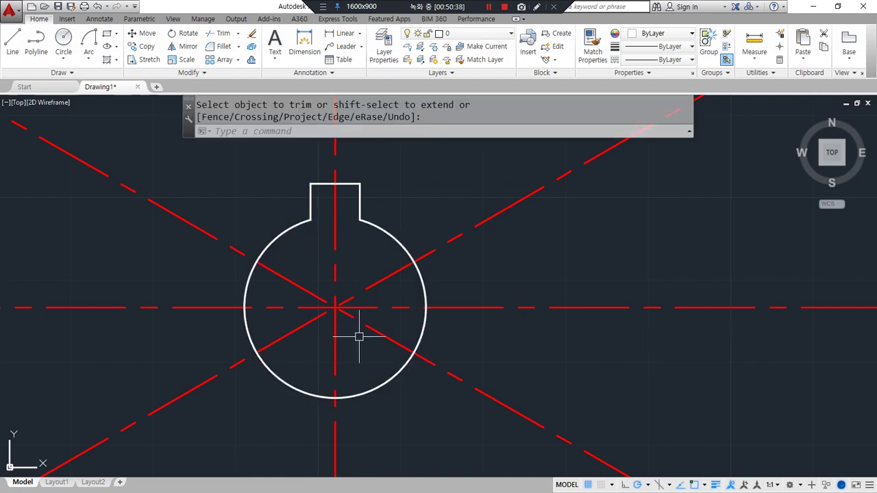
- Draw a circle of radius 19.5 centred on the intersection of the centrelines
text(c)
key(Return)
click(335, 307)
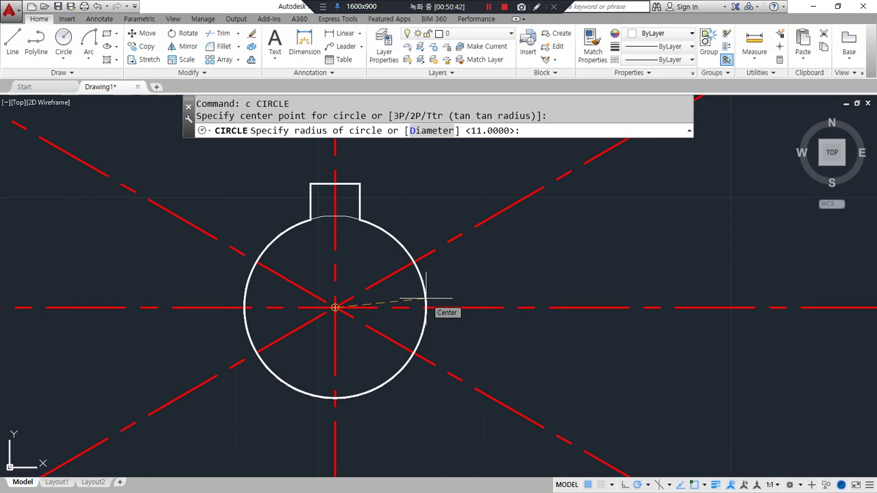
text(19.5)
key(Return)
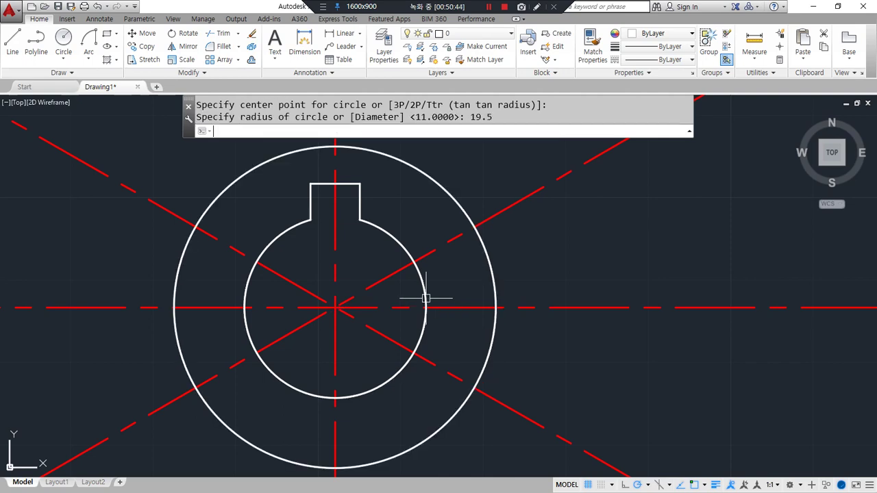
- Draw a concentric circle of radius 25 around the intersection of the centrelines
text(c)
key(Return)
click(335, 308)
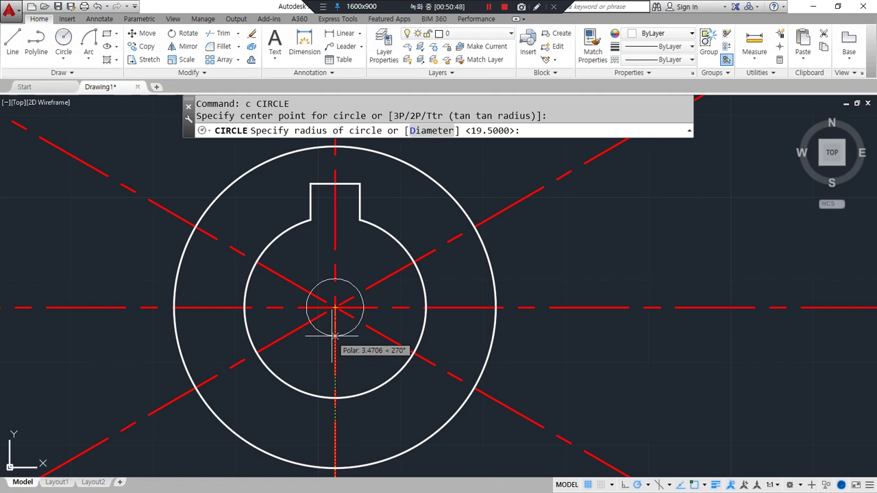
text(25)
key(Return)
- Draw the wheel's outline circle with a diameter of 95 on the same centre point
text(c)
key(Return)
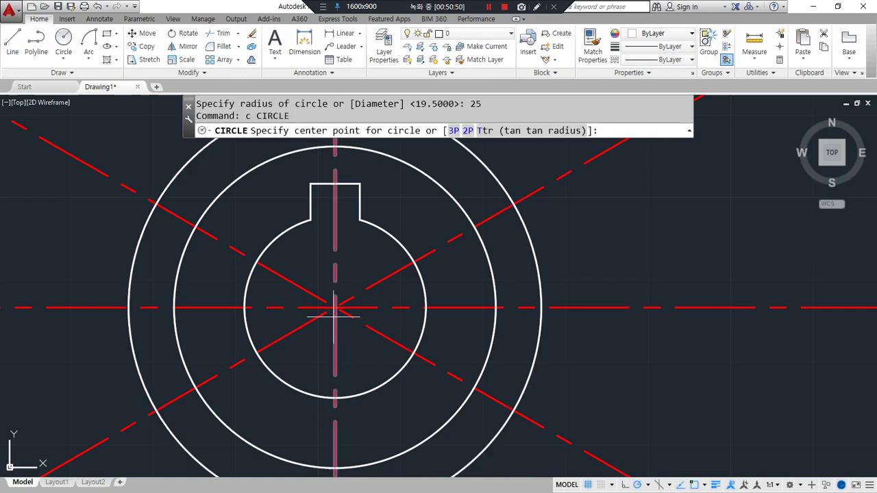
click(336, 308)
text(d)
key(Return)
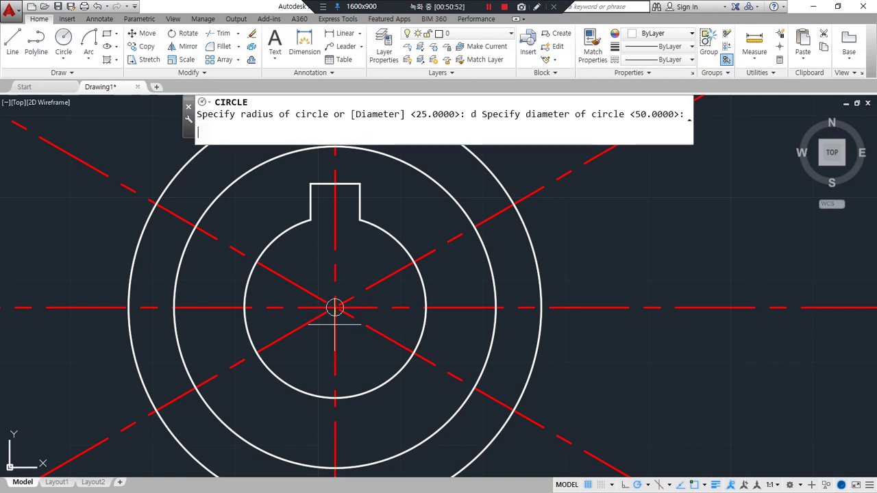
text(95)
key(Return)
scroll(335, 325, down, 1)
scroll(334, 324, down, 2)
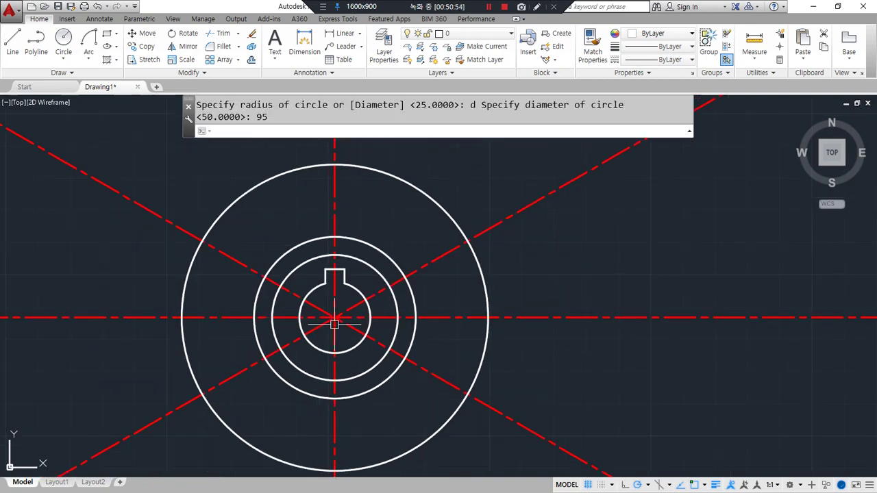
- Offset the diameter 95 circle outward by 3 to get a trimming boundary for the centrelines
text(o)
key(Return)
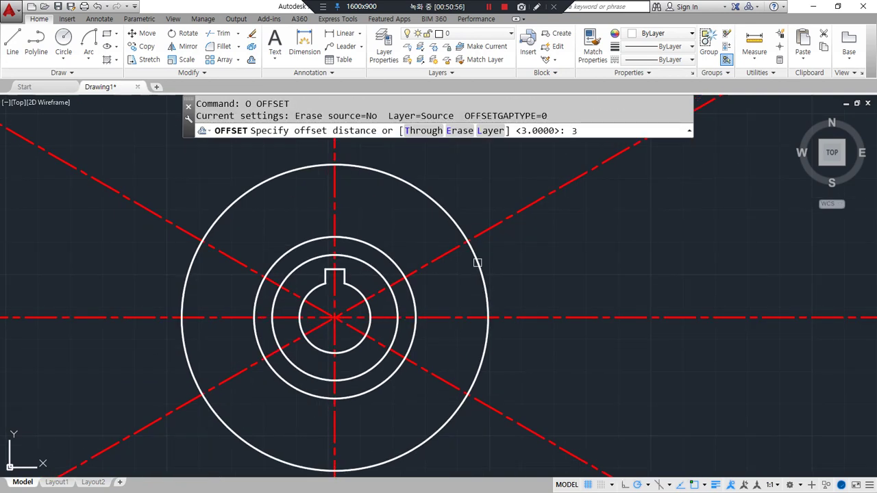
text(3)
key(Return)
click(478, 261)
click(522, 248)
key(Return)
- Trim all four centrelines where they extend beyond the outermost circle
text(tr)
key(Return)
key(Return)
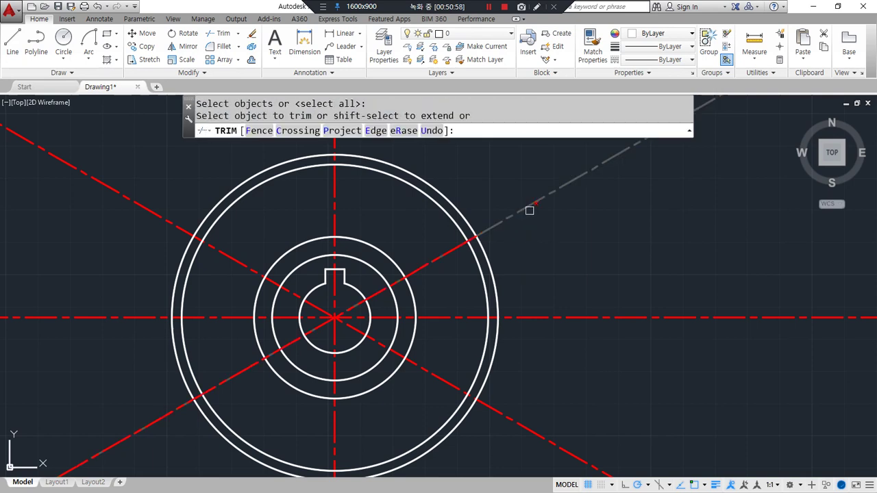
click(591, 247)
click(548, 427)
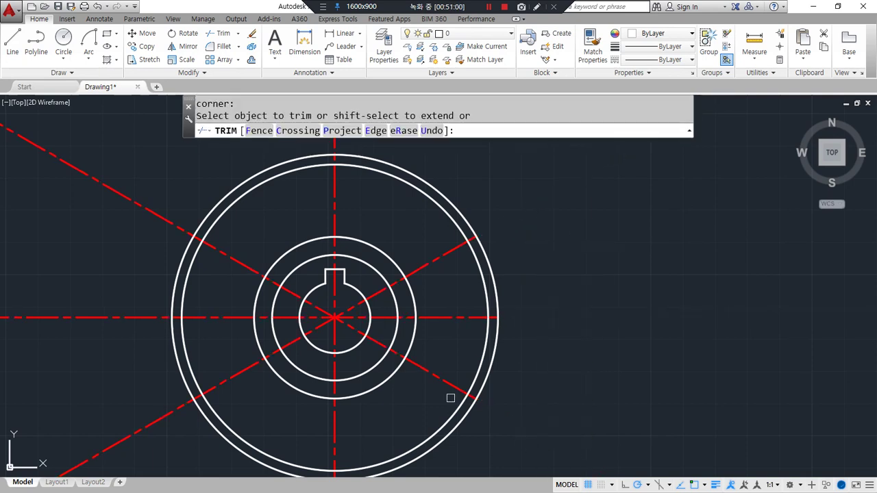
click(136, 157)
click(103, 455)
middle_drag(192, 375, 183, 307)
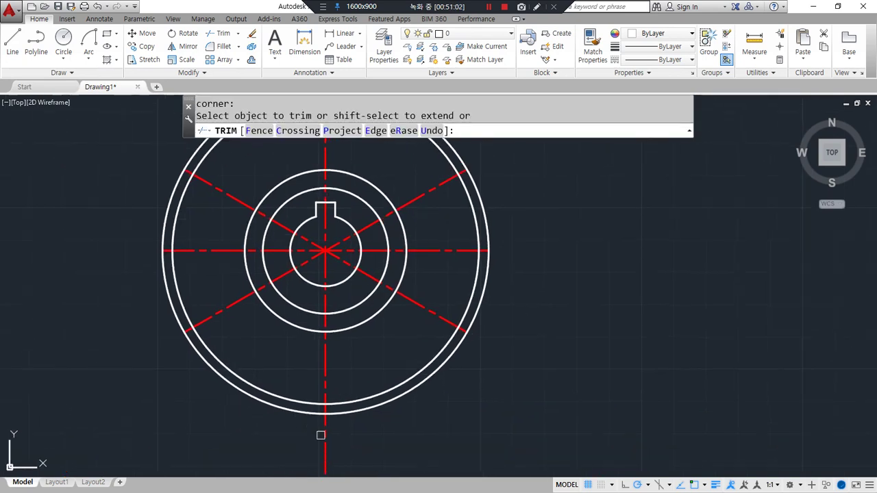
click(320, 435)
middle_drag(303, 220, 308, 313)
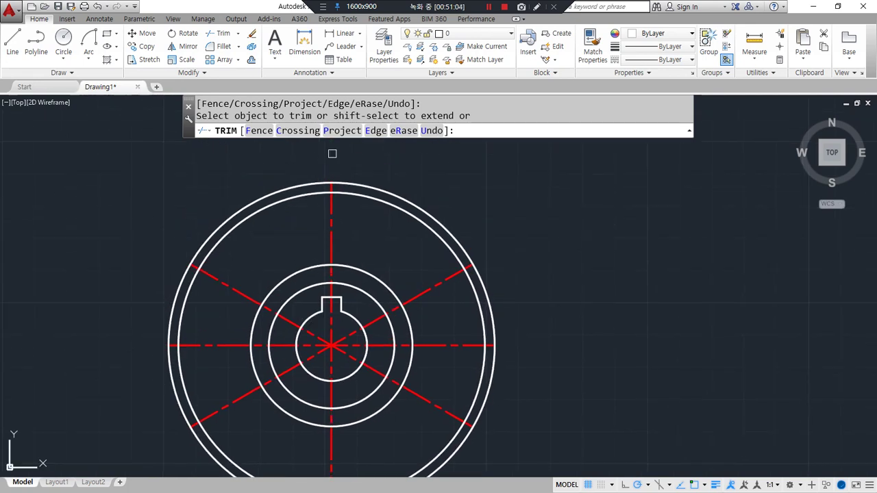
key(Return)
- Erase the outermost helper circle around the diameter 95 outline
click(449, 224)
text(e)
key(Return)
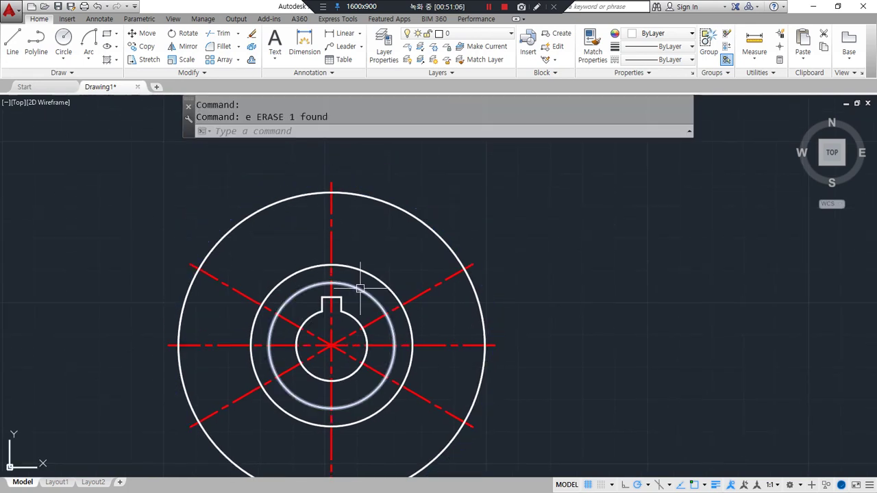
- Match the properties of a red centreline onto the radius 25 circle
scroll(361, 288, up, 2)
text(ma)
key(Return)
click(450, 300)
click(412, 294)
key(Return)
- Draw a circle of diameter 7 where the vertical centreline crosses the upper side of the red pitch circle
text(c)
key(Return)
click(314, 255)
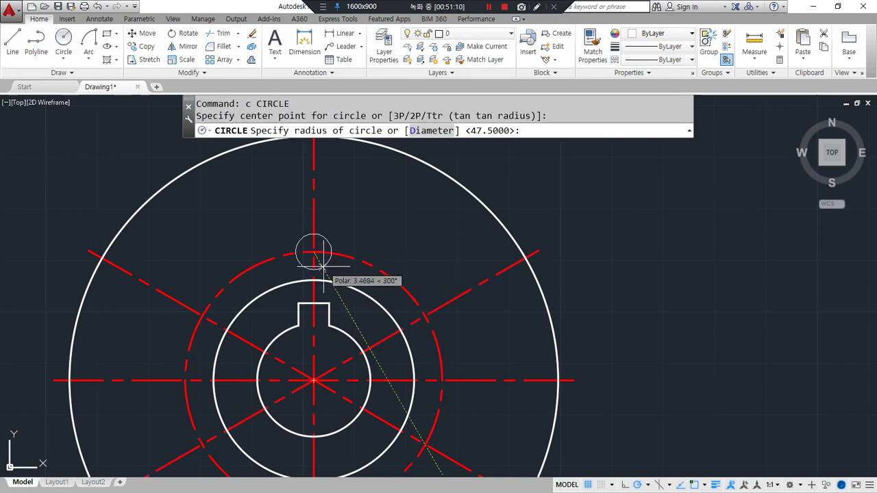
text(d)
key(Return)
text(7)
key(Return)
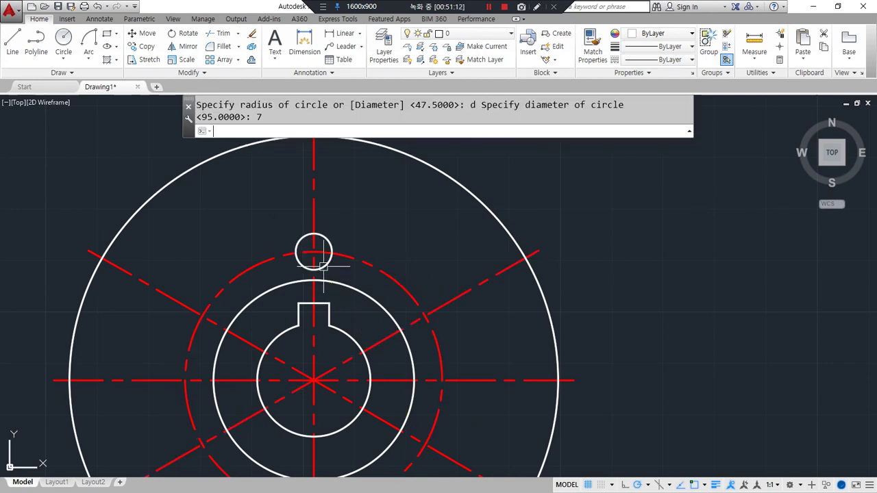
- Draw five more circles of diameter 7 at the pitch circle's remaining intersections with the vertical and inclined centrelines
key(Return)
click(424, 316)
key(Return)
key(Return)
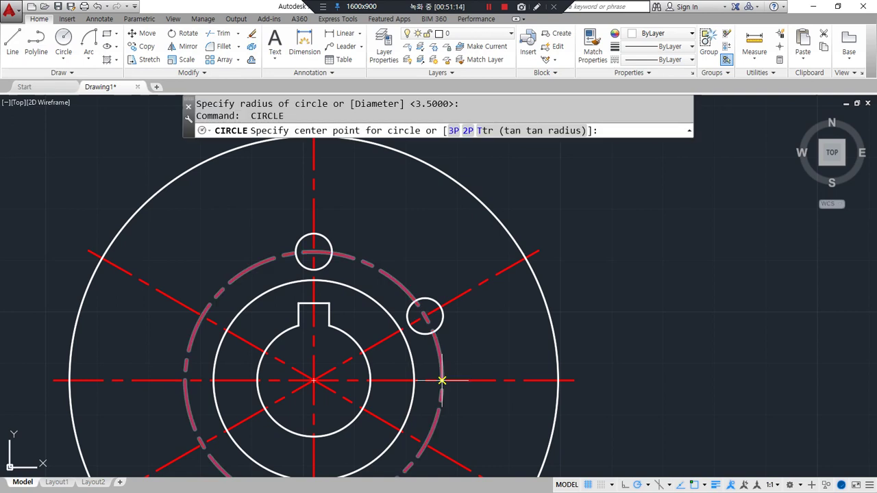
middle_drag(437, 451, 454, 337)
click(443, 329)
key(Return)
key(Return)
click(331, 393)
key(Return)
key(Return)
click(220, 331)
key(Return)
key(Return)
click(219, 200)
key(Return)
- Offset the vertical centreline by 3.5 to both sides for the vertical slot edges
middle_drag(208, 234, 180, 290)
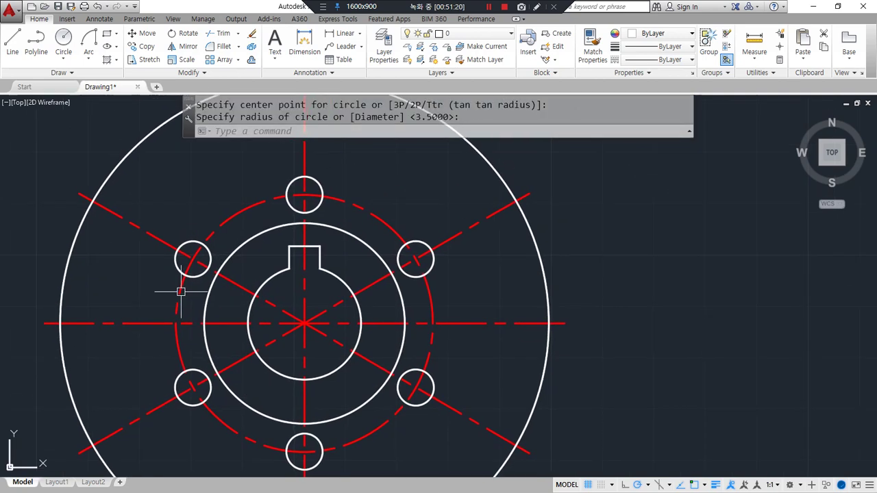
text(o)
key(Return)
text(3)
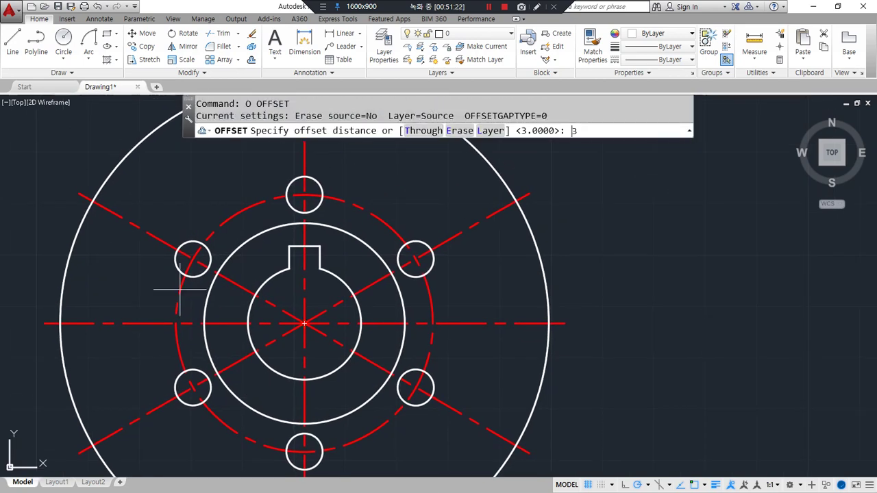
text(.5)
key(Return)
click(307, 157)
click(297, 150)
click(305, 154)
click(329, 159)
- Offset both inclined centrelines by the same 3.5 distance to each side for the remaining slot edges
click(439, 237)
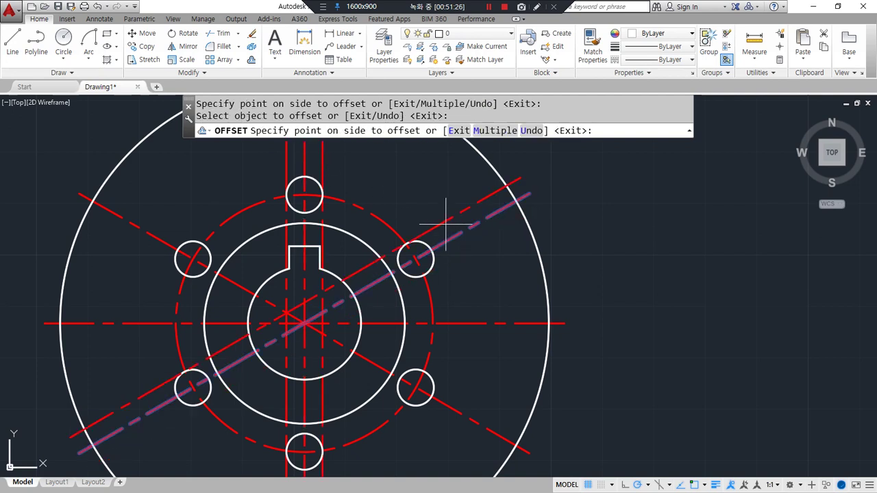
click(462, 378)
click(450, 403)
click(460, 395)
click(438, 403)
click(424, 439)
key(Escape)
text(m)
key(Return)
text(a)
key(Escape)
- Match the properties of the white outline circle onto the six red offset lines that form the slot edges
text(ma)
key(Return)
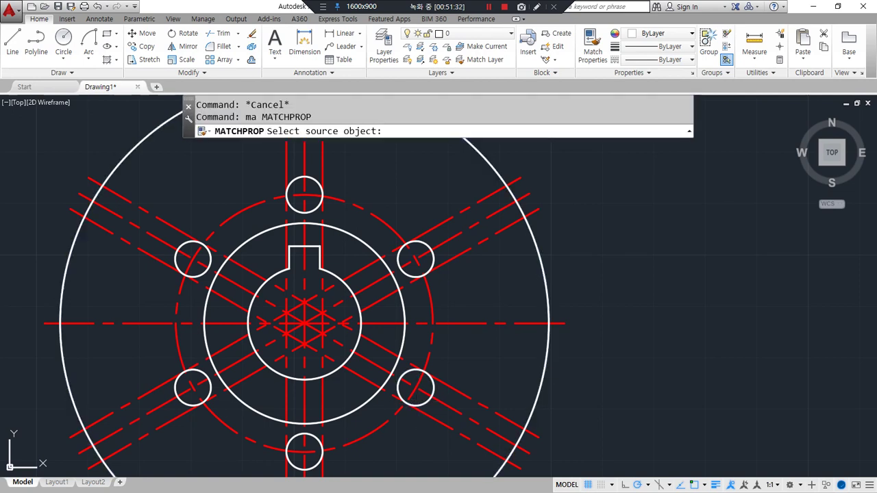
click(546, 373)
click(488, 408)
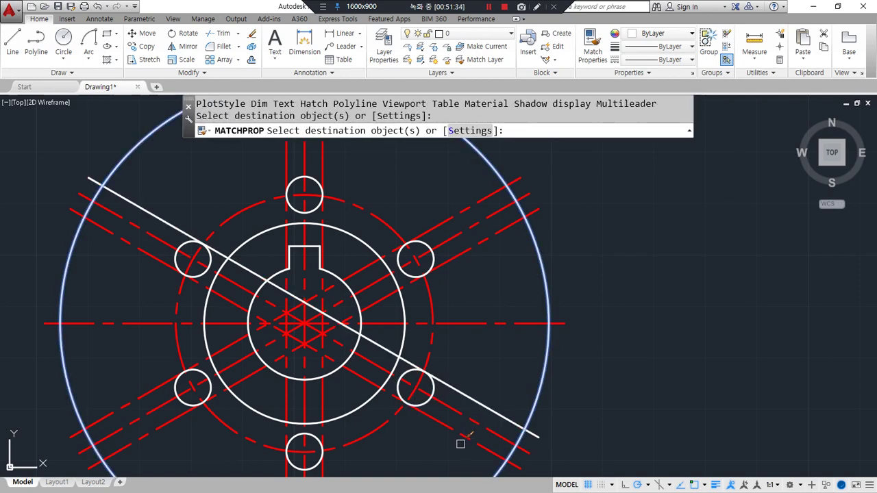
click(458, 434)
click(338, 412)
click(293, 378)
click(288, 391)
click(247, 374)
click(246, 374)
click(247, 322)
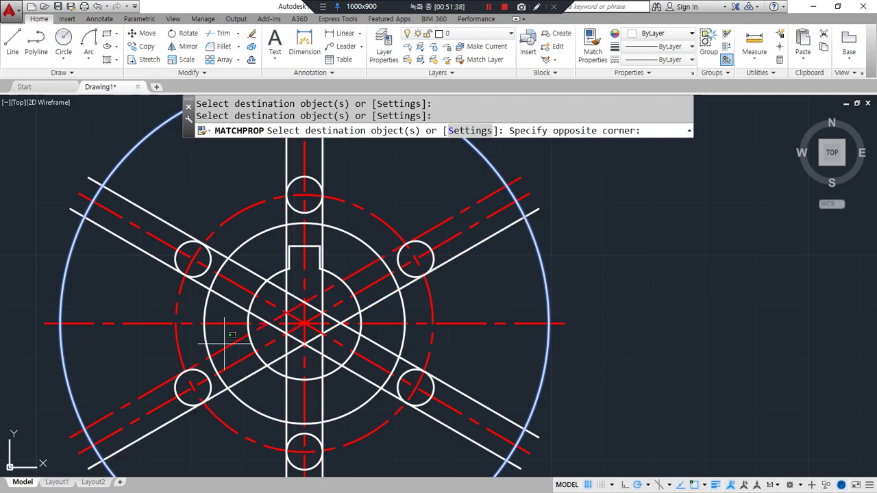
click(213, 370)
key(Return)
- Offset the vertical slot's right edge and both edges of the slot rising to the right outward by 5
middle_drag(278, 286, 259, 373)
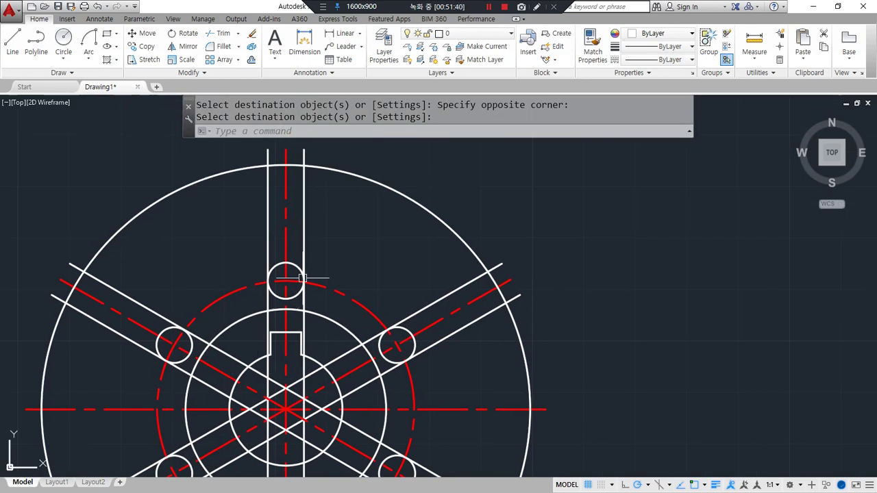
text(o)
key(Return)
text(5)
key(Return)
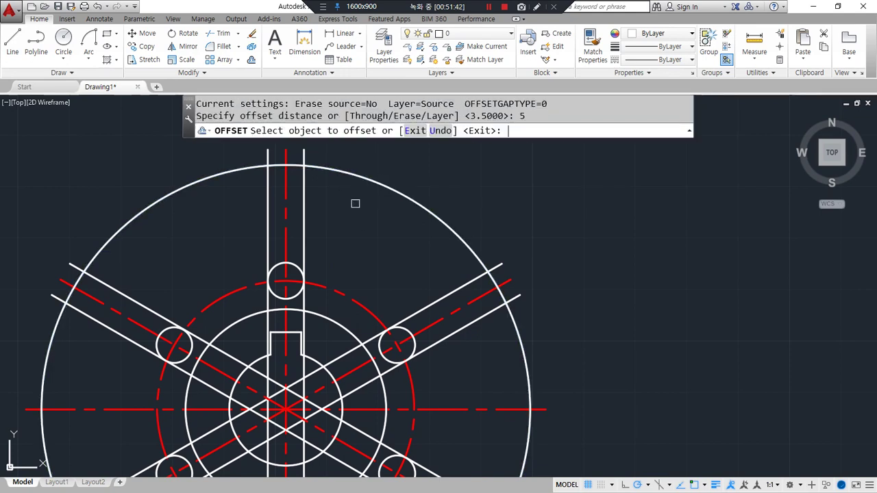
click(303, 220)
click(336, 230)
click(426, 307)
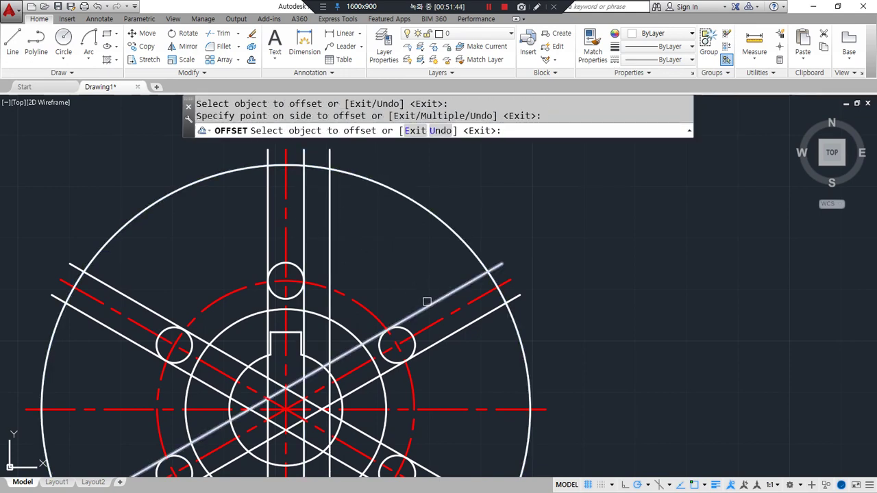
click(424, 293)
click(452, 332)
click(472, 358)
- Offset the vertical slot's left edge and both edges of the slot falling to the right outward by the same 5 distance
click(268, 309)
click(151, 275)
click(128, 295)
click(103, 271)
click(83, 313)
click(77, 355)
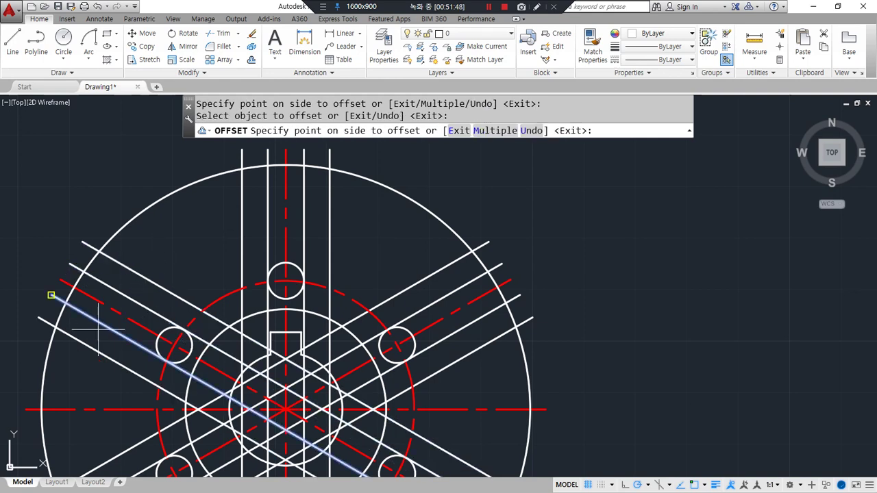
key(Return)
- Trim away the outer circle between neighbouring slots so only short arcs across the six slot ends remain
text(tr)
key(Return)
key(Return)
click(145, 216)
click(369, 179)
click(516, 350)
click(537, 355)
middle_drag(460, 381, 471, 242)
click(539, 312)
middle_drag(411, 426, 411, 340)
click(423, 398)
click(137, 387)
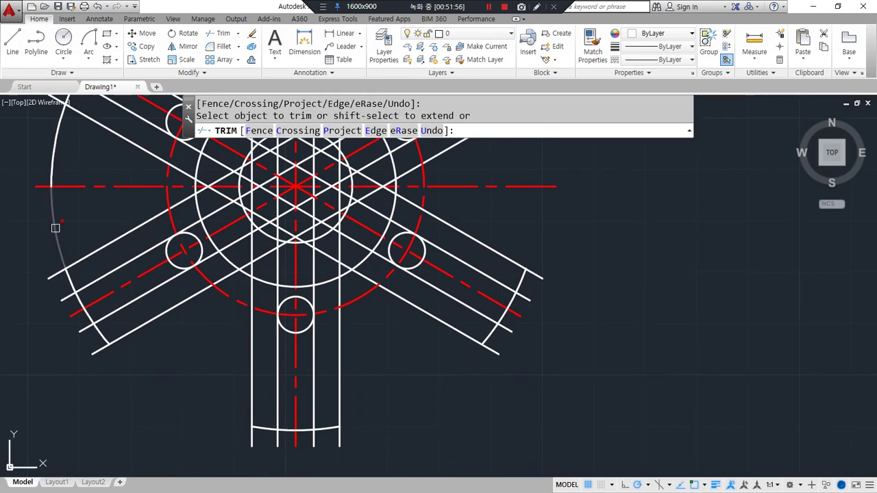
click(86, 128)
click(52, 146)
middle_drag(71, 156, 64, 237)
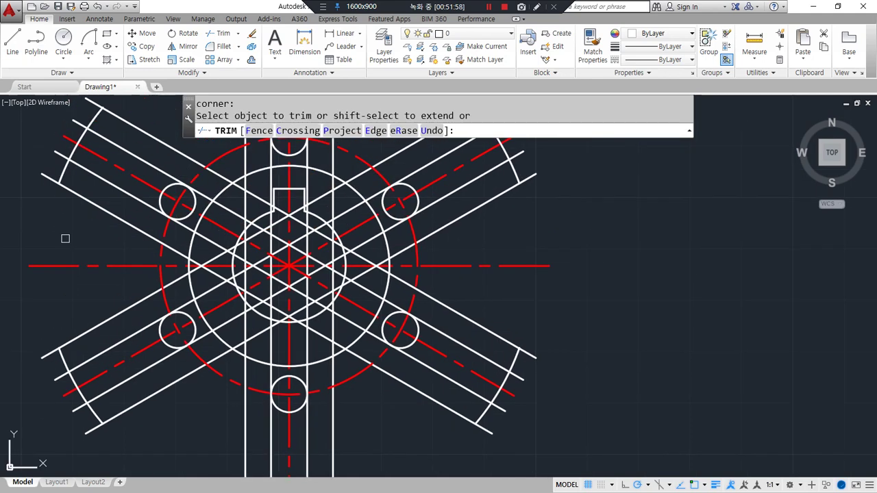
key(Escape)
- Erase the six auxiliary lines offset 5 outside the slot edges
click(91, 206)
click(151, 134)
middle_drag(151, 134, 97, 224)
click(192, 176)
click(279, 182)
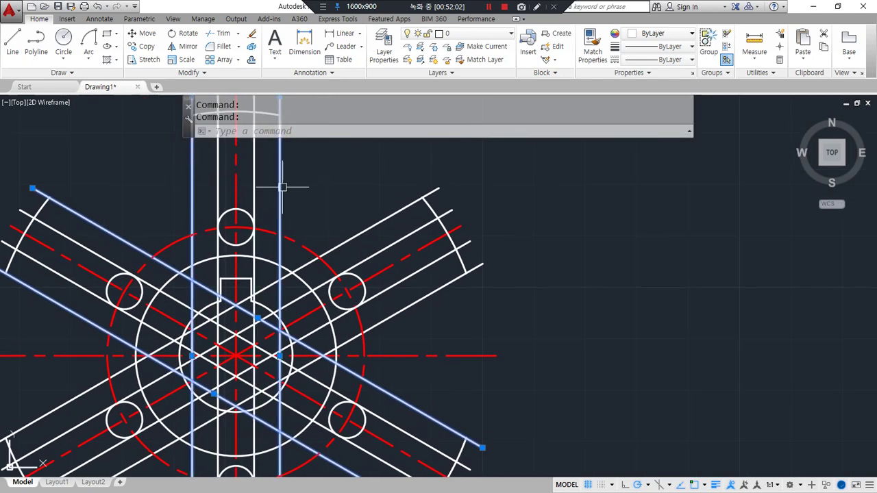
text(e)
key(Return)
- Trim the slot edge lines across the hub, using the six slot-end circles as cutting edges
mouse_move(429, 329)
middle_down()
mouse_move(516, 315)
mouse_move(523, 294)
middle_up()
text(tr)
key(Return)
click(286, 159)
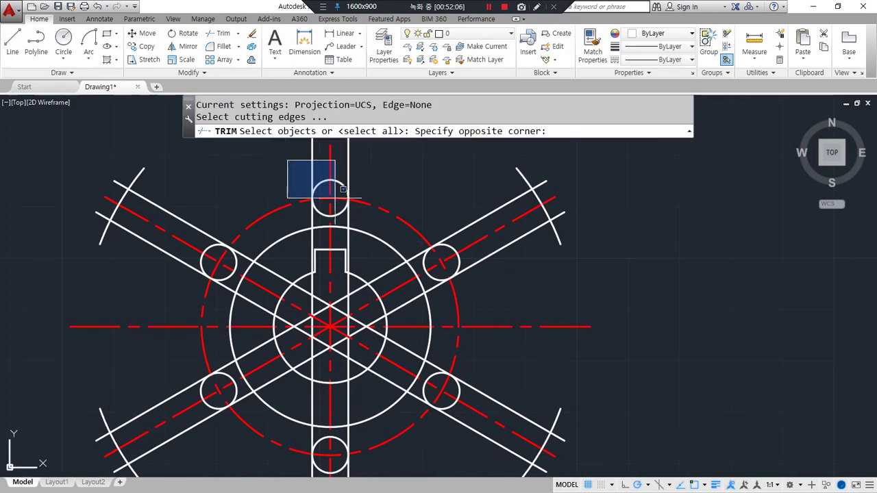
click(375, 226)
click(403, 188)
click(497, 470)
click(172, 181)
click(251, 414)
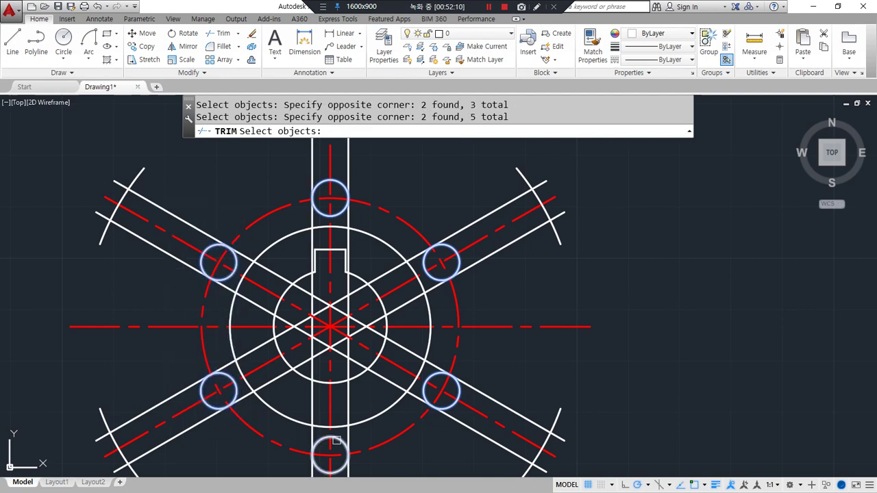
click(339, 441)
key(Return)
click(294, 380)
click(353, 432)
click(353, 403)
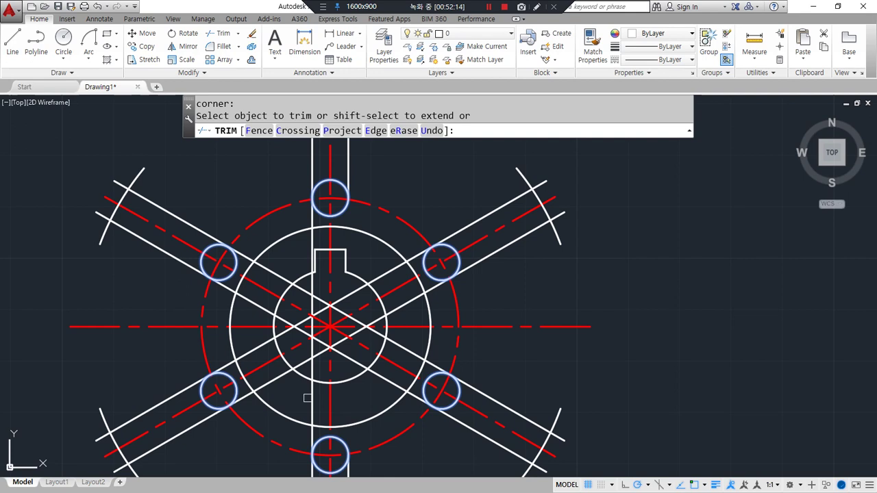
click(307, 398)
click(274, 347)
click(398, 387)
click(410, 353)
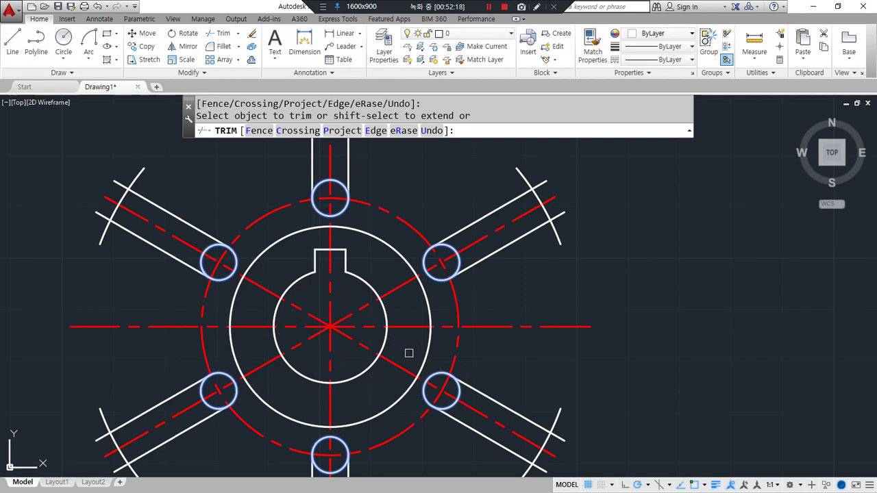
key(Return)
scroll(336, 228, up, 5)
text(tr)
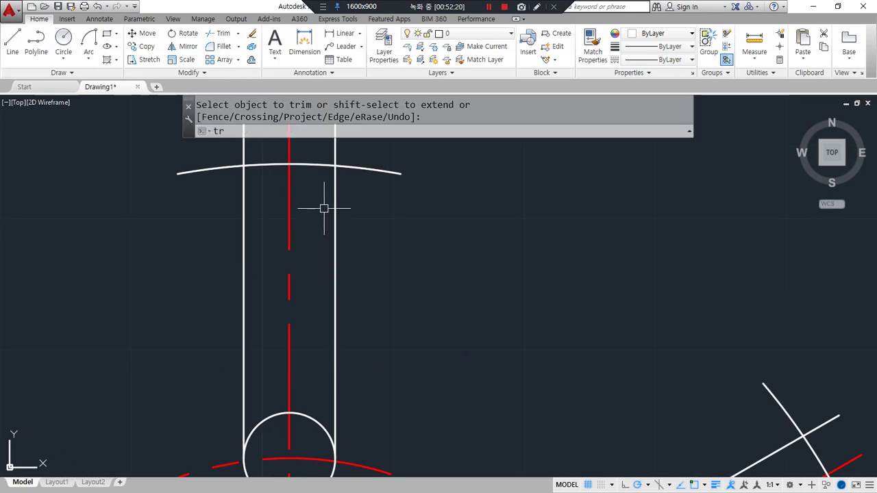
key(Return)
click(332, 148)
key(Escape)
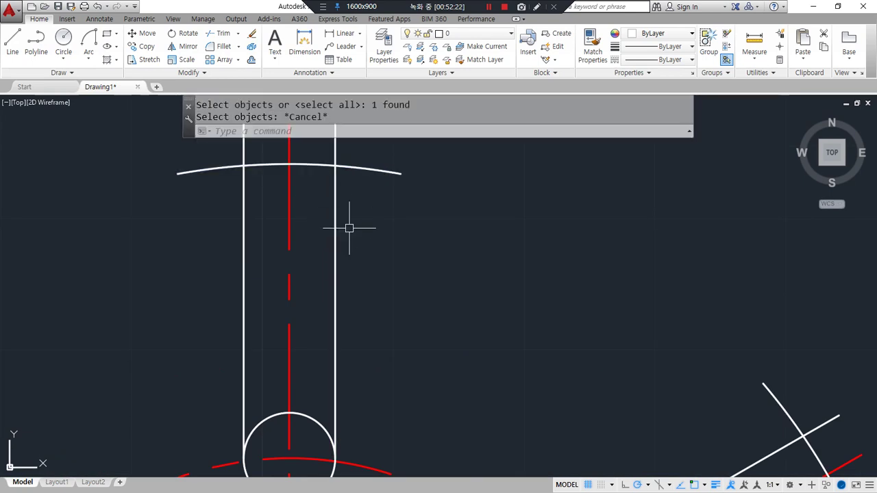
- Open the top slot by trimming its protruding edge ends, the outer arc across it and the end circle's outer half
scroll(359, 265, down, 2)
text(tr)
key(Return)
key(Return)
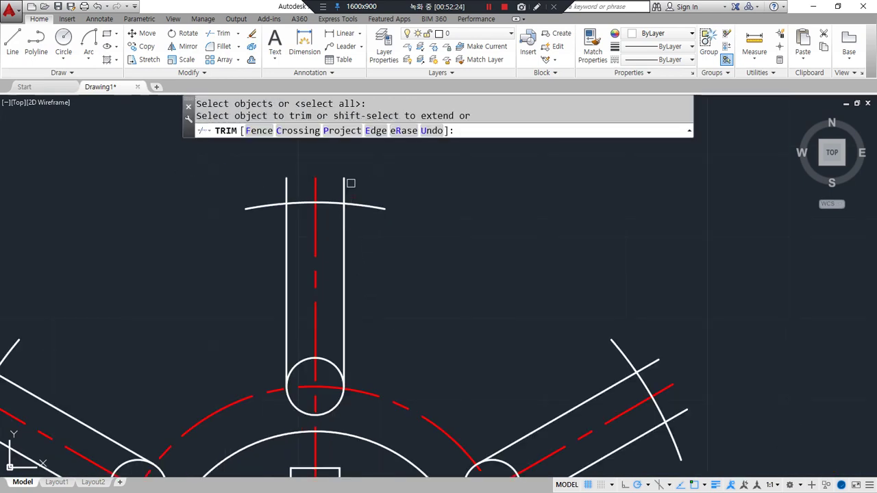
click(351, 183)
click(328, 203)
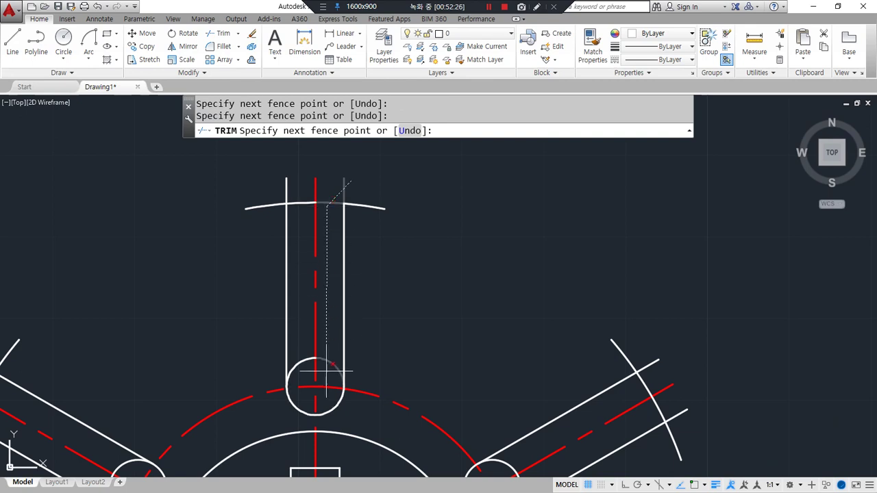
key(Return)
click(300, 368)
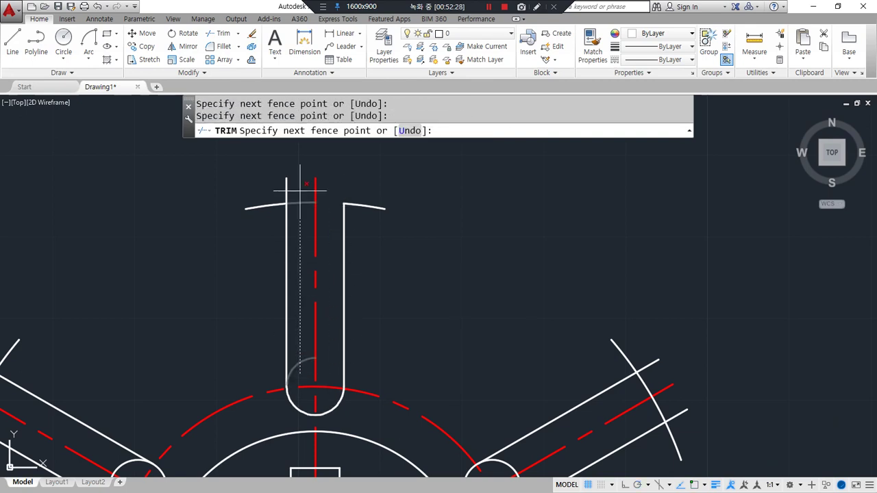
key(Return)
- Open the upper-left slot with fence trims along both sides of its centreline, removing edge overhangs, outer arc and the end circle's outer half
middle_drag(242, 304, 406, 179)
text(f)
key(Return)
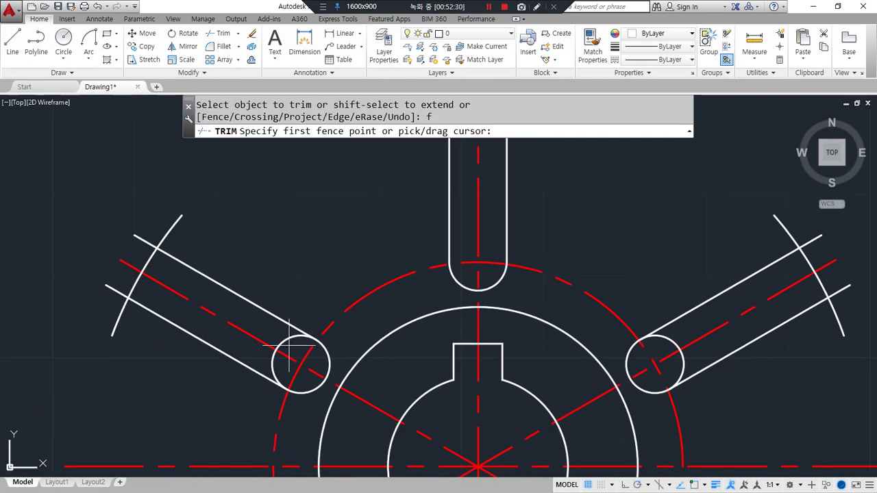
click(289, 348)
click(137, 244)
key(Return)
text(f)
key(Return)
click(101, 313)
click(116, 285)
click(279, 368)
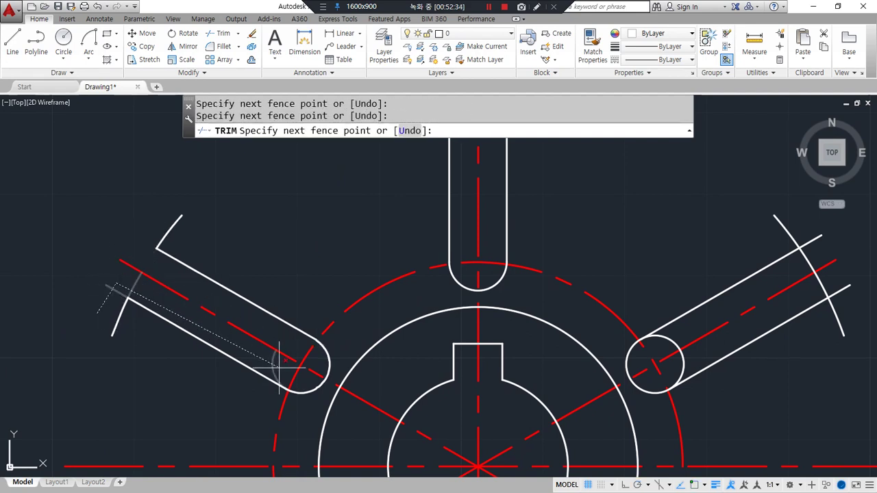
key(Return)
- Open the lower-left slot with fence trims, removing the edge overhangs, outer arc across it and the end circle's outer half
middle_drag(220, 397, 221, 162)
text(f)
key(Return)
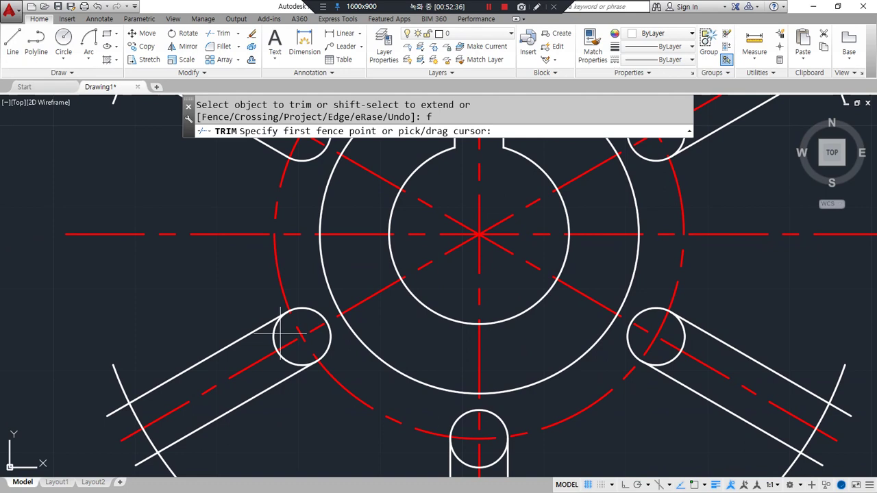
click(280, 334)
click(126, 417)
click(100, 405)
key(Return)
middle_drag(86, 403, 122, 247)
text(f)
key(Return)
click(329, 200)
click(178, 285)
key(Return)
- Open the bottom slot with fence trims on both sides of the vertical centreline, clearing overhangs, closing arc and the end circle's outer half
middle_drag(377, 339, 208, 269)
text(f)
key(Return)
click(344, 233)
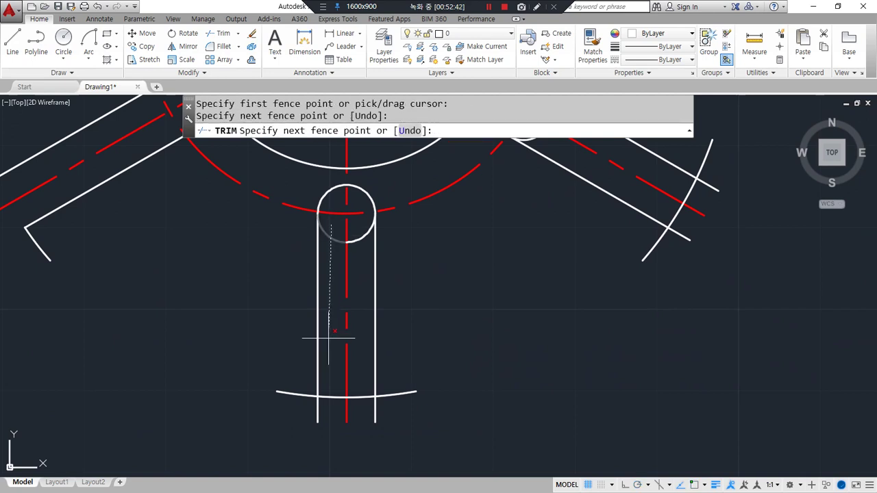
click(305, 407)
key(Return)
text(f)
key(Return)
click(366, 224)
click(363, 404)
key(Return)
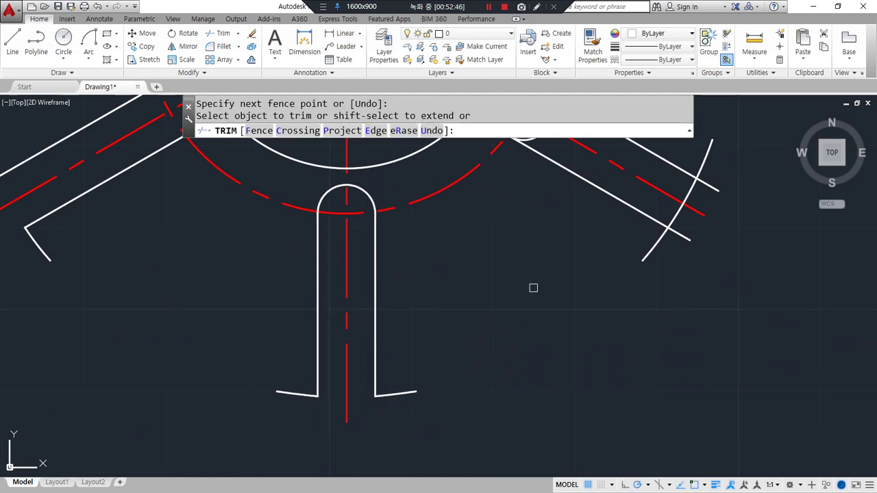
- Open the lower-right slot with fence trims, removing its edge overhangs, the arc across its mouth and the end circle's outer half
middle_drag(631, 260, 347, 393)
text(f)
key(Return)
click(409, 384)
click(414, 357)
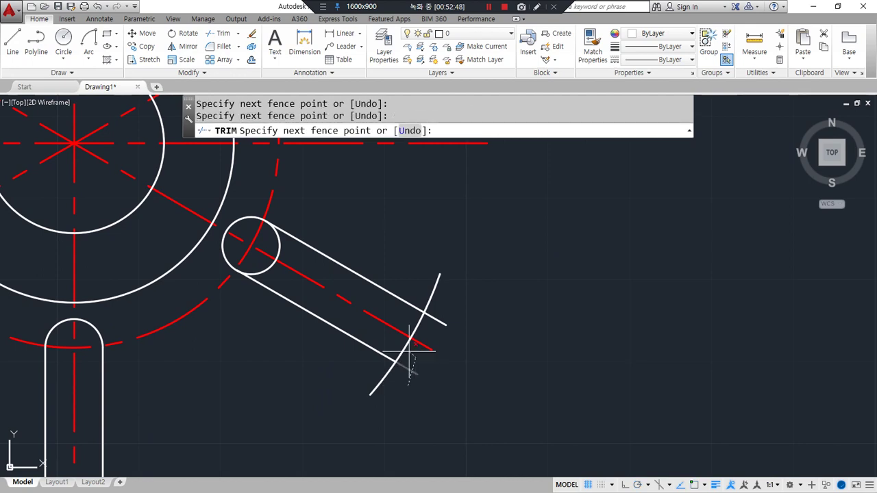
key(Return)
text(f)
key(Return)
click(265, 249)
click(270, 240)
click(429, 333)
click(443, 309)
key(Return)
- Open the upper-right slot with fence trims through its overhanging edges, outer arc and end circle, and finish trimming
middle_drag(388, 214, 386, 452)
text(f)
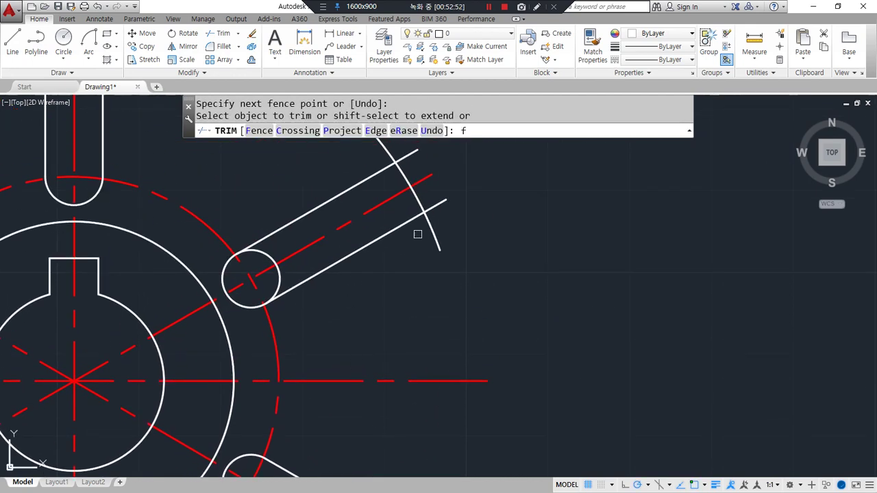
key(Return)
click(448, 218)
click(427, 196)
key(Return)
text(f)
key(Return)
click(258, 263)
click(405, 179)
key(Return)
middle_drag(303, 211, 386, 261)
scroll(472, 362, down, 2)
key(Return)
middle_drag(462, 303, 398, 243)
drag(459, 245, 400, 326)
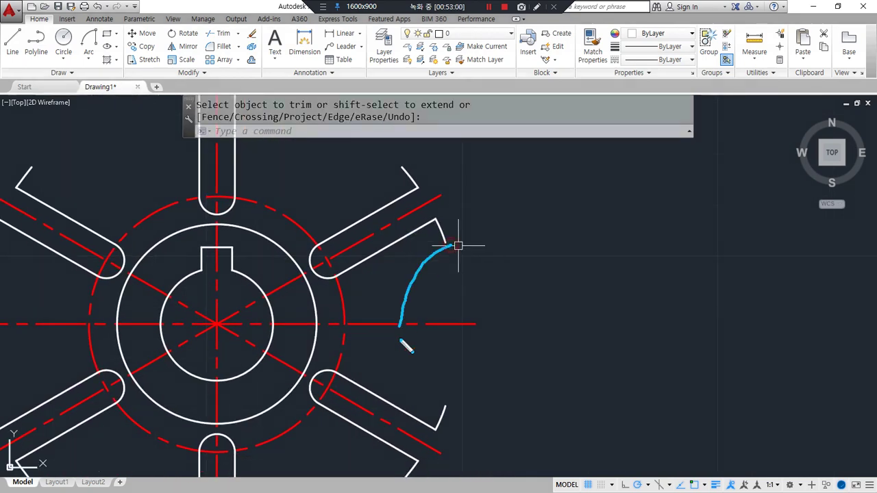
key(Escape)
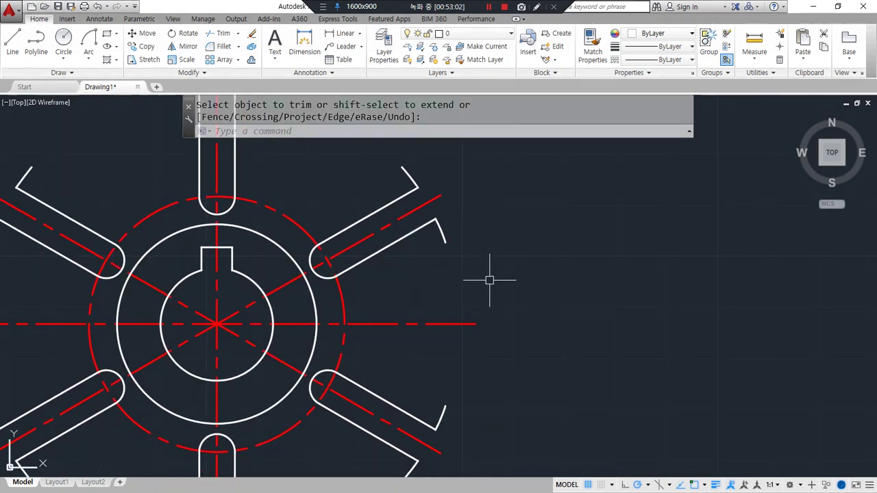
- Draw two construction circles of radius 22 centred on the facing outer arc ends of the upper-right and lower-right slots
text(c)
key(Return)
click(445, 242)
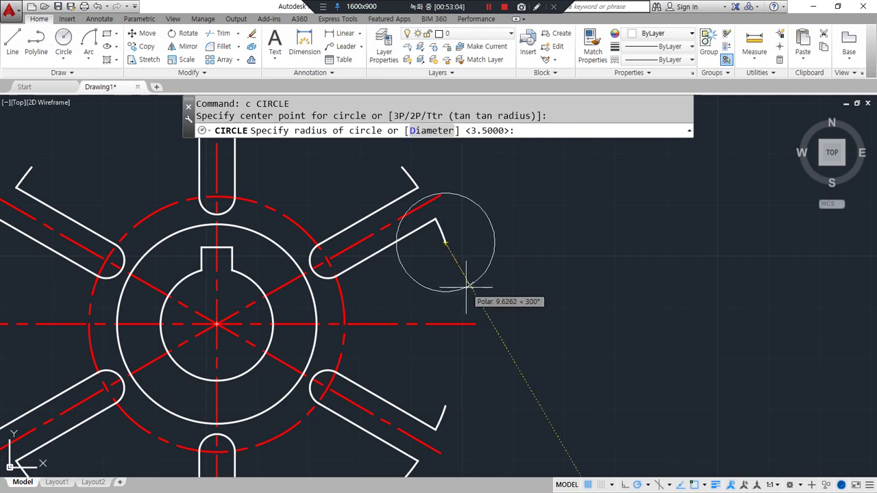
text(22)
key(Return)
key(Return)
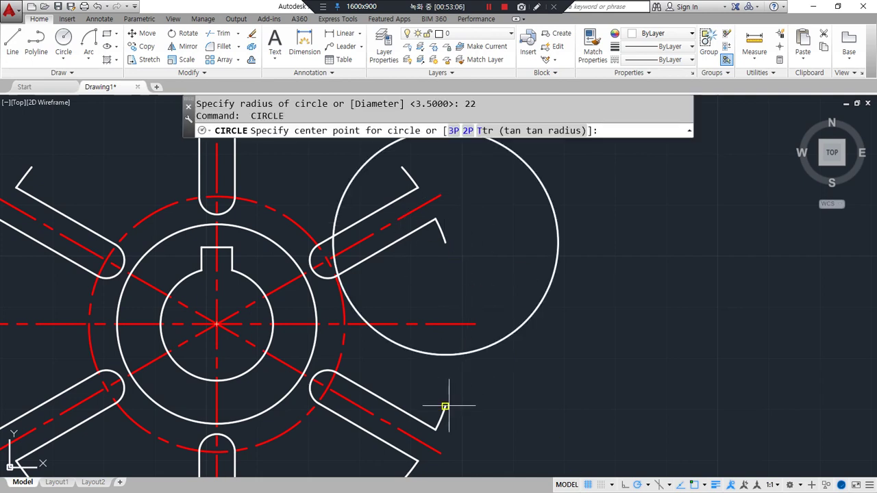
click(446, 407)
key(Return)
- Draw a circle of radius 22 centred on the outer intersection of the two construction circles
key(Return)
click(524, 325)
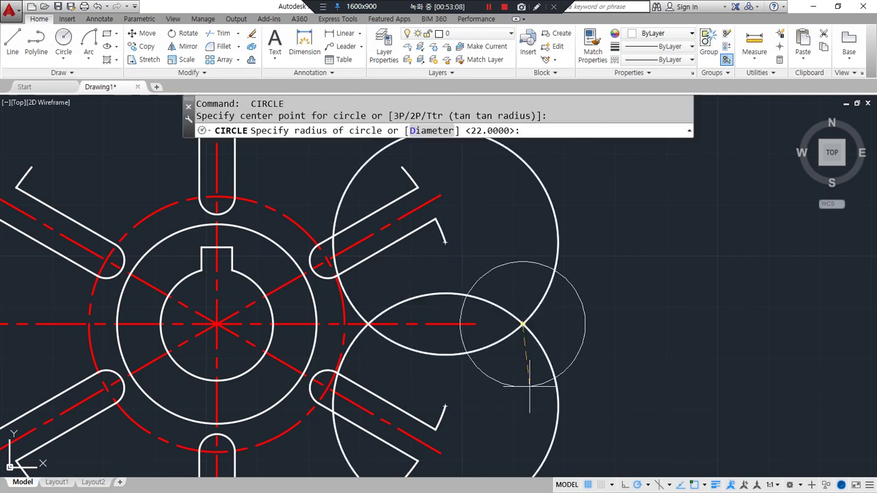
key(Return)
- Erase the two construction circles around the facing arc ends, keeping the radius 22 circle centred on their outer intersection
click(544, 344)
click(531, 303)
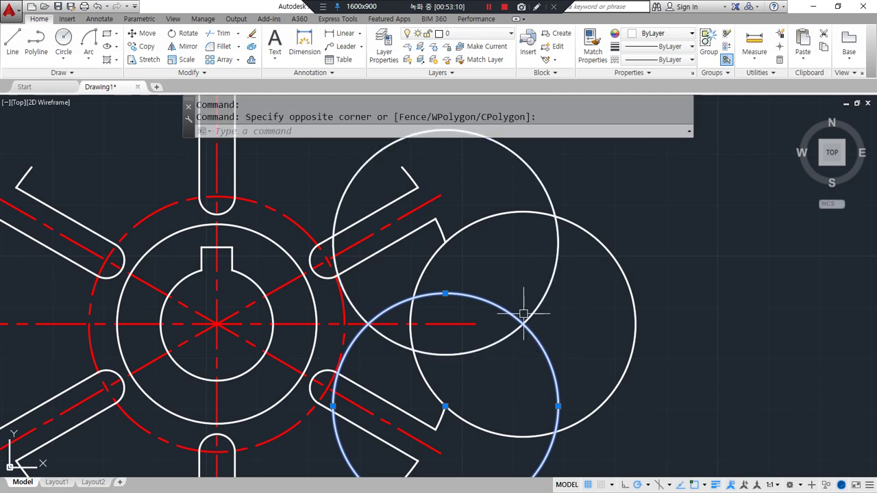
click(531, 319)
click(535, 312)
text(e)
key(Return)
- Trim the radius 22 circle to the arc between the upper-right and lower-right slots, removing its outer part
text(tr)
key(Return)
key(Return)
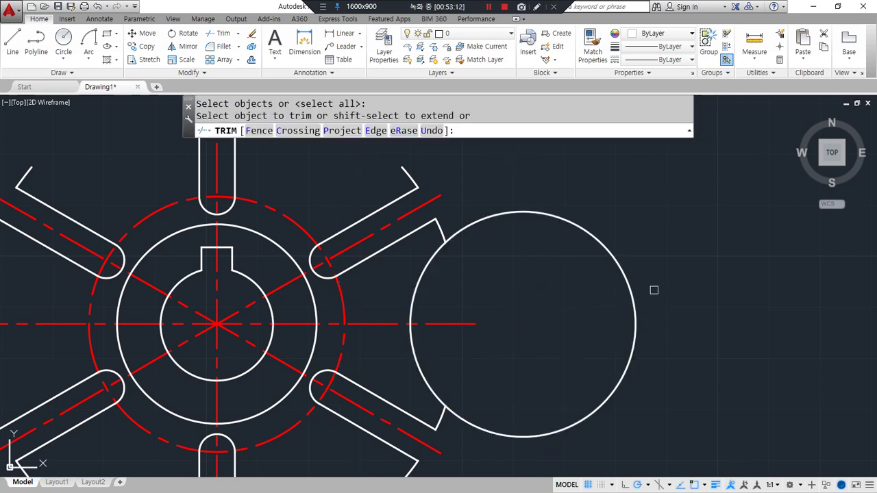
click(655, 290)
click(607, 324)
key(Return)
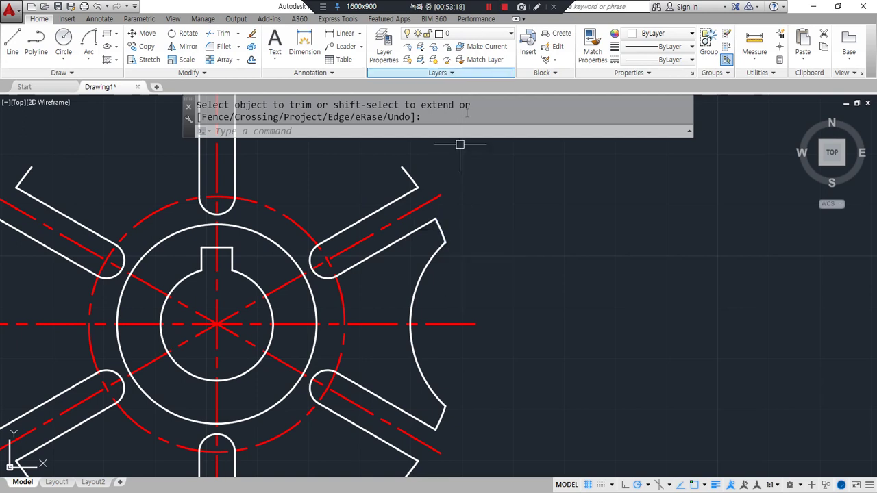
- Erase the radius 22 arc joining the upper-right and lower-right slots
key(Return)
click(417, 297)
text(e)
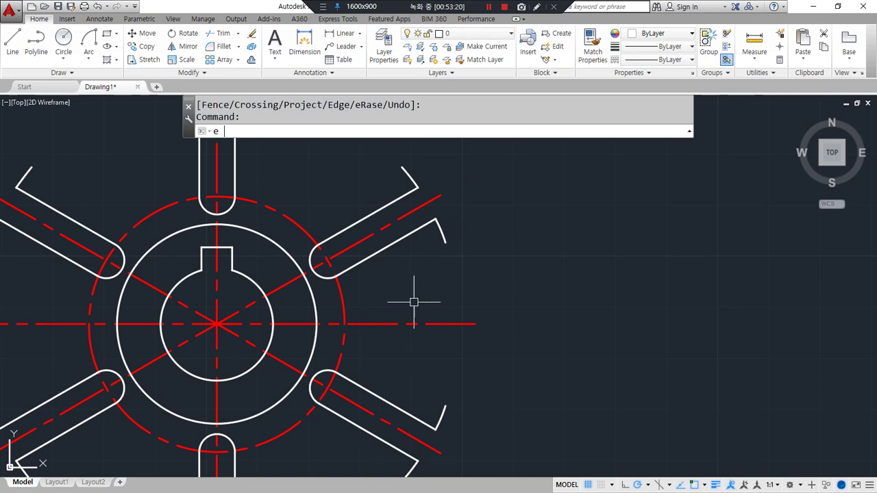
key(Return)
middle_drag(412, 297, 419, 276)
drag(452, 241, 454, 222)
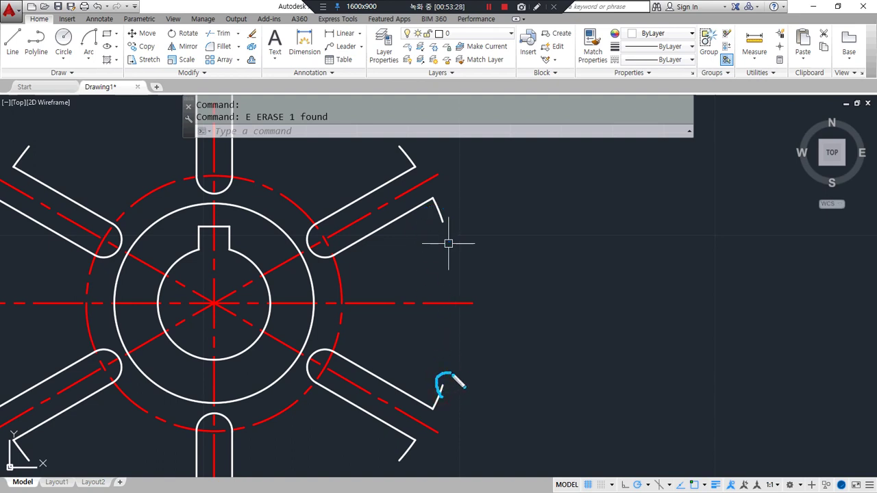
drag(434, 424, 515, 255)
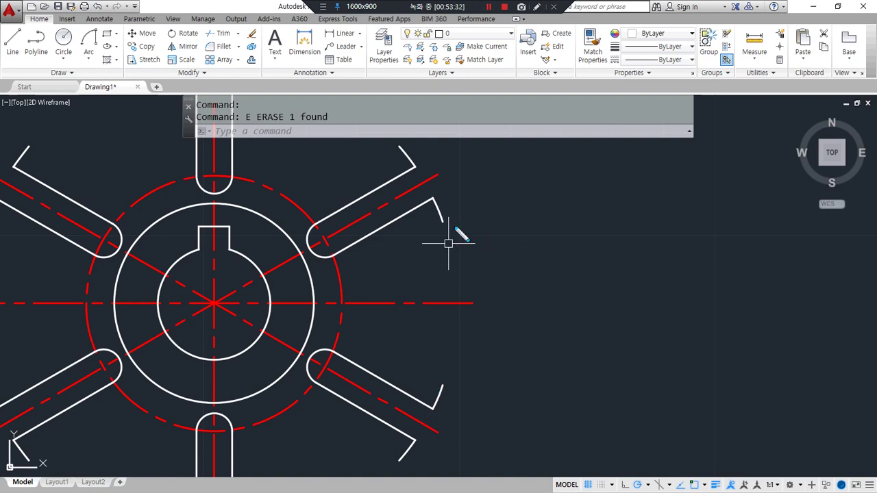
mouse_move(473, 175)
mouse_down()
mouse_move(372, 255)
mouse_move(418, 389)
mouse_up()
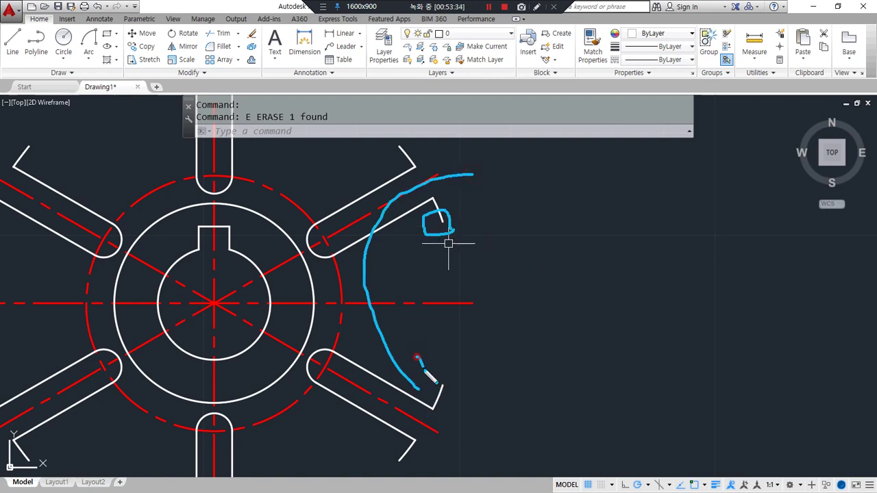
- Draw a Start, End, Radius arc of radius 22 from the upper-right slot's arc end to the lower-right slot's
click(89, 41)
click(89, 59)
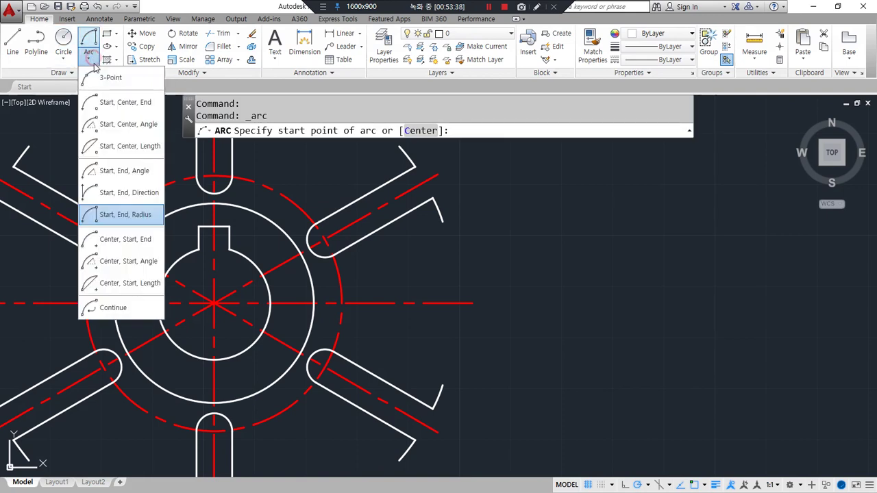
click(137, 217)
click(442, 221)
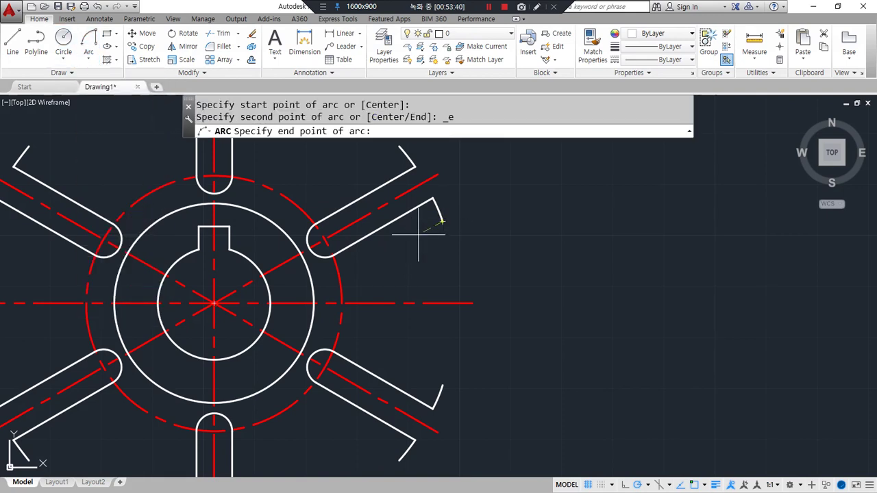
click(442, 386)
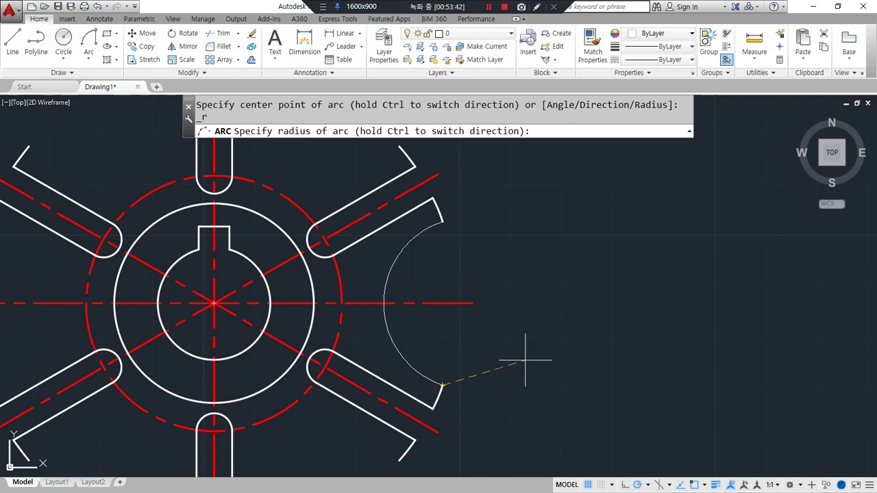
text(22)
key(Return)
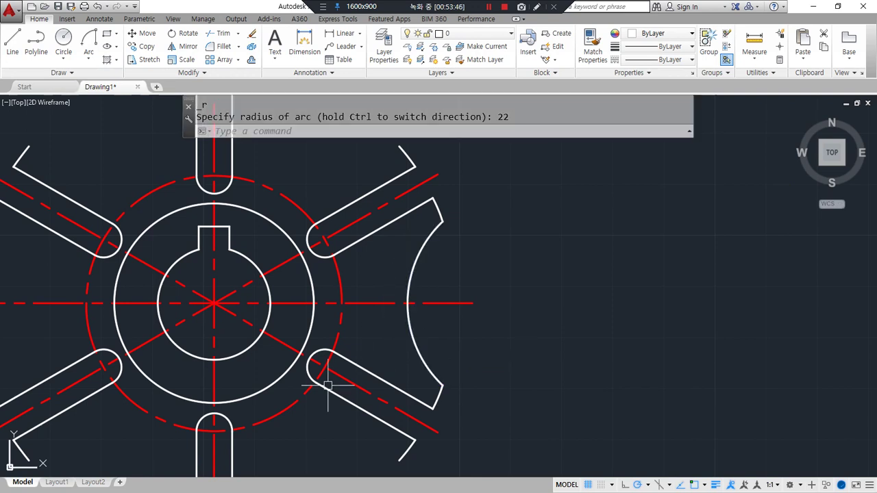
- Draw a Start, End, Radius arc of radius 22 from the lower-right slot's lower arc end to the bottom slot
middle_drag(333, 373, 372, 268)
click(88, 44)
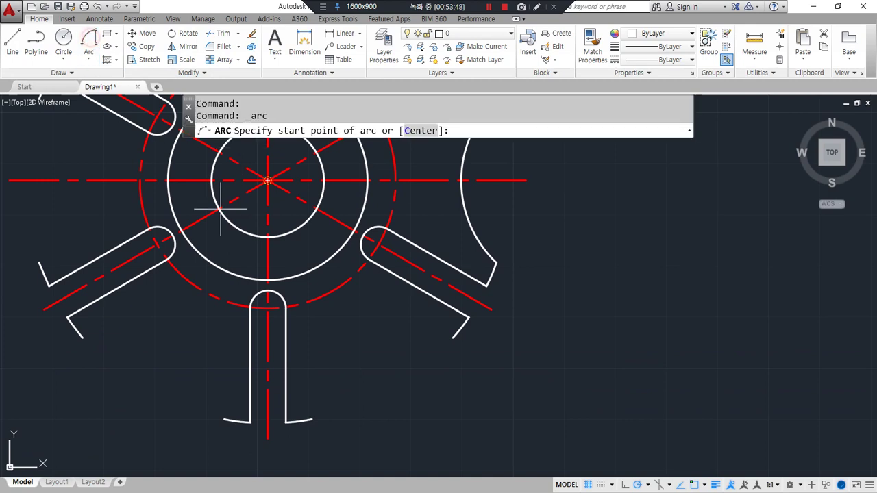
click(450, 339)
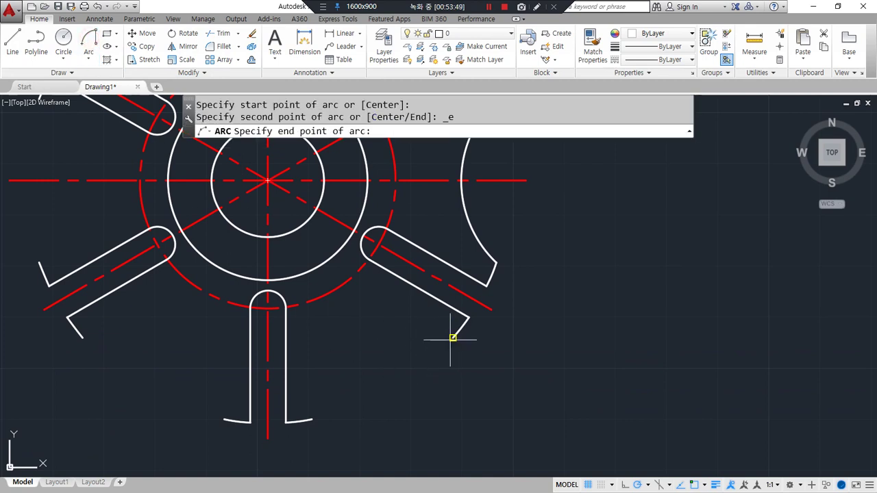
click(311, 420)
key(Return)
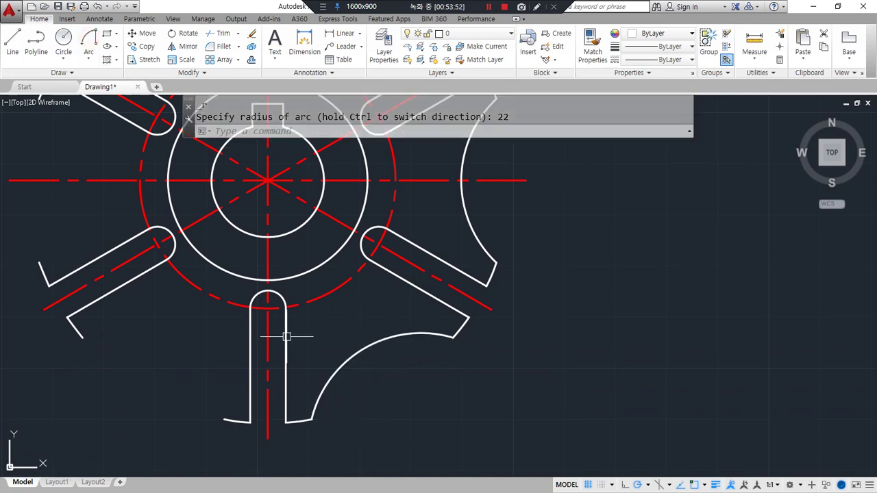
- Draw a Start, End, Radius arc of radius 22 from the bottom slot's left arc end to the lower-left slot
click(89, 40)
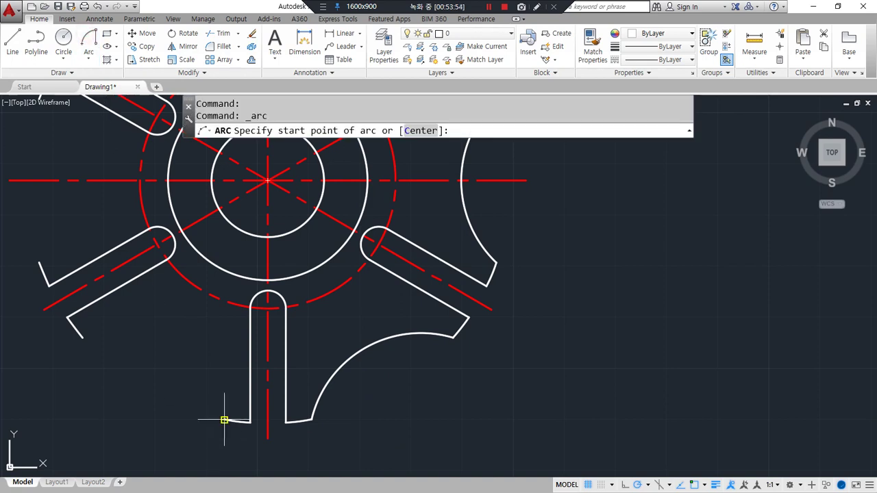
click(224, 420)
click(83, 337)
text(22)
key(Return)
- Draw a Start, End, Radius arc of radius 22 from the lower-left slot's upper arc end to the upper-left slot
middle_drag(89, 281, 182, 393)
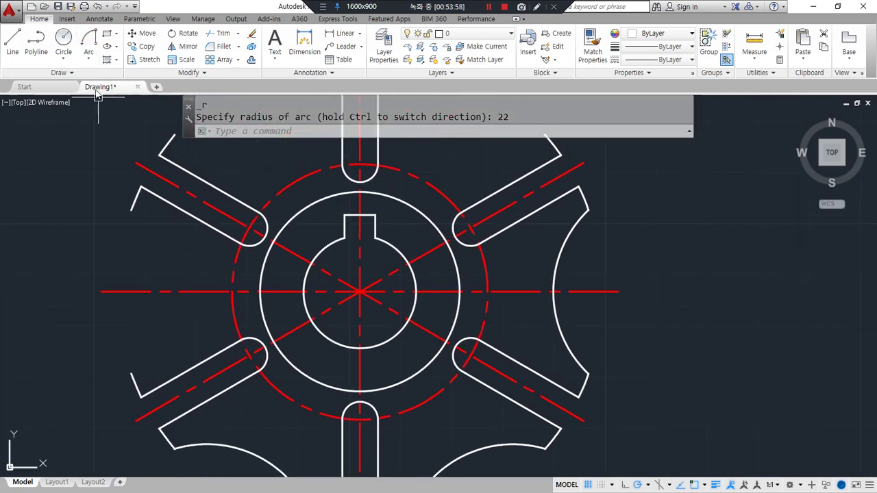
click(96, 46)
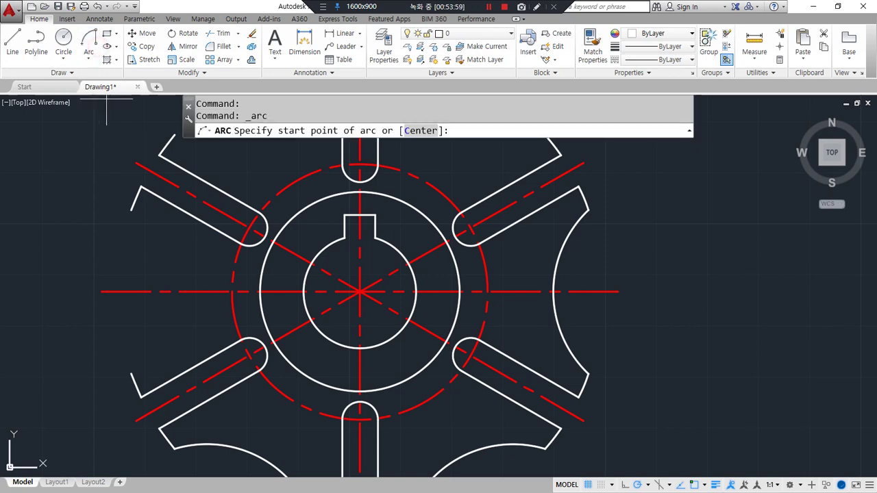
click(131, 374)
click(131, 210)
text(22)
key(Return)
- Draw a Start, End, Radius arc of radius 22 from the upper-left slot's upper arc end to the top slot
middle_drag(113, 172, 53, 308)
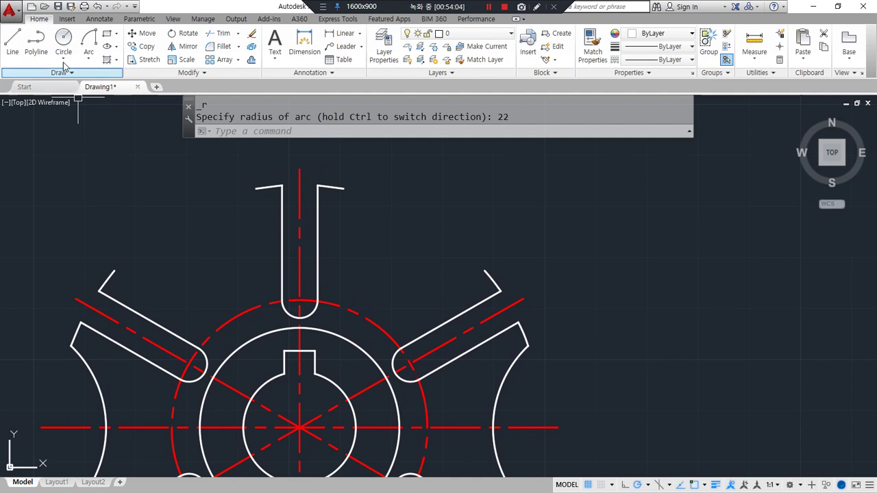
click(87, 40)
click(114, 271)
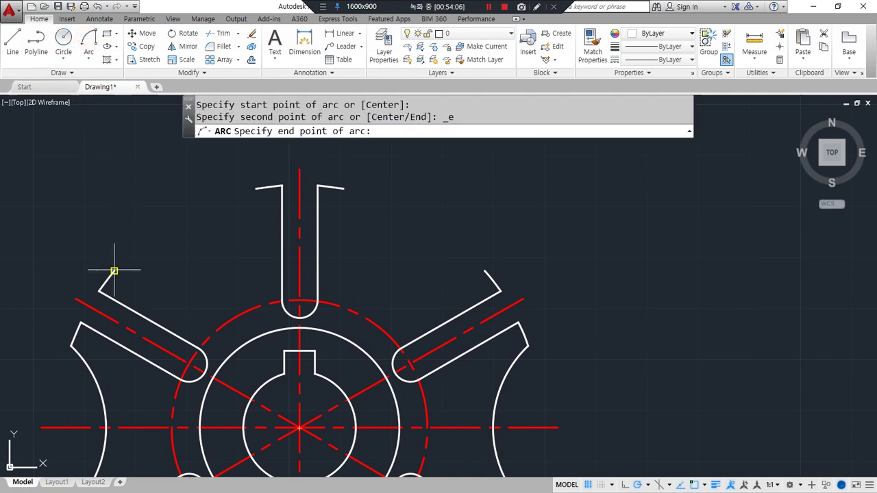
click(256, 189)
text(22)
key(Return)
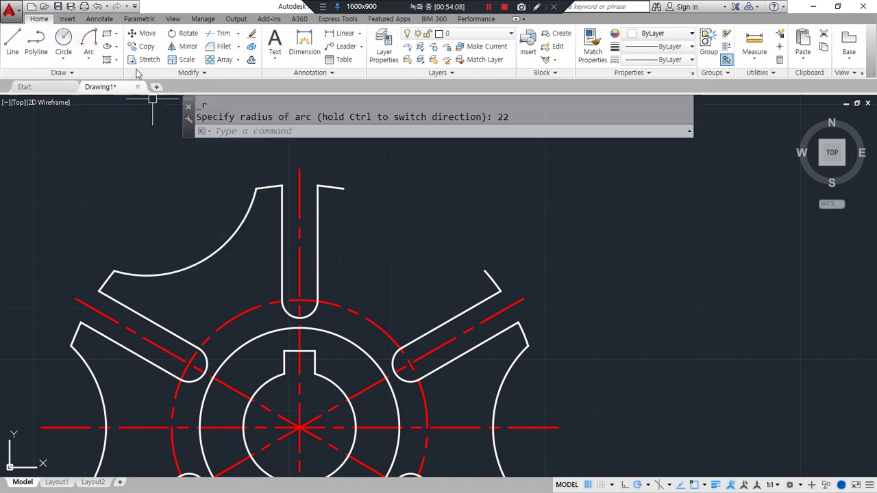
- Close the wheel outline with a radius 22 arc from the top slot's right arc end to the upper-right slot
click(89, 41)
click(342, 189)
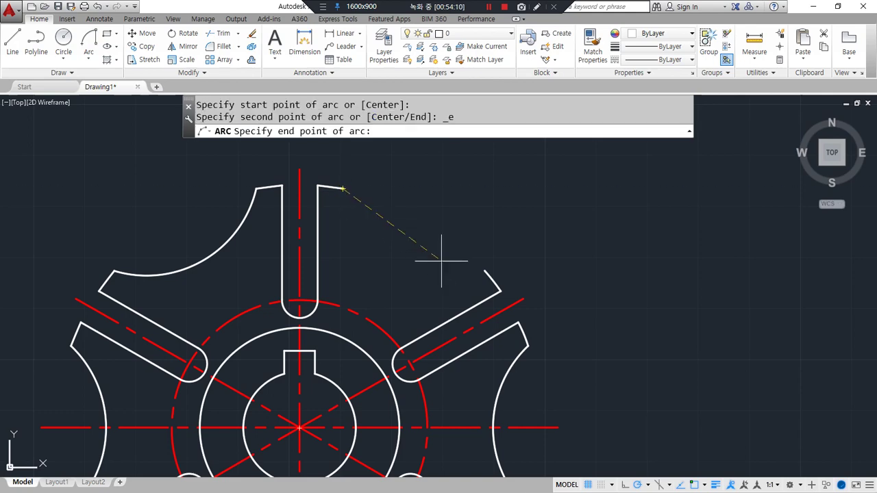
click(486, 271)
key(Return)
scroll(373, 311, down, 2)
middle_drag(346, 381, 364, 297)
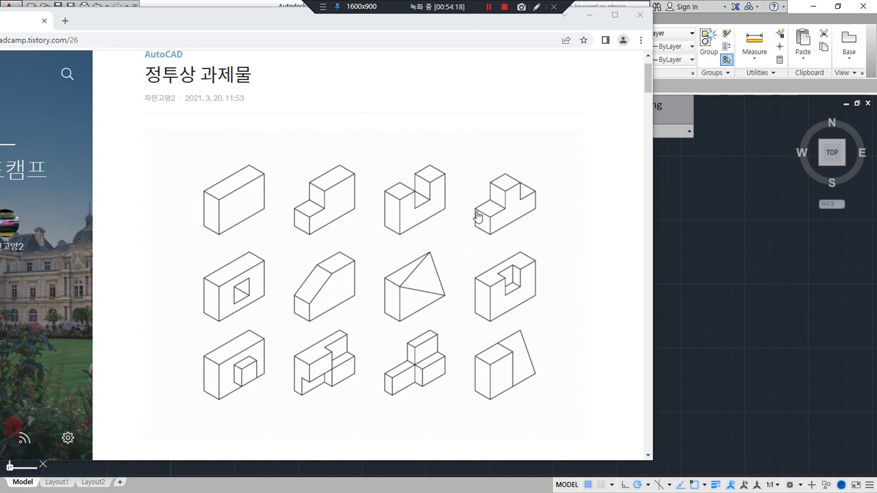
- Examine the isometric solids and their orthographic view solutions in the 정투상 과제물 blog post, and move the browser aside
mouse_move(476, 109)
mouse_down()
mouse_move(192, 156)
mouse_move(384, 412)
mouse_move(501, 226)
mouse_up()
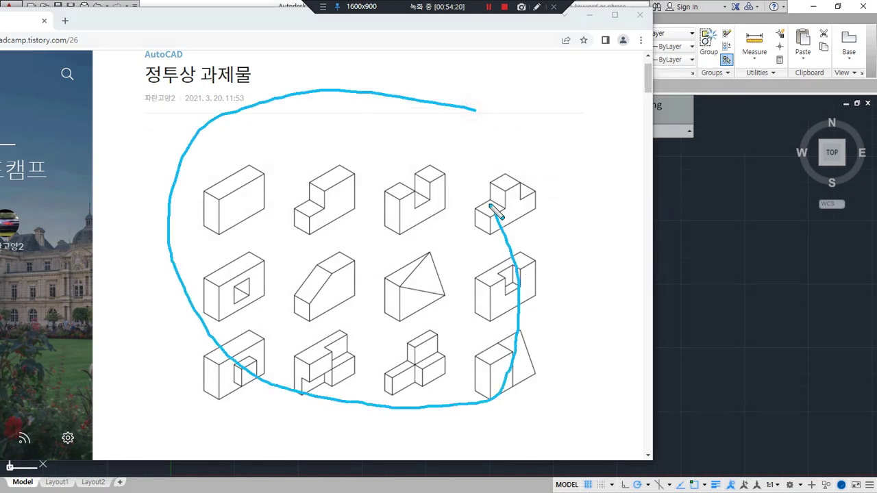
scroll(384, 239, down, 5)
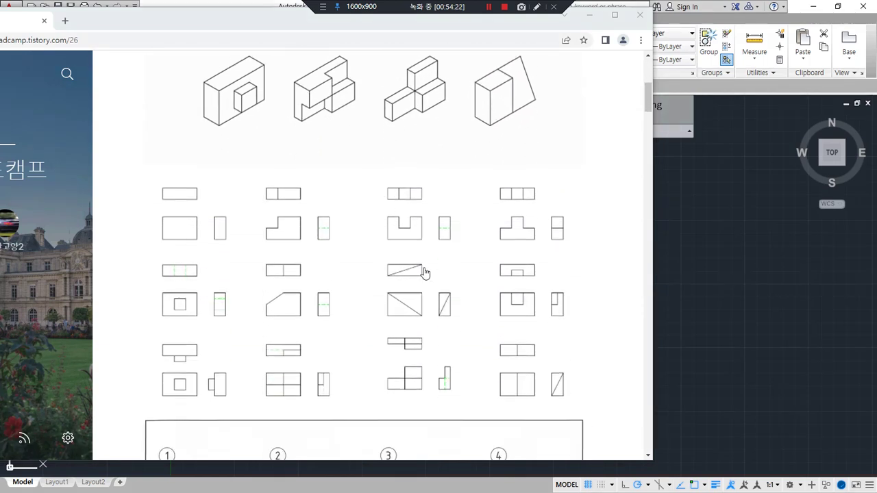
mouse_move(466, 163)
mouse_down()
mouse_move(184, 185)
mouse_move(330, 392)
mouse_move(543, 278)
mouse_move(426, 161)
mouse_up()
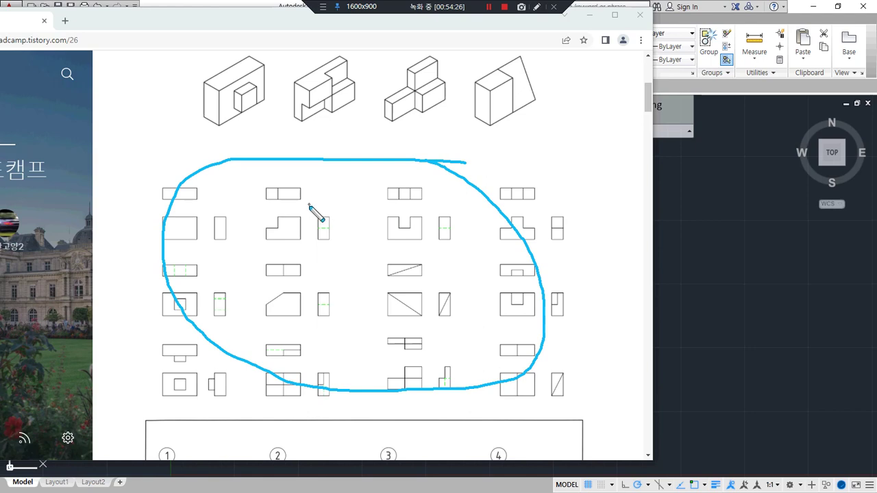
click(311, 338)
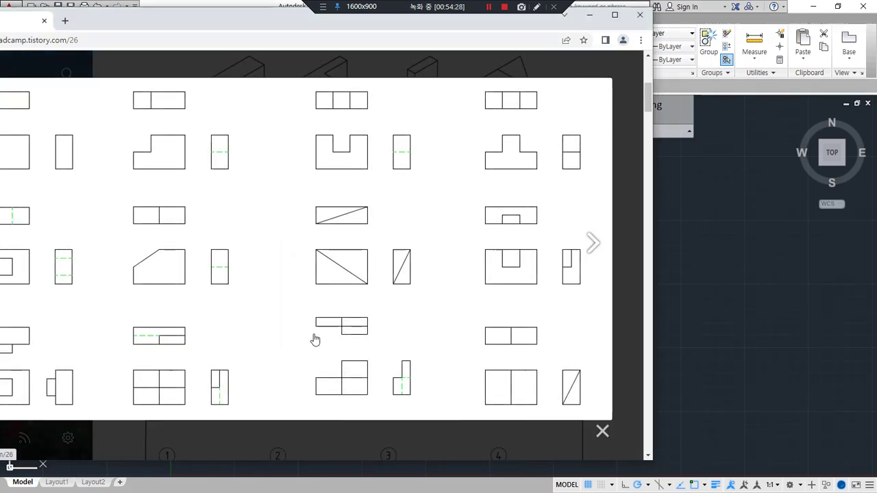
click(593, 433)
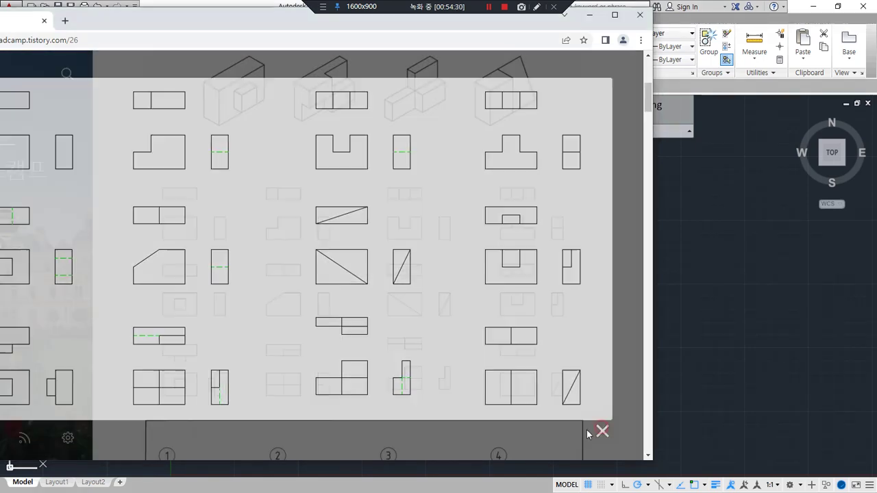
scroll(279, 119, up, 3)
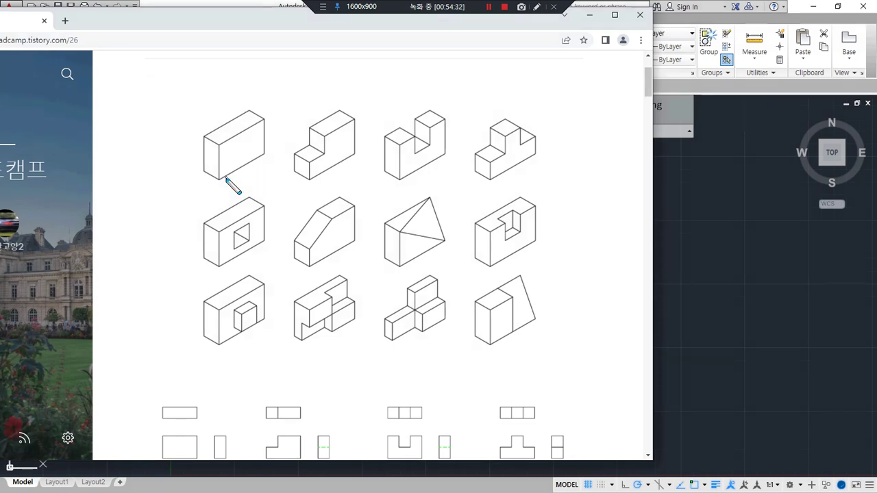
drag(226, 183, 491, 183)
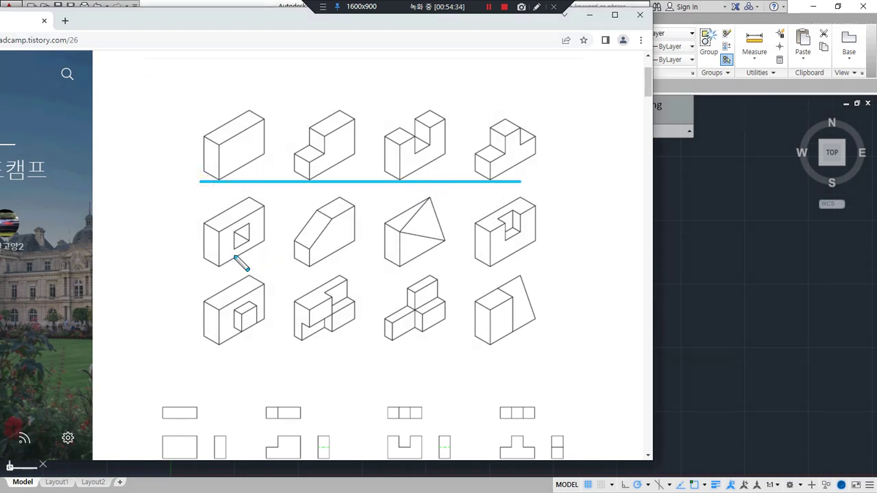
drag(282, 262, 544, 258)
drag(294, 338, 522, 338)
key(Escape)
drag(288, 18, 0, 83)
- Switch to AutoCAD and draw a horizontal and a vertical construction line through one common point in an empty area
click(312, 268)
middle_drag(228, 424, 366, 262)
scroll(396, 292, up, 1)
mouse_move(396, 292)
middle_down()
mouse_move(327, 296)
mouse_move(324, 288)
mouse_move(285, 323)
middle_up()
text(xl)
key(Return)
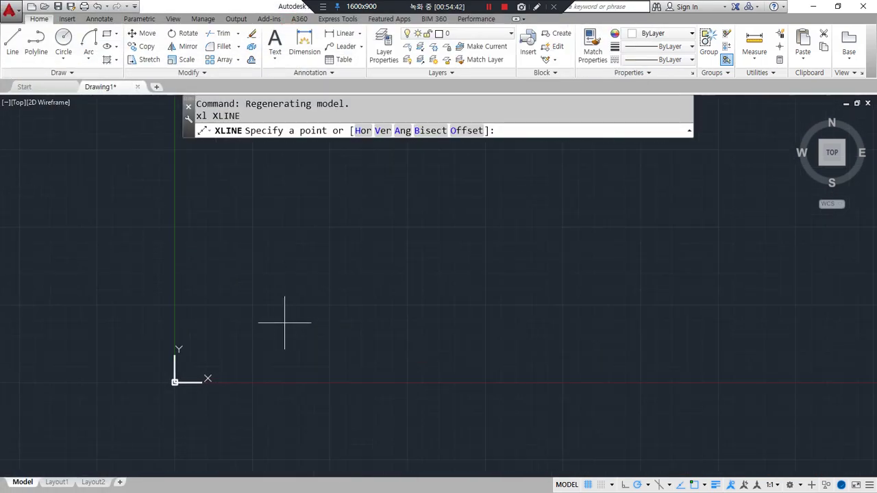
click(297, 320)
click(344, 319)
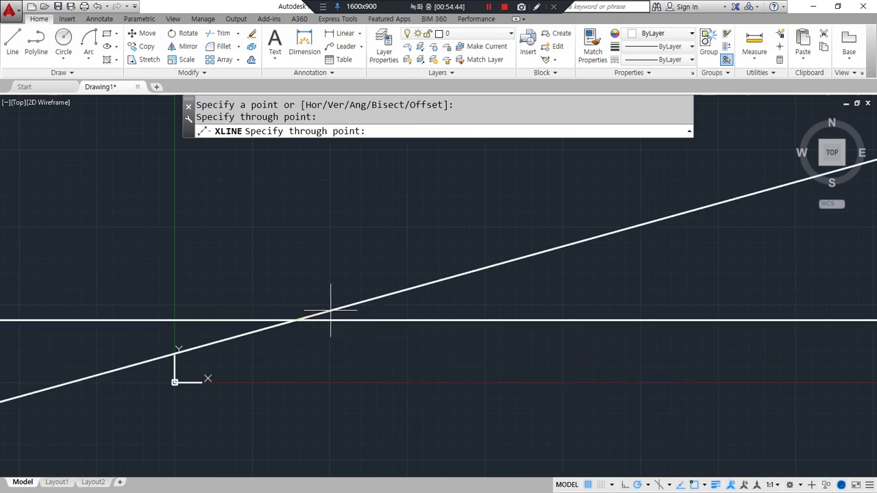
click(295, 293)
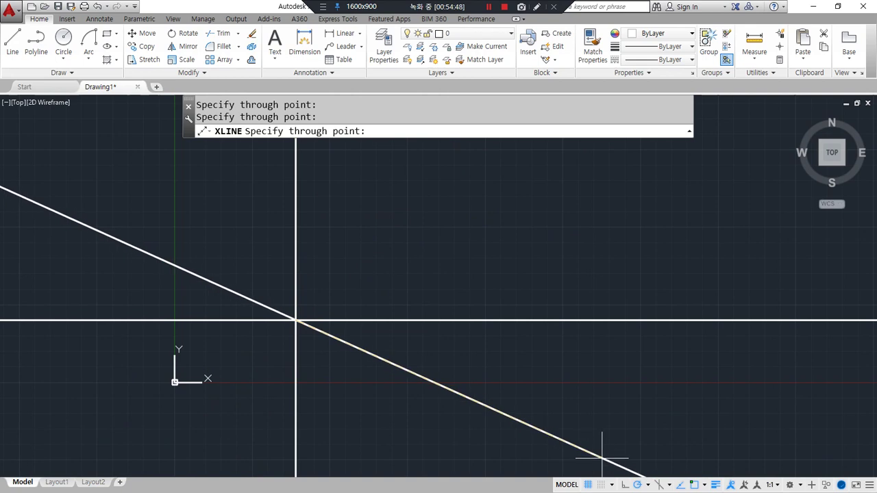
- Draw an inclined construction line through the crossing point and erase it
click(647, 485)
click(658, 388)
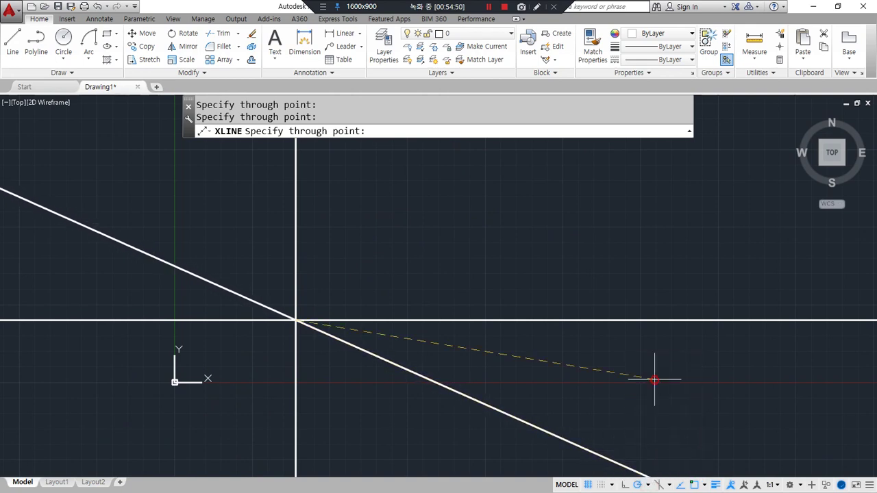
click(374, 241)
key(Return)
click(349, 269)
text(e)
key(space)
- Draw a second vertical construction line (XLINE, Ver) freehand to the right of the existing vertical one
scroll(412, 358, down, 2)
middle_drag(444, 351, 362, 337)
text(x)
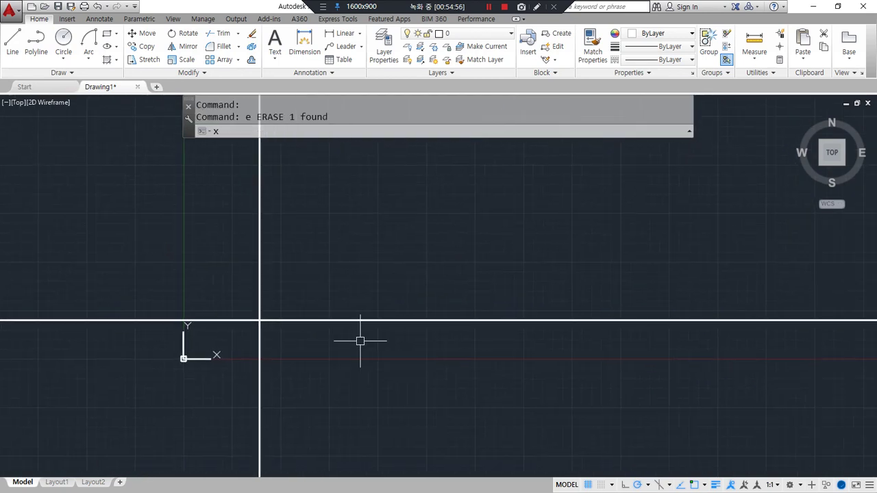
text(l)
key(Return)
text(v)
key(Return)
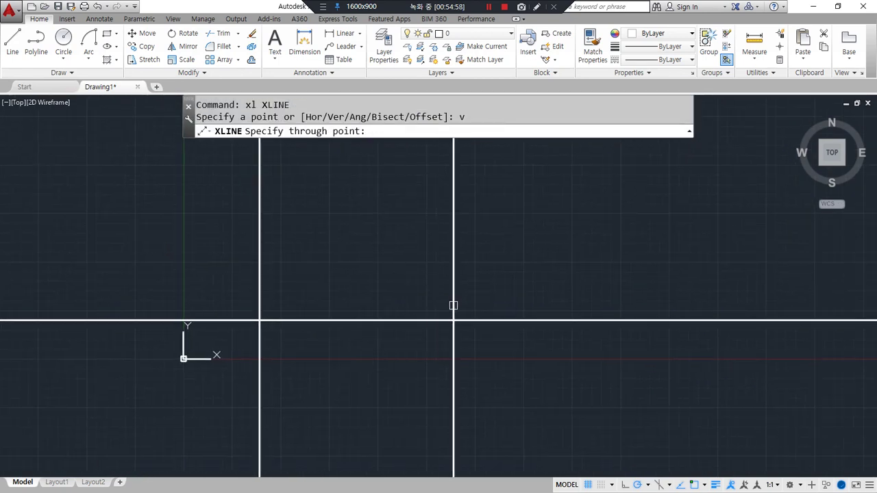
click(454, 305)
scroll(579, 307, down, 2)
middle_drag(613, 292, 521, 306)
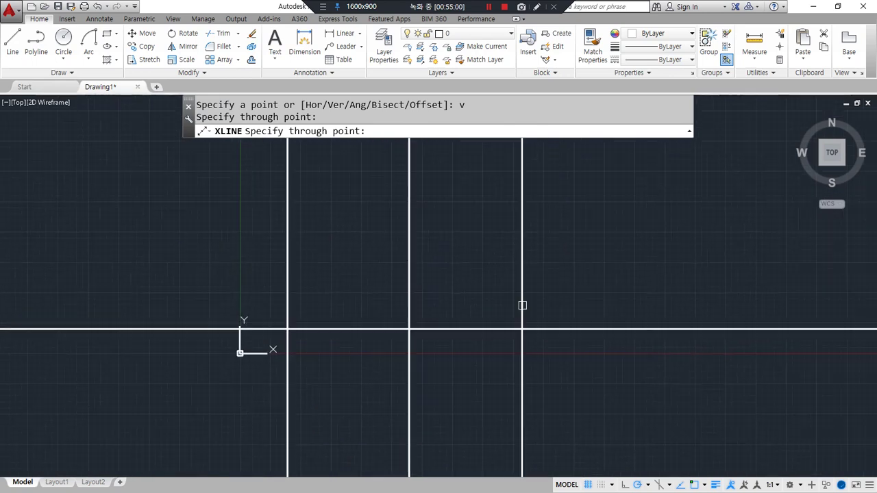
- End the XLINE command and delete the second vertical construction line
key(Escape)
click(457, 297)
click(388, 268)
key(Delete)
- Offset the vertical construction line by 200 to the right three times in succession, making four evenly spaced verticals
text(o)
key(space)
text(200)
key(Return)
click(289, 278)
click(384, 284)
click(312, 297)
click(394, 295)
click(336, 307)
click(470, 296)
scroll(315, 337, up, 5)
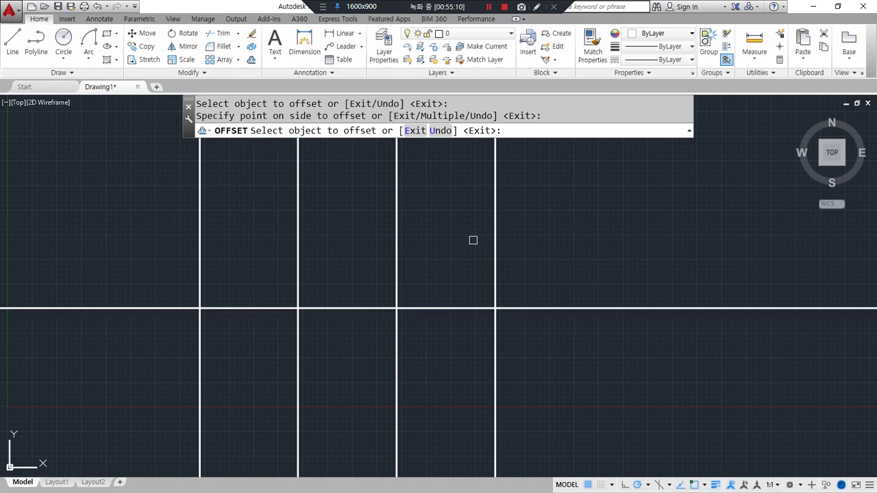
- Offset the horizontal construction line upward twice at the same distance of 200 to complete the grid
key(Return)
text(o)
key(Return)
key(Return)
click(560, 308)
click(561, 284)
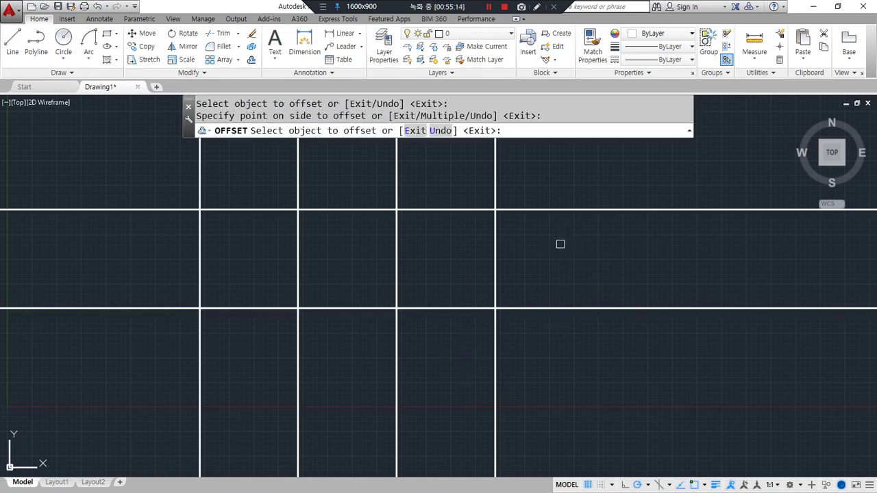
middle_drag(560, 240, 562, 307)
click(558, 276)
click(562, 226)
scroll(558, 336, down, 2)
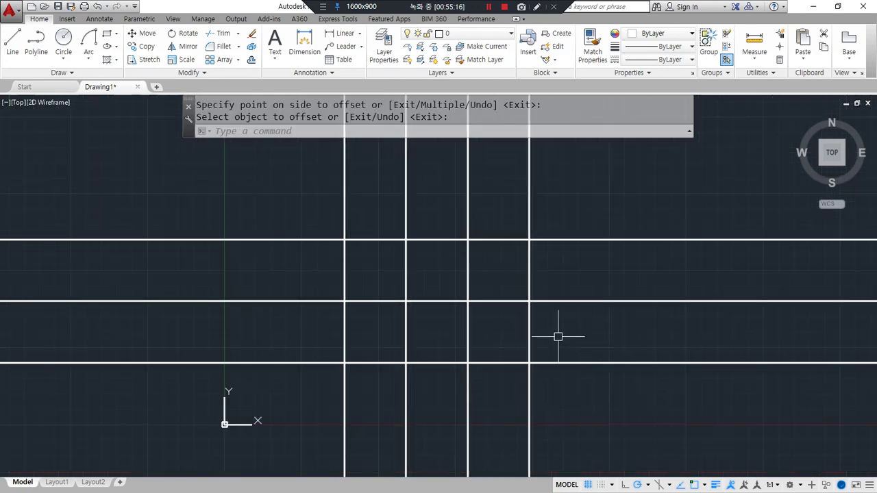
- Draw 45° rays (RAY) up and to the right from the four intersections on the grid's top horizontal line
scroll(336, 249, up, 2)
text(ray Specify start point:)
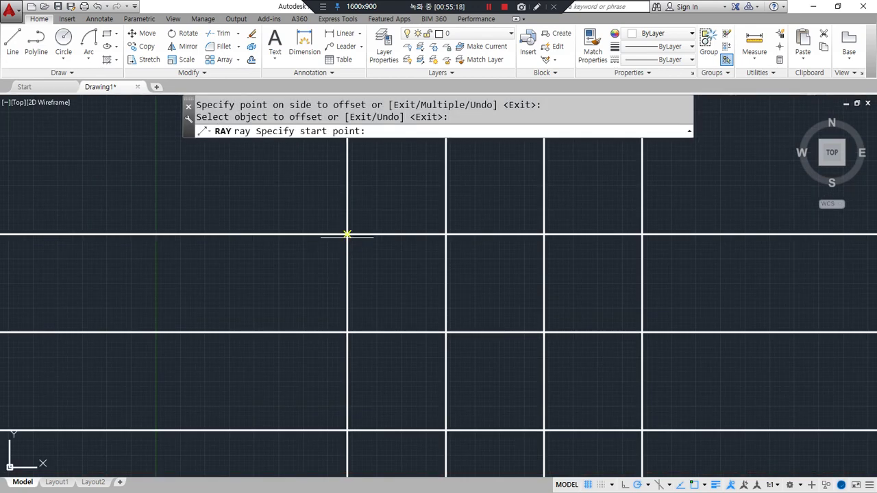
click(348, 235)
click(381, 201)
key(Return)
key(Return)
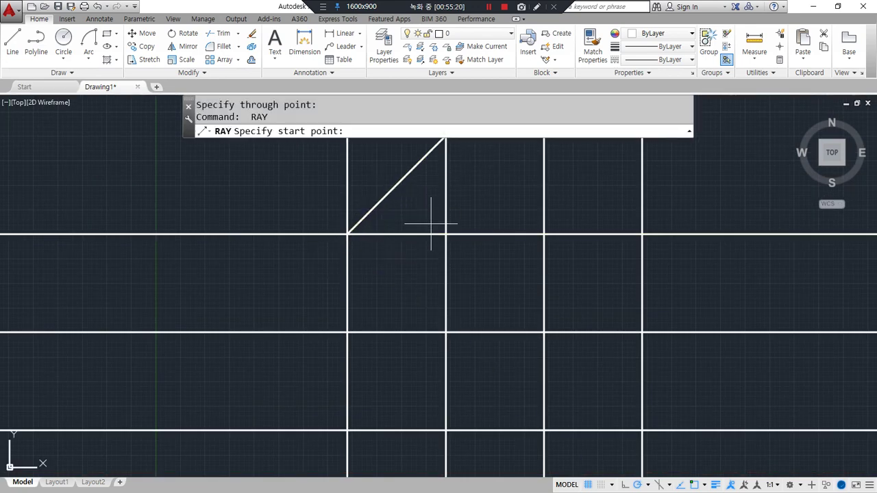
key(Return)
key(Return)
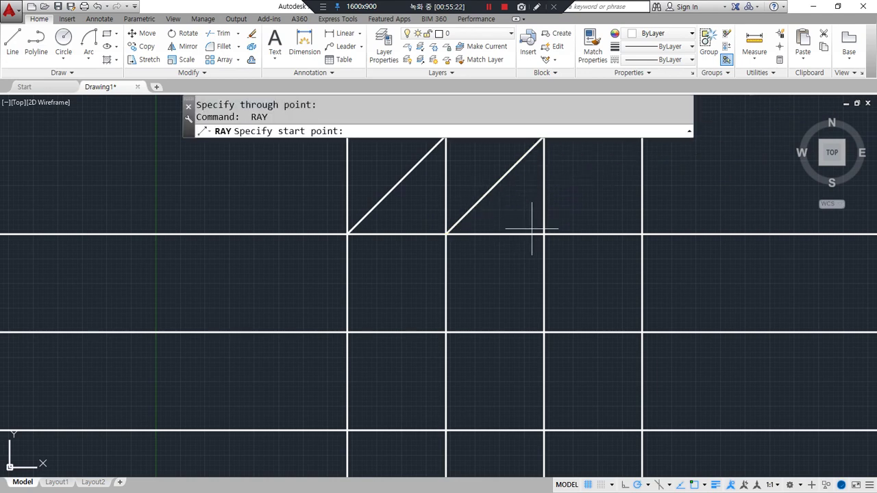
click(572, 200)
key(Return)
key(Return)
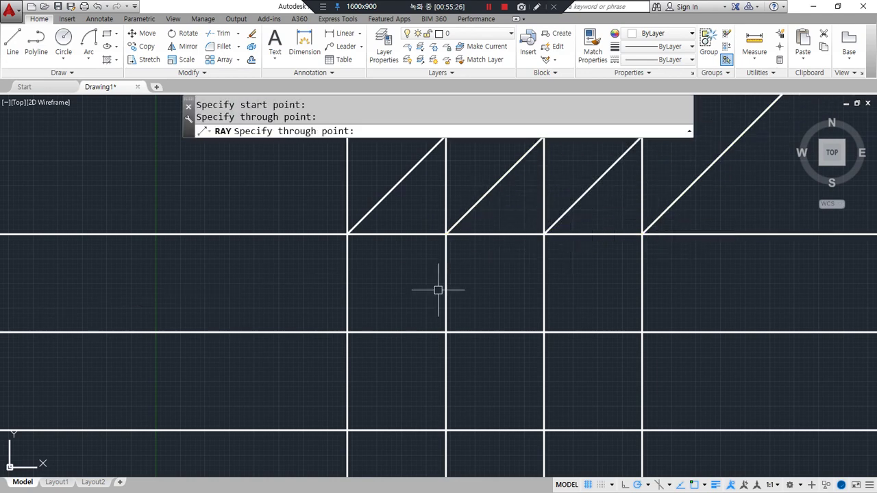
- Draw 45° rays up and to the right from the four intersections on the grid's middle horizontal line
click(370, 307)
key(Return)
key(Return)
click(446, 332)
click(483, 295)
key(Return)
key(Return)
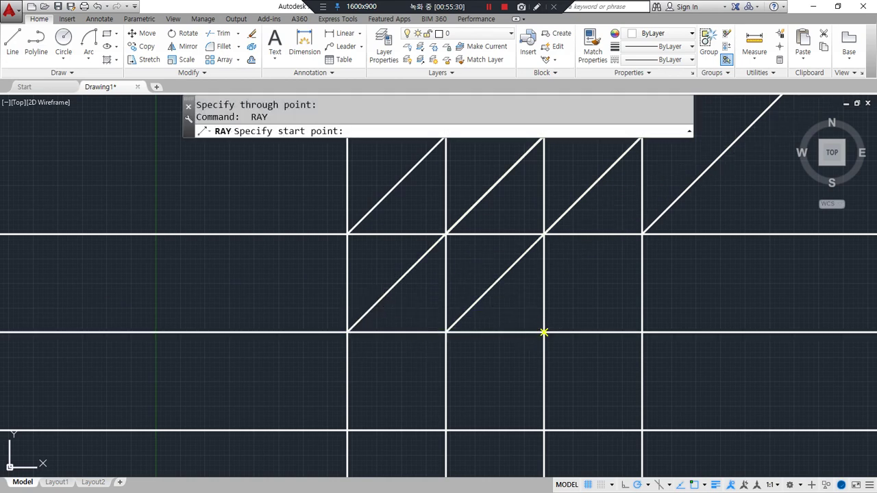
click(544, 332)
click(574, 300)
key(Return)
key(Return)
click(642, 332)
click(654, 320)
key(Return)
- Draw 45° rays up and to the right from the four intersections on the grid's bottom horizontal line
key(Return)
key(Return)
click(446, 430)
click(478, 396)
key(Return)
key(Return)
click(556, 415)
key(Return)
key(Return)
click(643, 429)
click(664, 405)
- Offset each of the four vertical grid lines by 30 to the left
middle_drag(329, 385, 313, 364)
key(Return)
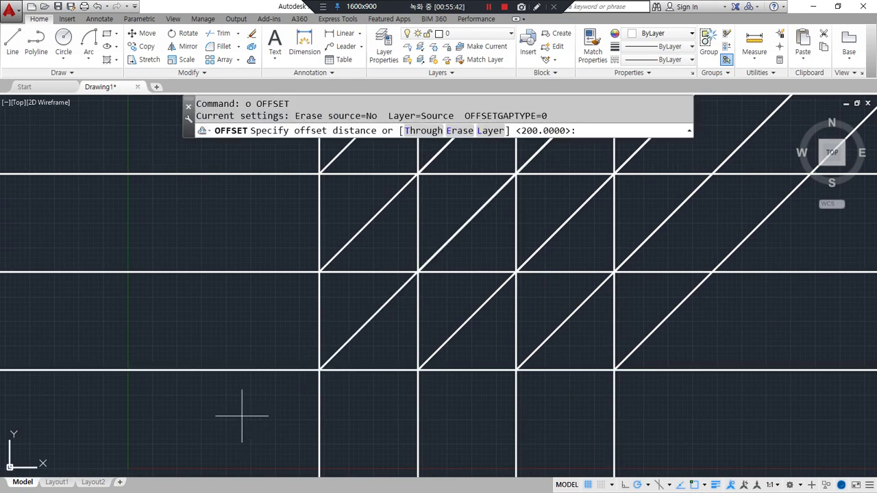
middle_drag(245, 415, 232, 378)
text(30)
key(Return)
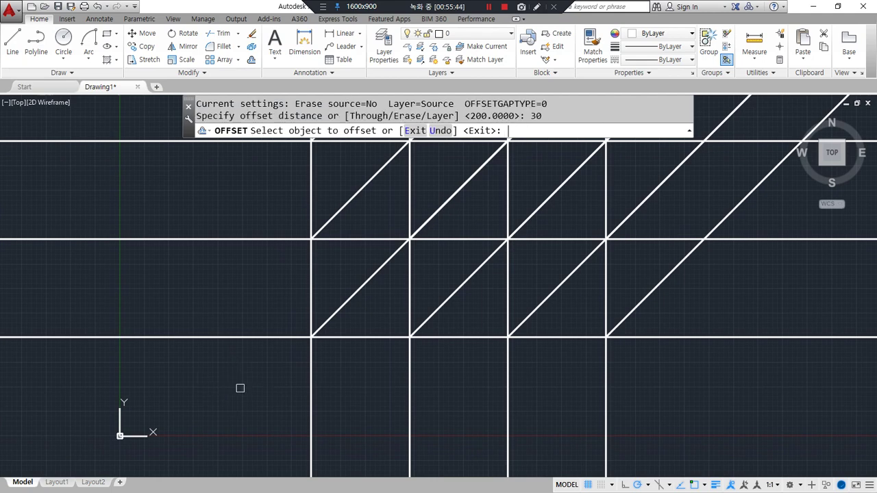
click(309, 370)
click(283, 368)
scroll(372, 337, up, 4)
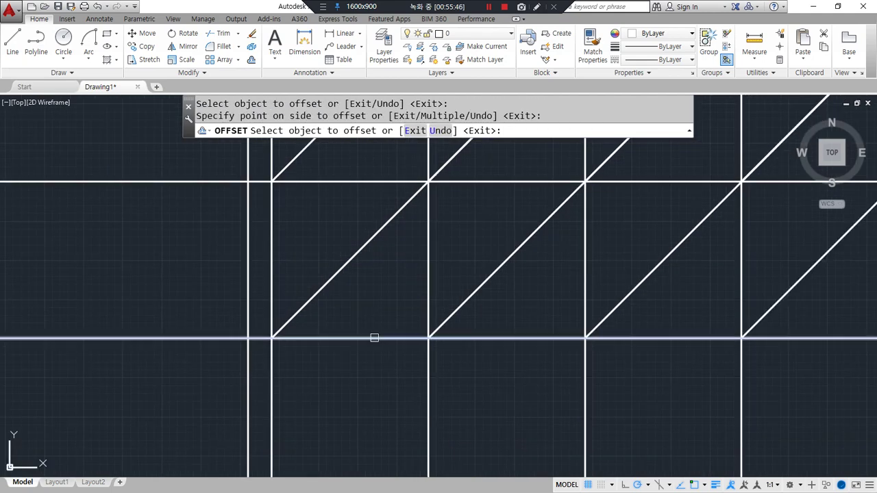
click(458, 371)
click(455, 371)
middle_drag(688, 373, 519, 373)
click(593, 363)
click(580, 366)
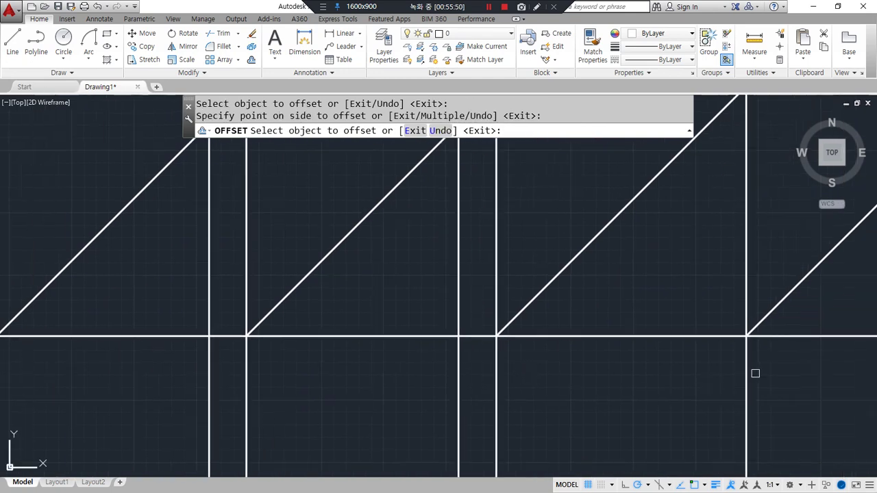
click(726, 373)
scroll(596, 368, down, 2)
scroll(540, 371, up, 1)
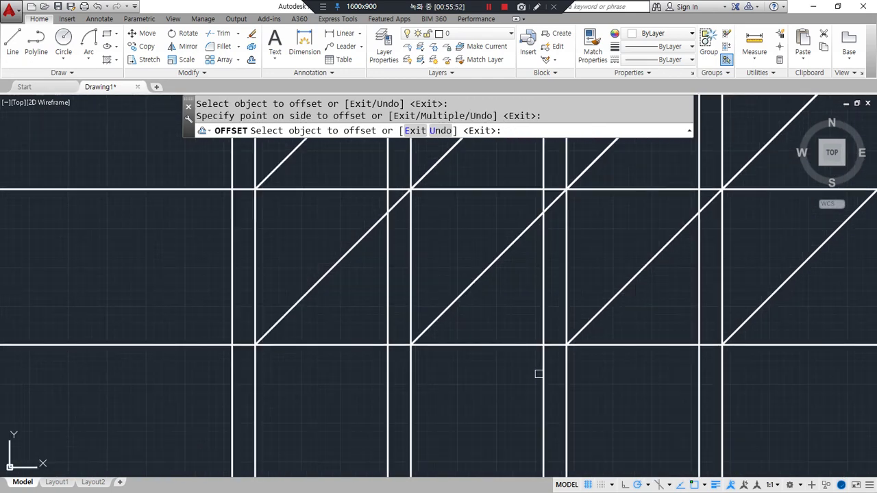
- Offset the grid's bottom horizontal line downward by 20
key(Return)
key(Return)
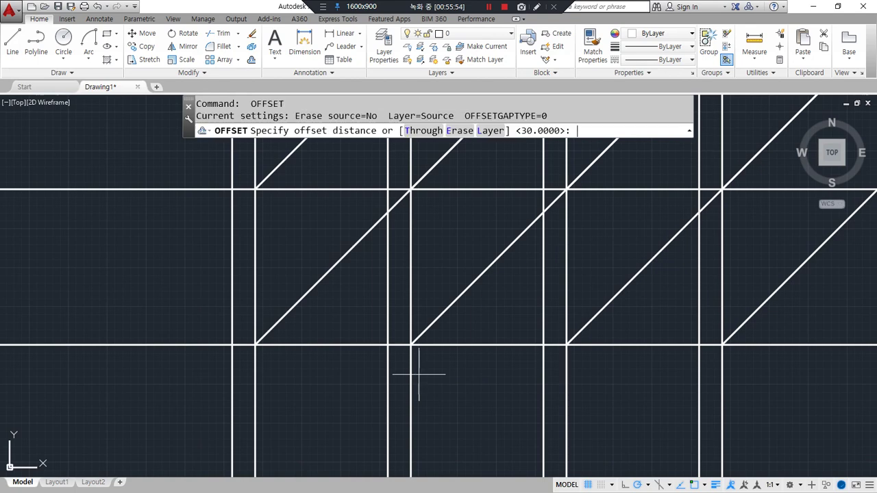
key(Return)
click(284, 345)
click(288, 370)
key(Return)
- Trim the vertical lines below the lowest horizontal and the ends of the two lowest horizontals beyond the leftmost vertical
text(tr)
key(Return)
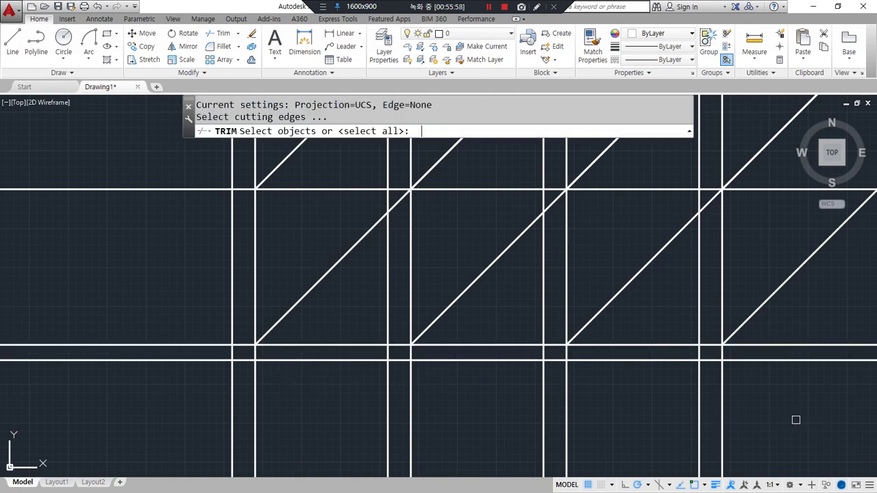
key(Return)
mouse_move(759, 412)
mouse_down()
mouse_move(201, 412)
mouse_move(151, 327)
mouse_up()
middle_drag(155, 298, 102, 393)
key(Return)
- Offset the grid's middle and top horizontal lines downward by 20
text(o)
key(Return)
text(20)
key(Return)
click(239, 282)
click(226, 320)
middle_drag(227, 320, 248, 406)
click(251, 226)
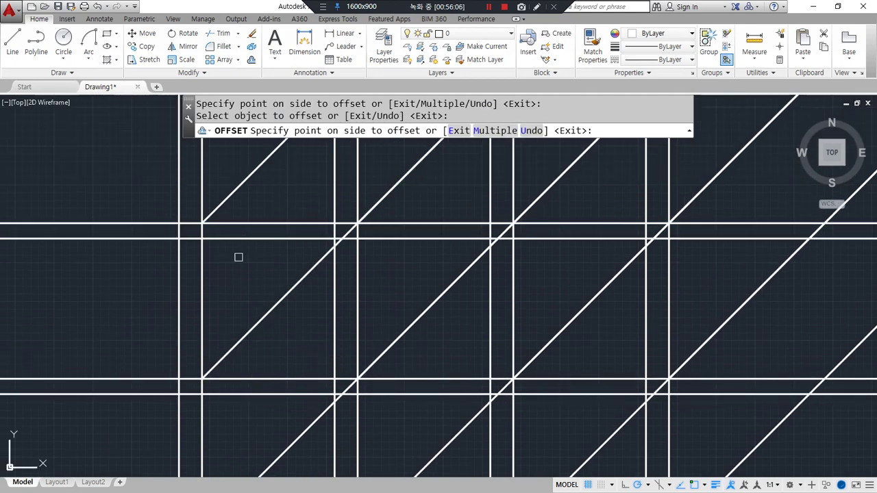
click(239, 258)
key(Return)
- Trim the left ends of the middle and top pairs of horizontal lines at the leftmost vertical
scroll(254, 354, down, 2)
middle_drag(255, 354, 268, 267)
scroll(264, 315, up, 2)
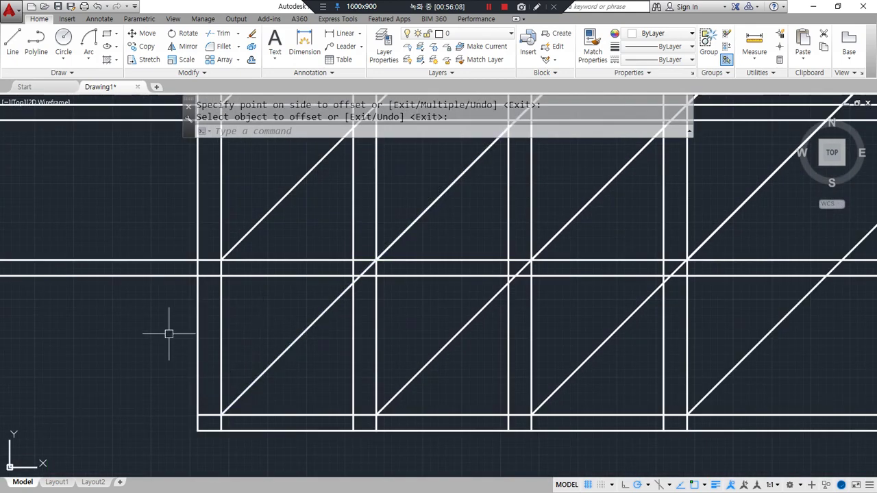
middle_drag(119, 325, 172, 411)
text(tr)
key(Return)
key(Return)
click(173, 399)
click(133, 175)
key(Return)
scroll(174, 344, down, 2)
middle_drag(239, 374, 215, 308)
scroll(277, 407, up, 4)
middle_drag(151, 390, 185, 414)
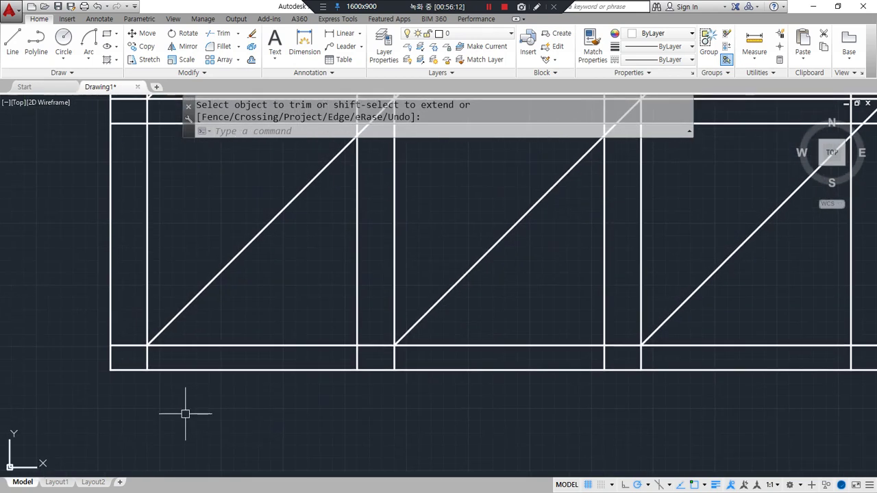
text(l)
key(Return)
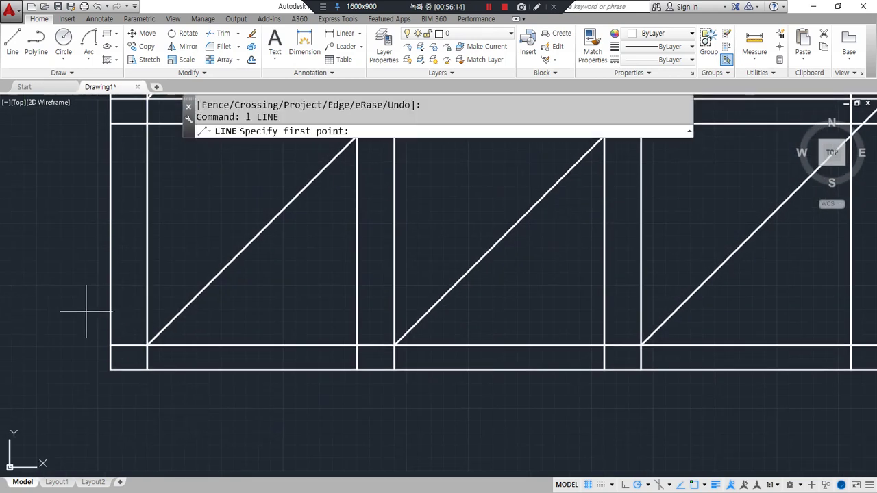
click(87, 312)
key(Escape)
- Draw a horizontal construction line (XLINE, Hor) slightly above the two lowest horizontals of the grid
text(xl)
key(Return)
text(h)
key(Return)
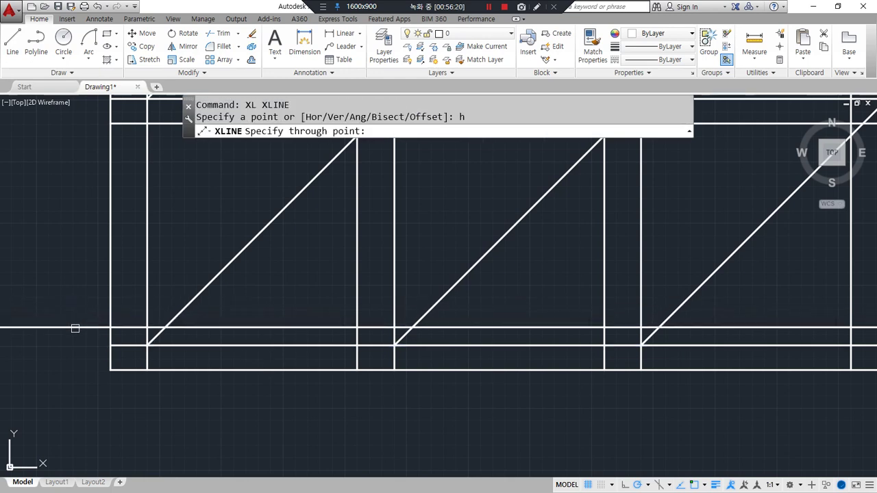
click(75, 330)
key(Return)
- Draw a vertical line from where the new construction line crosses the bottom-left diagonal down to the lowest horizontal
scroll(124, 349, up, 2)
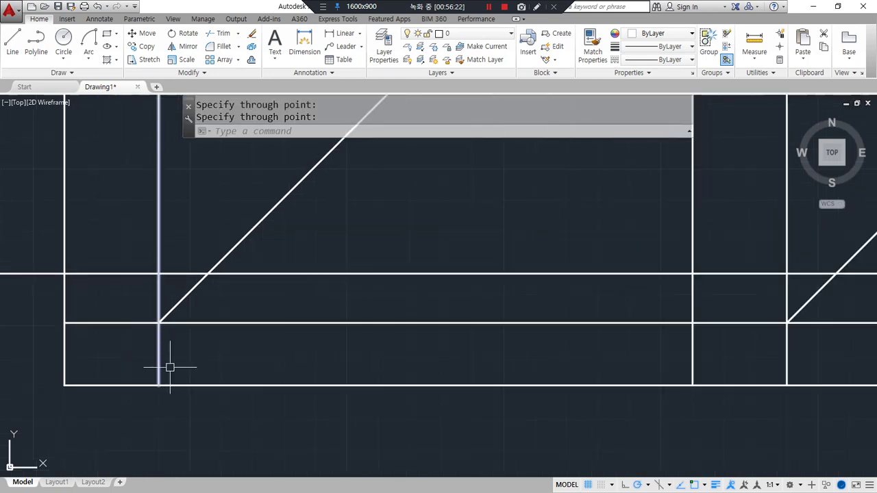
middle_drag(169, 364, 239, 368)
text(l)
key(Return)
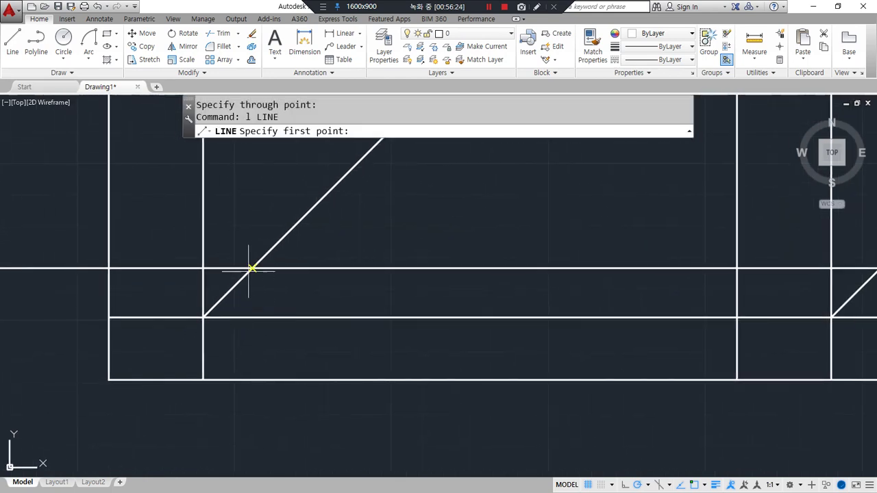
click(252, 268)
click(249, 379)
key(Return)
- Offset the horizontal construction line upward and the short vertical line beside the bottom-left diagonal outward to the right by 10
text(O)
key(Return)
text(10)
key(Return)
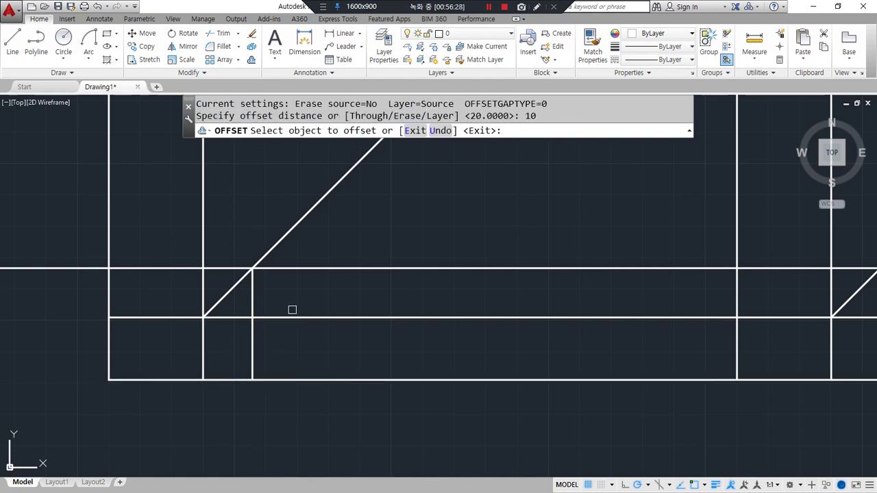
click(301, 272)
click(343, 245)
click(252, 297)
click(288, 288)
key(Return)
- Fillet the two offset lines and the bottom-left diagonal so they meet at a sharp corner
text(F)
key(Return)
click(272, 252)
click(272, 253)
key(Return)
click(273, 247)
click(258, 239)
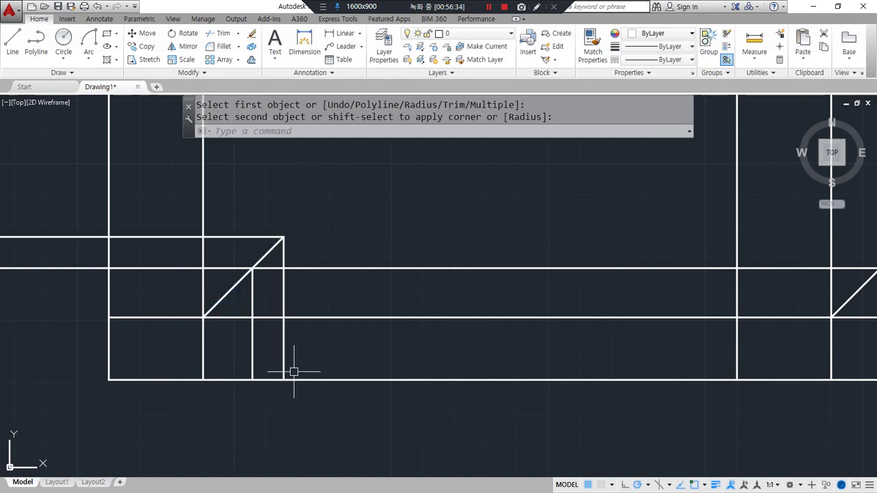
- Fence-trim the lines extending outside the bottom-left view set and the verticals linking its top and front views
text(TR)
key(Return)
key(Return)
text(F)
key(Return)
click(407, 409)
click(378, 230)
key(Return)
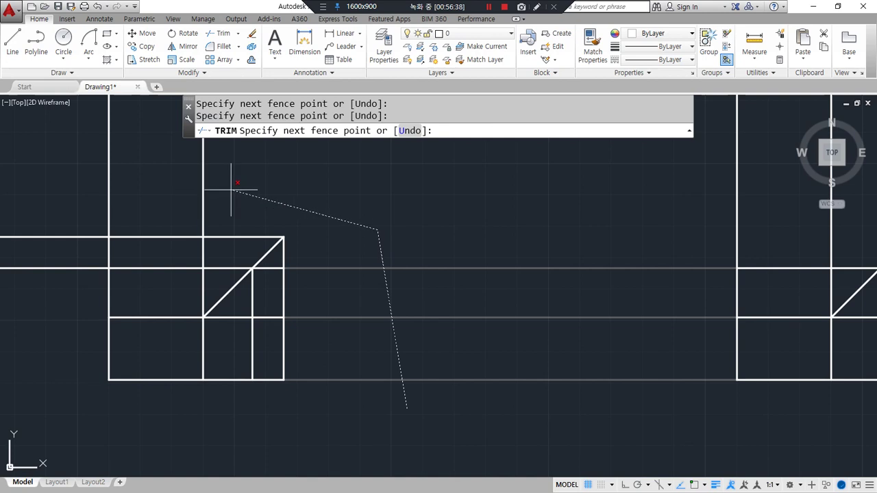
click(209, 295)
key(Return)
- Fence-trim the projection lines above the side view and between the front and side views
text(F)
key(Return)
click(307, 287)
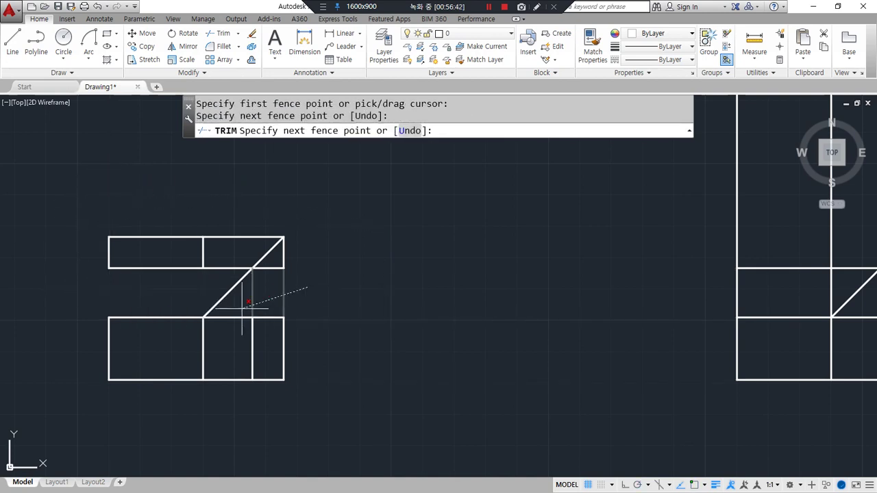
click(233, 394)
key(Return)
- Trim the horizontals extending right from the top view and erase the two leftover pieces
click(218, 274)
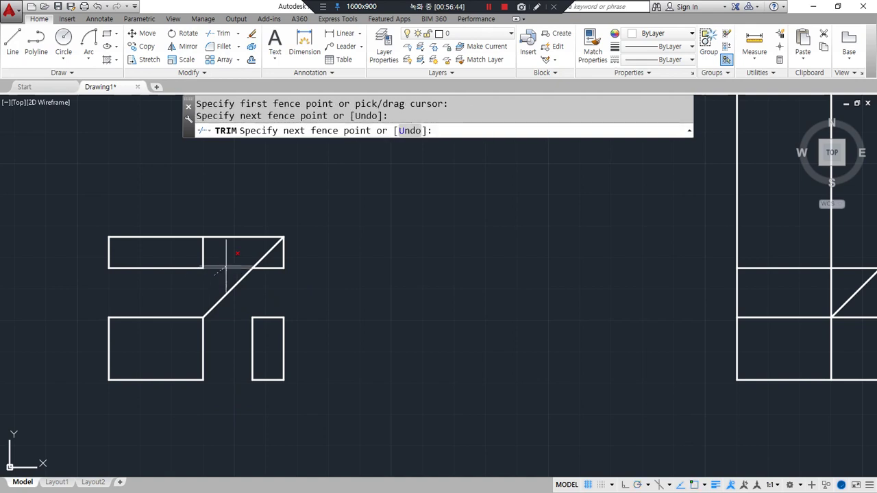
click(246, 216)
key(Return)
key(Return)
click(229, 217)
click(326, 274)
text(e)
key(Return)
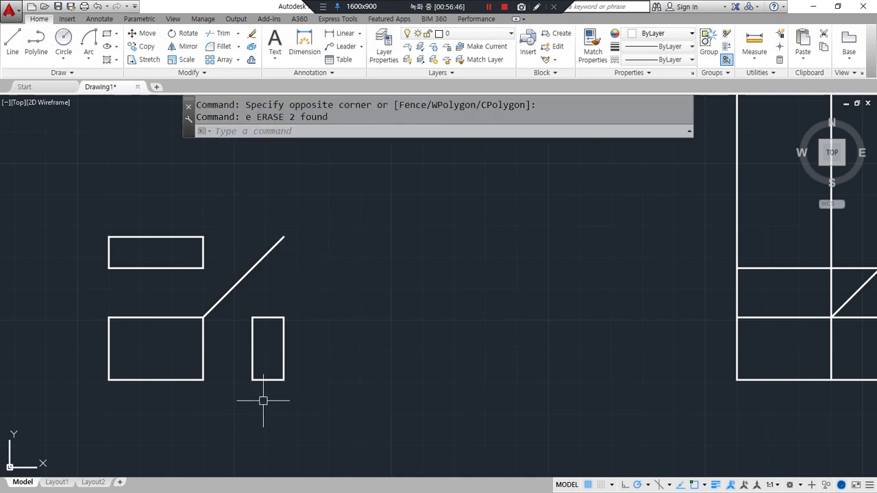
- Draw a vertical line from the small top view's upper-left corner up to the grid's upper horizontals
scroll(150, 255, down, 2)
scroll(222, 313, down, 2)
scroll(253, 409, down, 2)
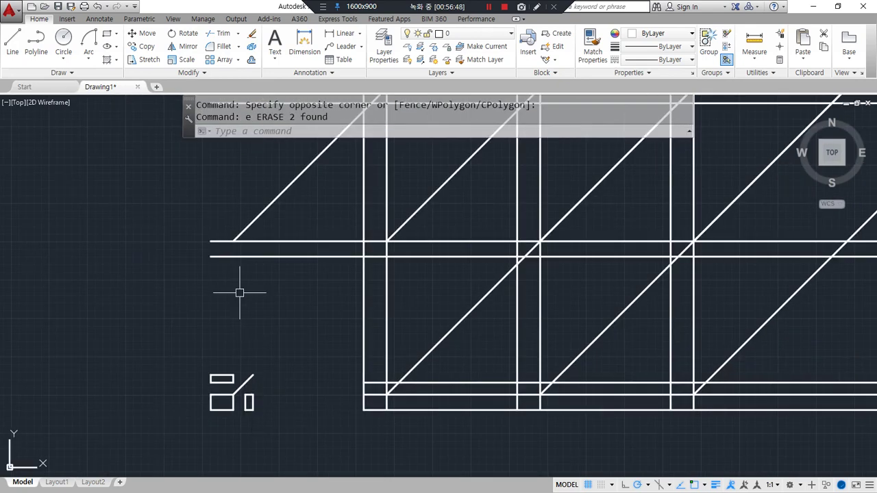
middle_drag(240, 293, 248, 348)
key(Return)
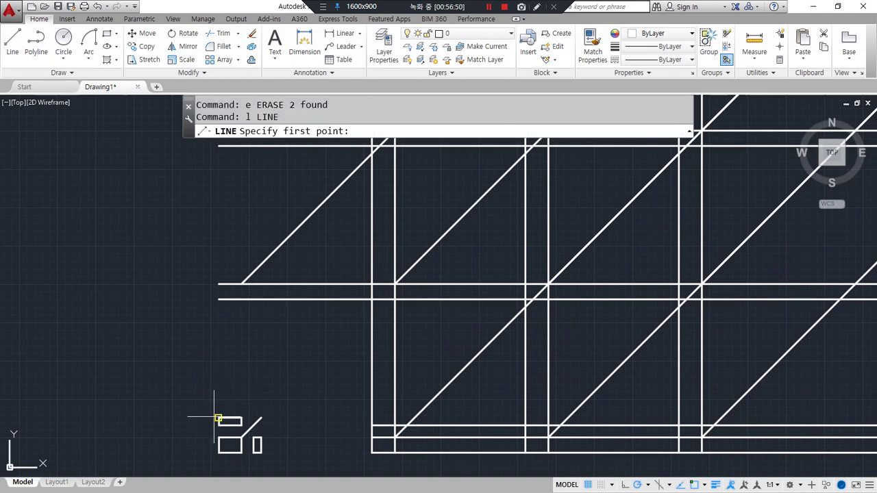
click(218, 418)
scroll(220, 259, down, 2)
middle_drag(222, 237, 225, 330)
click(219, 219)
key(space)
- Draw a parallel vertical line upward from the small top view's upper-right corner to the grid's upper horizontals
scroll(239, 403, up, 4)
key(space)
click(212, 437)
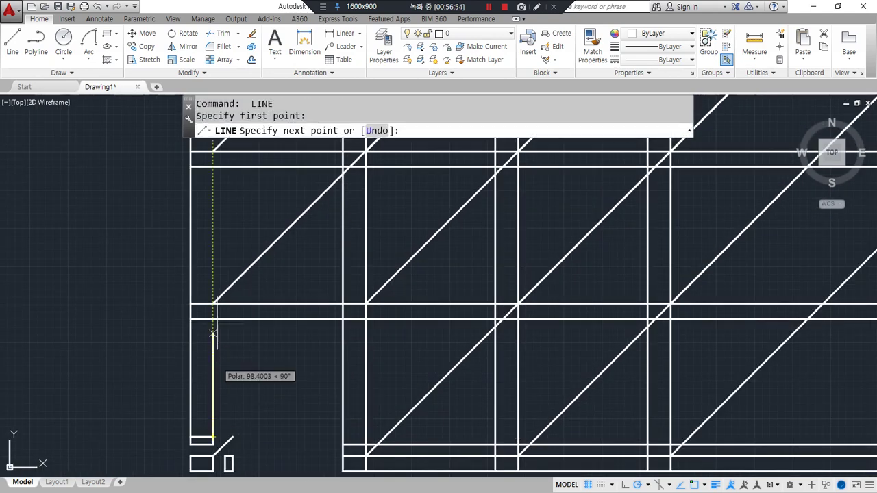
middle_drag(219, 258, 215, 337)
click(210, 212)
key(space)
- Trim the two new verticals between the bottom-left view set and the middle horizontals
middle_drag(233, 370, 210, 242)
scroll(242, 417, up, 2)
scroll(200, 436, up, 2)
middle_drag(207, 424, 315, 347)
middle_drag(261, 260, 304, 415)
scroll(304, 415, down, 2)
text(tr)
key(space)
click(297, 345)
click(212, 324)
key(space)
- Offset the horizontal above the bottom pair upward by 10 in the remaining part of the bottom row
scroll(433, 393, down, 2)
mouse_move(433, 393)
middle_down()
mouse_move(441, 398)
mouse_move(288, 273)
mouse_move(336, 376)
middle_up()
scroll(363, 295, up, 4)
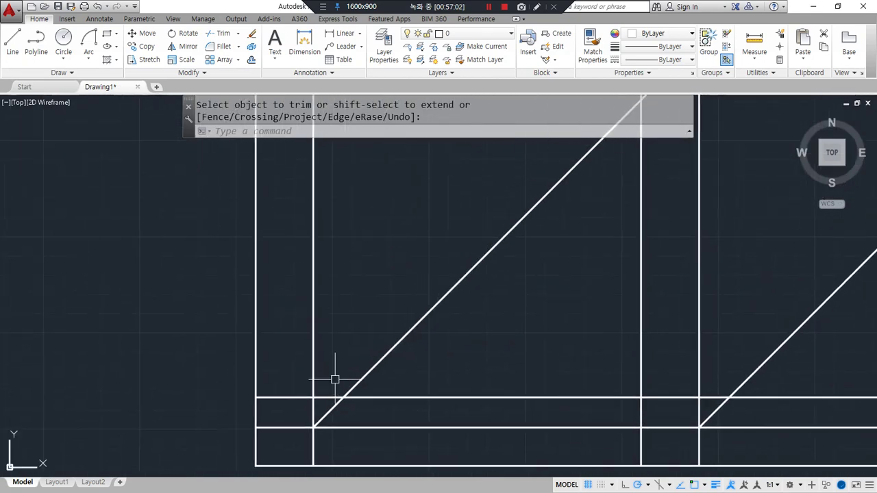
scroll(336, 376, down, 2)
scroll(177, 411, up, 4)
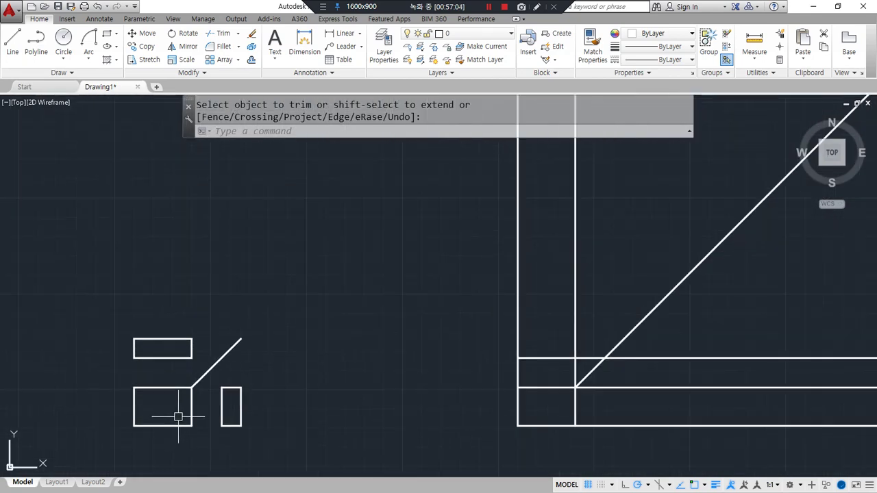
scroll(145, 394, down, 4)
scroll(308, 414, up, 6)
scroll(374, 409, down, 2)
middle_drag(363, 404, 308, 395)
scroll(281, 346, up, 2)
key(Escape)
text(o)
key(Return)
text(10)
key(Return)
click(253, 301)
click(245, 269)
key(Return)
- Draw vertical lines from where the two upper horizontals cross the second column's diagonal down to the lowest horizontal
text(l)
key(Return)
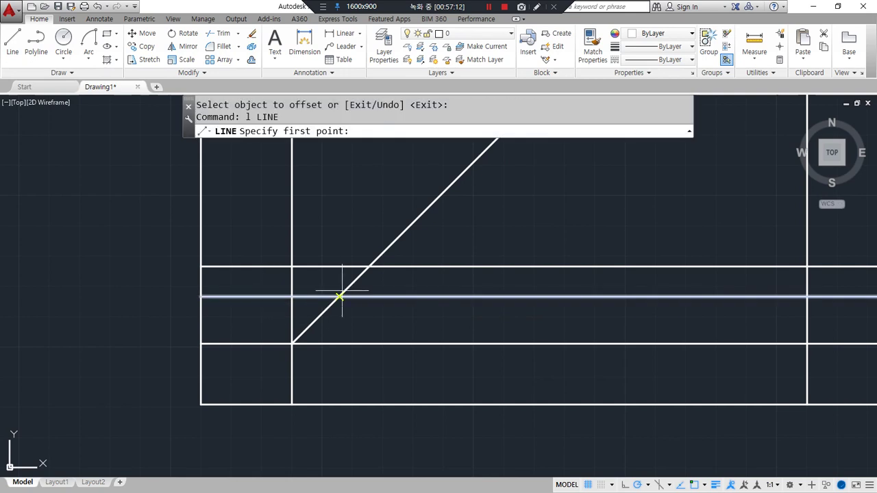
click(370, 267)
key(Return)
key(Return)
click(339, 296)
key(Return)
- Draw the same two vertical lines from the third column's diagonal crossings down to the lowest horizontal
scroll(605, 347, down, 1)
middle_drag(605, 348, 173, 339)
scroll(389, 307, up, 1)
text(l)
key(Return)
click(415, 277)
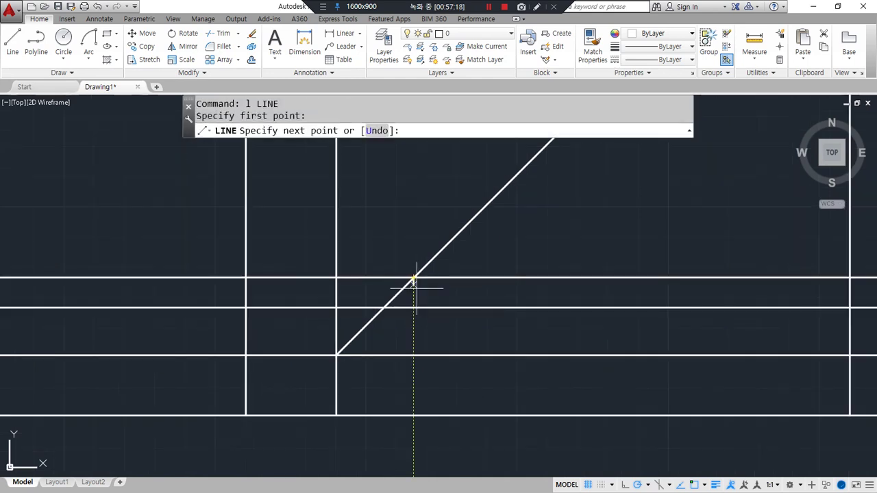
click(413, 414)
key(Return)
key(Return)
click(382, 317)
click(383, 416)
key(Return)
- Draw the two vertical lines from the fourth column's diagonal crossings down to the lowest horizontal
scroll(480, 411, down, 1)
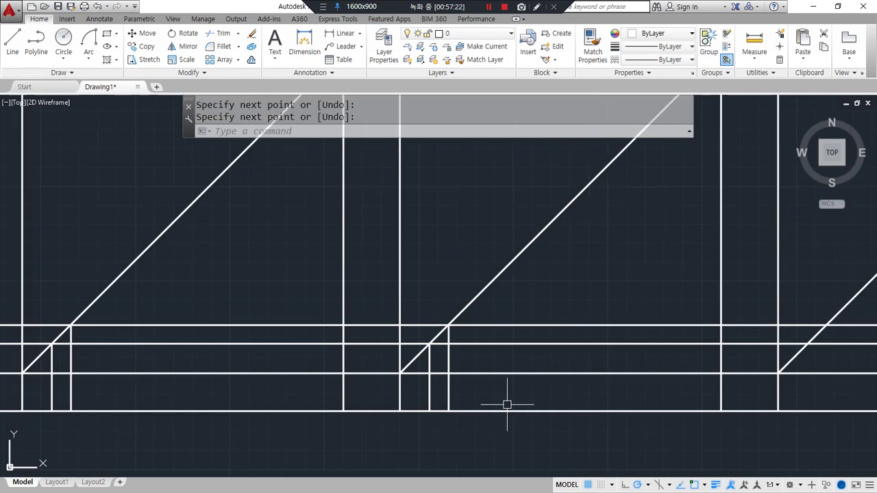
middle_drag(506, 405, 210, 345)
text(l)
key(Return)
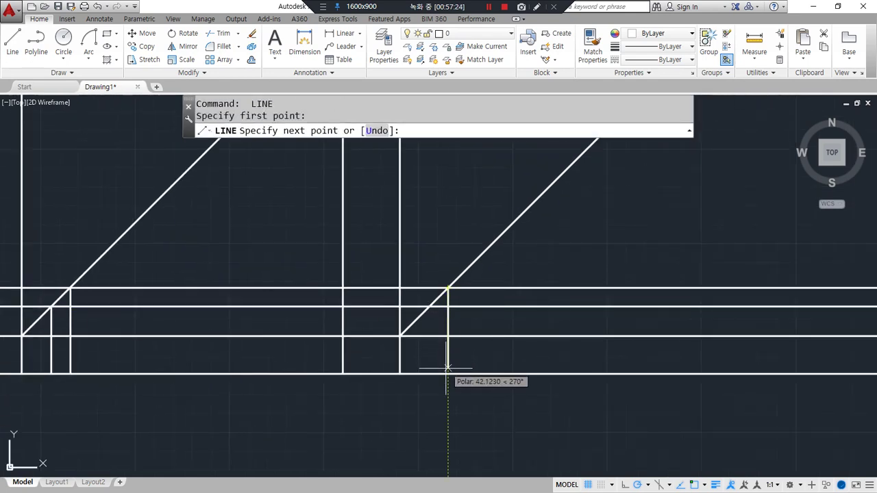
click(447, 373)
key(Return)
key(Return)
click(429, 307)
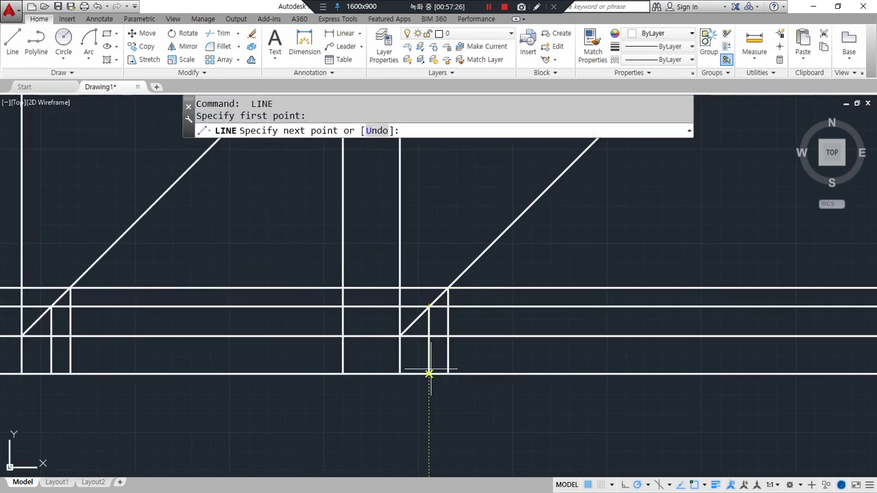
key(Return)
- Trim the lines above the bottom row's view sets and the horizontals in the gaps between them
scroll(331, 372, down, 1)
scroll(293, 372, down, 1)
middle_drag(301, 373, 534, 371)
scroll(534, 371, down, 1)
text(tr)
key(Return)
key(Return)
click(648, 394)
click(606, 301)
click(595, 329)
click(364, 297)
click(435, 329)
click(421, 387)
click(517, 329)
click(505, 399)
scroll(388, 370, up, 8)
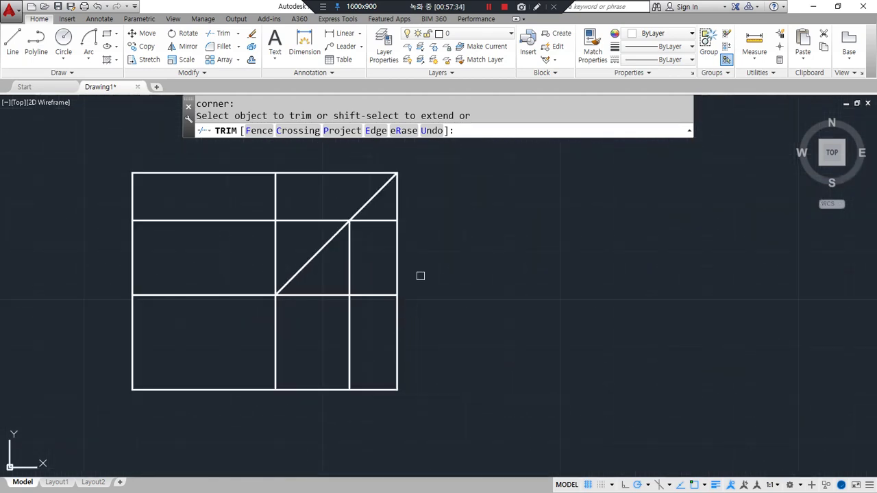
- Fence-trim the projection lines above the side view and between the front and side views of the isolated view set
text(f)
key(Return)
click(421, 273)
click(345, 281)
click(306, 418)
key(Return)
- Trim the lines between its top and front views and right of the top view, and erase the leftover pieces
text(f)
key(Return)
click(90, 253)
click(320, 158)
key(Return)
key(Return)
text(e)
key(Return)
click(313, 154)
click(417, 250)
key(Return)
- Fence-trim the lines above the side view and between the front and side views of the next view set to the right
scroll(460, 265, down, 4)
middle_drag(650, 267, 340, 270)
scroll(547, 243, up, 4)
middle_drag(457, 314, 543, 281)
text(tr)
key(Return)
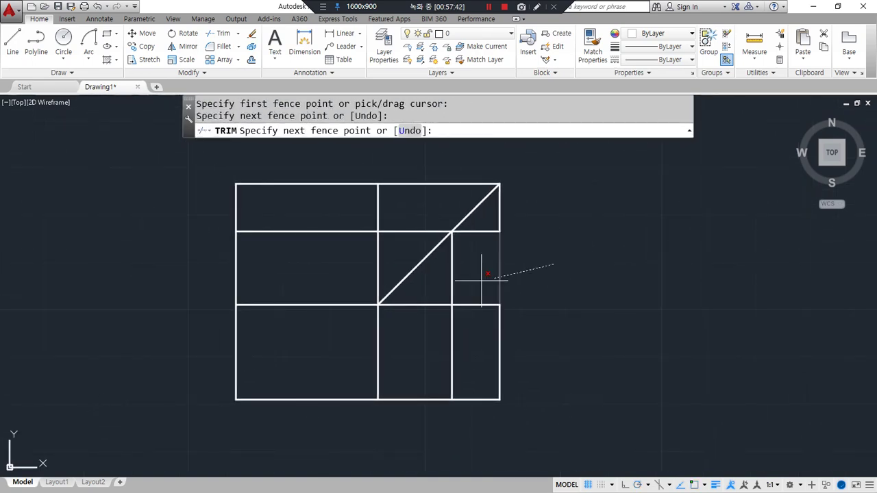
key(Return)
- Fence-trim the lines between the top and front views and right of the top view, and erase the leftover pieces beside the 45° line
text(f)
key(Return)
click(187, 253)
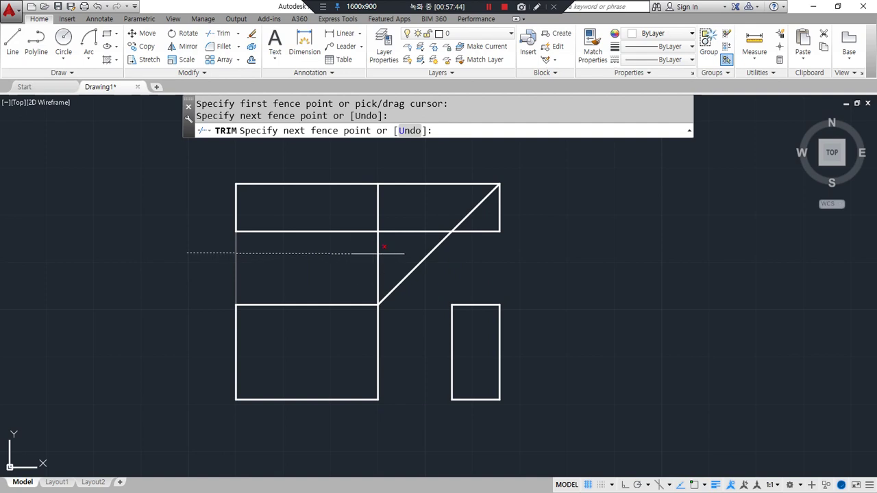
key(Return)
key(Return)
text(e)
key(Return)
click(412, 158)
click(524, 257)
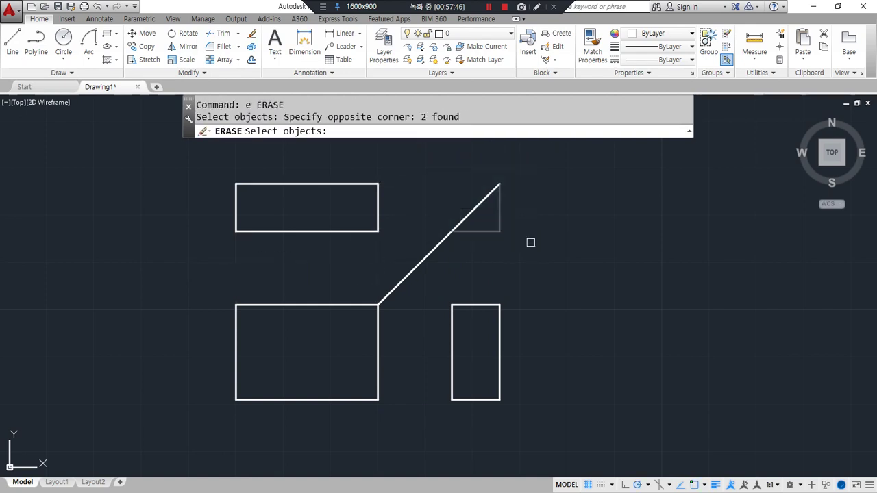
key(Return)
- Fence-trim the lines above the side view and between the front and side views of the next view set to the right
scroll(549, 264, down, 4)
middle_drag(587, 271, 197, 271)
scroll(524, 282, up, 4)
text(tr)
key(Return)
key(Return)
text(f)
key(Return)
click(522, 243)
click(416, 270)
click(391, 401)
key(Return)
- Trim that set's lines between the top and front views and right of the top view, and erase the leftover pieces
text(f)
key(Return)
click(190, 244)
click(409, 148)
key(Return)
text(e)
key(Return)
key(Escape)
key(Escape)
text(e)
key(Return)
click(411, 150)
click(524, 214)
key(Return)
scroll(504, 251, down, 6)
middle_drag(249, 259, 585, 395)
middle_drag(252, 270, 299, 390)
middle_drag(267, 332, 234, 361)
text(x)
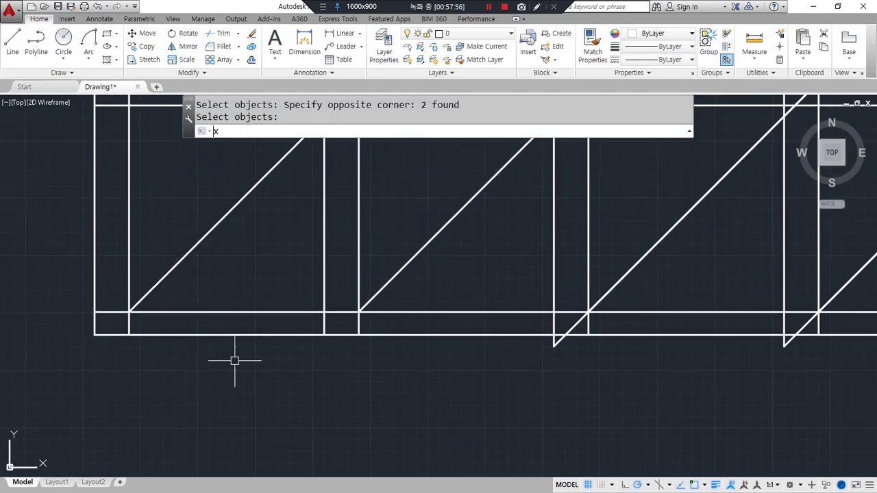
text(l)
key(Return)
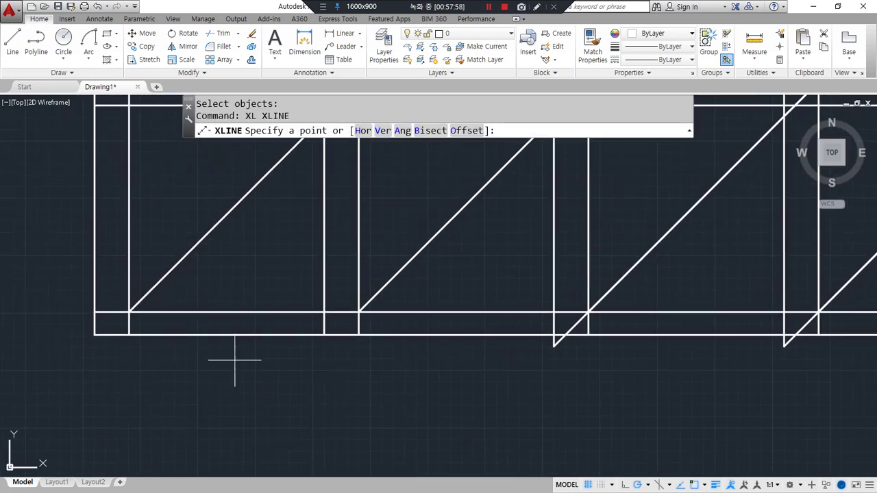
key(Escape)
- Draw two horizontal construction lines, one slightly above the lower horizontal pair of each of the next two untrimmed rows
text(xl)
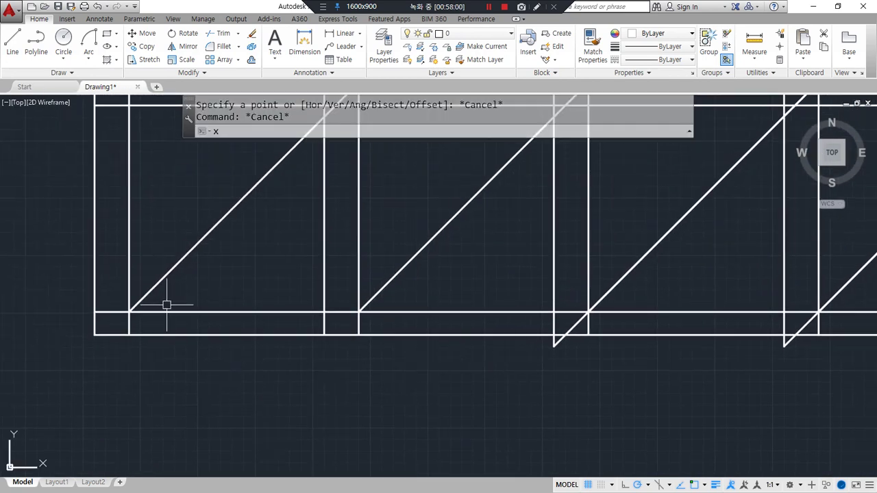
key(Return)
text(h)
key(Return)
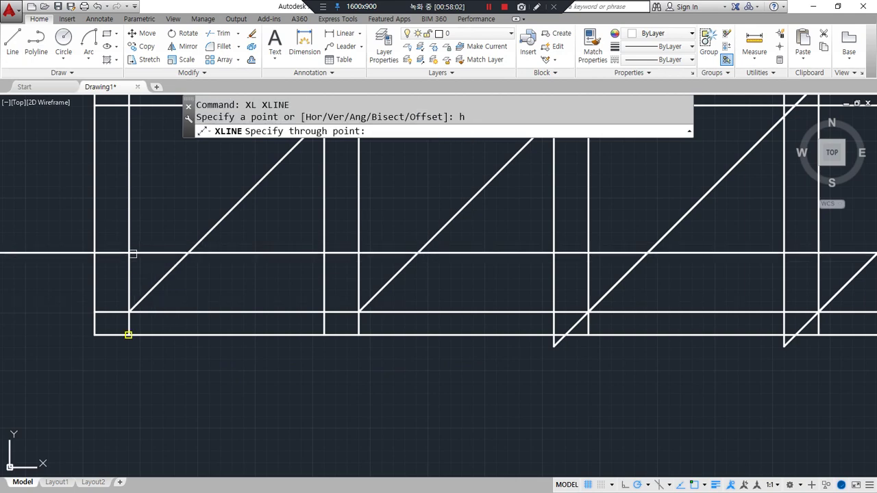
scroll(59, 299, up, 3)
click(62, 286)
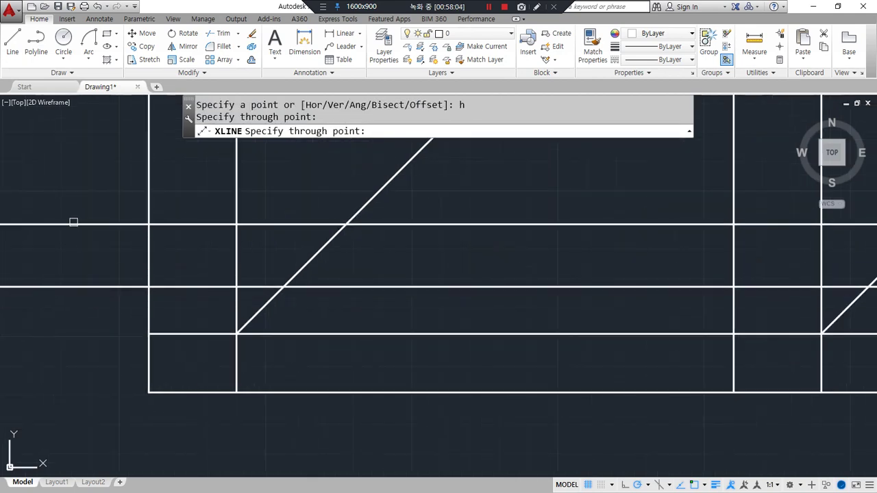
scroll(80, 260, down, 4)
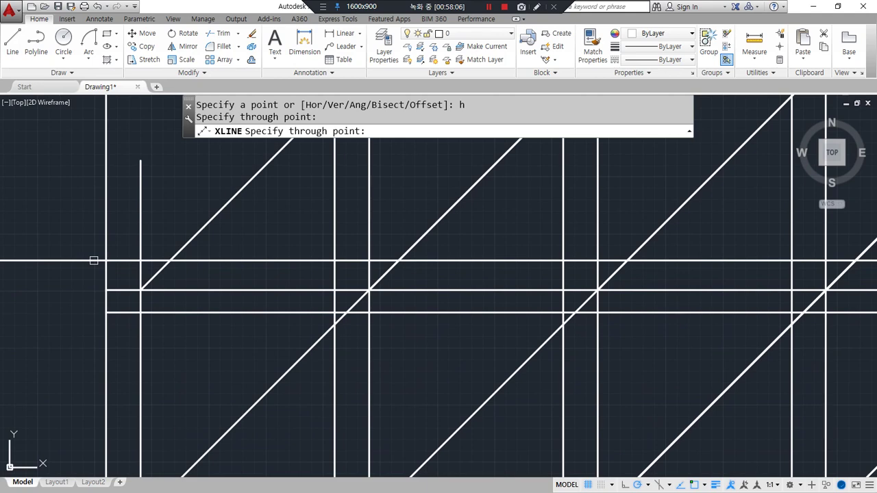
click(93, 261)
key(Return)
- Offset each of the two new horizontal construction lines upward by 10
scroll(172, 180, up, 4)
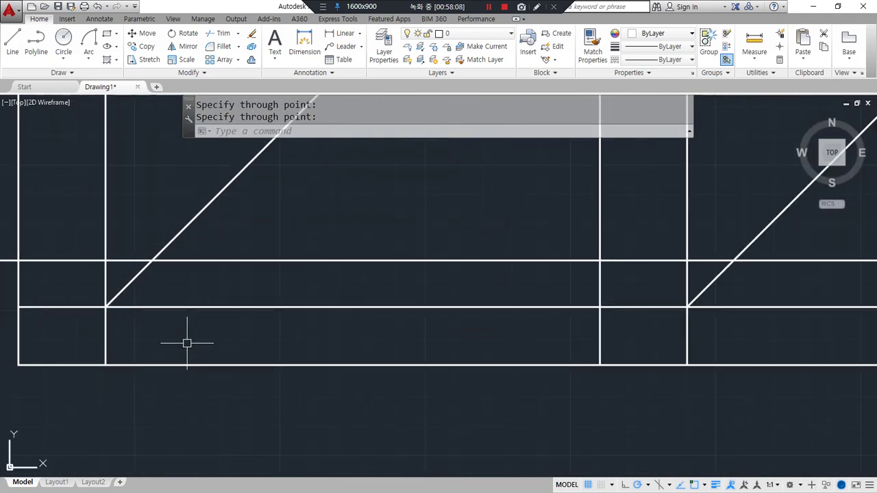
text(o)
key(Return)
text(10)
key(Return)
click(155, 260)
click(210, 248)
scroll(254, 231, down, 4)
click(291, 195)
click(264, 214)
key(Return)
- In the lower untrimmed row's first cell, draw vertical lines from the 45° ray's intersections with the two construction lines down to the baseline
scroll(201, 313, up, 4)
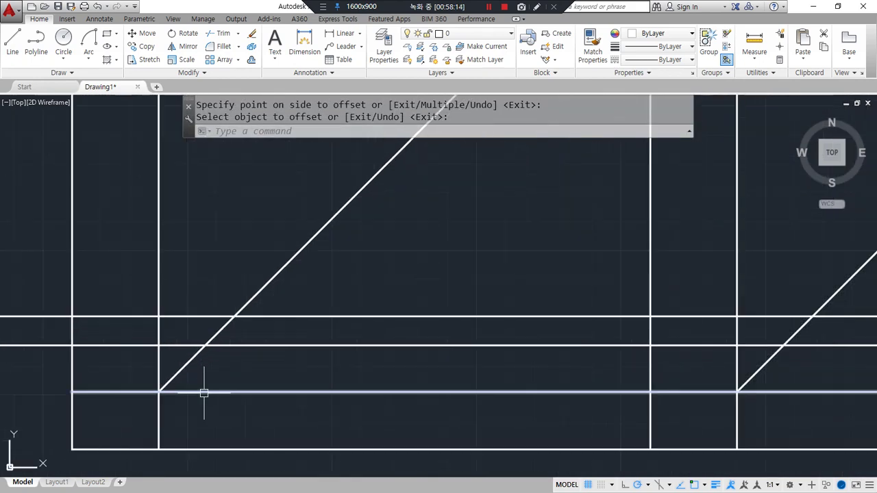
text(x)
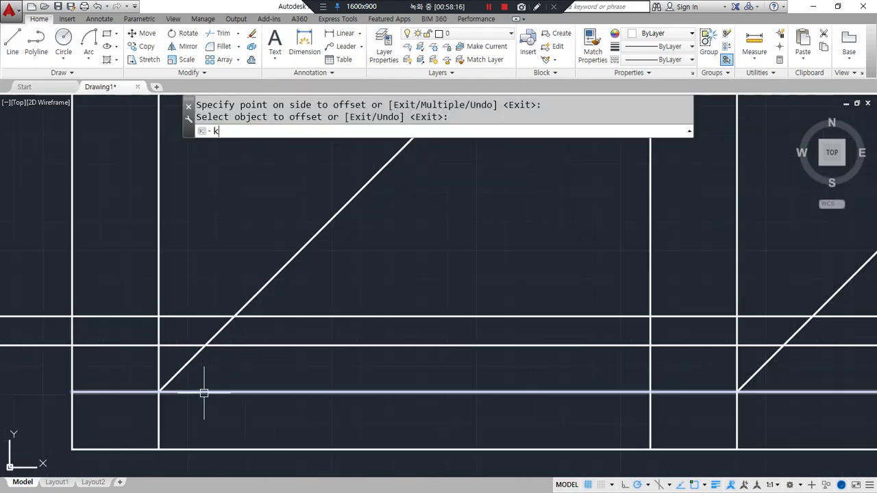
key(Return)
click(205, 346)
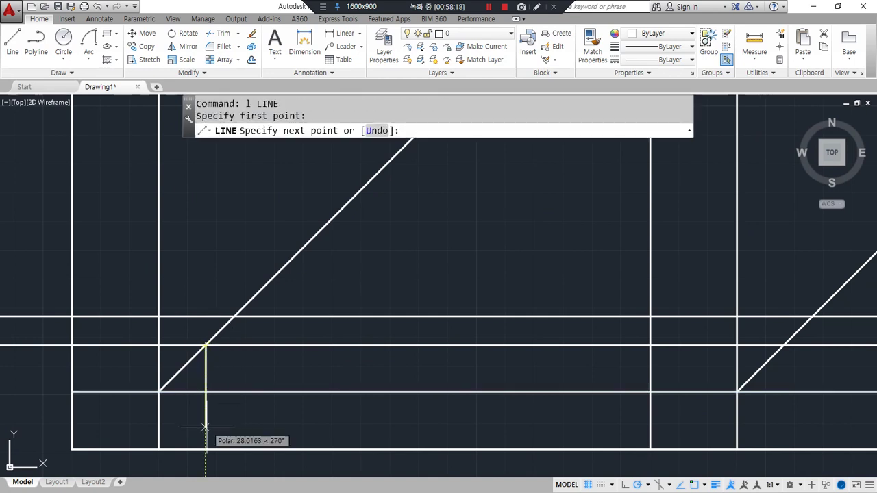
key(Return)
key(Return)
click(234, 317)
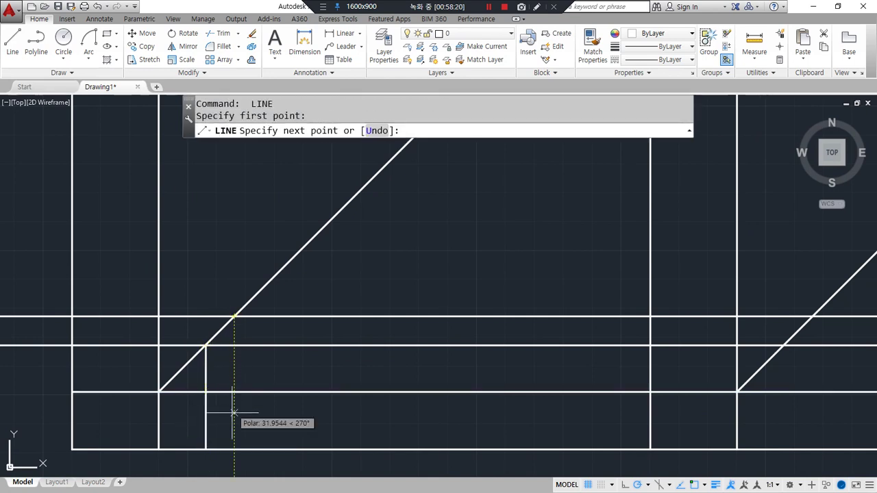
click(233, 447)
key(Return)
- Draw the same two vertical projection lines from the 45° ray down to the baseline in the row's second cell
middle_drag(502, 376, 56, 281)
key(Return)
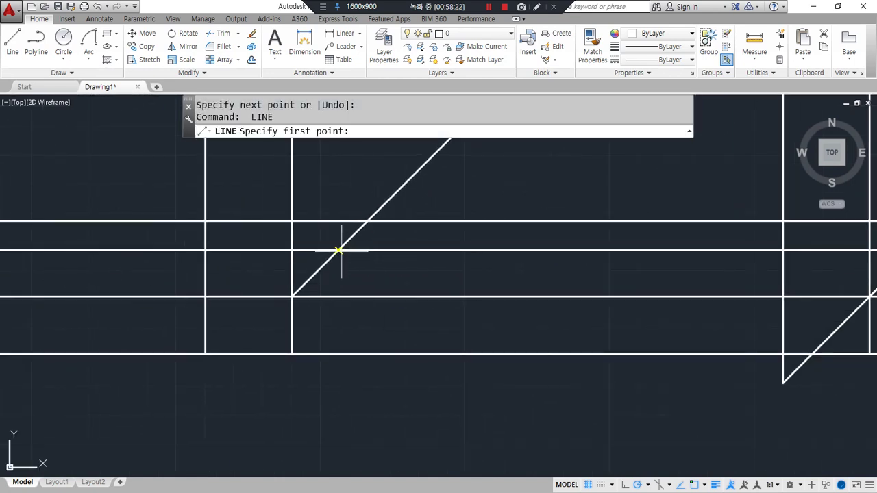
click(339, 251)
key(Return)
key(Return)
click(368, 220)
click(367, 354)
key(Return)
- Draw the two vertical projection lines from the 45° ray's intersections down to the baseline in the third cell
middle_drag(855, 285, 464, 280)
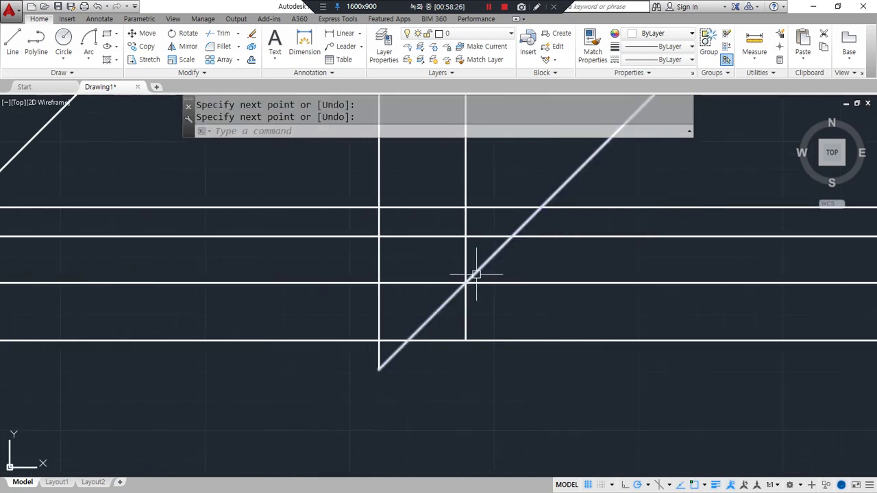
key(Return)
click(513, 236)
key(Return)
key(Return)
click(542, 208)
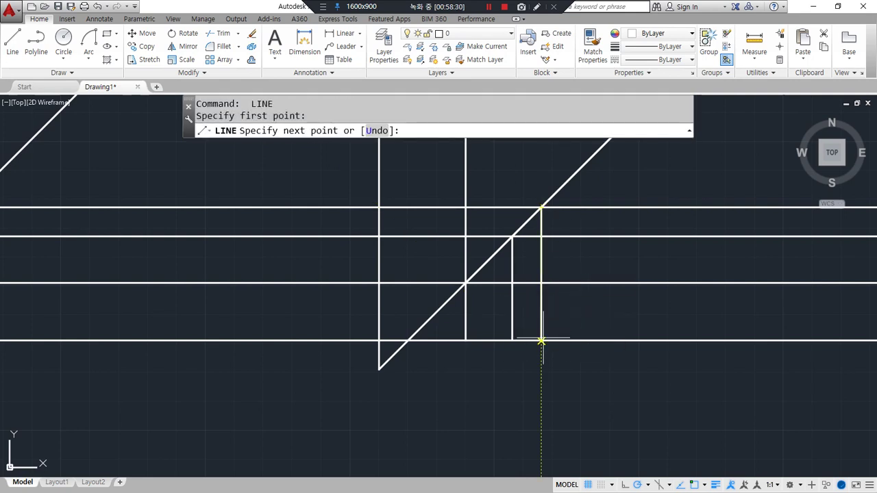
key(Escape)
- Trim the 45° ray tails that run past the front views' upper-right corners in the row's third and fourth cells
text(tr)
key(Return)
click(328, 361)
scroll(596, 313, down, 3)
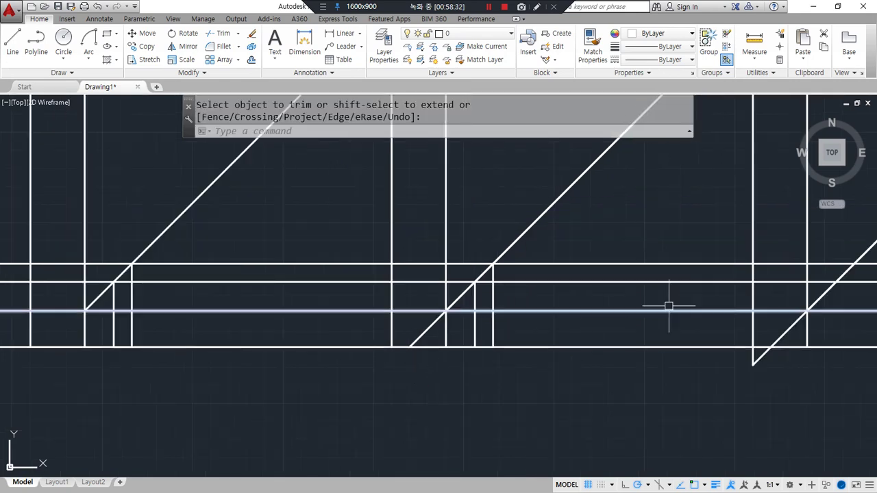
middle_drag(631, 299, 437, 297)
click(200, 321)
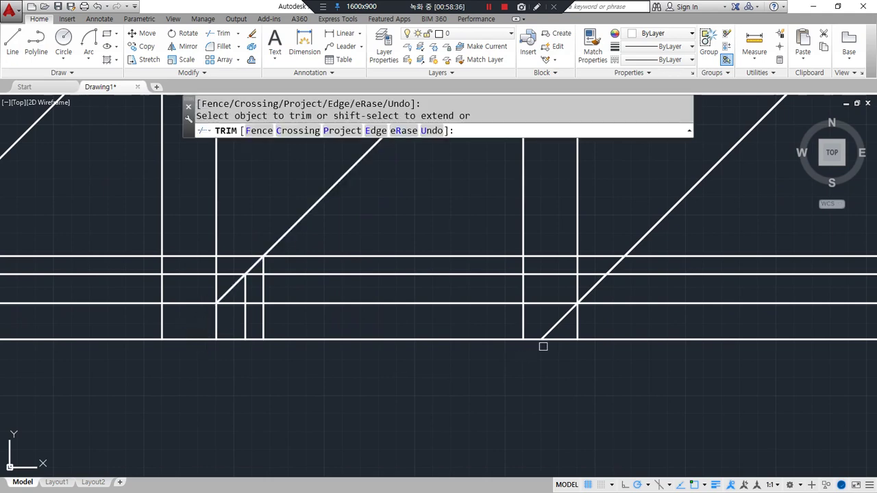
click(559, 324)
- Erase the leftover line to the right of the row's last cell
scroll(431, 349, down, 3)
scroll(452, 347, up, 2)
scroll(606, 353, down, 2)
middle_drag(606, 353, 209, 318)
key(Return)
click(542, 235)
click(486, 191)
text(e)
key(Return)
- Draw the fourth cell's two vertical side-view lines from the 45° ray's intersections with the construction lines down to the baseline
middle_drag(344, 292, 461, 316)
scroll(460, 316, up, 4)
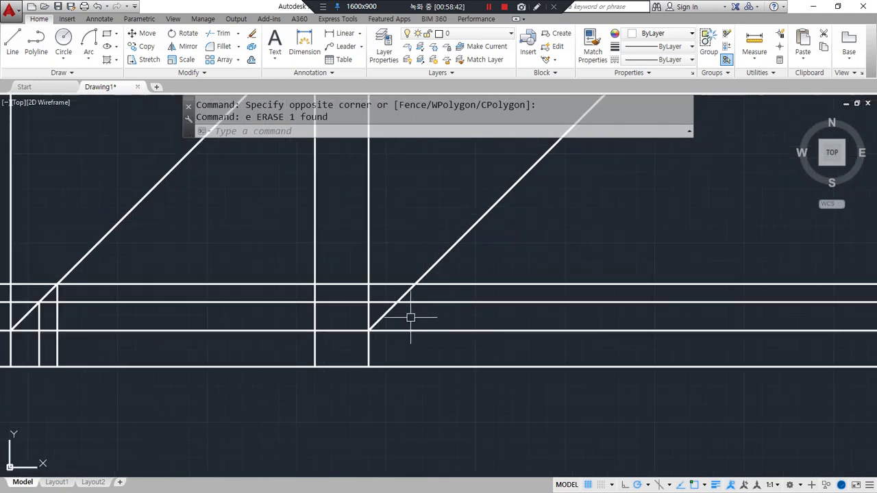
text(l)
key(Return)
click(416, 283)
click(415, 366)
key(Return)
key(Return)
click(398, 301)
click(398, 366)
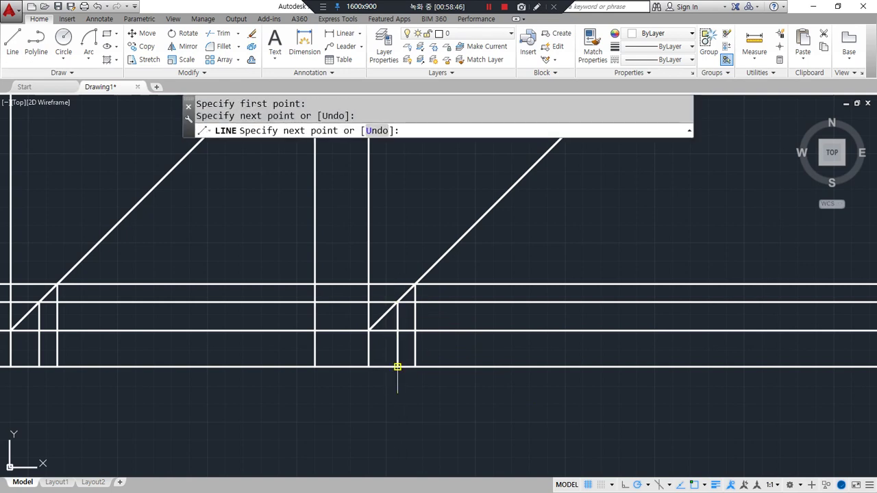
key(Return)
- Fence-trim the lines right of, above and left of the row's four view sets
scroll(397, 366, down, 3)
middle_drag(411, 370, 582, 373)
text(tr)
key(Return)
key(Return)
text(f)
key(Return)
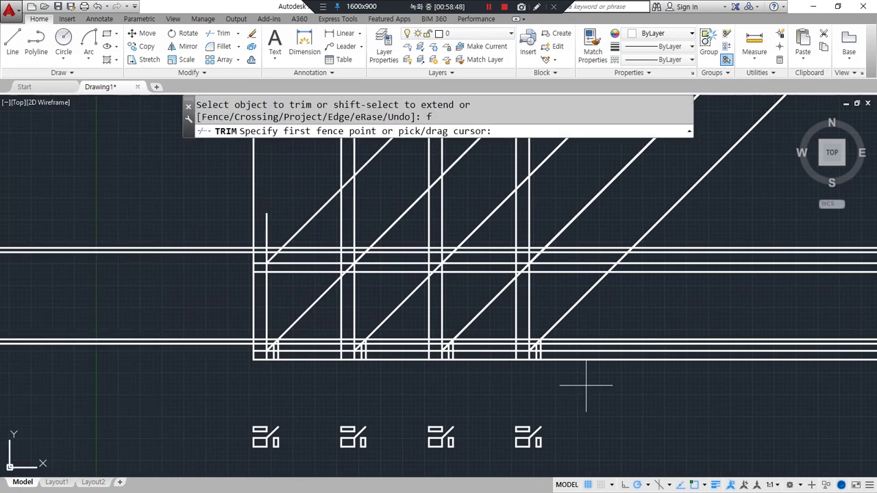
click(586, 385)
click(581, 299)
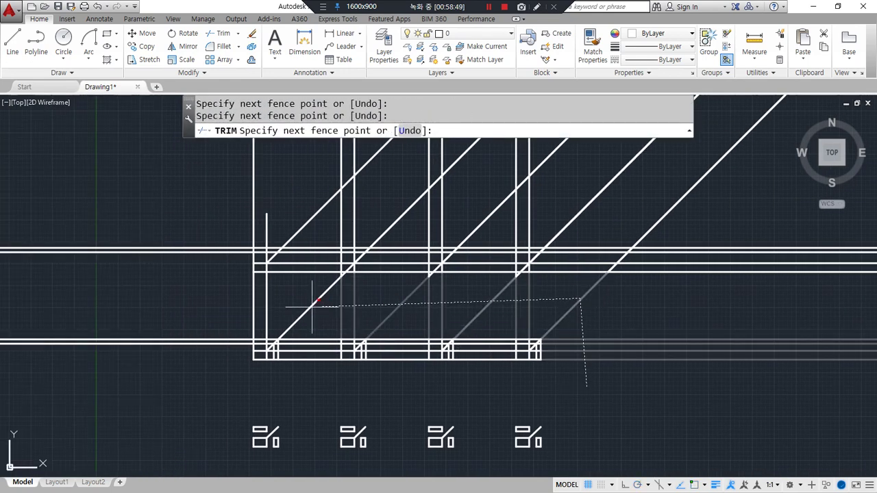
click(190, 368)
key(Return)
- Fence-trim the horizontal lines in the gaps between the row's four view sets
text(f)
key(Return)
click(309, 375)
click(320, 302)
click(344, 302)
click(406, 312)
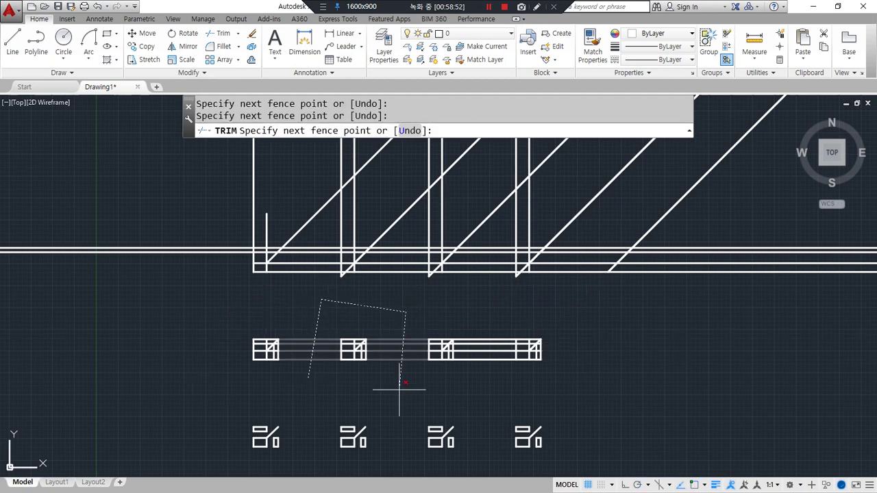
click(481, 386)
key(Return)
- Fence-trim the first cell's horizontals between the top view and the ray, and the verticals between the top and front views
scroll(251, 358, up, 5)
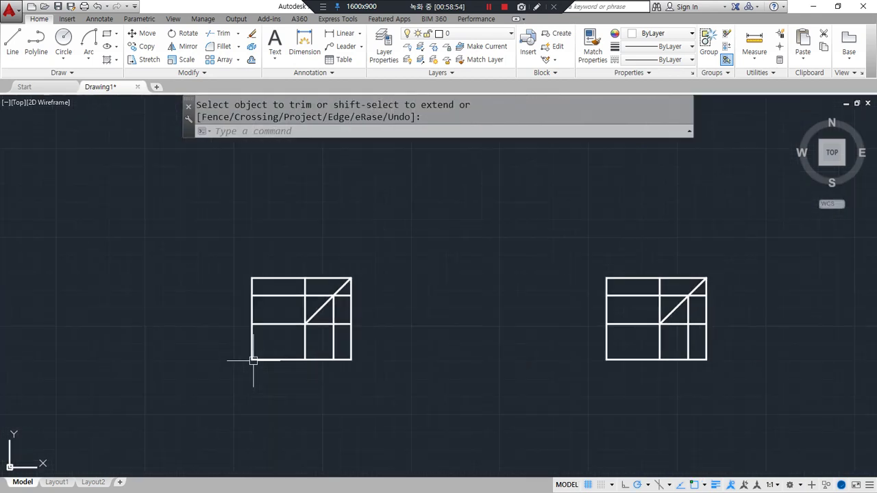
scroll(351, 266, up, 2)
text(tr)
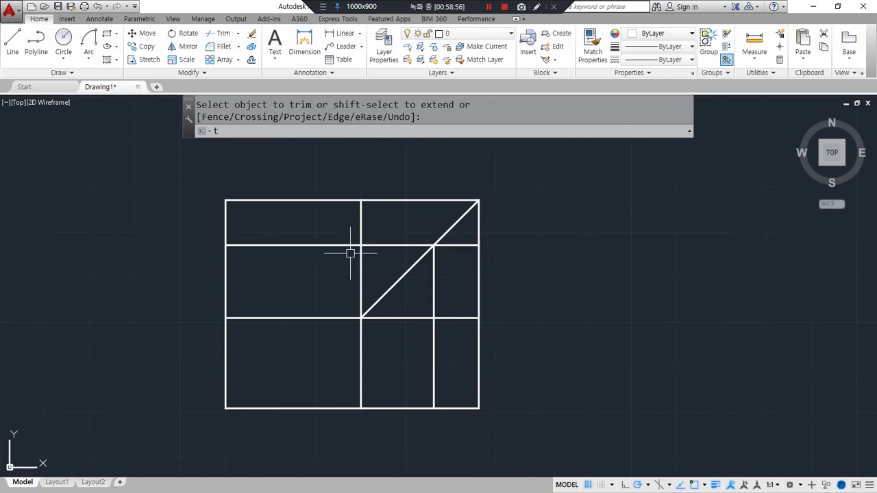
key(Return)
key(Return)
text(f)
key(Return)
click(397, 185)
click(372, 249)
click(362, 266)
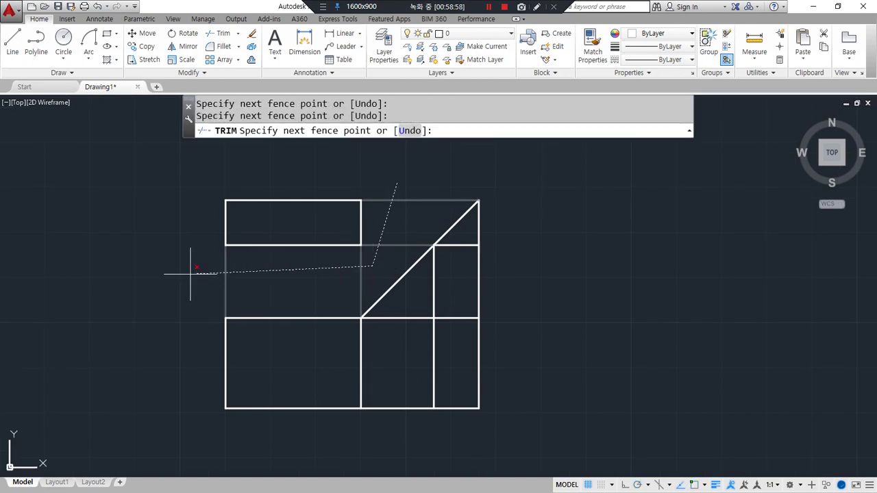
key(Return)
- Fence-trim the first cell's horizontals between the front and side views and the verticals above the side view
text(f)
key(Return)
click(388, 445)
click(411, 313)
click(532, 284)
key(Return)
- Erase the leftover corner lines beside the upper end of the first cell's ray
key(Return)
click(415, 195)
click(530, 272)
text(e)
key(Return)
- Fence-trim the second cell's lines between the top and front views and from the top view to the ray
scroll(596, 285, down, 2)
middle_drag(596, 285, 88, 284)
scroll(408, 295, up, 2)
middle_drag(471, 297, 336, 294)
text(tr)
key(Return)
key(Return)
text(f)
key(Return)
click(244, 252)
click(426, 242)
click(491, 172)
key(Return)
- Fence-trim the second cell's verticals above the side view and the horizontals between the front and side views
click(600, 260)
click(504, 273)
click(447, 394)
key(Return)
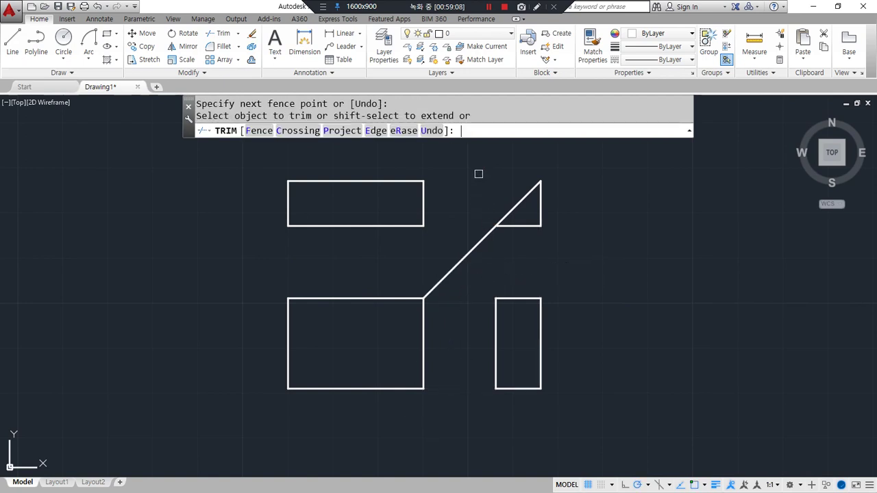
text(e)
key(Return)
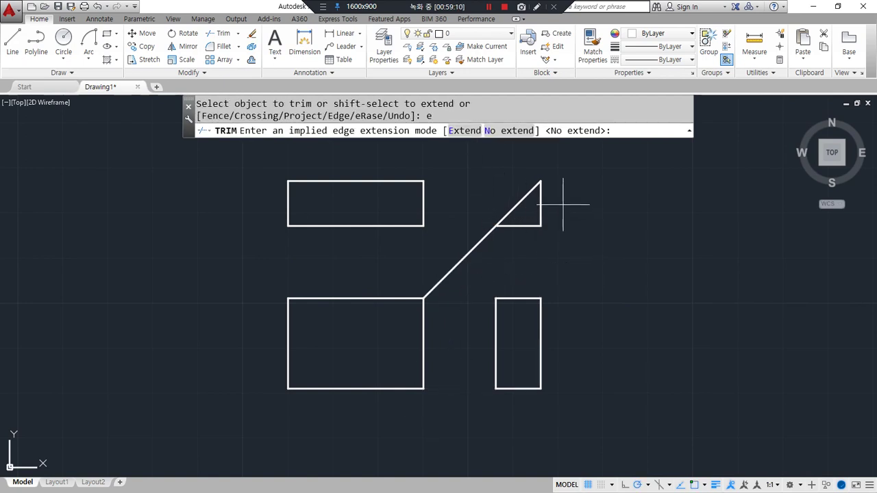
key(Return)
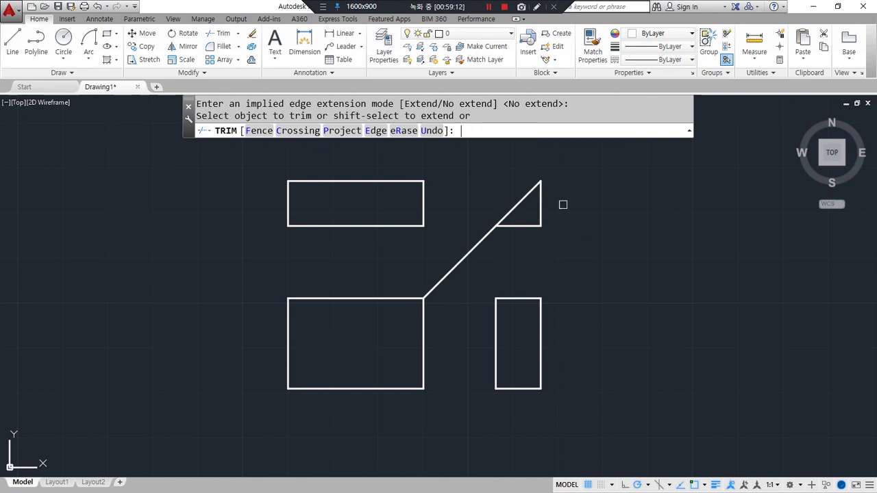
- Erase the two leftover corner lines beside the second cell's ray from within the Trim command
text(r)
key(Return)
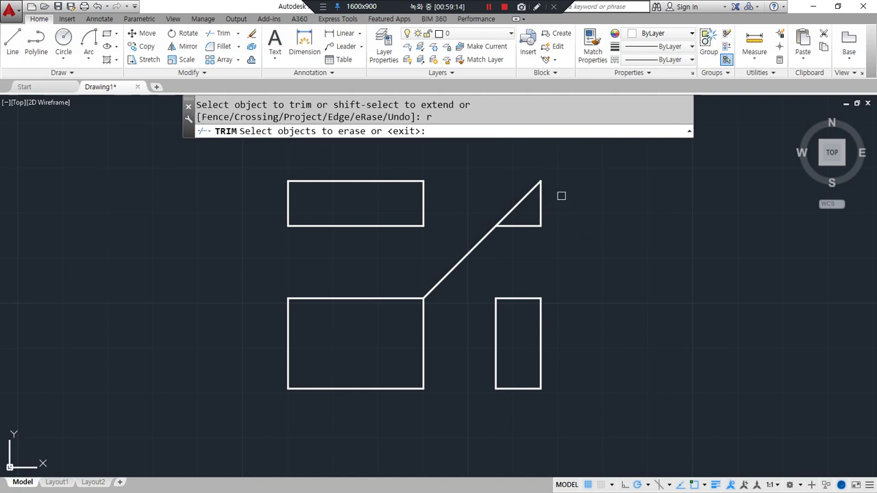
click(571, 238)
click(531, 211)
key(Return)
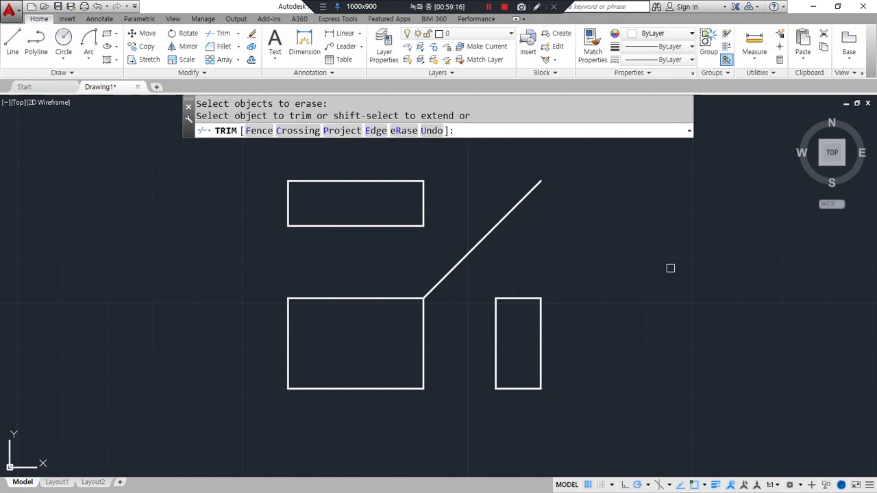
- Fence-trim the third cell's lines between the top view and the ray and between the top and front views
scroll(670, 268, down, 2)
middle_drag(688, 268, 415, 271)
scroll(447, 254, up, 4)
text(f)
key(Return)
click(495, 147)
click(447, 225)
click(268, 251)
key(Return)
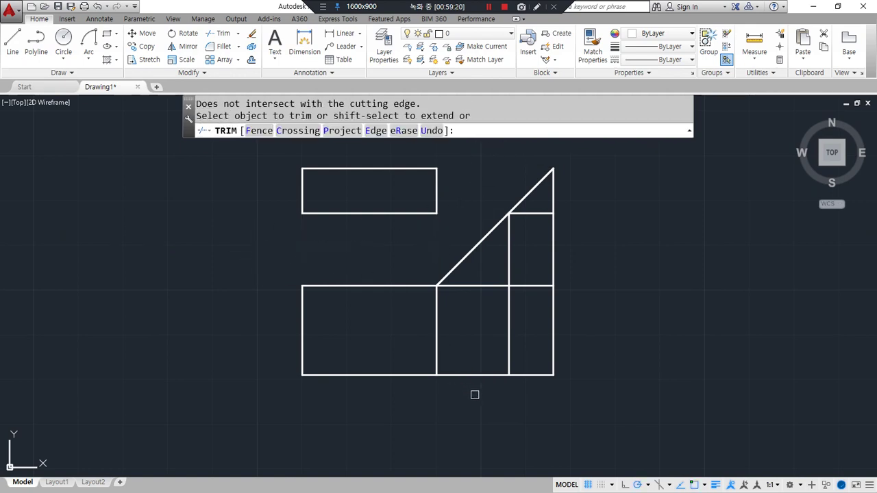
- Fence-trim the third cell's horizontals between the front and side views and the verticals above the side view
key(Return)
click(475, 395)
click(480, 283)
click(588, 234)
key(Return)
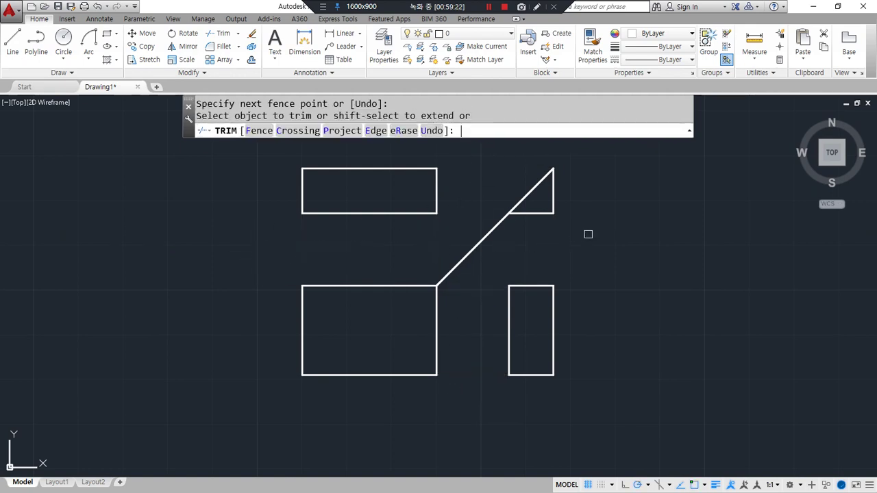
- Erase the leftover corner lines beside the upper end of the third cell's ray
text(r)
key(Return)
click(490, 161)
click(576, 222)
key(Return)
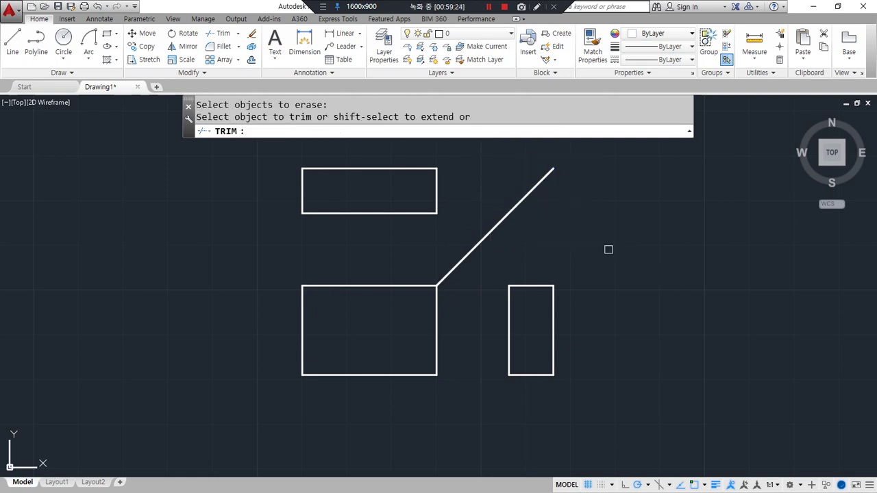
- Trim the fourth cell's connecting lines so that the top, front and side views stand apart
scroll(616, 277, down, 2)
middle_drag(616, 278, 222, 276)
click(679, 198)
click(659, 248)
key(Return)
text(f)
key(Return)
click(727, 255)
click(680, 271)
key(Return)
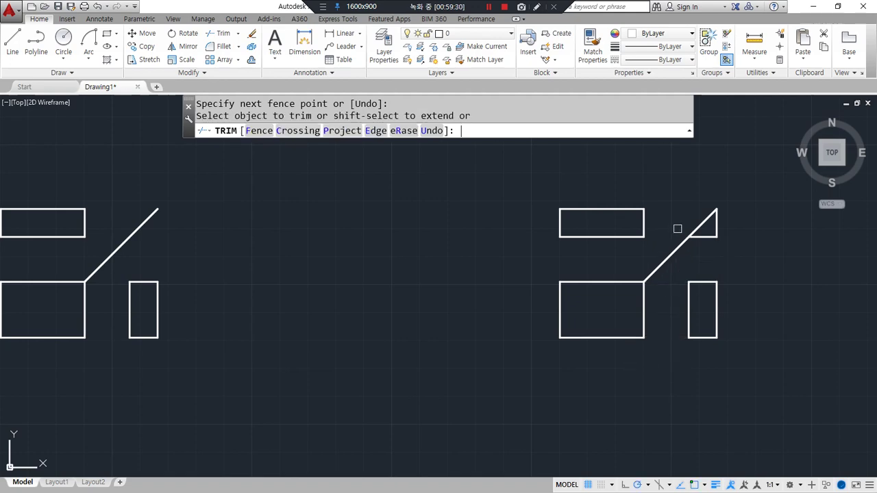
- Erase the leftover corner lines beside the upper end of the fourth cell's ray
text(r)
key(Return)
click(672, 189)
click(736, 254)
key(Return)
- Trim the ray ends that protrude below the baseline of the next row up
scroll(499, 281, down, 3)
mouse_move(125, 154)
middle_down()
mouse_move(272, 304)
mouse_move(420, 384)
mouse_move(642, 382)
mouse_move(430, 352)
middle_up()
scroll(658, 380, down, 2)
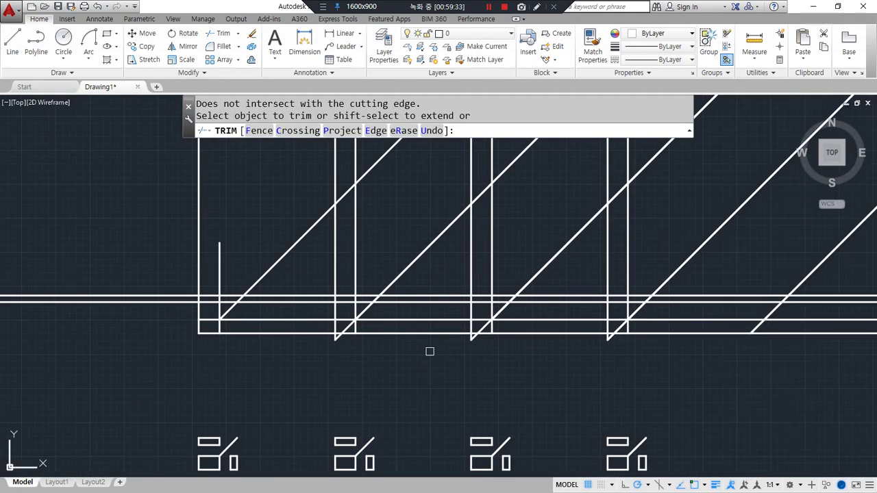
click(742, 375)
click(266, 333)
- Fence-trim the horizontals left of the new row and the verticals and rays above its four cells
scroll(228, 304, up, 2)
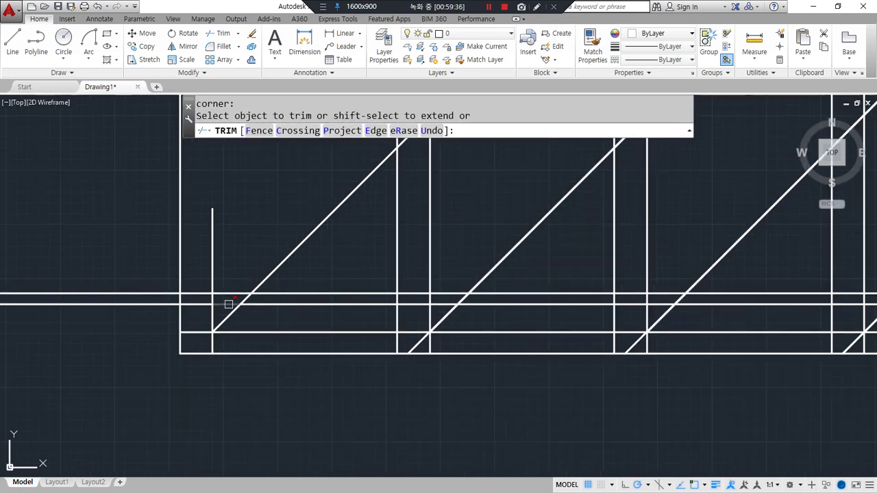
mouse_move(124, 335)
mouse_down()
mouse_move(126, 295)
mouse_move(167, 251)
mouse_move(231, 250)
mouse_move(301, 271)
mouse_up()
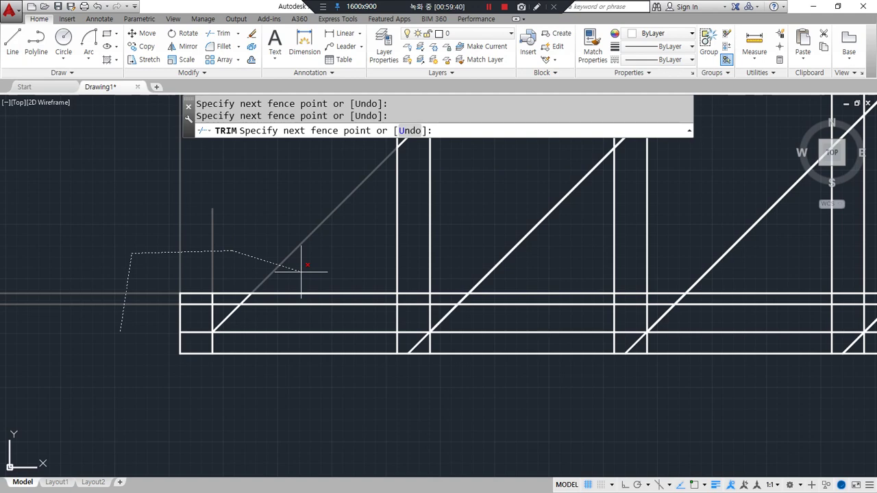
click(301, 272)
scroll(760, 267, down, 2)
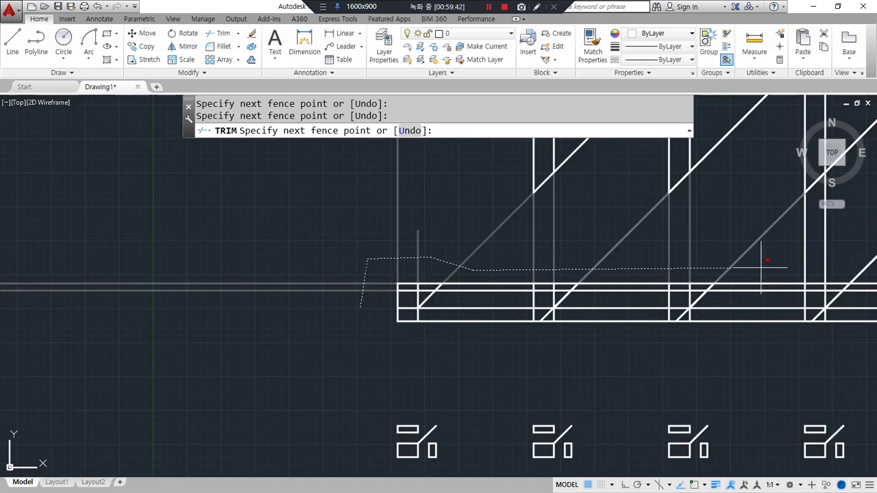
middle_drag(761, 267, 364, 277)
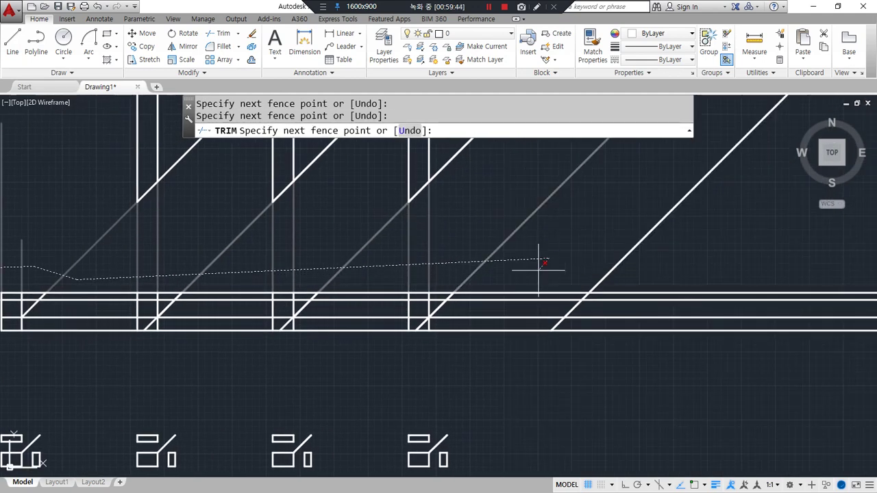
key(Return)
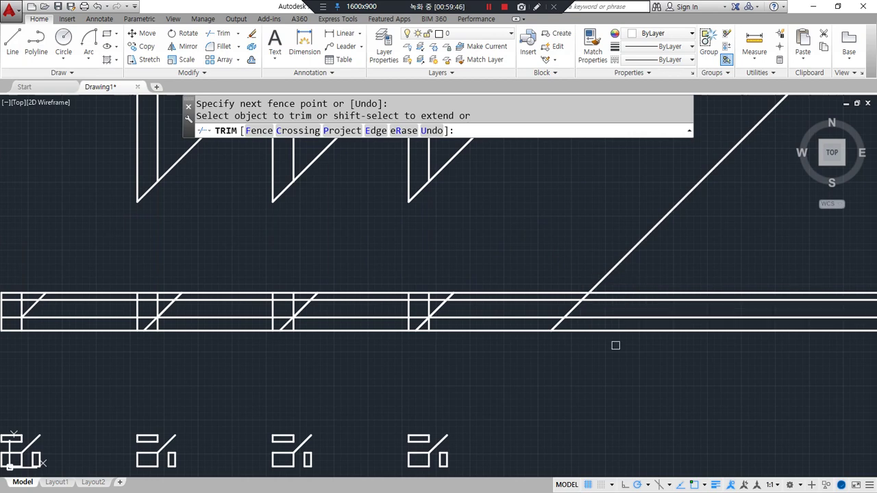
- Fence-trim the row's horizontals beyond the far-right ray and that ray's portion above the row
text(f)
key(space)
click(695, 368)
click(605, 225)
key(space)
- Erase the leftover vertical lines and rays standing above the row
middle_drag(568, 236, 693, 353)
key(Escape)
click(519, 261)
click(141, 176)
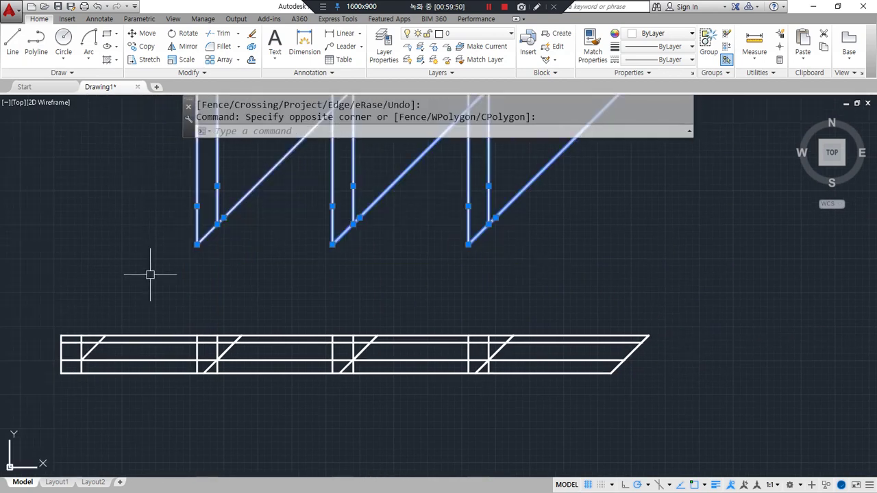
text(e)
key(space)
scroll(156, 384, up, 2)
scroll(156, 384, up, 2)
middle_drag(156, 384, 270, 308)
text(l)
key(space)
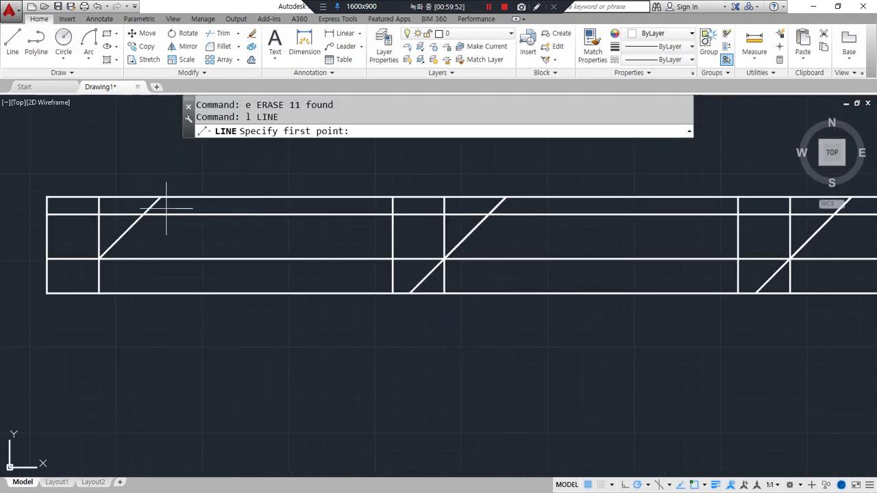
click(160, 197)
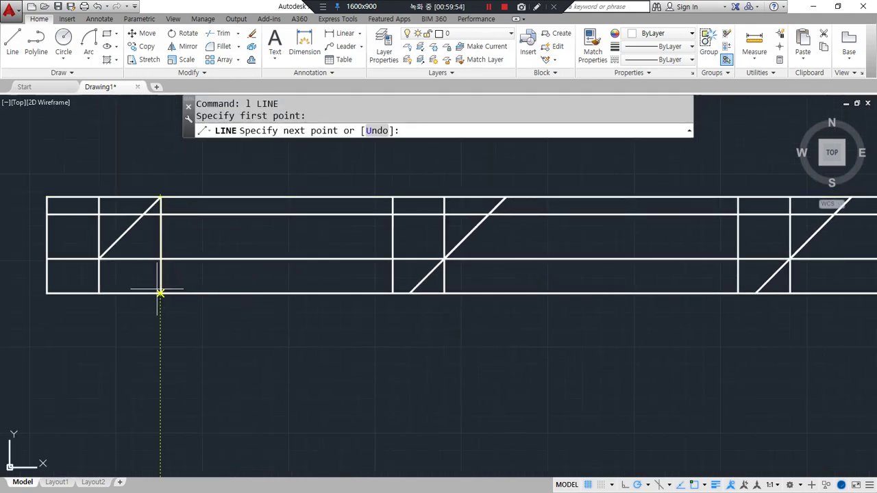
key(space)
click(160, 292)
key(Escape)
key(Escape)
- Draw the first cell's two vertical side-view lines from the ray's intersections with the two upper horizontals down to the baseline
text(l)
key(space)
click(143, 213)
click(144, 291)
key(space)
key(space)
click(160, 197)
click(159, 293)
key(space)
- Draw the second cell's two vertical side-view lines from its ray's intersections with the upper horizontals down to the baseline
key(space)
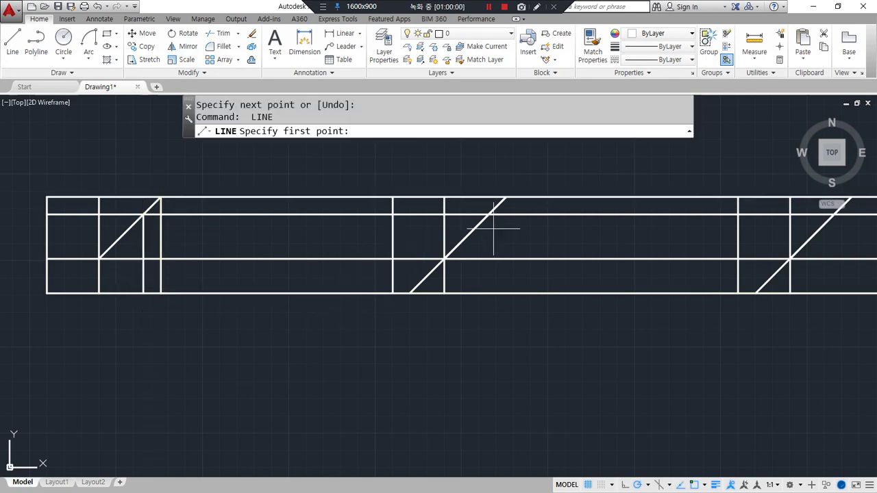
click(489, 215)
click(489, 294)
key(space)
key(space)
click(506, 198)
click(505, 293)
key(space)
- Draw the third cell's two vertical side-view lines from its ray's intersections with the upper horizontals down to the baseline
middle_drag(632, 288, 168, 265)
key(space)
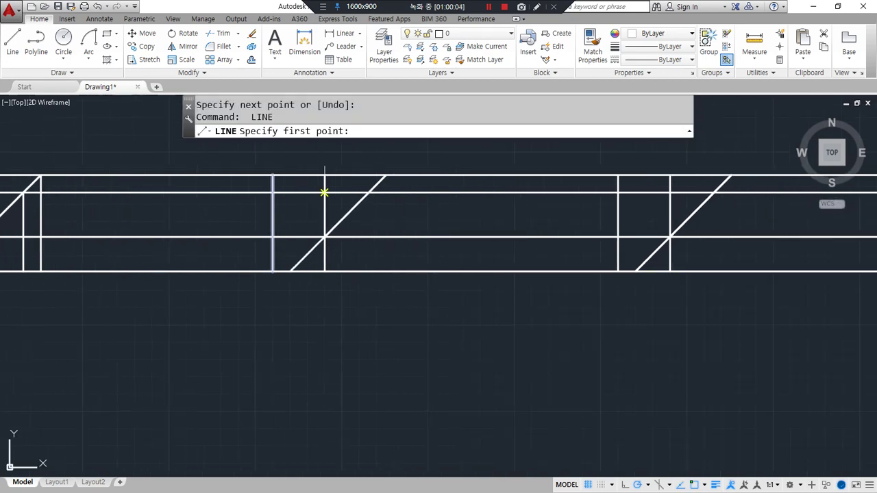
click(369, 193)
click(368, 271)
key(space)
key(space)
click(386, 176)
click(386, 271)
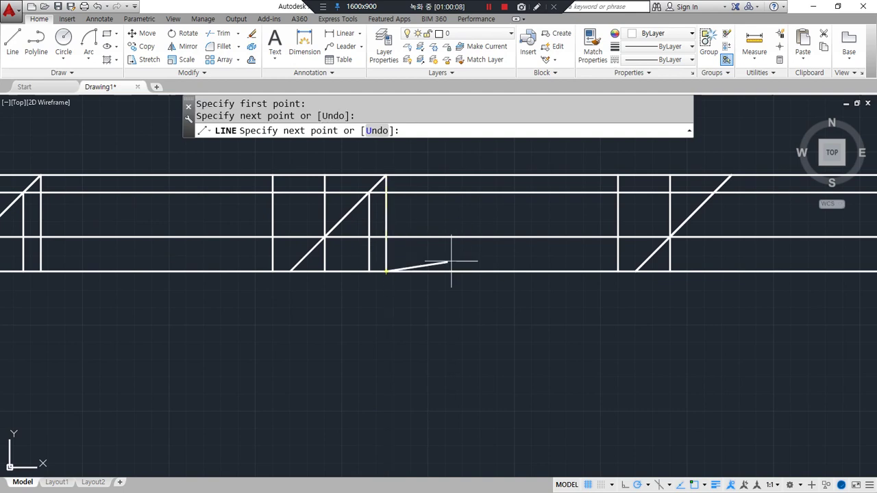
key(space)
- Draw the fourth cell's two vertical side-view lines from its ray's intersections with the upper horizontals down to the baseline
middle_drag(490, 245, 229, 247)
key(space)
click(454, 195)
click(455, 271)
key(space)
key(space)
click(472, 176)
click(471, 272)
key(space)
- Trim away the horizontal lines between the fourth cell and the last ray and between the third and fourth cells
text(tr)
key(space)
key(space)
click(645, 316)
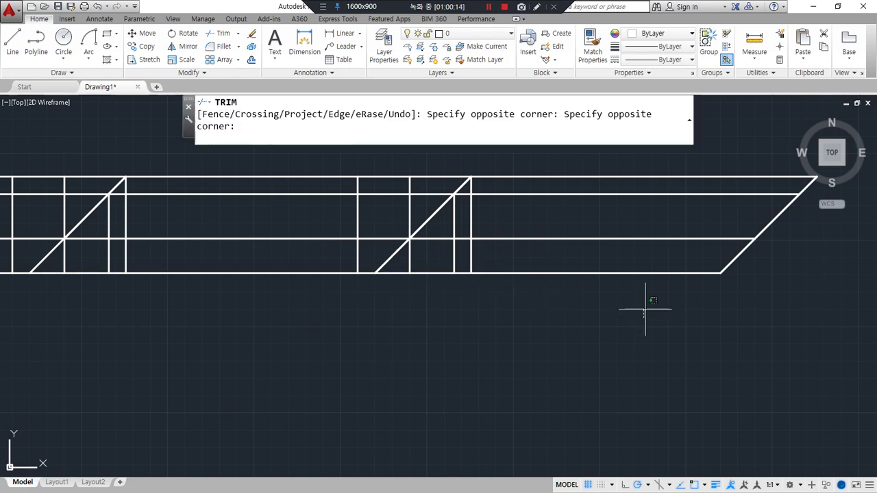
click(572, 169)
middle_drag(238, 309, 380, 331)
click(355, 340)
click(307, 188)
- Trim away the horizontal lines between the second and third cells and between the first and second cells
middle_drag(306, 221, 594, 248)
click(304, 194)
click(307, 355)
middle_drag(251, 334, 507, 327)
click(235, 333)
click(183, 204)
middle_drag(194, 268, 320, 267)
scroll(291, 273, up, 2)
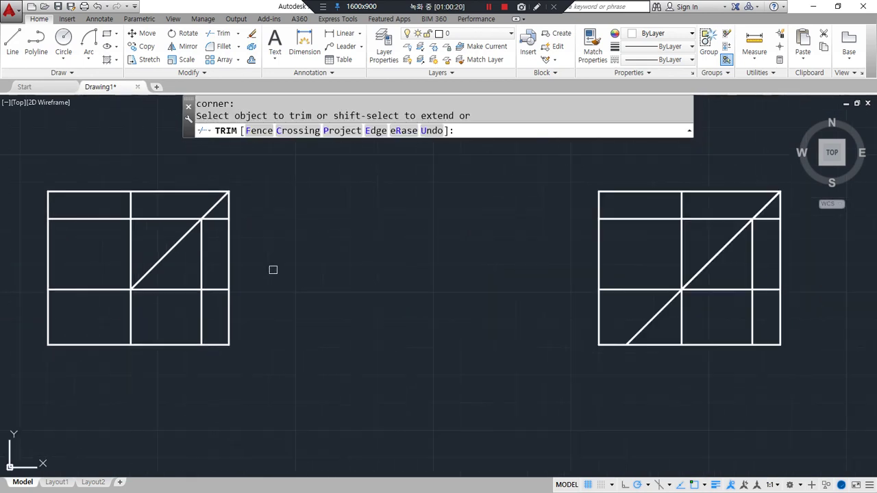
- Trim the first cell's connecting lines with fences so its top, front and side views become separate rectangles
middle_drag(241, 266, 421, 268)
key(space)
click(427, 253)
click(347, 273)
click(336, 368)
key(space)
text(f)
key(space)
click(195, 264)
click(321, 237)
click(346, 165)
key(space)
- Erase the leftover corner lines at the upper end of the first cell's 45° ray
text(r)
key(space)
click(347, 164)
click(481, 268)
key(space)
- Trim the second cell's connecting lines with fences, separating its top, front and side views
scroll(523, 251, down, 2)
mouse_move(523, 251)
middle_down()
mouse_move(274, 244)
mouse_move(94, 227)
middle_up()
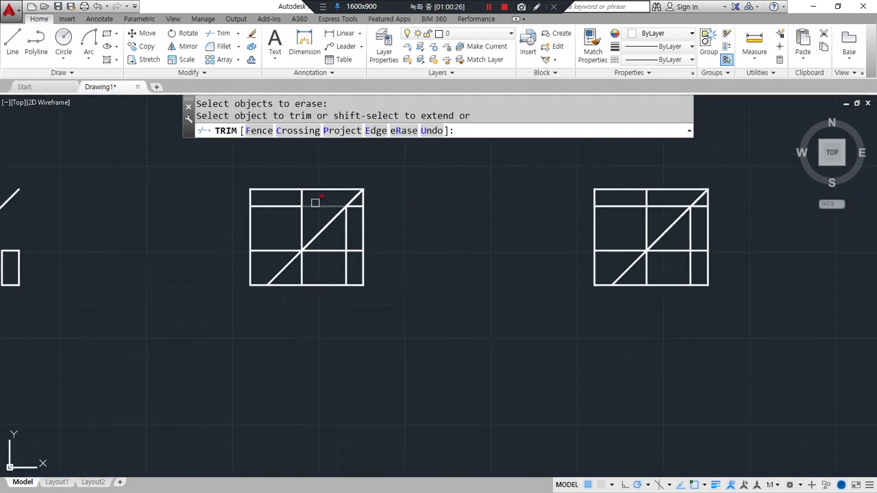
text(f)
key(space)
click(326, 170)
click(314, 214)
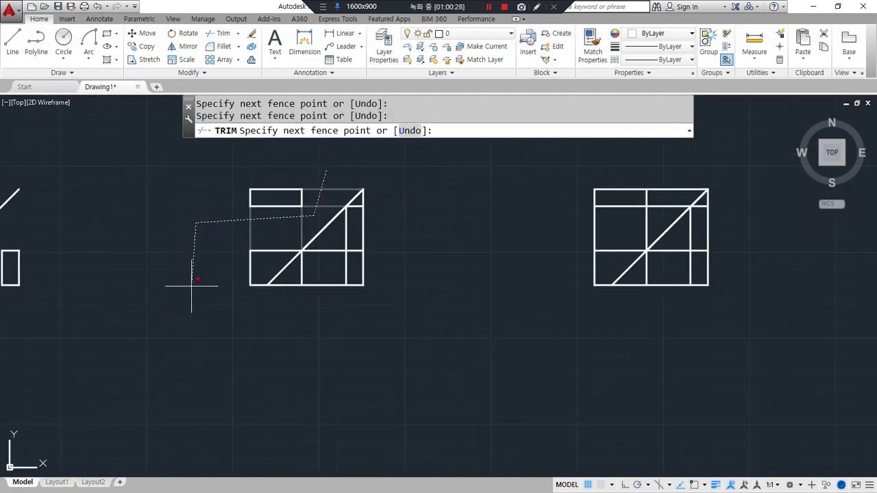
key(space)
text(f)
key(space)
click(325, 304)
click(325, 243)
click(379, 230)
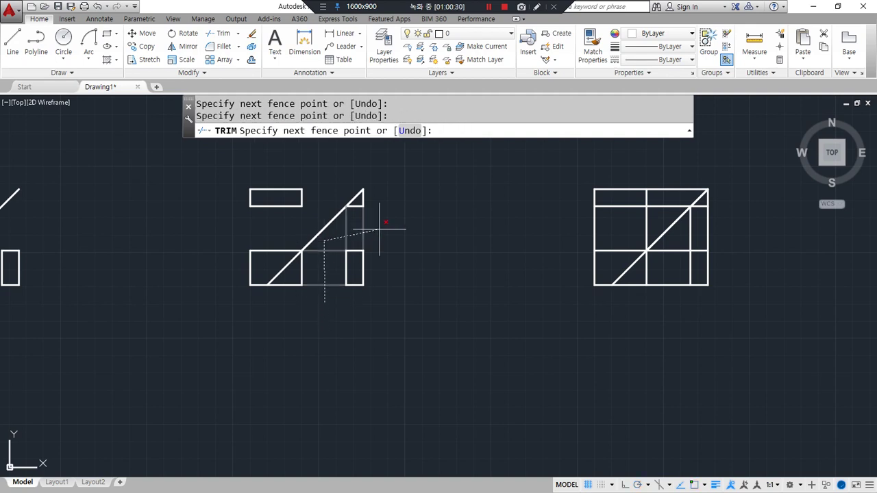
key(space)
- Fence-trim the third cell's lines between its top, front and side views and the ray inside its front view
middle_drag(418, 253, 85, 255)
text(f)
key(space)
click(224, 234)
click(320, 224)
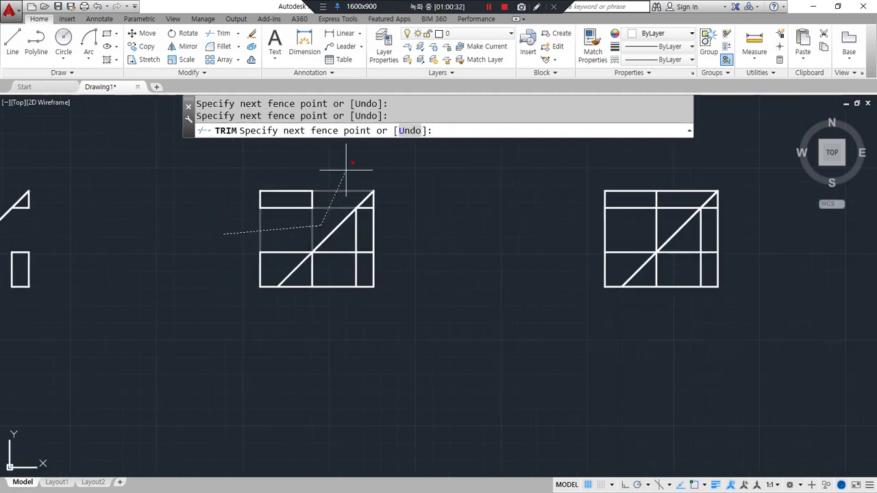
key(space)
text(f)
key(space)
click(399, 224)
click(337, 241)
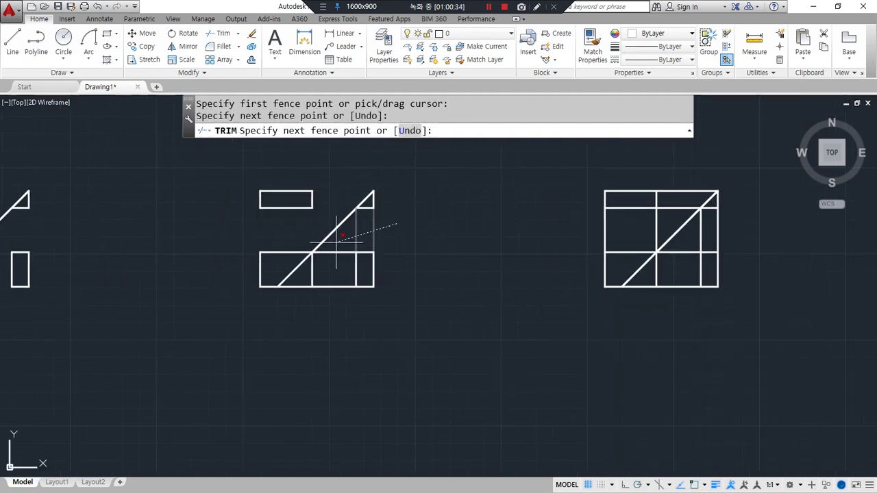
click(332, 297)
key(space)
- Fence-trim the fourth cell's connecting lines and the ray inside its front view, leaving three separate views
middle_drag(404, 272, 165, 289)
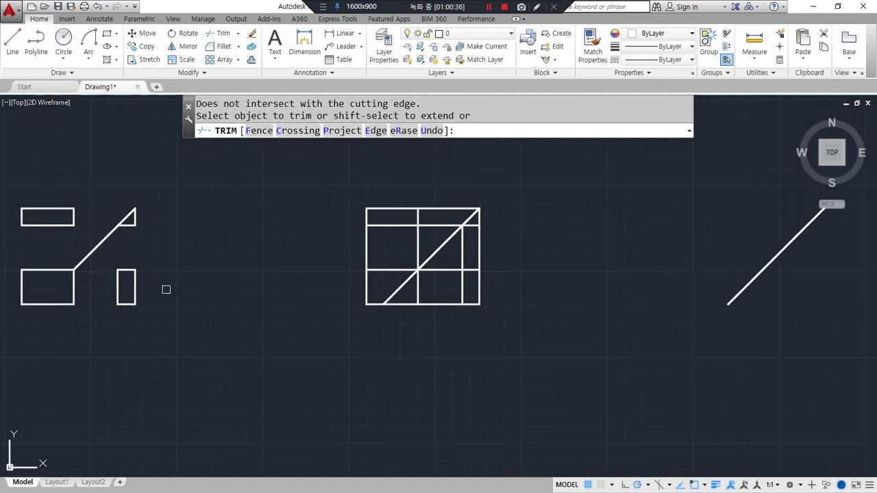
click(409, 286)
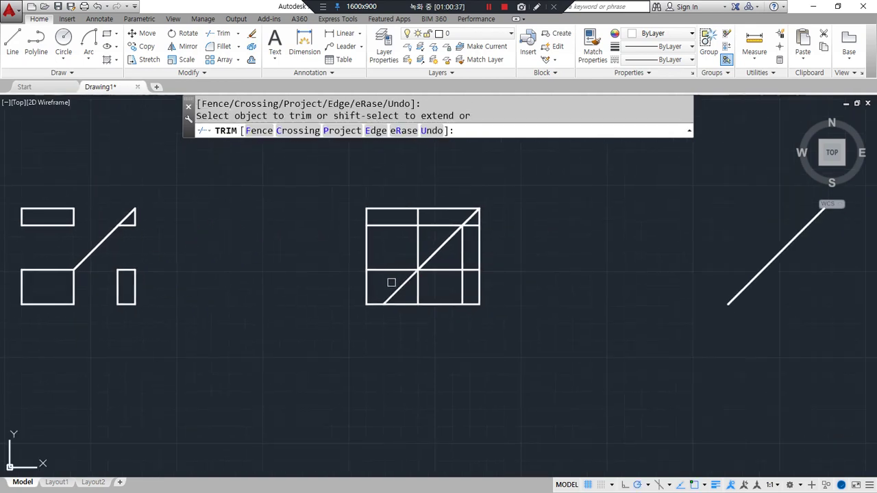
text(f)
key(space)
click(343, 255)
click(432, 237)
click(465, 183)
key(space)
text(f)
key(space)
click(514, 226)
click(452, 264)
key(space)
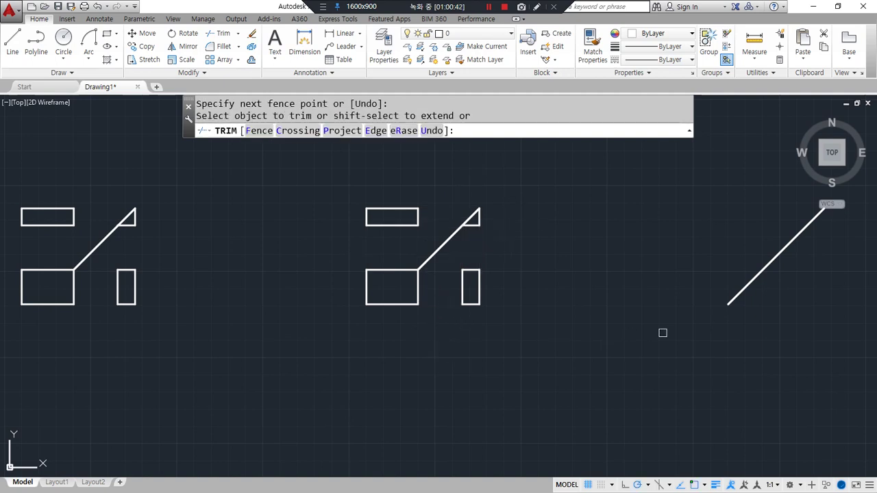
key(Escape)
- Erase the spare 45° ray beyond the fourth cell
middle_drag(698, 322, 519, 352)
click(768, 317)
click(497, 205)
text(e)
key(space)
- Erase the leftover corner lines at the upper ray ends of the fourth, third and second cells
text(e)
key(space)
click(272, 213)
click(354, 281)
scroll(229, 251, down, 2)
middle_drag(98, 237, 435, 231)
click(377, 225)
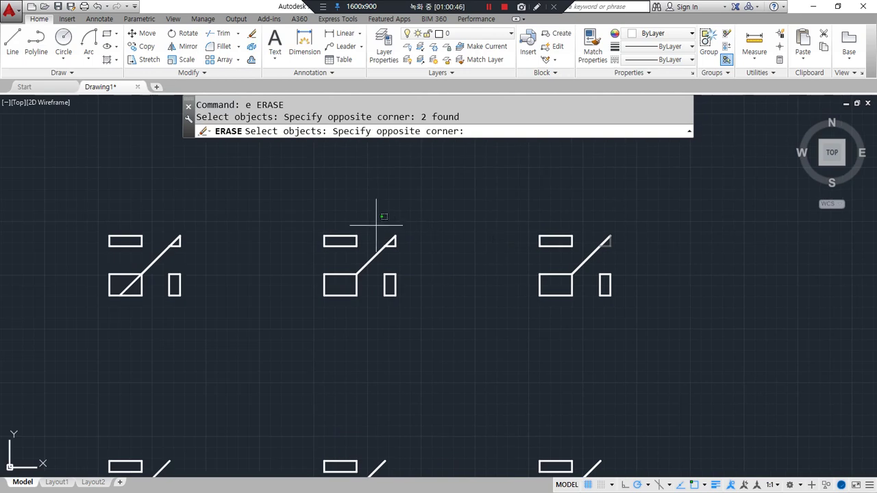
click(431, 260)
click(165, 223)
click(182, 247)
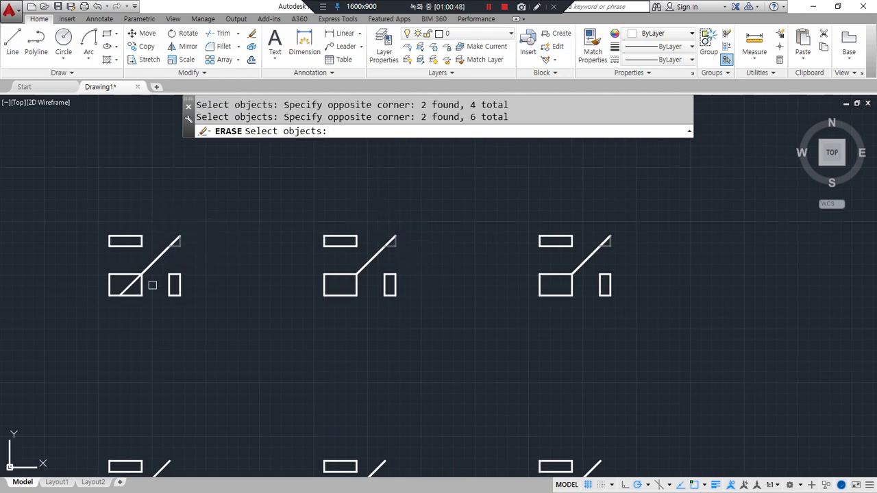
key(space)
- Trim the part of the 45° ray lying inside the second cell's front view
text(tr)
key(space)
key(space)
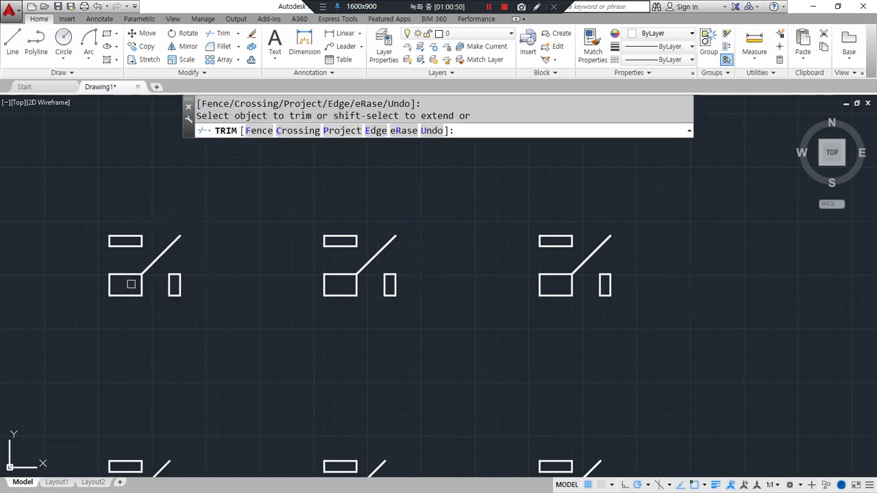
scroll(206, 304, down, 2)
mouse_move(174, 322)
middle_down()
mouse_move(456, 286)
mouse_move(369, 246)
middle_up()
scroll(369, 246, down, 2)
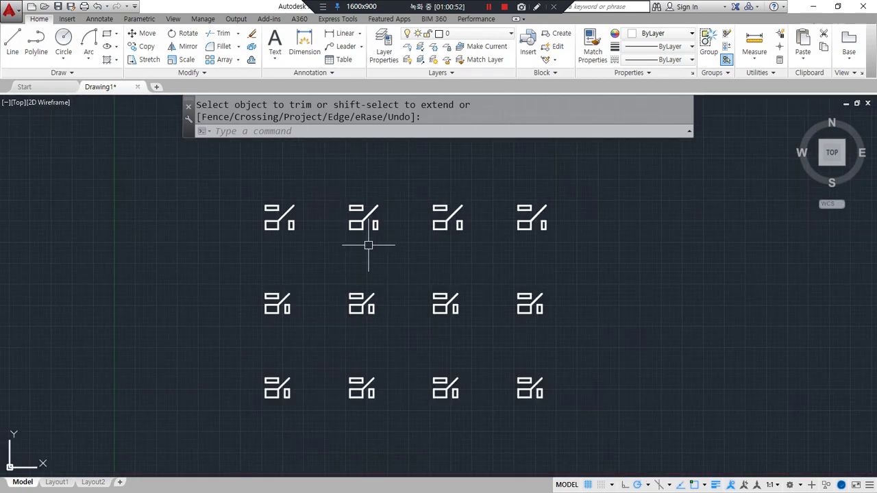
- Offset one cell's front-view left edge and top edge 10 units into the rectangle
scroll(407, 302, up, 2)
middle_drag(406, 303, 404, 307)
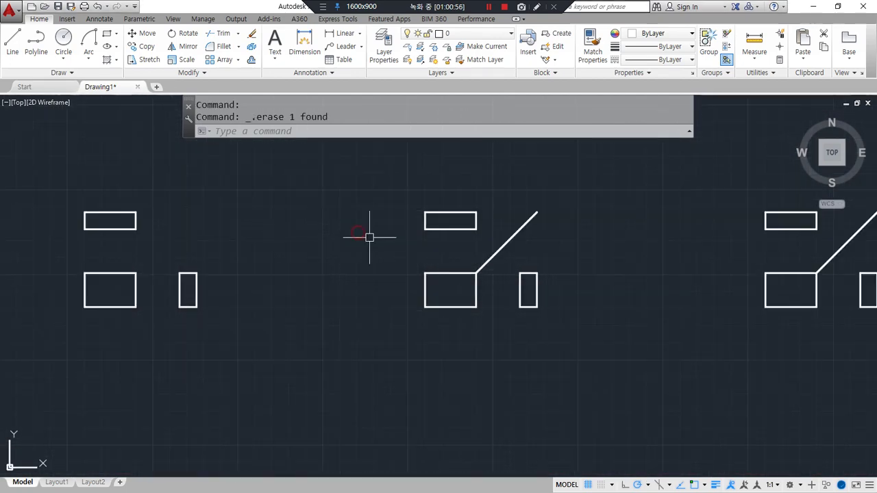
scroll(471, 254, up, 4)
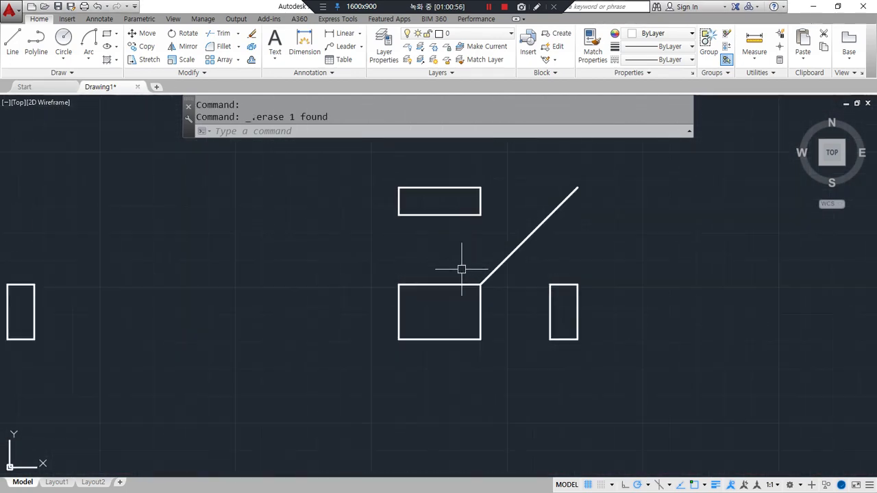
middle_drag(440, 292, 286, 348)
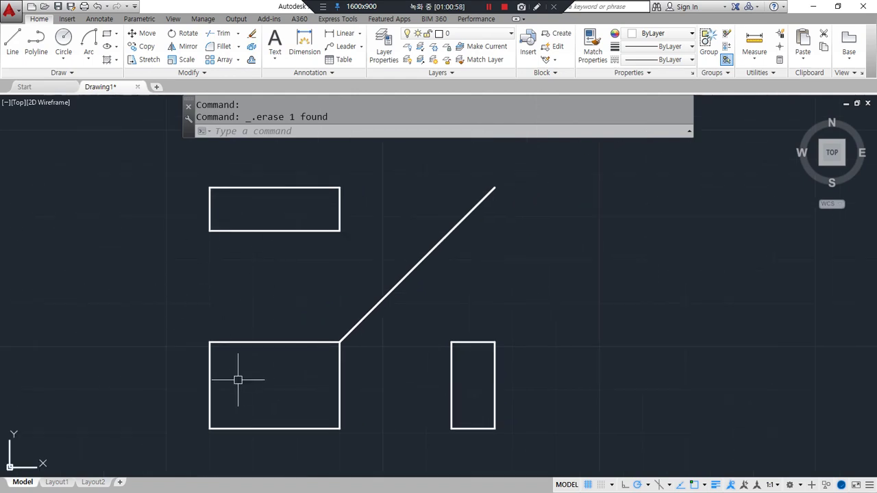
middle_drag(237, 379, 251, 329)
scroll(248, 321, up, 2)
scroll(248, 321, down, 2)
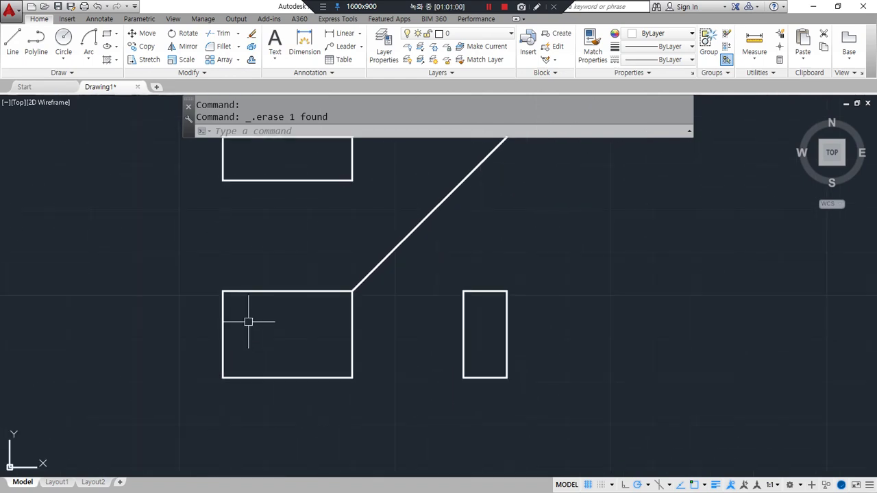
text(o)
key(Return)
text(10)
key(Return)
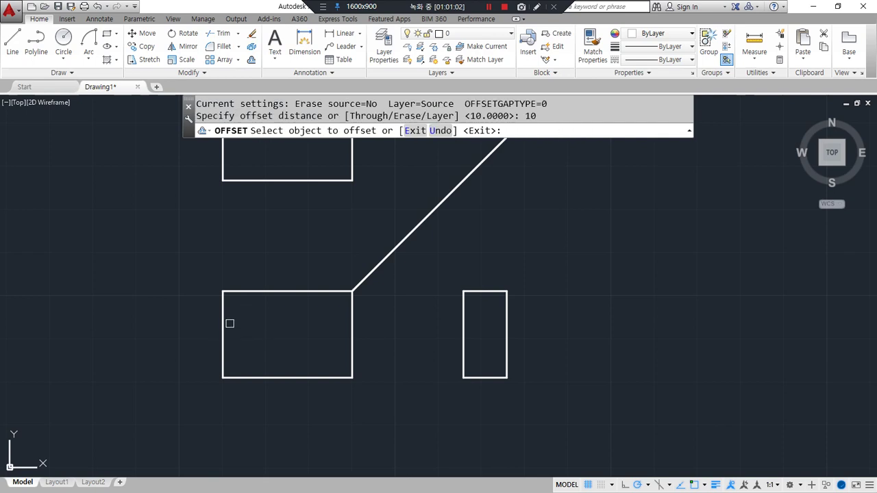
click(221, 320)
click(260, 312)
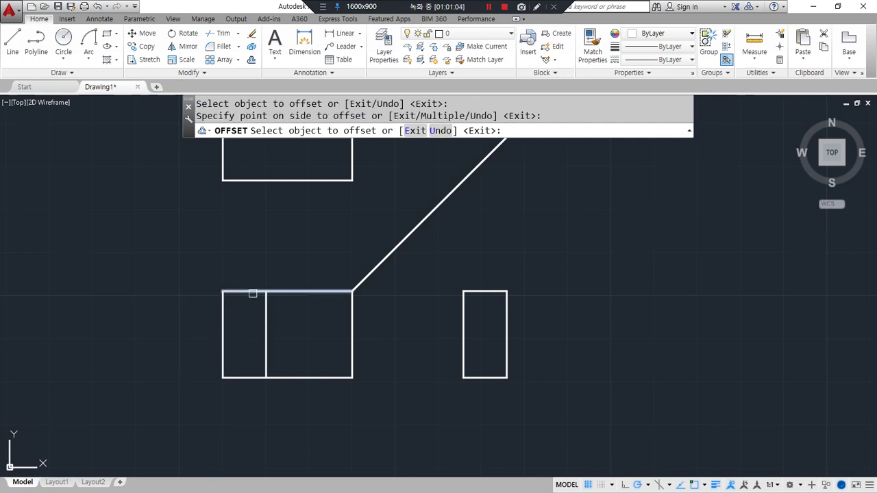
click(253, 293)
click(240, 325)
key(Return)
- Fillet the offset lines with each other and with the top and left edges to form a notched upper-left corner
text(f)
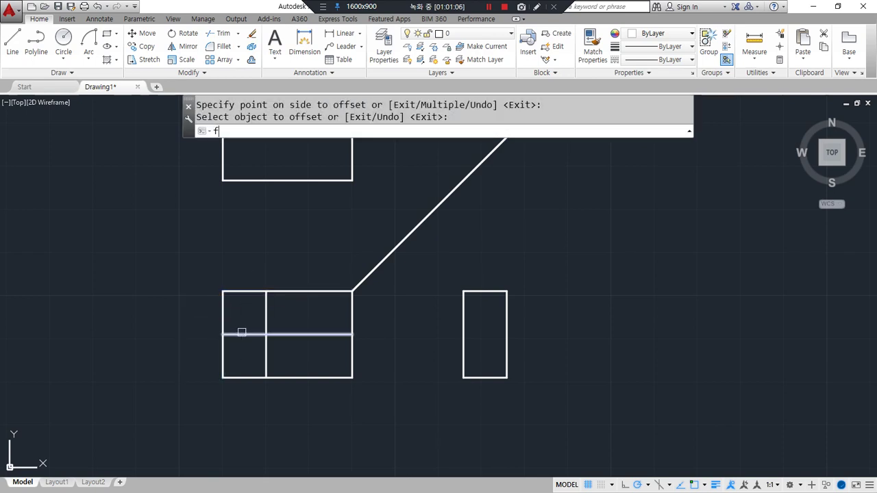
key(Return)
click(284, 291)
click(266, 319)
key(Return)
click(263, 322)
click(242, 334)
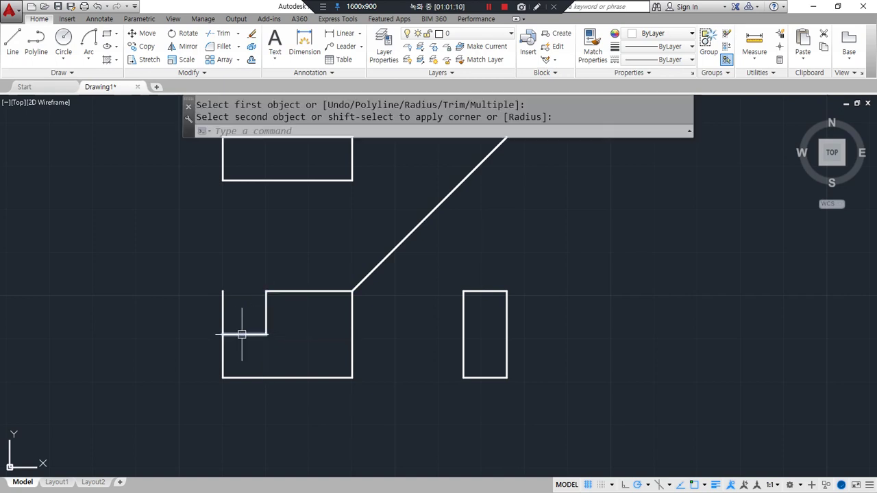
click(222, 344)
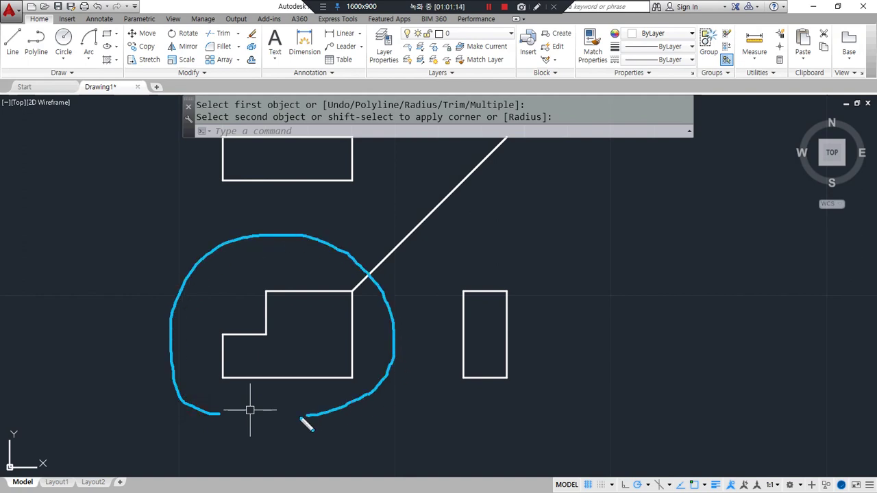
- Draw a vertical line from the notch's upper corner to the top view's upper edge and erase its segment between the views
key(Escape)
middle_drag(265, 217, 263, 253)
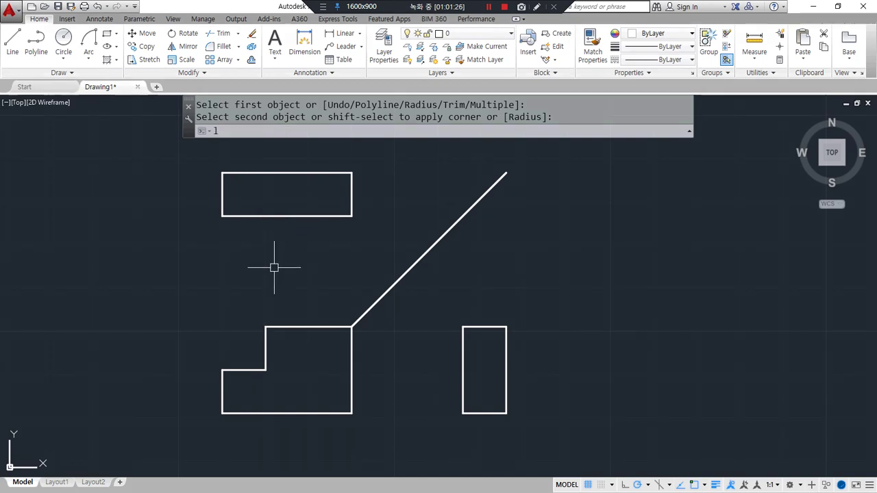
key(Return)
click(265, 327)
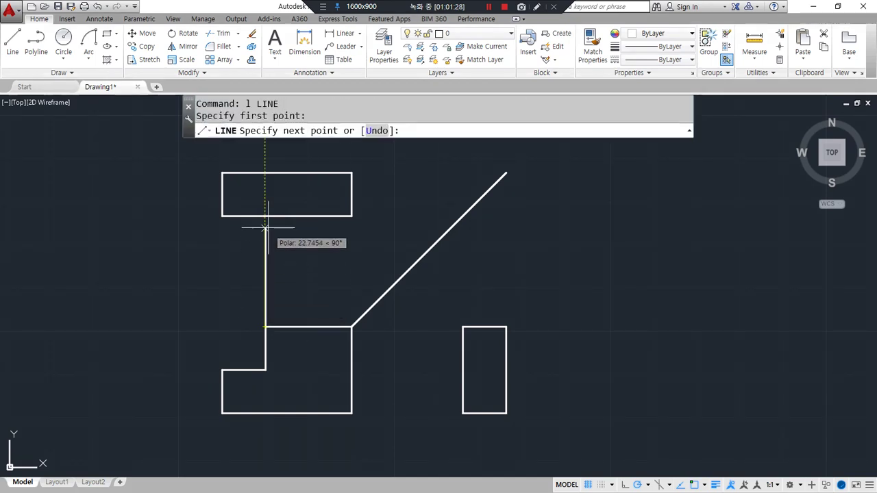
click(266, 173)
key(Return)
click(267, 264)
text(E)
key(Return)
- Review the colours and linetypes of the drawing's layers
mouse_move(307, 474)
mouse_down()
mouse_move(256, 174)
mouse_move(540, 286)
mouse_move(362, 457)
mouse_up()
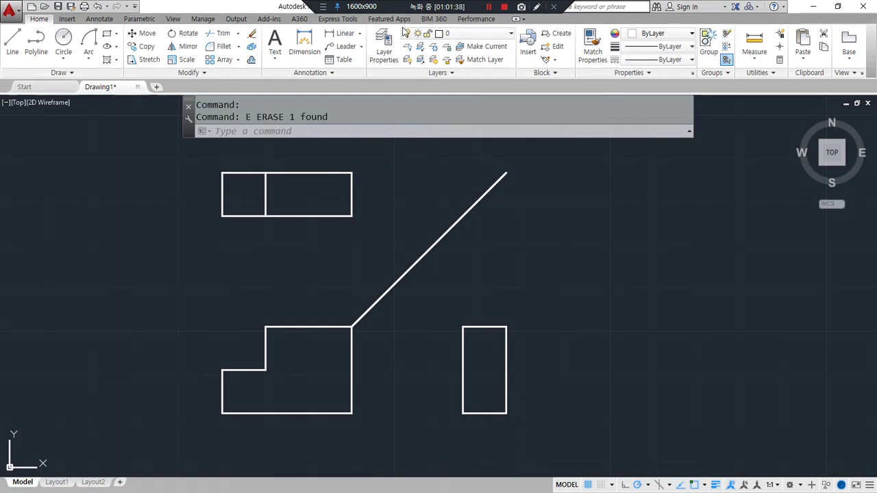
click(384, 43)
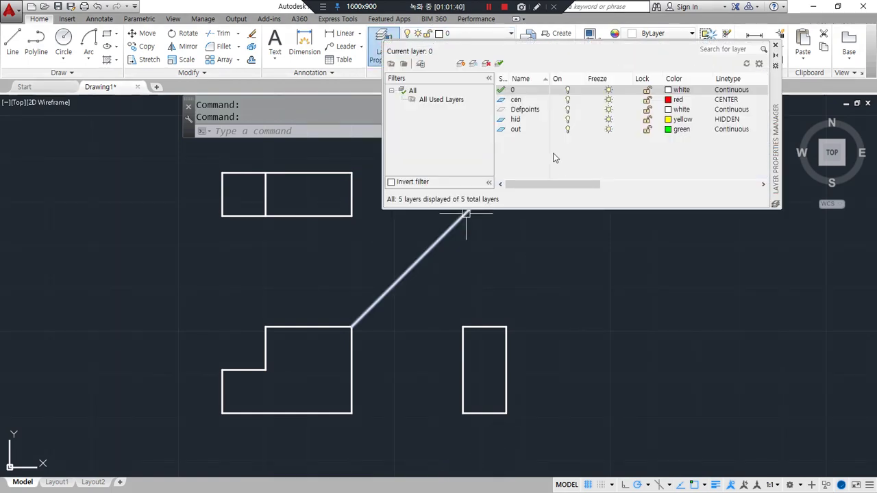
click(774, 43)
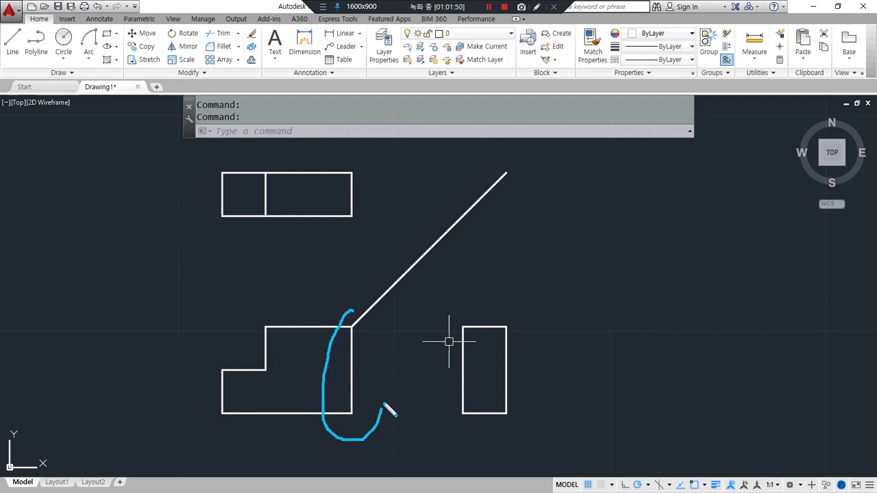
key(ctrl+z)
mouse_move(386, 366)
mouse_down()
mouse_move(385, 353)
mouse_move(380, 376)
mouse_up()
mouse_move(475, 318)
mouse_down()
mouse_move(468, 433)
mouse_move(491, 317)
mouse_move(478, 316)
mouse_up()
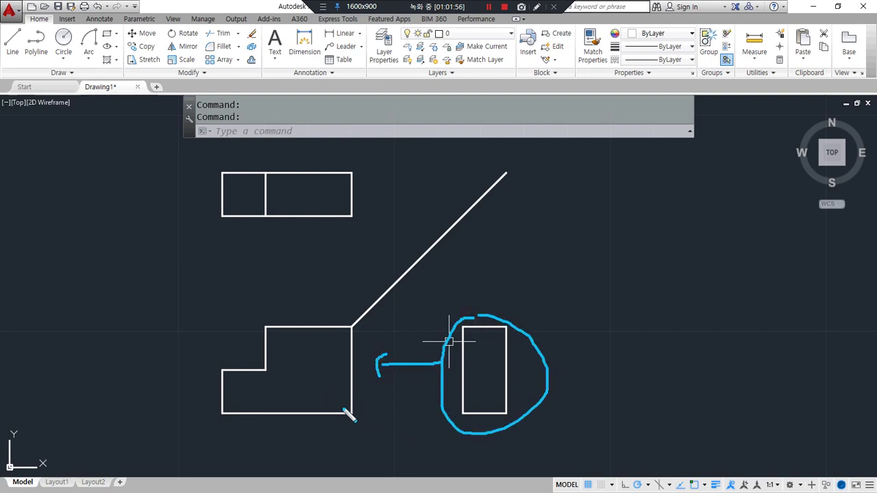
mouse_move(253, 383)
mouse_down()
mouse_move(237, 381)
mouse_move(245, 348)
mouse_move(288, 379)
mouse_move(251, 389)
mouse_up()
mouse_move(203, 320)
mouse_down()
mouse_move(203, 414)
mouse_move(172, 413)
mouse_move(171, 327)
mouse_move(203, 328)
mouse_up()
drag(203, 368, 172, 368)
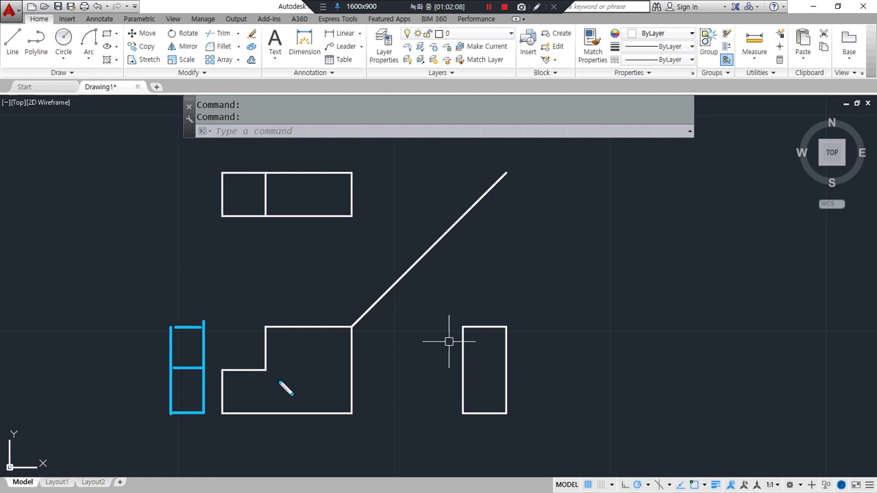
mouse_move(272, 371)
mouse_down()
mouse_move(221, 376)
mouse_move(269, 362)
mouse_move(274, 372)
mouse_move(157, 366)
mouse_move(159, 391)
mouse_up()
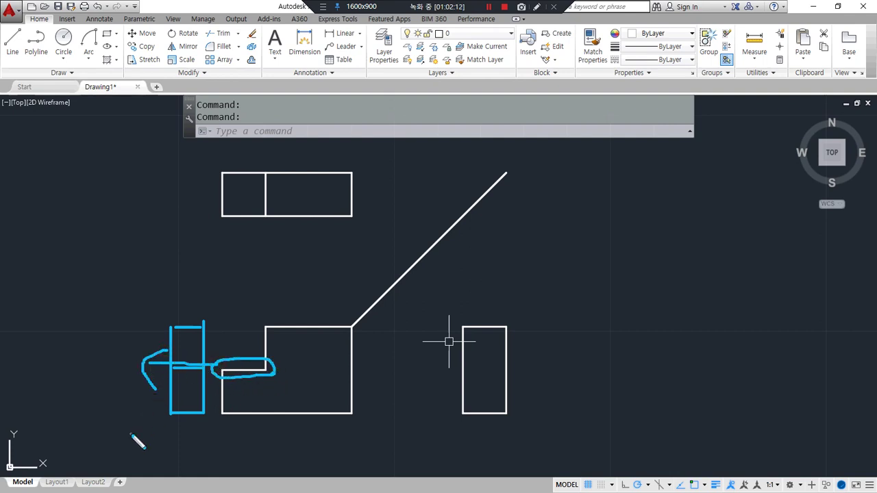
drag(449, 369, 409, 359)
mouse_move(282, 381)
mouse_down()
mouse_move(248, 387)
mouse_move(251, 355)
mouse_move(278, 382)
mouse_up()
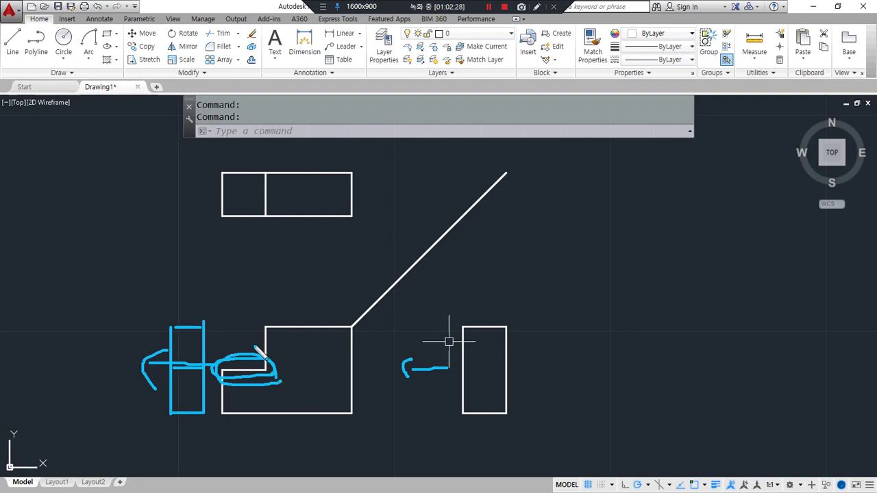
mouse_move(166, 412)
mouse_down()
mouse_move(141, 327)
mouse_move(164, 414)
mouse_move(188, 342)
mouse_move(127, 416)
mouse_up()
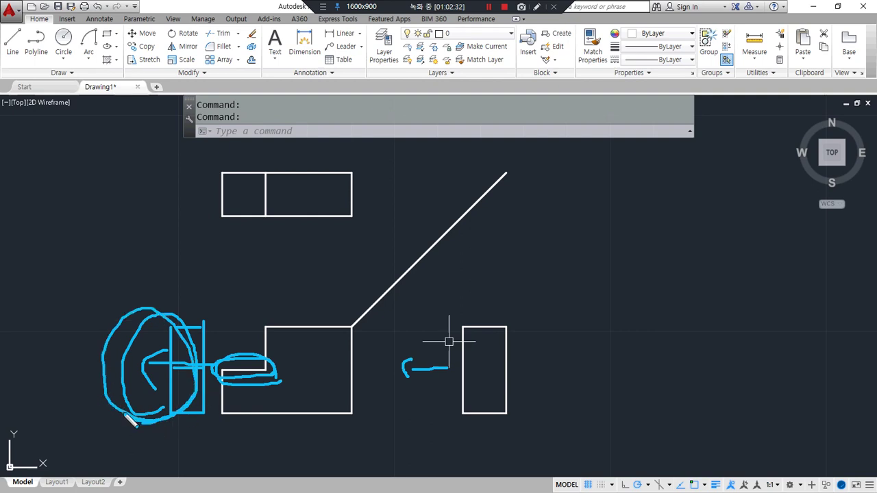
key(Delete)
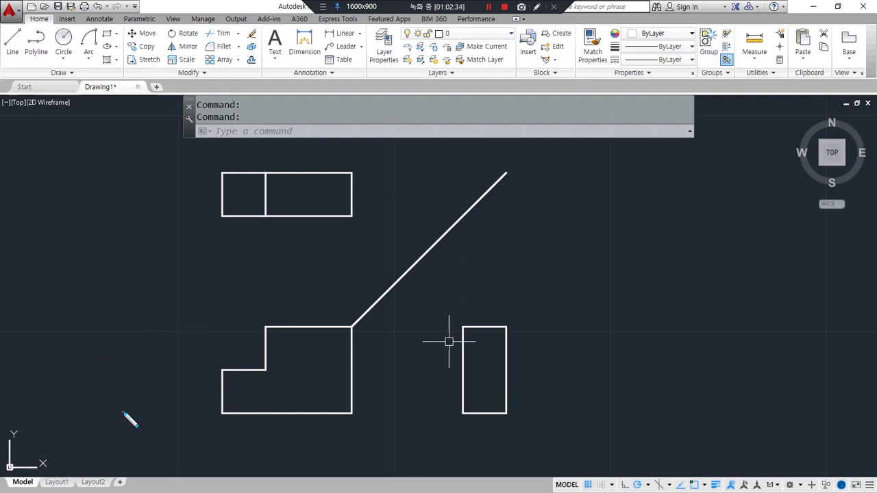
mouse_move(484, 440)
mouse_down()
mouse_move(427, 406)
mouse_move(486, 305)
mouse_move(514, 437)
mouse_move(475, 453)
mouse_up()
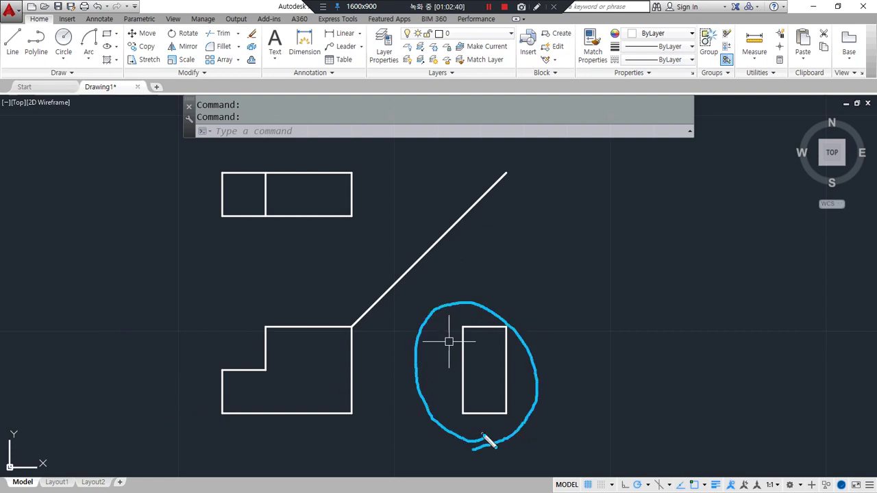
mouse_move(262, 390)
mouse_down()
mouse_move(204, 367)
mouse_move(283, 388)
mouse_move(263, 395)
mouse_move(337, 371)
mouse_move(449, 374)
mouse_move(434, 392)
mouse_up()
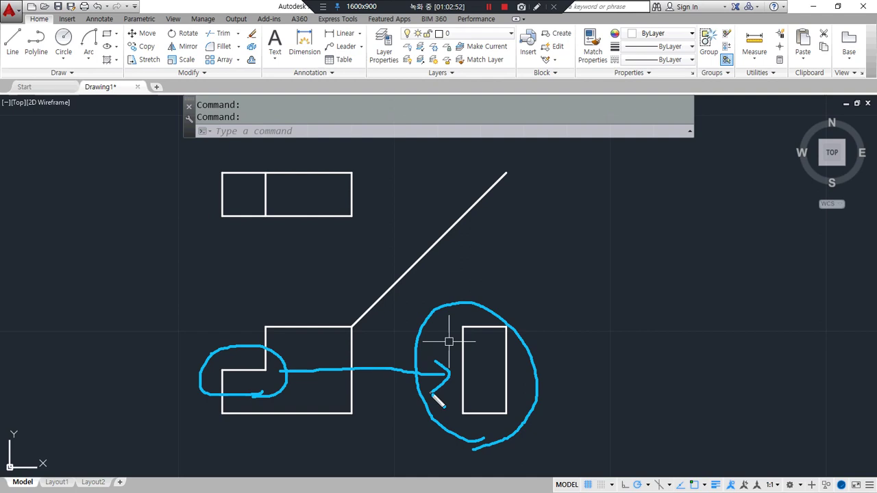
key(Delete)
mouse_move(444, 360)
mouse_down()
mouse_move(394, 363)
mouse_move(396, 376)
mouse_up()
mouse_move(276, 381)
mouse_down()
mouse_move(296, 377)
mouse_move(271, 393)
mouse_up()
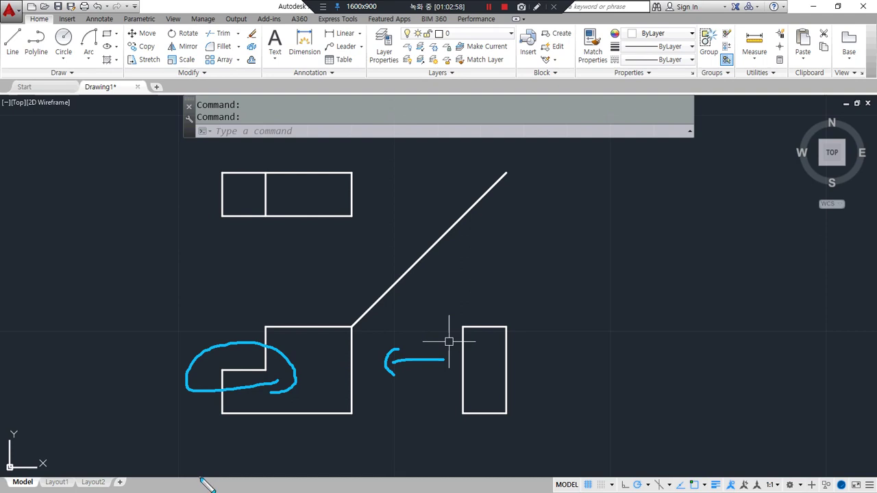
key(Delete)
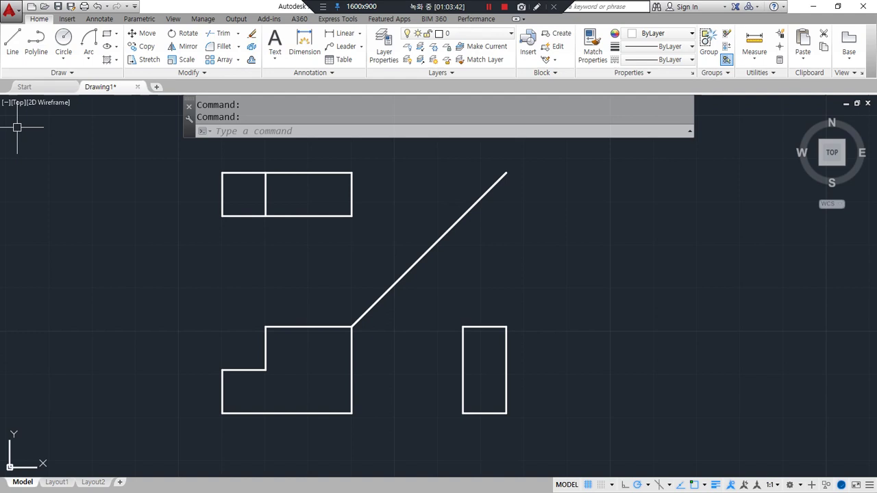
- Draw a horizontal line from the notch's inner corner across to the side view and erase its segment between the views
text(L)
key(Return)
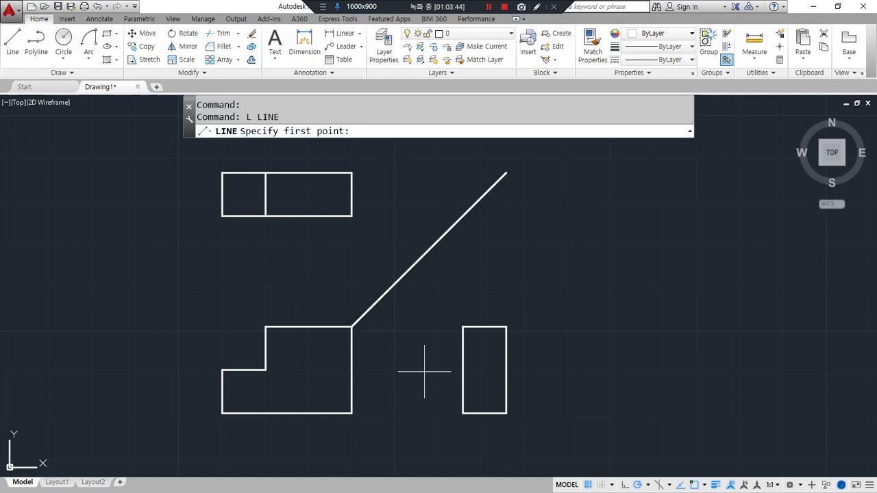
mouse_move(373, 364)
mouse_down()
mouse_move(374, 355)
mouse_move(381, 382)
mouse_up()
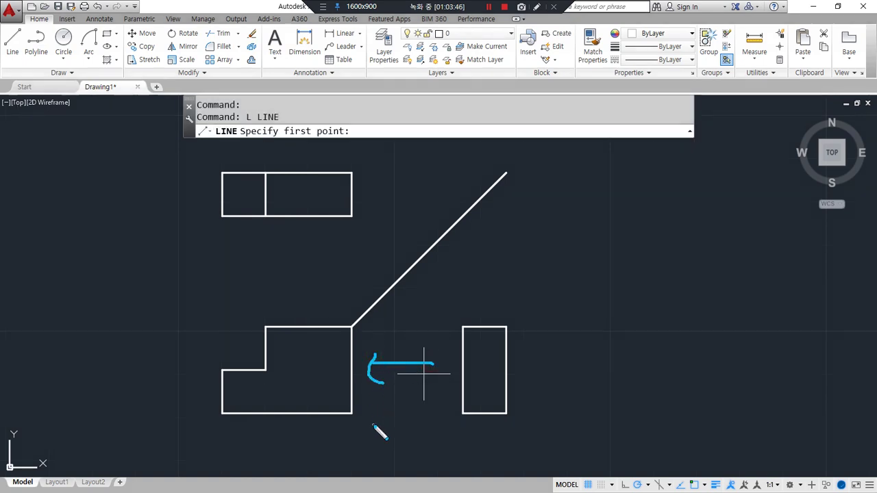
key(Escape)
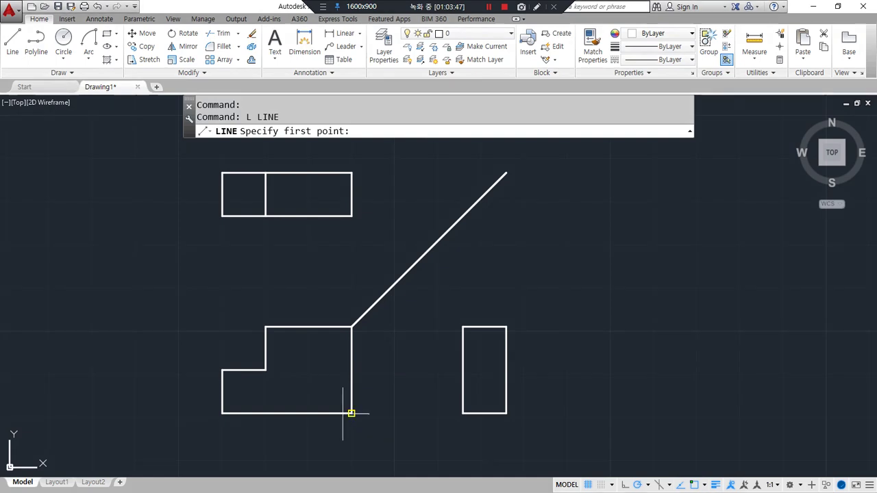
click(264, 370)
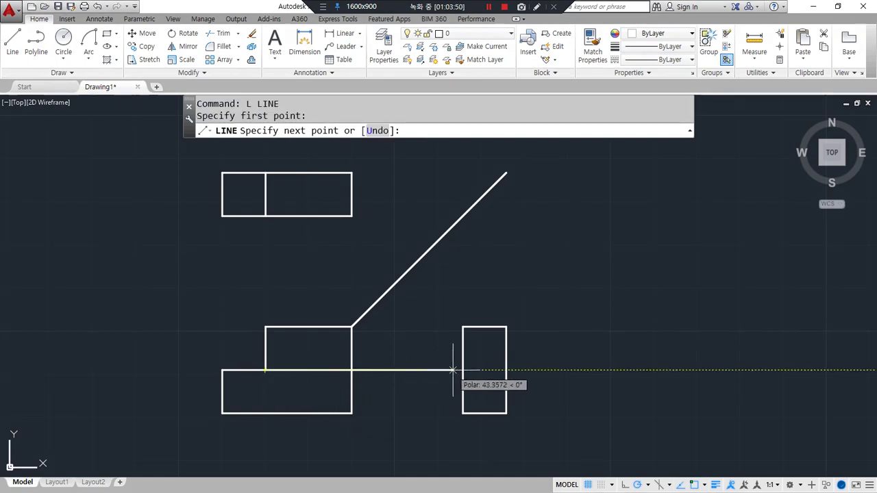
click(463, 370)
key(Escape)
click(433, 370)
text(e)
key(Return)
- Assign the horizontal line inside the notched part's side view to the hid layer
click(484, 370)
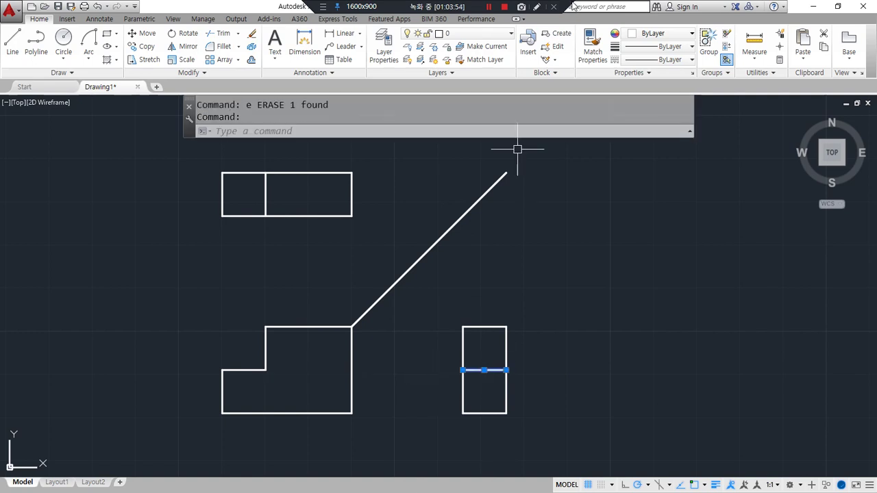
click(500, 35)
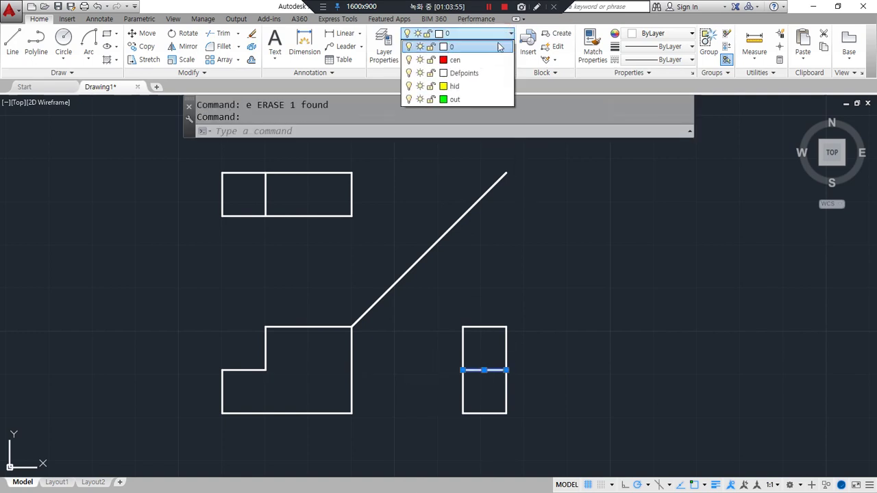
click(482, 85)
key(Escape)
key(Escape)
- Change the hid layer's colour to green
click(381, 41)
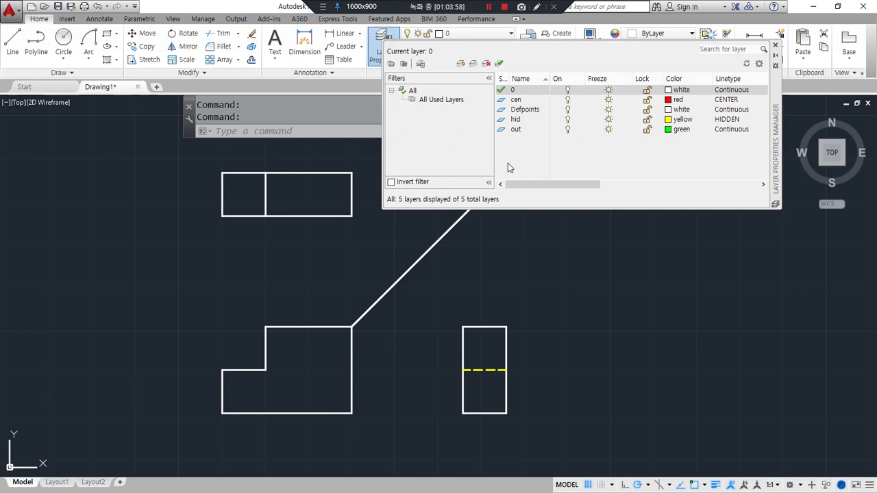
click(680, 120)
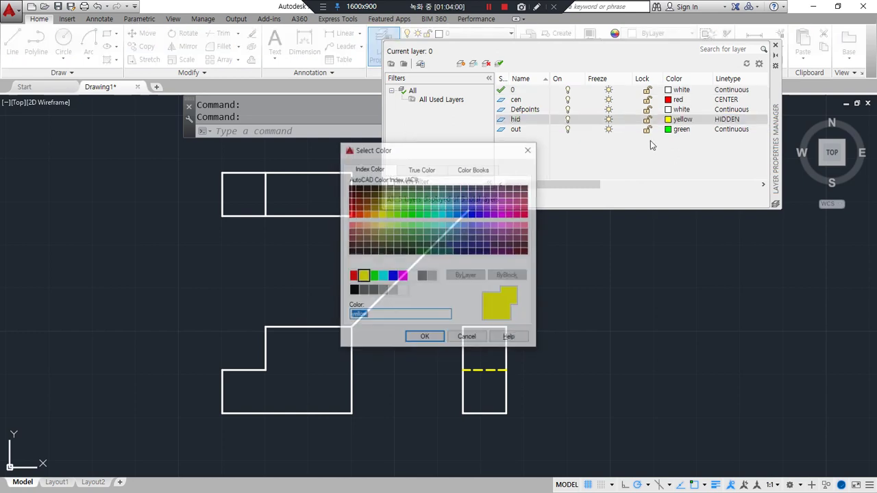
click(373, 276)
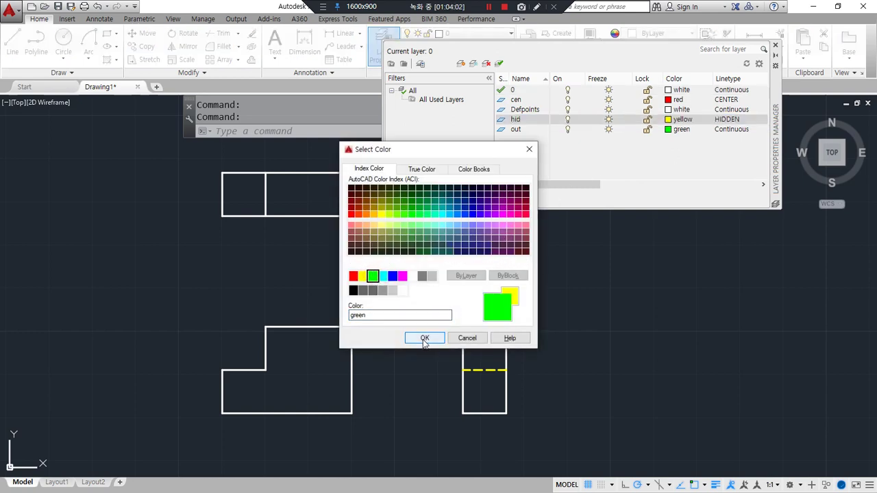
click(424, 338)
click(775, 46)
- Erase the diagonal projection line beside the corner-notched part's front view
scroll(480, 384, up, 2)
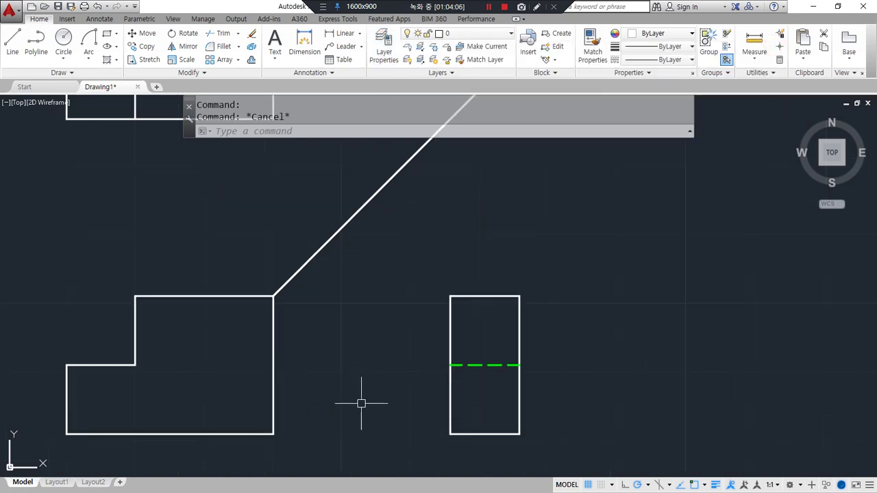
scroll(361, 400, down, 2)
click(377, 264)
text(e)
key(Return)
- Offset the left, right and top edges of the next cell's front view 10 units inward
middle_drag(609, 290, 43, 290)
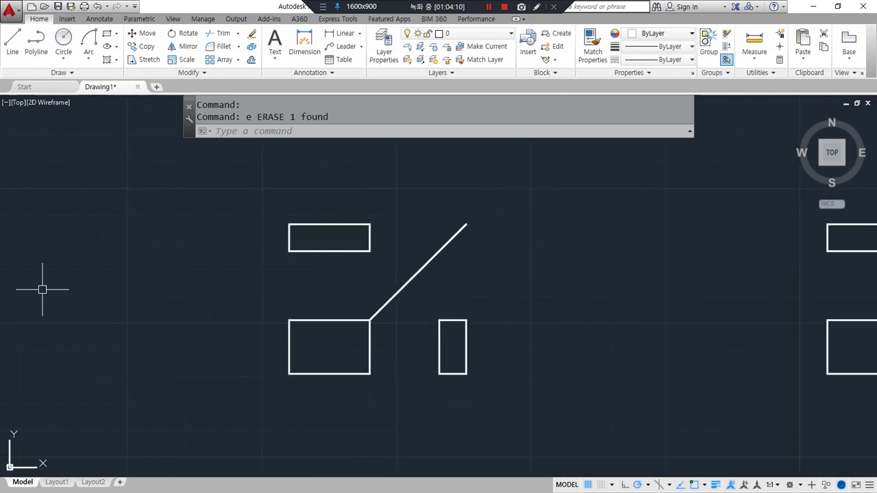
scroll(323, 361, up, 2)
text(o)
key(Return)
text(10)
key(Return)
click(269, 335)
click(332, 334)
click(395, 333)
click(362, 336)
click(333, 296)
click(336, 344)
key(Return)
- Trim the offset lines and the top edge to leave a square notch in the middle of the front view's upper edge
text(tr)
key(Return)
key(Return)
click(336, 298)
click(377, 326)
click(375, 344)
click(375, 362)
click(296, 361)
click(292, 352)
click(286, 331)
key(Return)
- Offset the top view's left and right edges and the side view's top edge 10 units inward
middle_drag(309, 248, 298, 283)
text(o)
key(Return)
text(10)
key(Return)
click(256, 203)
click(290, 198)
click(385, 199)
click(357, 203)
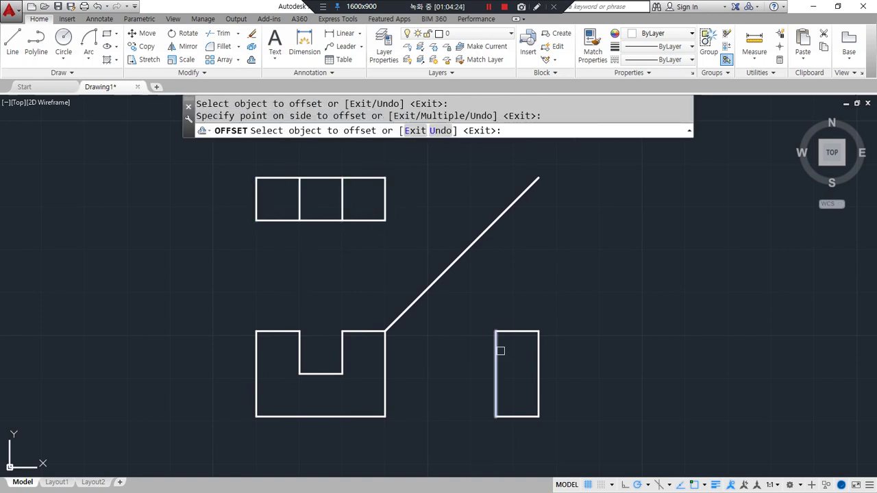
click(514, 333)
click(525, 384)
key(Return)
key(ctrl+alt+d)
mouse_move(464, 374)
mouse_down()
mouse_move(411, 368)
mouse_move(416, 384)
mouse_up()
mouse_move(381, 329)
mouse_down()
mouse_move(401, 421)
mouse_move(390, 325)
mouse_move(363, 322)
mouse_up()
mouse_move(342, 378)
mouse_down()
mouse_move(301, 363)
mouse_move(341, 389)
mouse_move(475, 373)
mouse_move(466, 389)
mouse_up()
key(Escape)
- Assign the U-shaped part's middle side-view line to the hid layer
click(524, 375)
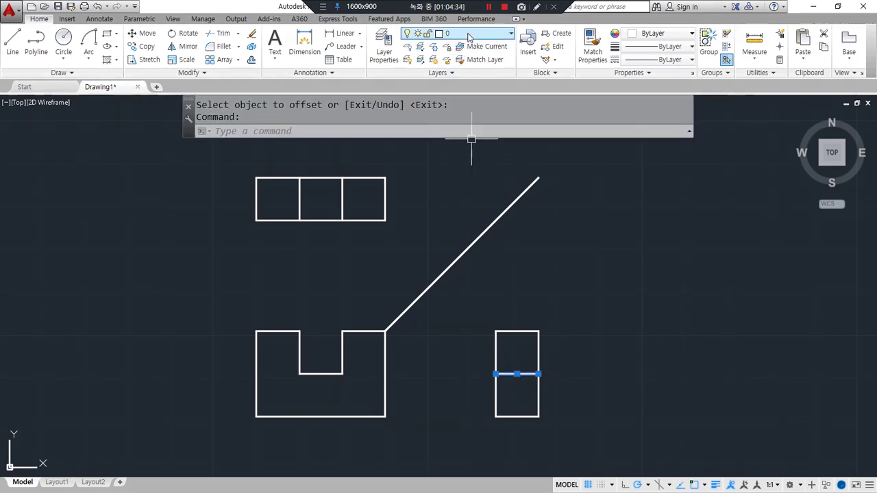
click(473, 32)
click(473, 86)
key(Escape)
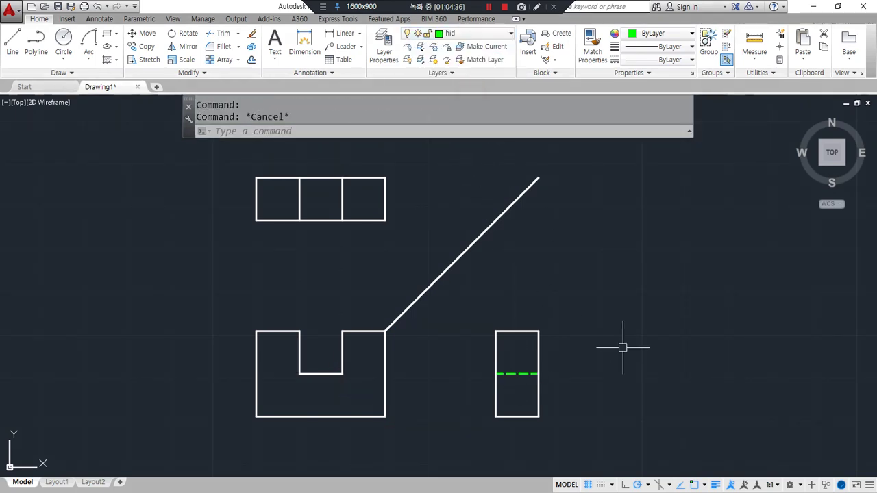
- In the cell after the U-shaped part, offset the front view's left, right and top edges 10 units inward
scroll(680, 348, down, 2)
middle_drag(681, 348, 99, 333)
scroll(465, 346, up, 2)
text(o)
key(Return)
text(10)
key(Return)
click(315, 345)
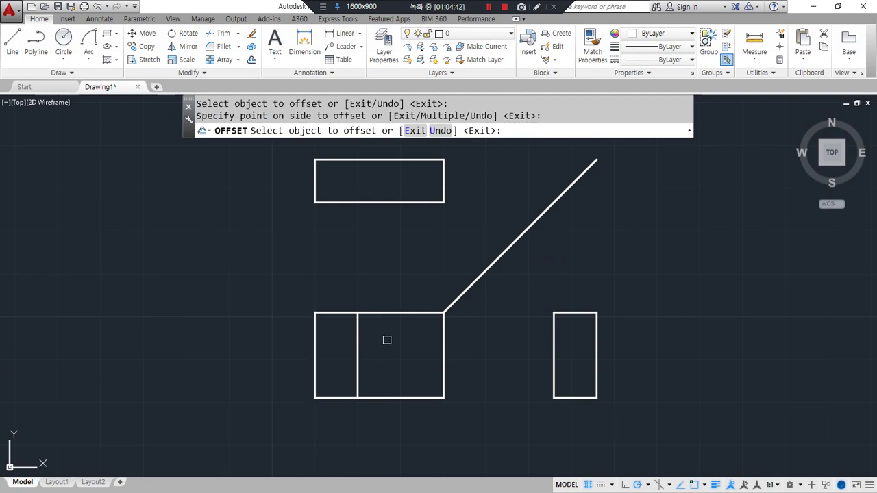
click(435, 345)
click(444, 345)
click(395, 342)
click(386, 313)
click(379, 351)
- Offset this cell's top-view left and right edges and side-view top edge 10 units inward
click(315, 181)
click(409, 183)
click(443, 183)
click(419, 202)
click(569, 313)
click(583, 372)
key(Return)
- Trim away both upper corners of the front view using a fence
text(tr)
key(Return)
key(Return)
text(f)
key(Return)
click(475, 346)
click(411, 300)
click(346, 301)
click(281, 353)
key(Return)
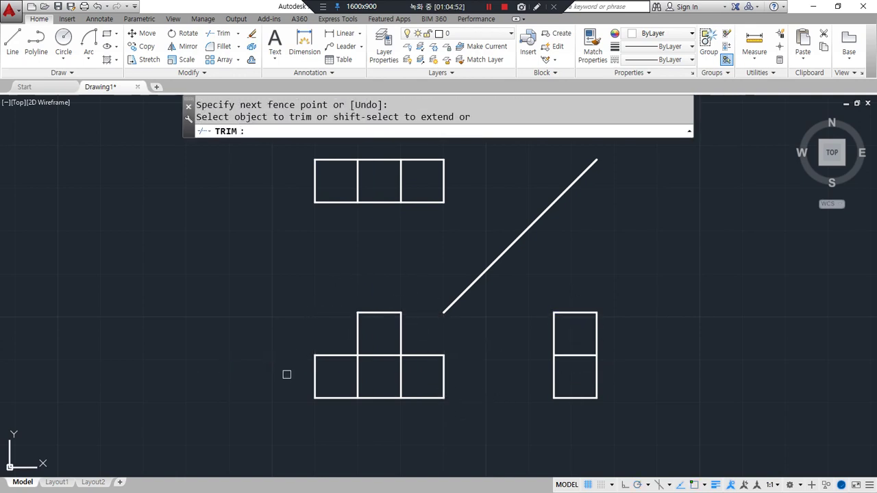
- Fence-trim the inner lines below the central block to leave a clean inverted-T front-view outline
text(f)
key(Return)
click(335, 378)
click(389, 353)
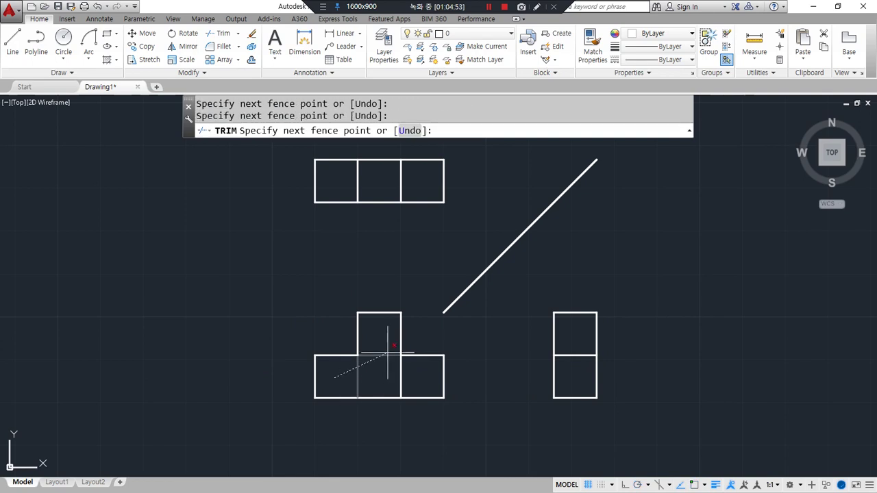
click(420, 386)
key(Return)
key(Return)
scroll(236, 373, down, 2)
scroll(235, 373, up, 2)
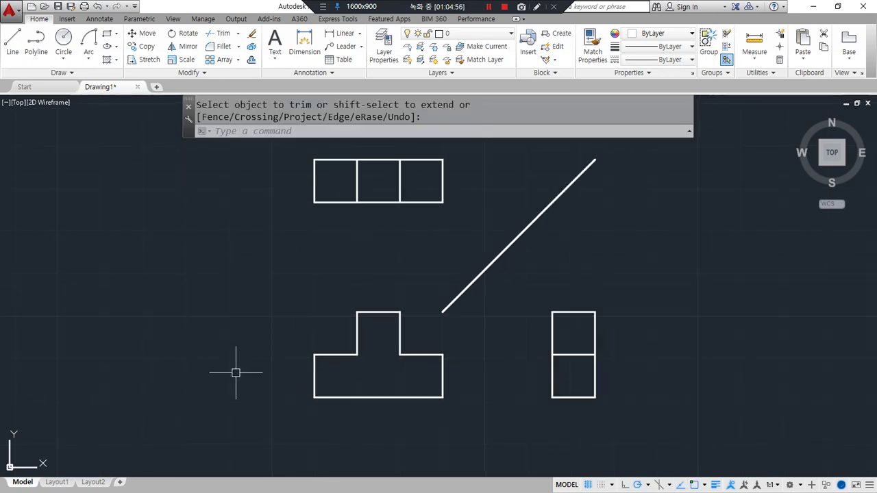
- Erase the diagonal projection lines of the three completed cells with the L-, U- and inverted-T-shaped front views
middle_drag(193, 373, 496, 364)
scroll(496, 364, down, 2)
scroll(321, 363, down, 2)
middle_drag(321, 364, 480, 319)
scroll(427, 333, down, 2)
middle_drag(427, 333, 501, 323)
click(734, 254)
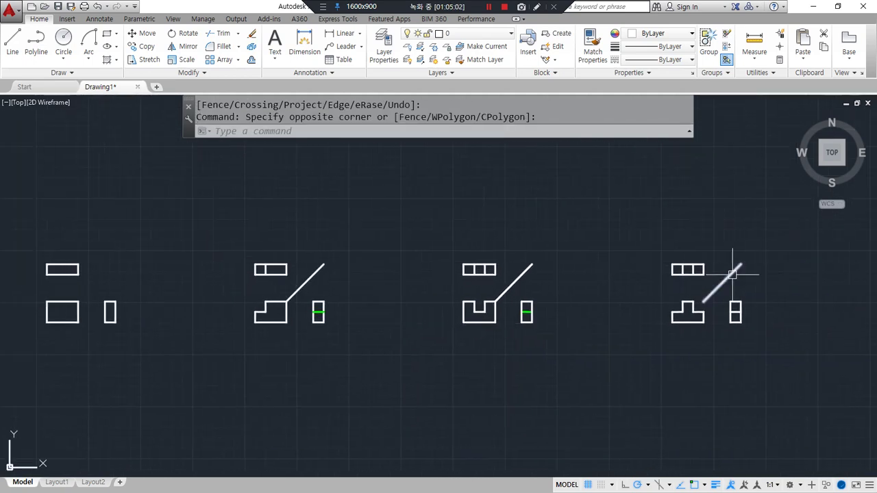
click(729, 276)
click(529, 270)
click(323, 271)
key(Delete)
- Examine the row of completed projection cells with real-time zoom and the row below it
text(z)
key(Return)
key(Return)
mouse_move(366, 347)
mouse_down()
mouse_move(306, 338)
mouse_move(320, 296)
mouse_up()
middle_drag(249, 314, 282, 307)
key(Escape)
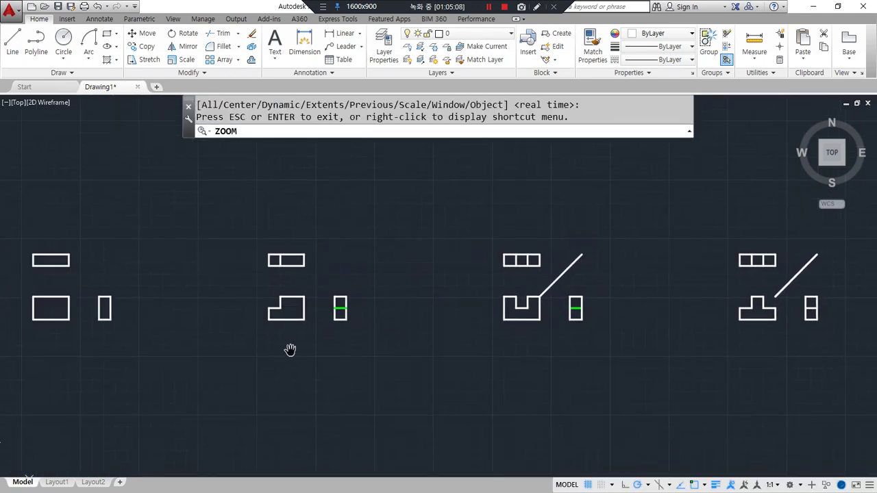
key(Escape)
text(z)
key(Return)
key(Return)
mouse_move(291, 354)
mouse_down()
mouse_move(290, 336)
mouse_move(275, 341)
mouse_up()
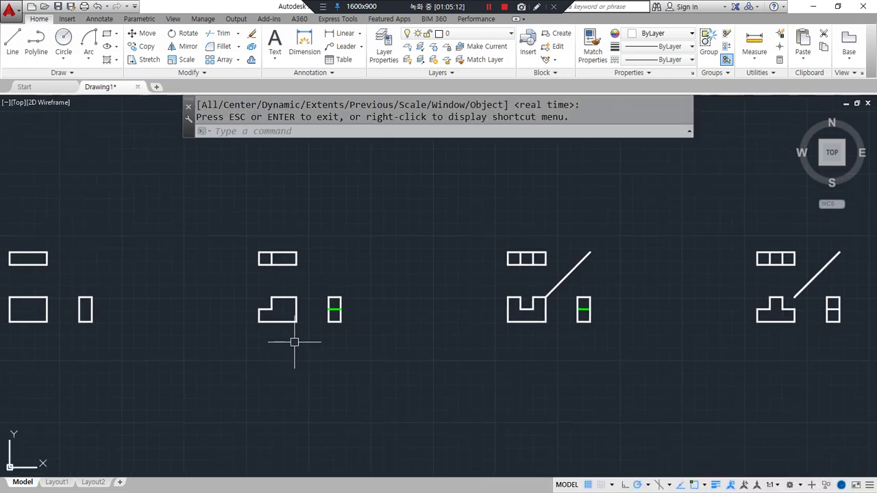
text(z)
key(space)
key(space)
drag(371, 299, 372, 316)
key(Escape)
middle_drag(320, 345, 323, 341)
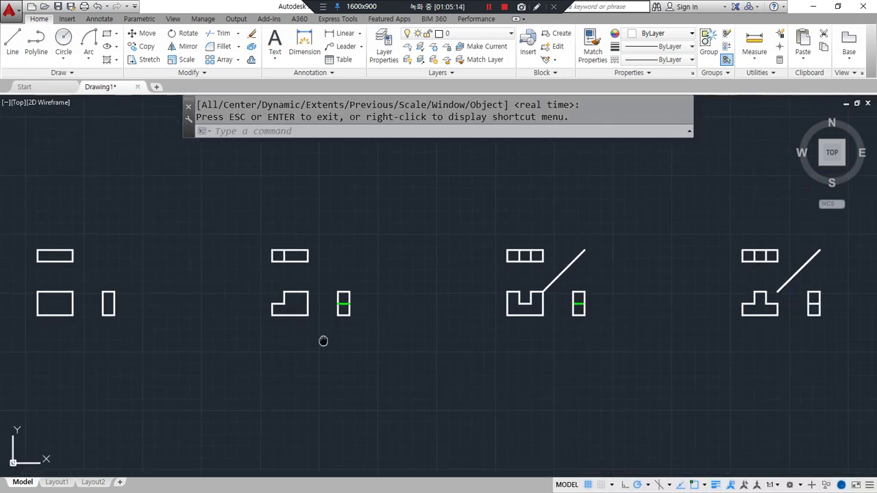
key(Escape)
scroll(86, 349, down, 2)
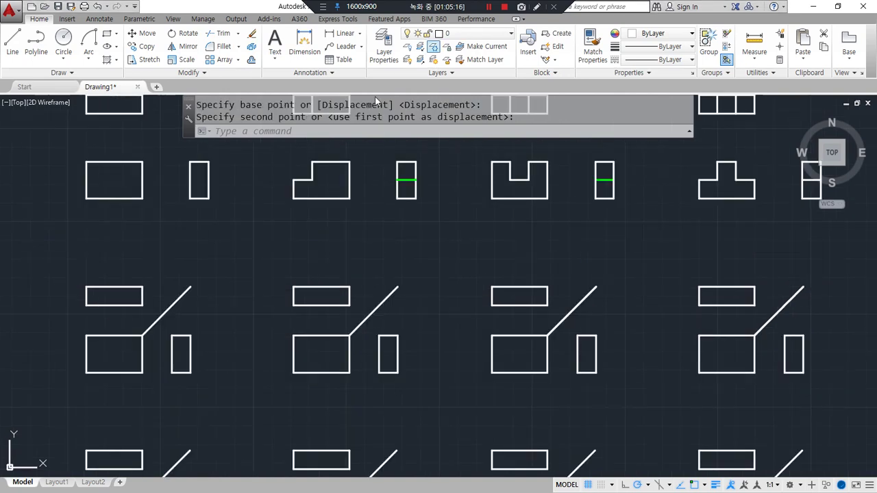
- In the second row's first cell, offset the left and right edges of the front and top views 10 units inward
scroll(86, 349, up, 4)
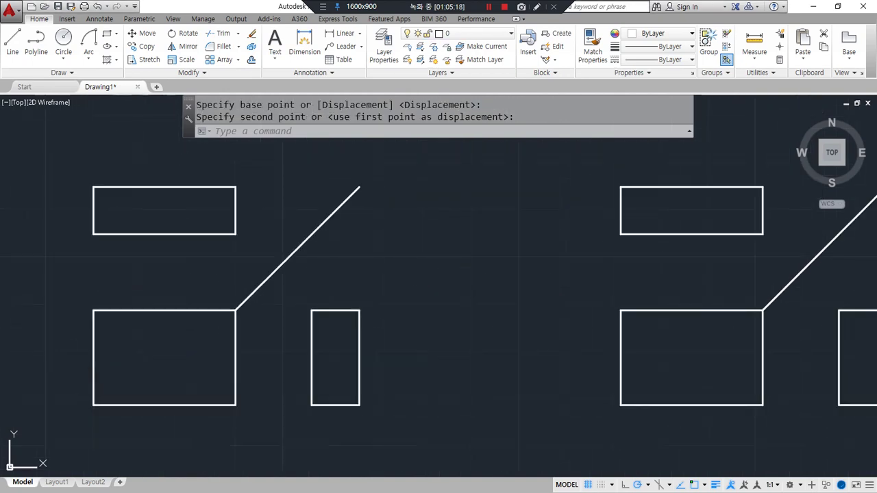
key(space)
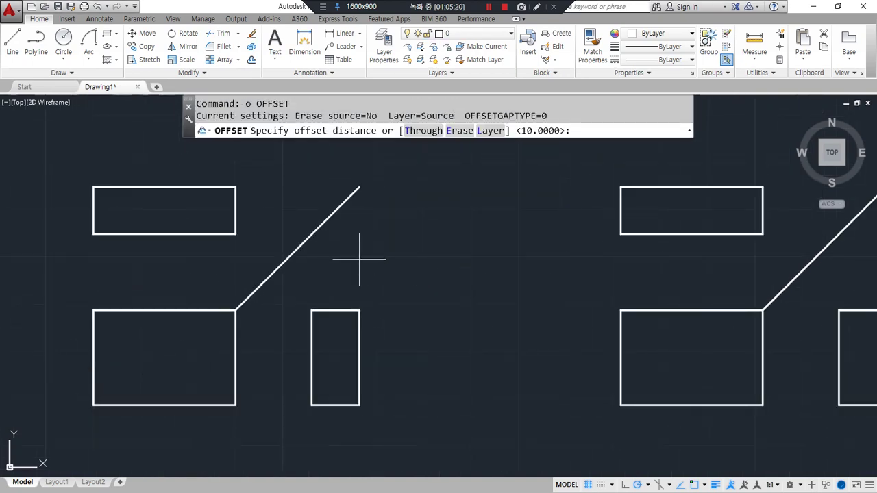
key(space)
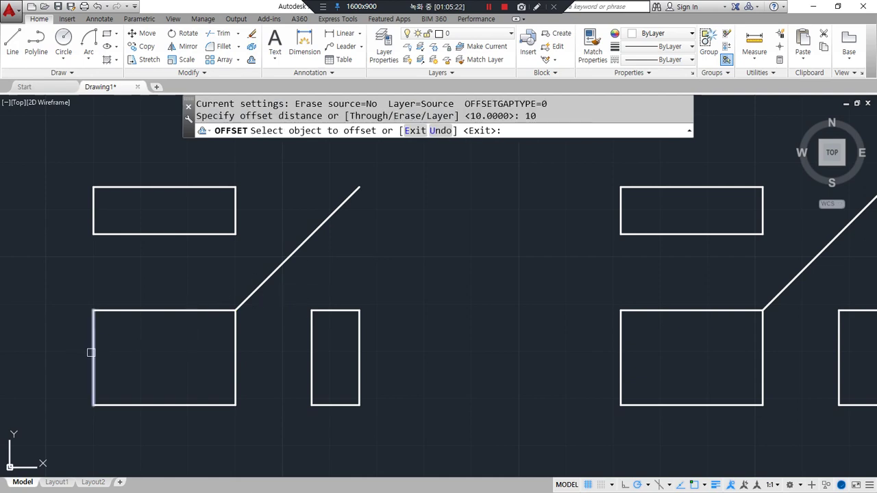
click(91, 352)
click(130, 354)
click(235, 357)
click(206, 358)
click(94, 212)
click(130, 211)
key(space)
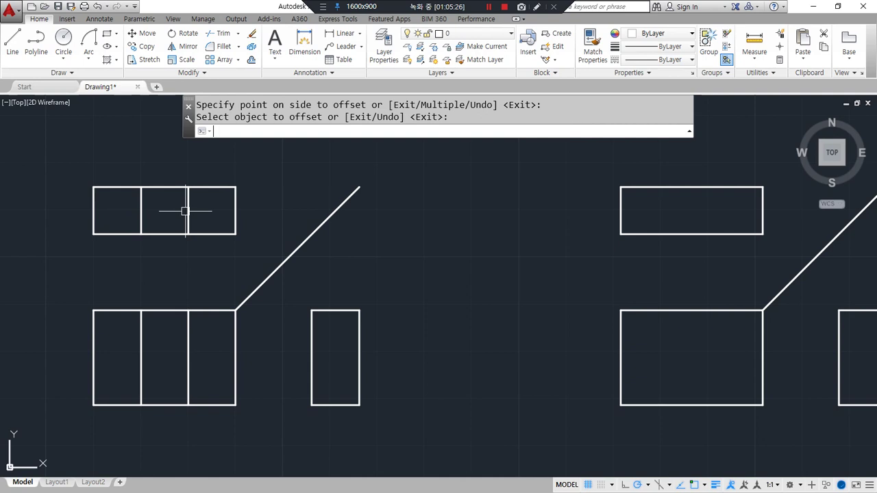
- Offset the top and bottom edges of the first cell's front and side views 5 units inward
text(o)
key(space)
text(5)
key(space)
click(164, 310)
click(166, 350)
click(162, 405)
click(168, 381)
click(321, 311)
click(330, 360)
click(326, 405)
click(334, 374)
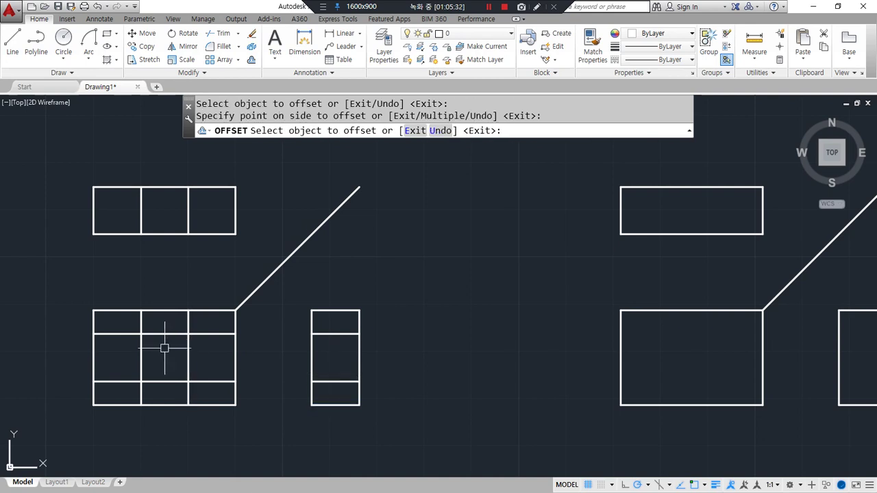
- Fillet the four inner lines of the front view into a closed central square
key(Escape)
text(f)
key(space)
click(158, 334)
click(141, 358)
key(space)
click(141, 359)
click(164, 382)
key(space)
click(175, 381)
click(187, 364)
key(space)
click(188, 351)
click(174, 335)
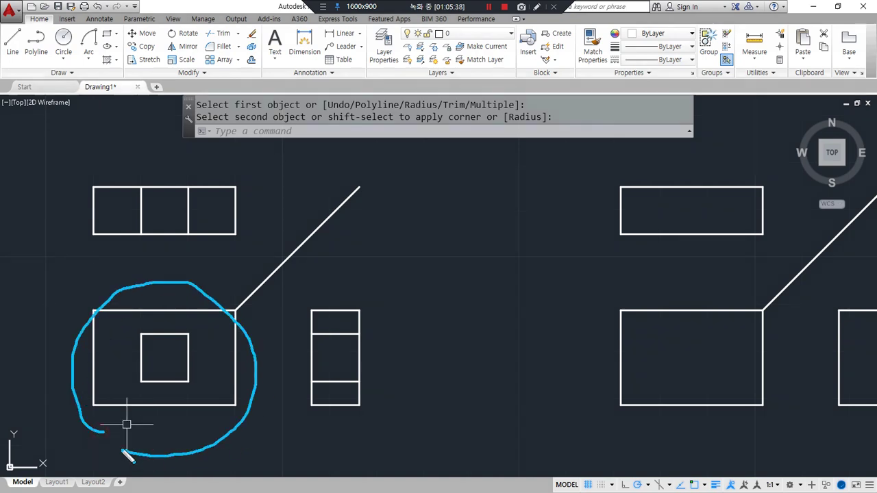
- Move the two inner lines of the top view and of the side view to the hid layer
click(196, 213)
click(136, 203)
click(343, 320)
click(321, 391)
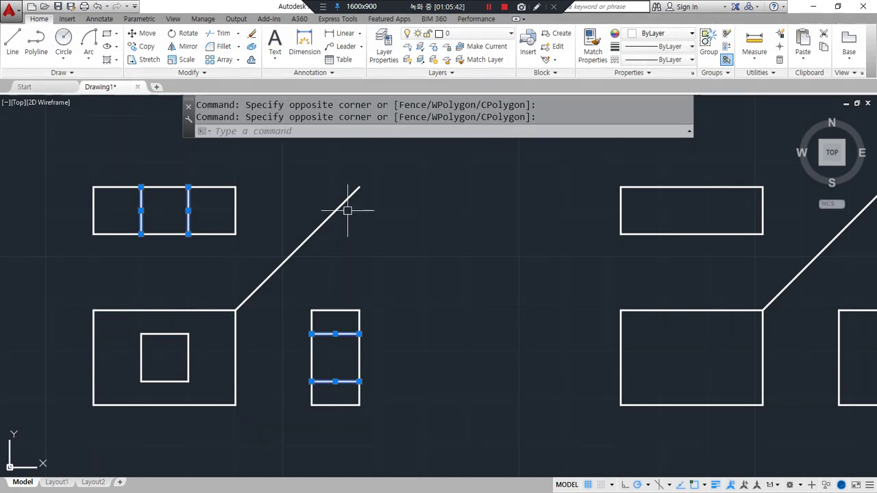
click(493, 34)
click(474, 86)
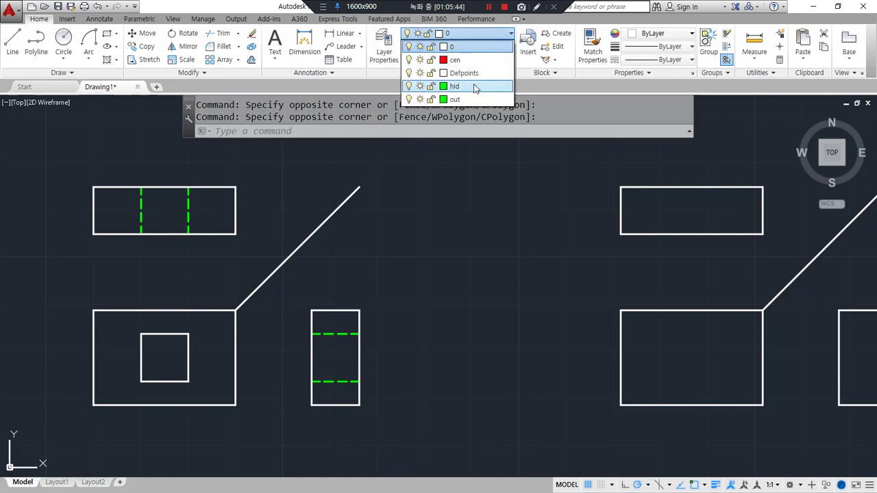
key(Escape)
key(Escape)
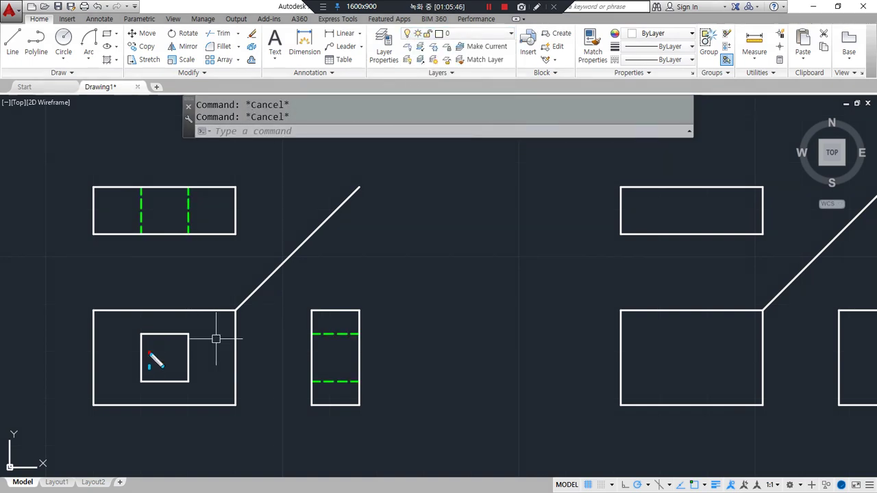
- Erase the diagonal projection line of the cell with the central square
click(317, 255)
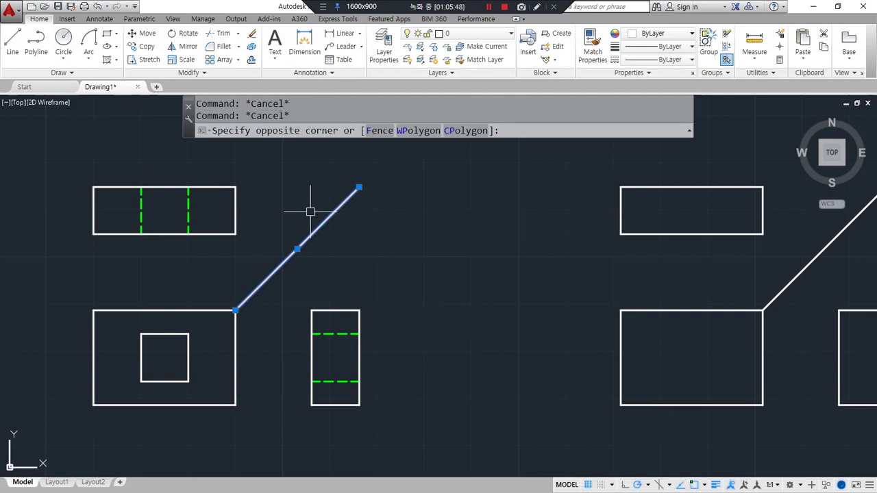
click(308, 210)
text(e)
key(Return)
mouse_move(580, 253)
middle_down()
mouse_move(222, 244)
mouse_move(247, 267)
middle_up()
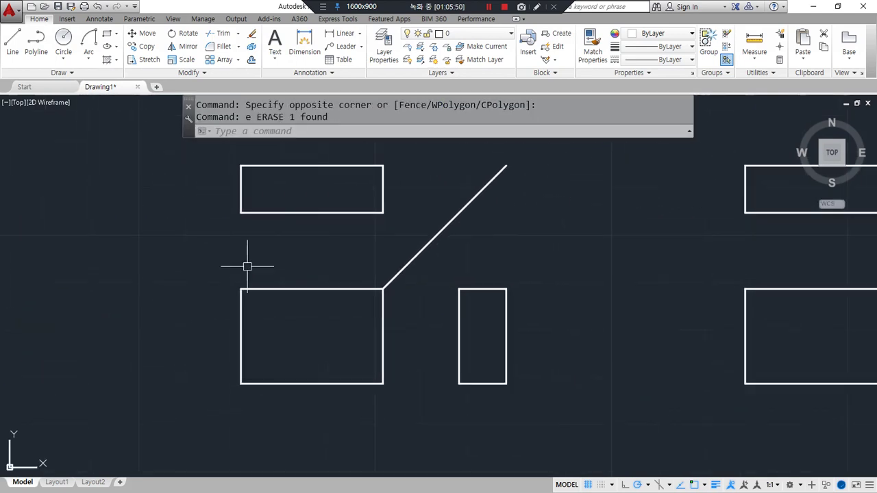
text(l)
key(Return)
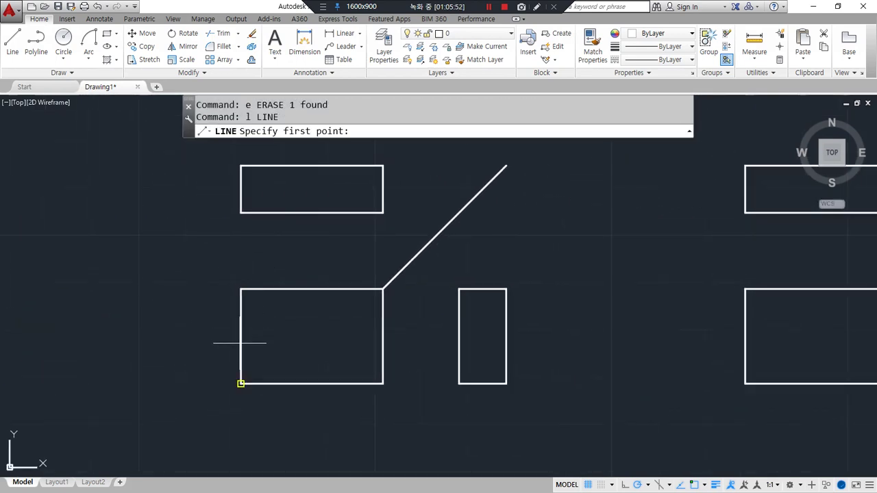
click(239, 343)
key(Escape)
- In the second cell's front view, draw a line from the left edge's midpoint to the top edge's midpoint
key(Return)
text(mid of)
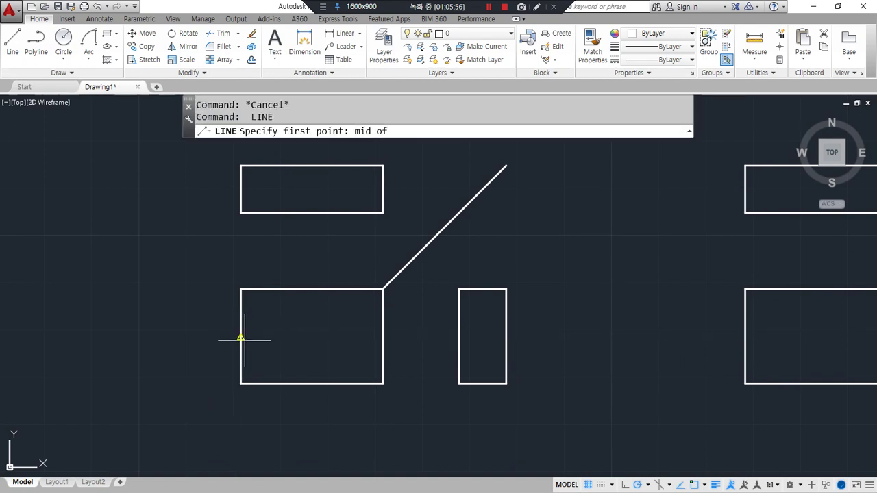
click(241, 338)
text(mid)
key(Return)
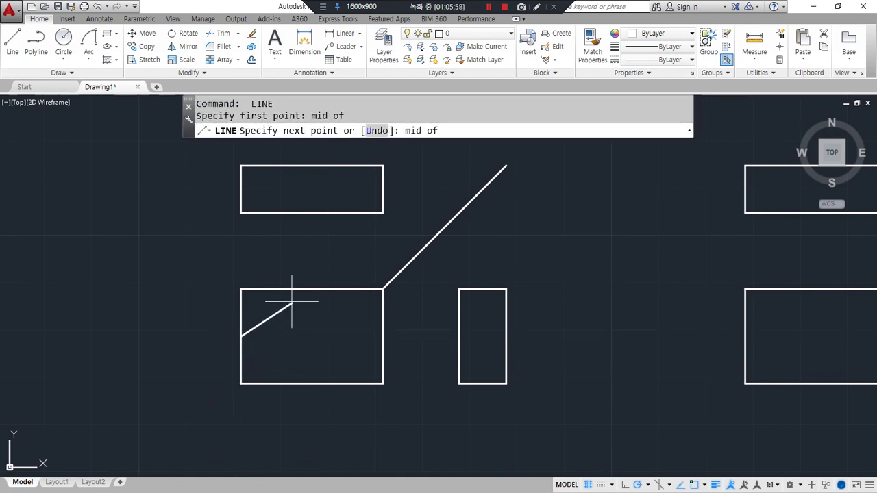
click(294, 291)
key(Return)
- Trim the upper-left corner outside the sloped line of the front view
text(tr)
key(Return)
drag(253, 270, 214, 300)
key(Return)
- Draw a vertical line across the top view from the bottom edge's midpoint to the top edge
text(l)
key(Return)
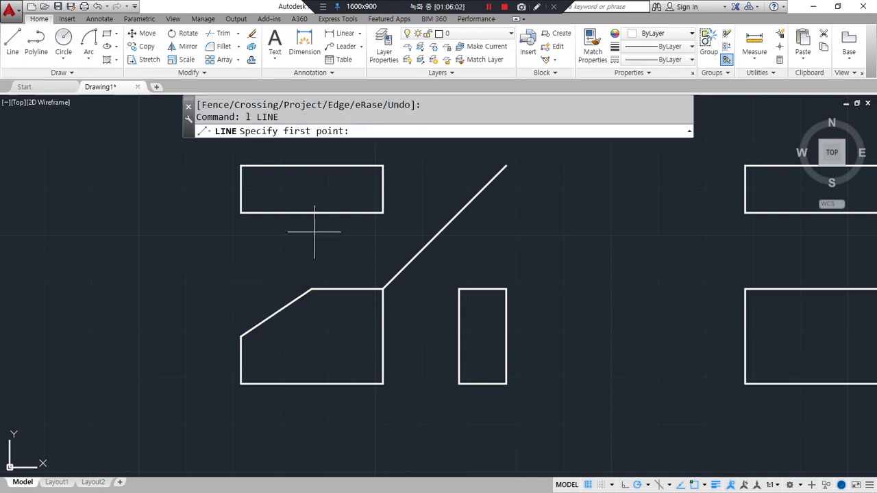
click(316, 213)
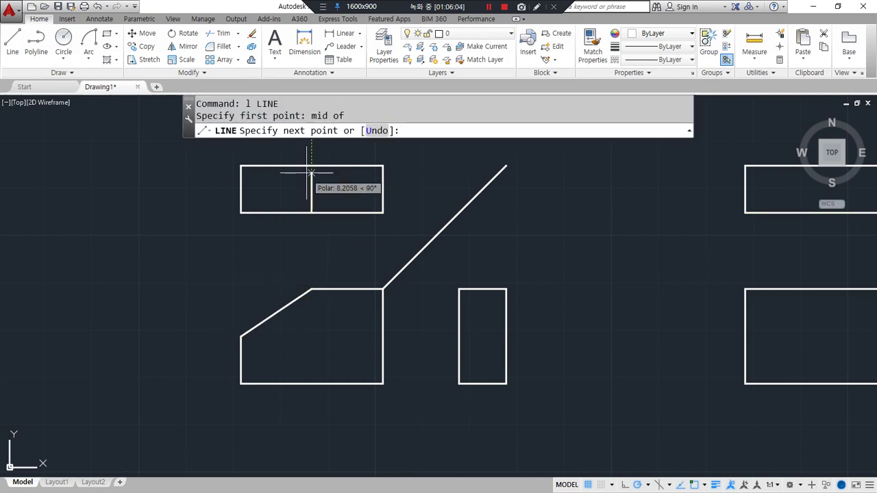
click(312, 166)
key(Return)
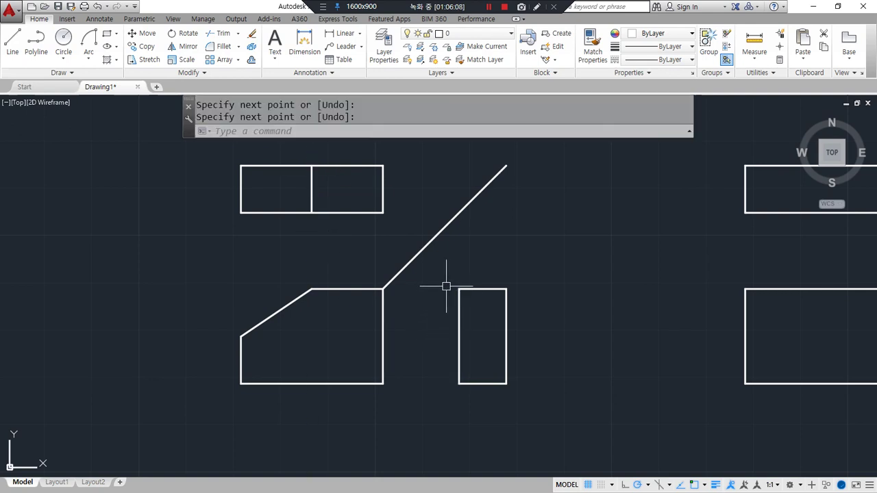
- Draw a horizontal line across the second cell's side view between the midpoints of its vertical edges
key(Return)
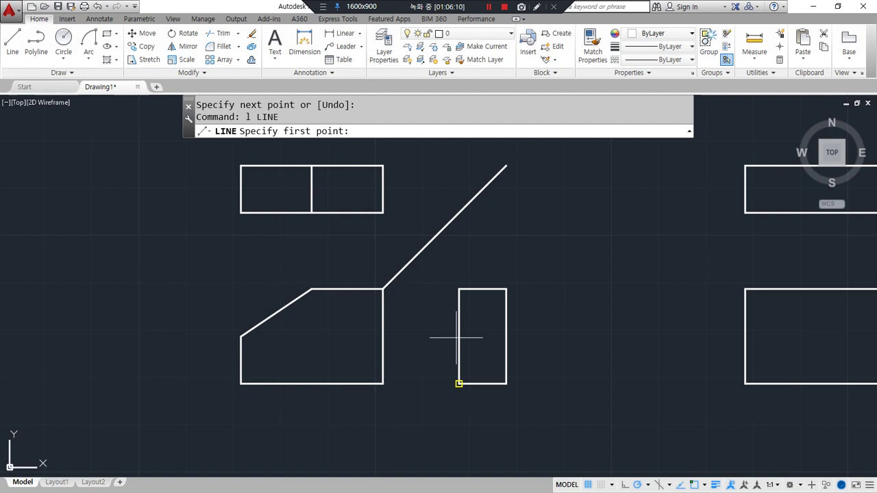
click(458, 338)
click(507, 337)
key(Return)
- Move the side view's middle horizontal line to the hid layer
click(494, 337)
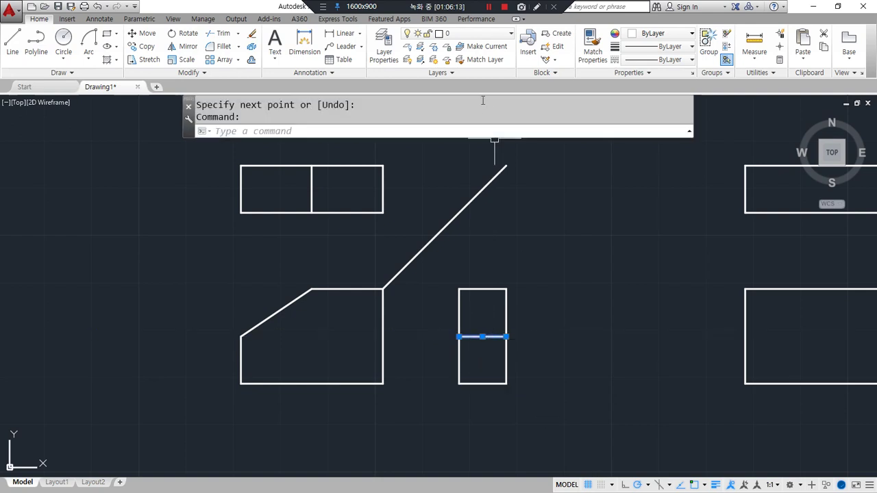
click(466, 32)
click(455, 86)
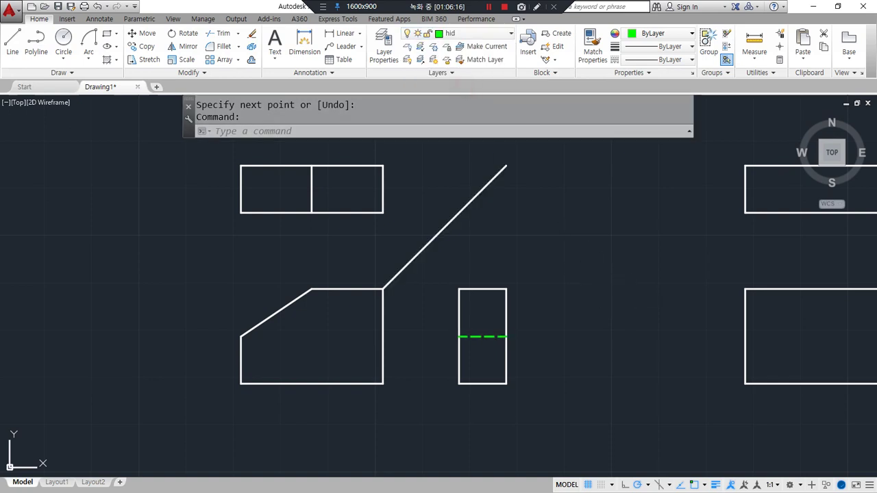
key(Escape)
key(Escape)
- In the third cell's front view, draw a diagonal from the lower-right corner to the upper-left corner
middle_drag(684, 292, 307, 300)
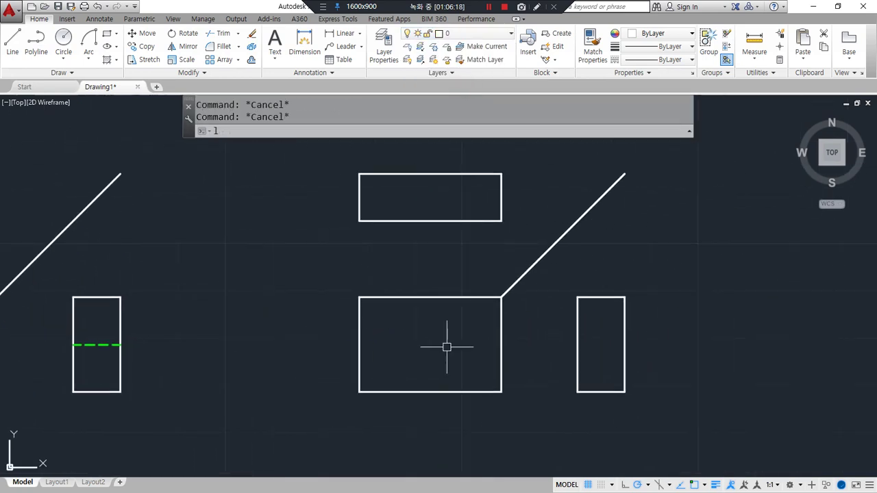
text(l)
key(Return)
click(501, 392)
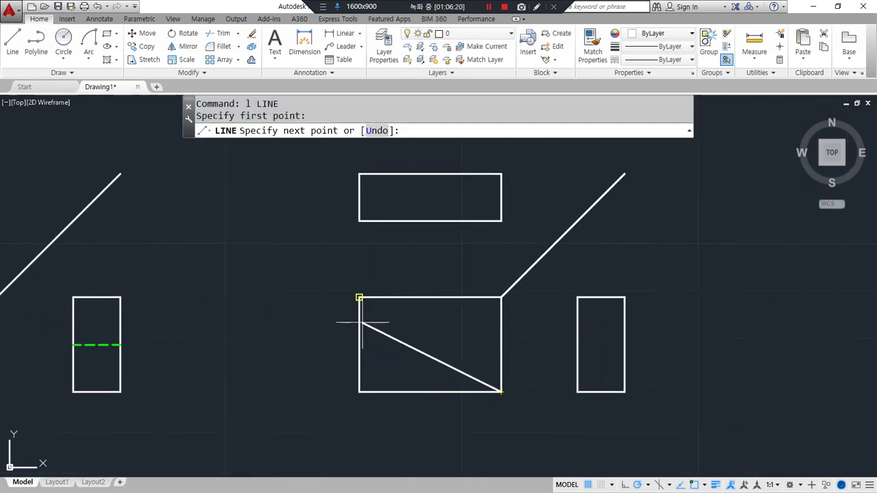
click(360, 297)
key(Return)
- Draw diagonals from the lower-left to the upper-right corner in the third cell's top and side views
key(Return)
click(359, 221)
click(501, 175)
key(Return)
key(Return)
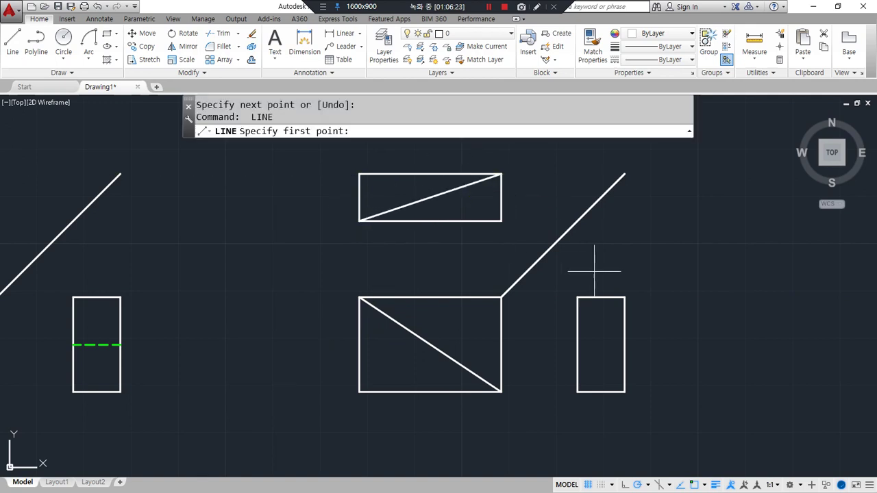
click(624, 298)
click(578, 392)
key(Return)
- In the fourth cell's front view, offset the left, right and bottom edges 10 units inward
middle_drag(692, 324, 126, 334)
text(o)
key(Return)
text(1)
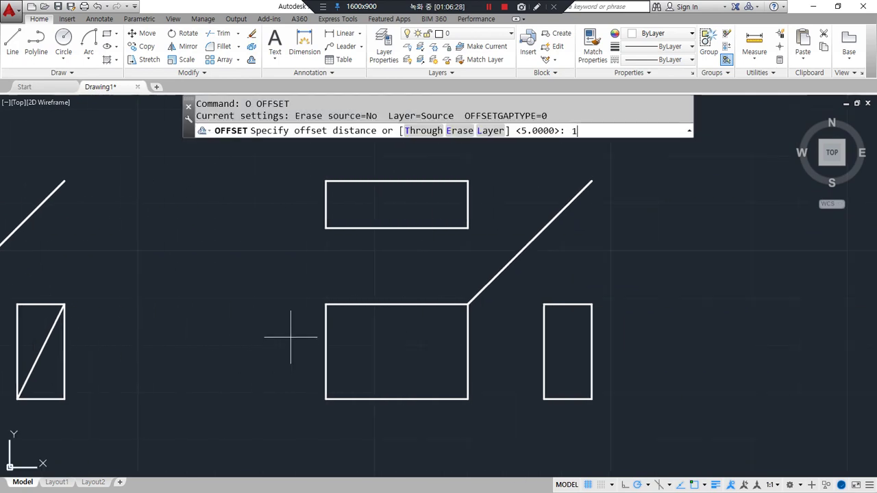
text(0)
key(Return)
click(326, 327)
click(374, 327)
click(474, 334)
click(469, 335)
click(431, 344)
click(383, 400)
click(393, 350)
key(Return)
- Fillet the offset lines of the front view into a square notch open at the upper edge
text(f)
key(Return)
click(372, 343)
click(390, 353)
key(Return)
click(414, 352)
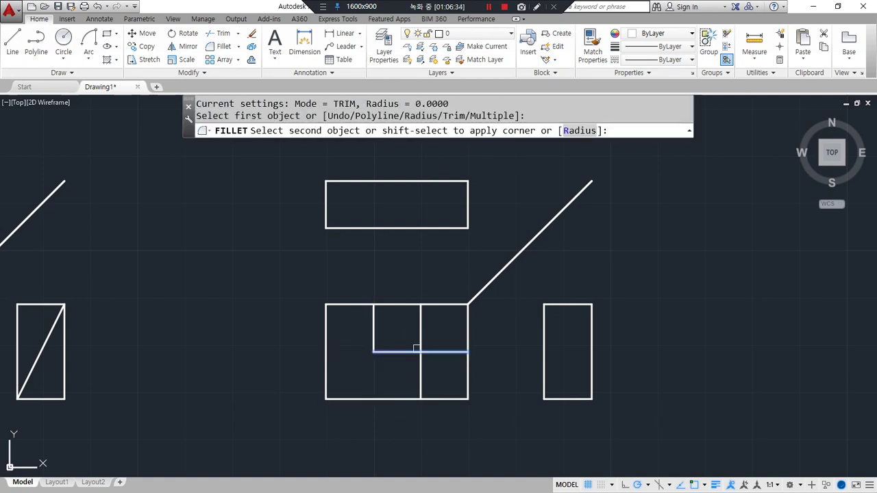
click(420, 335)
- Offset the left and right edges of the fourth cell's top view 10 units inward
text(o)
key(Return)
text(10)
key(Return)
click(326, 203)
click(356, 192)
click(468, 202)
click(431, 209)
key(Return)
- Offset the upper edge of the fourth cell's top view 5 units inward
key(Return)
text(5)
key(Return)
click(460, 182)
click(457, 214)
key(Return)
- Trim the excess inner lines of the top view to leave a rectangular notch on its lower edge
text(tr)
key(Return)
key(Return)
text(f)
key(Return)
click(451, 217)
click(437, 191)
click(419, 191)
key(Return)
key(Return)
- Offset the left edge of the fourth cell's side view 5 units inward
text(o)
key(Return)
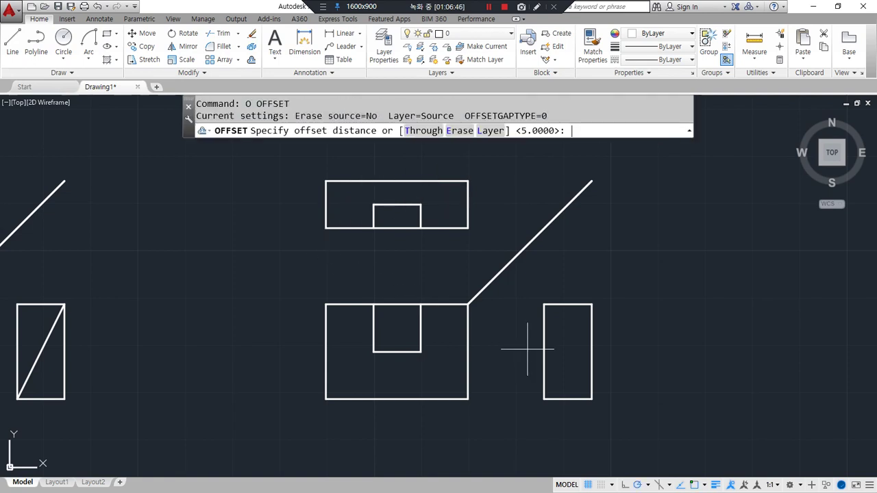
text(5)
key(Return)
click(544, 335)
click(561, 330)
key(Return)
- Offset the upper edge of the fourth cell's side view 10 units downward
key(Return)
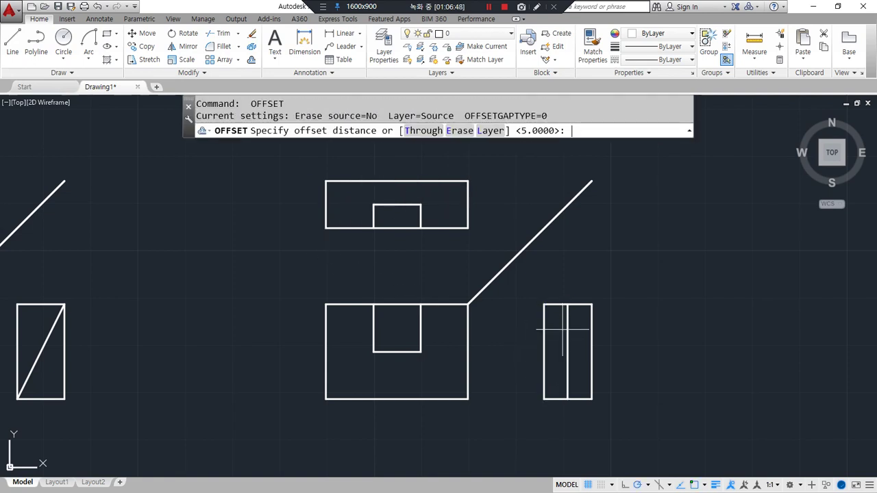
text(0)
key(Return)
click(583, 304)
click(568, 339)
key(Return)
- Fillet the side view's two offset lines into a corner enclosing the upper-left notch
text(f)
key(Return)
click(566, 341)
click(557, 352)
key(Return)
key(Escape)
- Move the two notch lines of the side view to the hid layer
click(568, 362)
click(560, 336)
click(459, 32)
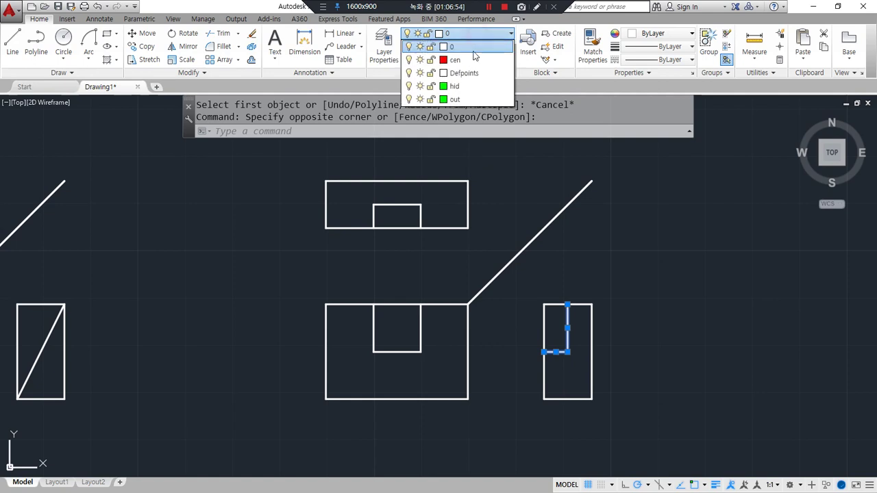
click(455, 86)
key(Escape)
- Erase the diagonal projection lines of the second row's second, third and fourth cells
middle_click(301, 294)
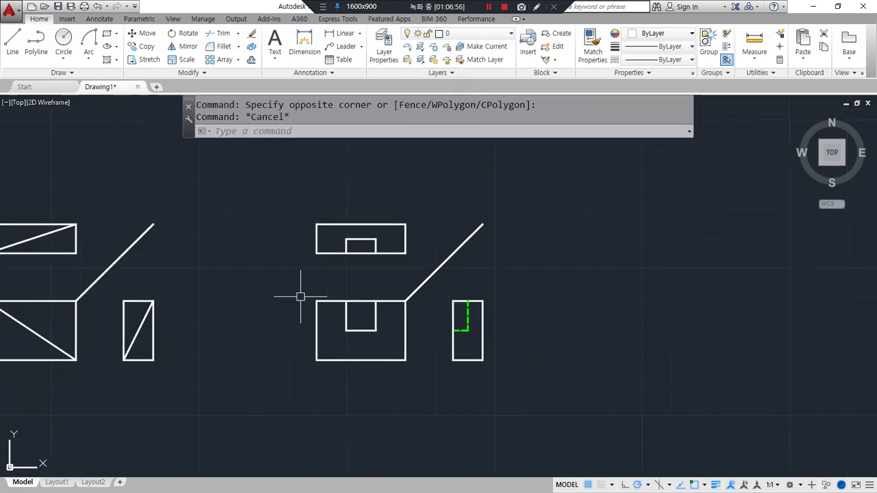
middle_drag(321, 290, 621, 297)
scroll(622, 297, down, 2)
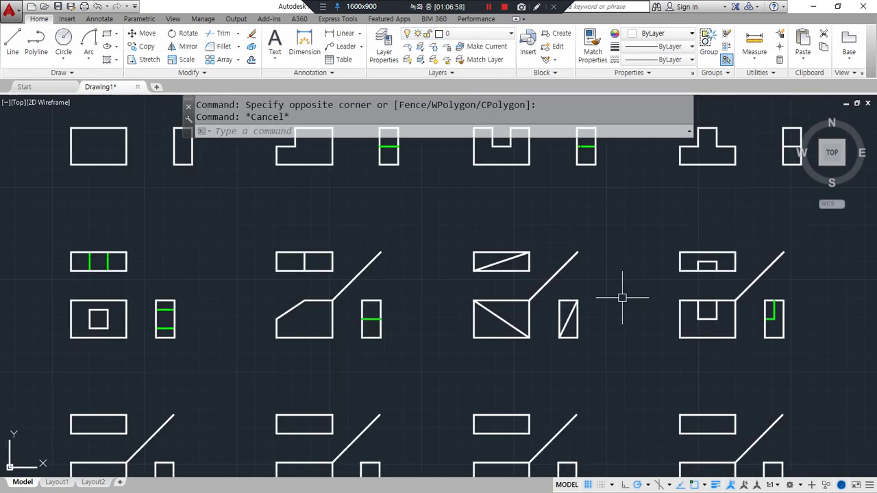
click(744, 291)
click(554, 276)
text(e)
key(Return)
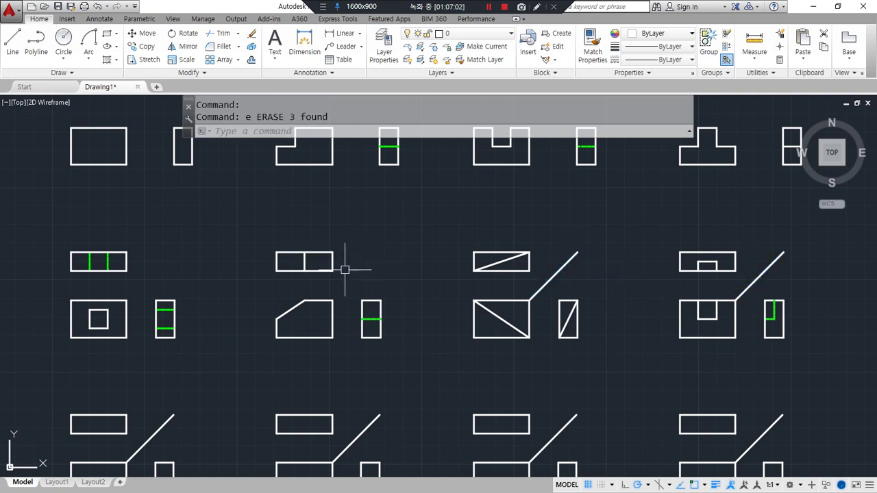
- Offset the left and right edges of the front view in the third row's first cell 10 units inward
text(z)
key(Return)
key(Return)
drag(235, 284, 240, 234)
middle_drag(205, 293, 221, 127)
key(Escape)
scroll(49, 323, up, 3)
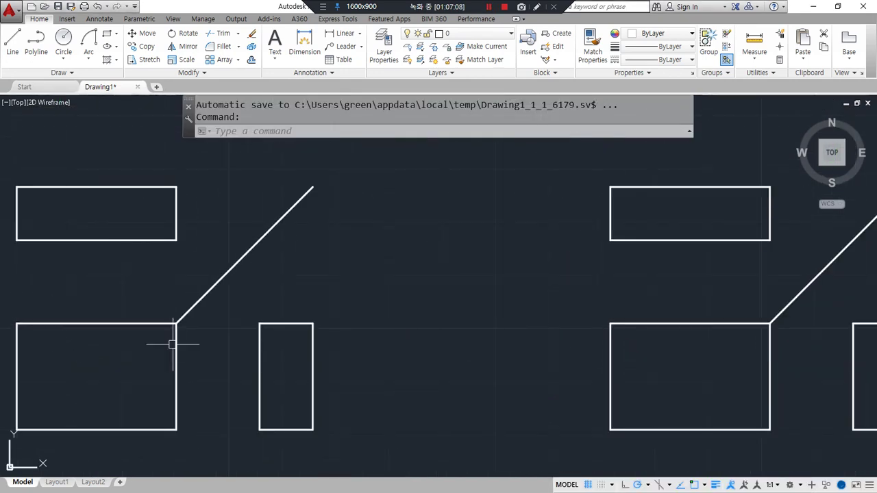
middle_drag(128, 371, 186, 346)
text(o)
key(Return)
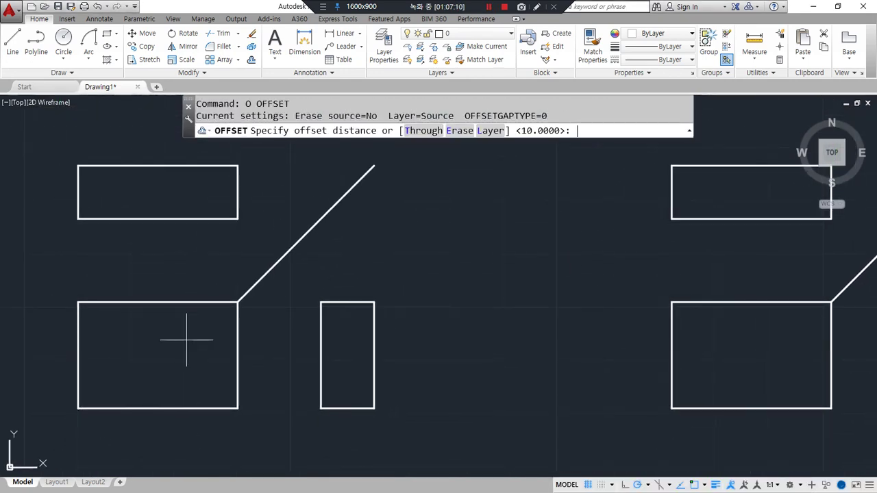
key(Return)
click(78, 344)
click(193, 350)
click(239, 350)
click(204, 351)
- Offset the left and right edges of the first cell's top view 10 units inward
click(78, 200)
click(103, 196)
click(240, 200)
click(215, 194)
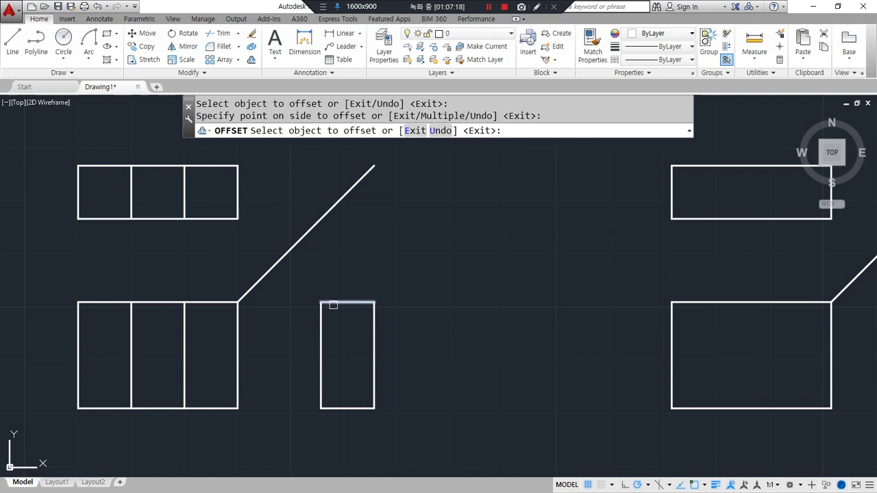
key(Return)
- Offset the upper and lower edges of the first cell's front view 5 units inward
text(o)
key(Return)
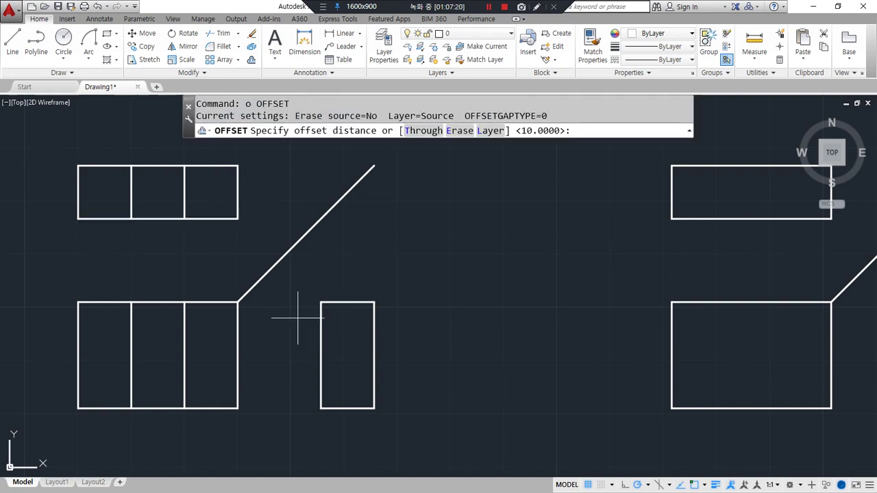
text(5)
key(Return)
click(157, 302)
click(150, 379)
click(157, 408)
click(162, 383)
- Offset the top view's lower edge 5 units downward and the side view's left edge 5 units to the left
click(157, 220)
click(133, 249)
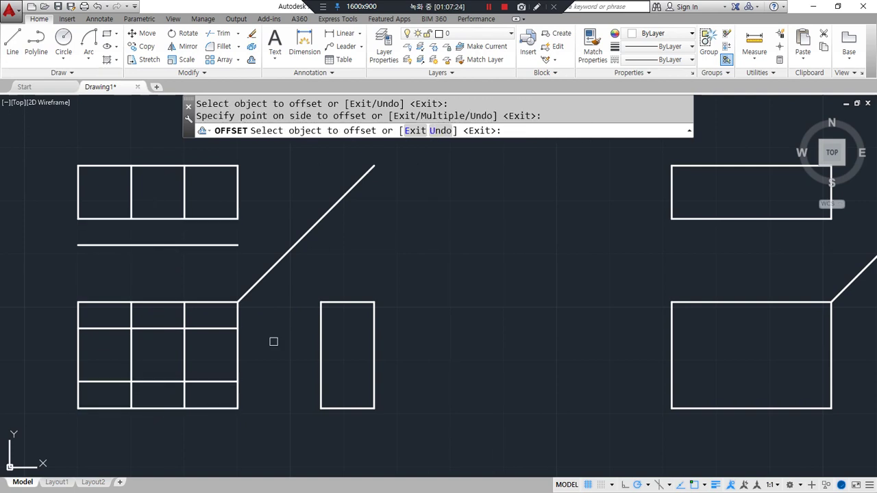
click(320, 340)
click(302, 341)
- Offset the upper and lower edges of the first cell's side view 5 units inward
click(331, 302)
click(336, 341)
click(338, 408)
click(339, 384)
key(Return)
- Fillet the top view's two inner vertical lines with the offset line below it into square corners
text(f)
key(Return)
click(133, 211)
click(152, 244)
key(Return)
click(182, 205)
click(164, 245)
- Fillet the front view's four offset lines at their corners into a closed central square
key(Return)
click(143, 329)
click(131, 344)
key(Return)
click(132, 364)
click(144, 382)
key(Return)
click(154, 382)
click(183, 371)
key(Return)
click(165, 329)
click(185, 343)
- Fillet the side view's two horizontal offset lines with the offset vertical line to close the projecting boss
key(Return)
click(329, 329)
click(294, 348)
key(Return)
click(329, 382)
click(295, 364)
- Trim away the boss lines that run inside the side view and top view rectangles
text(tr)
key(Return)
key(Return)
click(354, 392)
click(338, 322)
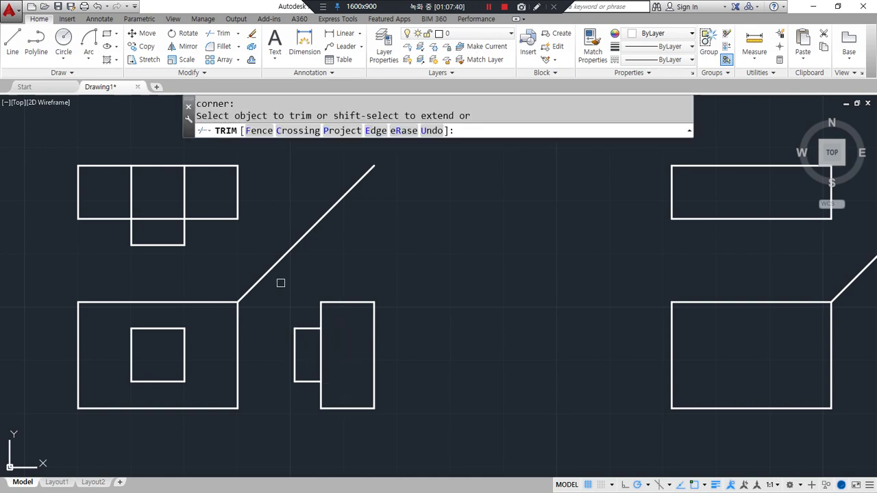
click(196, 199)
click(125, 182)
key(Return)
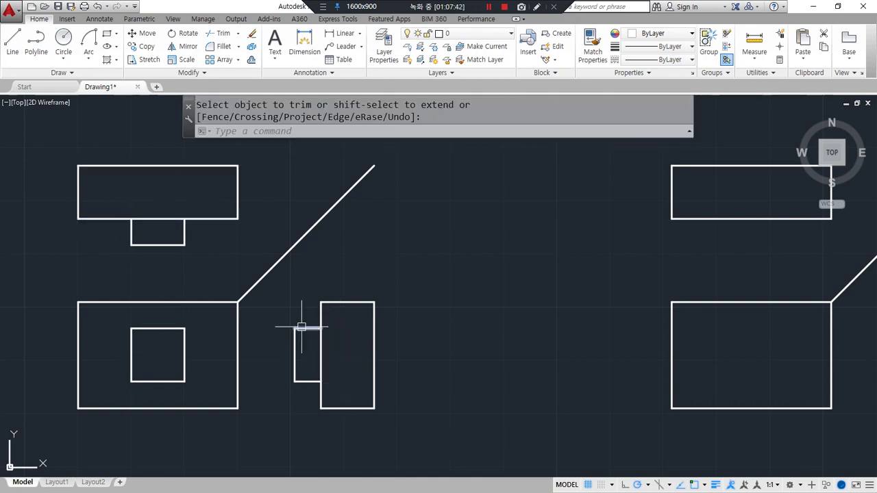
- Start a line in the third row's second cell and turn on the Midpoint object snap
scroll(270, 303, down, 2)
scroll(256, 259, down, 1)
middle_drag(257, 260, 253, 292)
scroll(253, 292, up, 1)
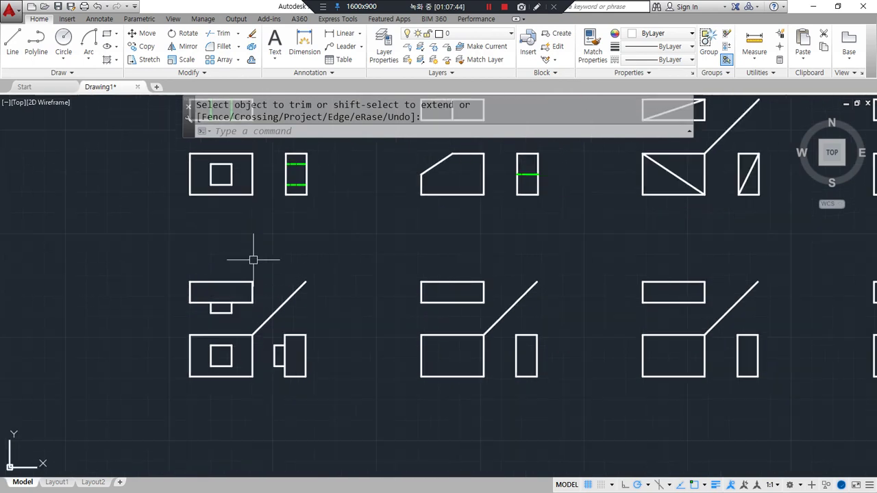
middle_drag(253, 259, 250, 318)
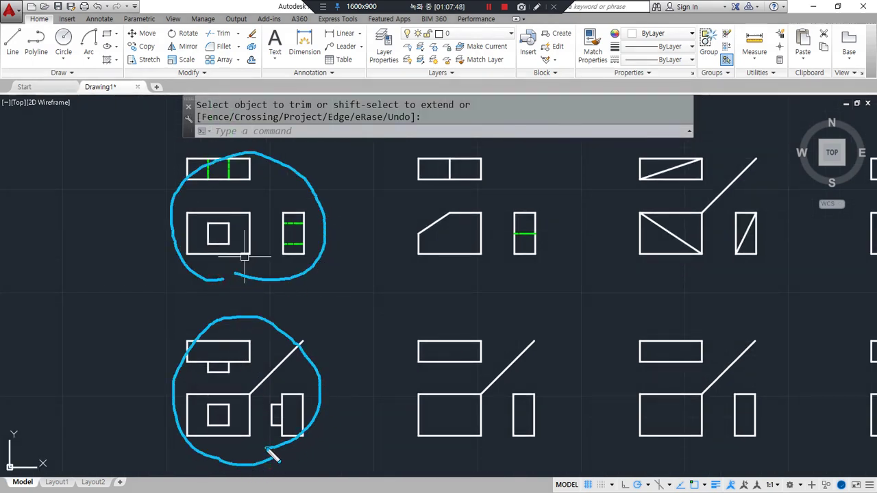
key(Escape)
middle_drag(383, 385, 242, 354)
scroll(305, 383, up, 4)
middle_drag(307, 412, 276, 400)
key(Return)
text(l LINE)
key(Return)
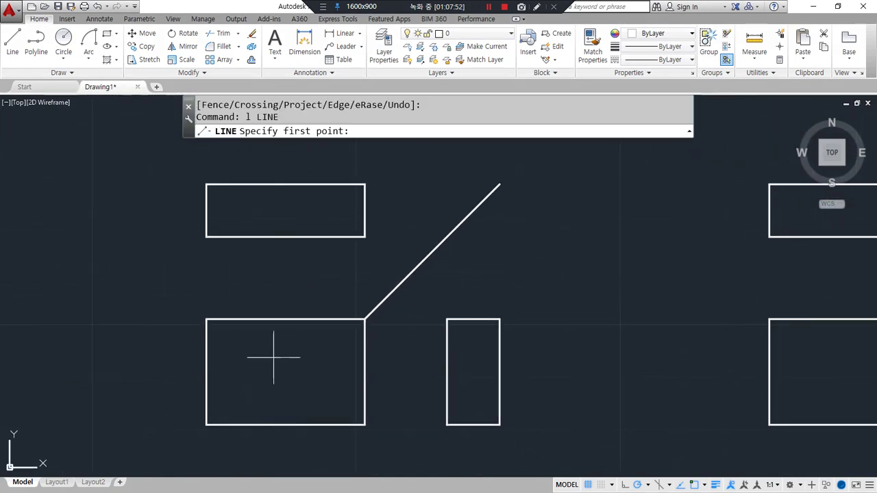
click(705, 484)
click(728, 299)
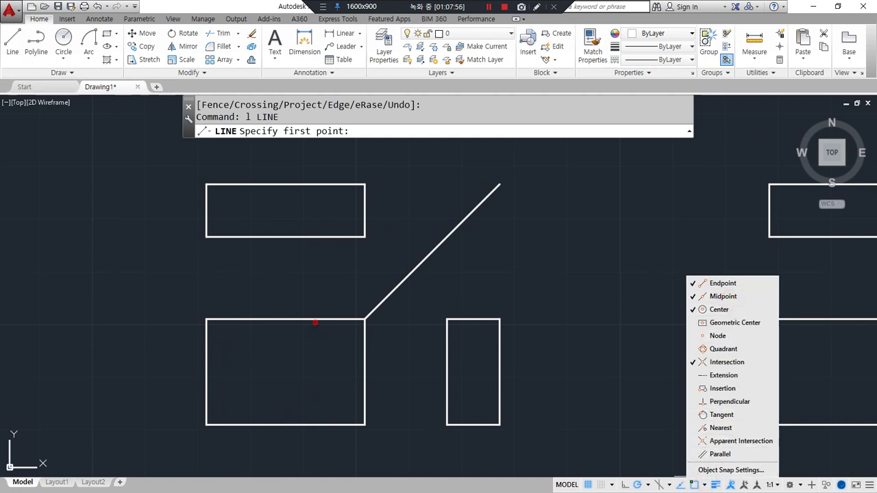
click(302, 322)
- Draw a vertical and a horizontal line between the edge midpoints of the second cell's front view
click(286, 320)
click(296, 425)
key(Return)
key(Return)
click(207, 373)
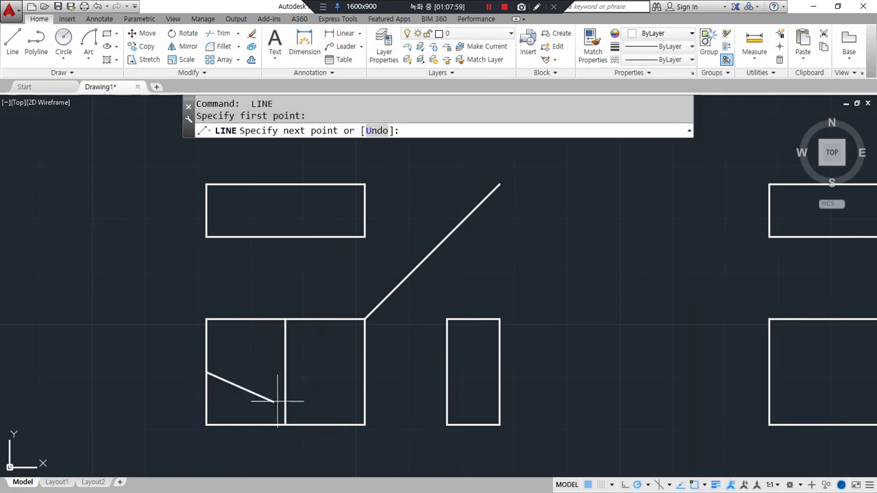
click(364, 374)
key(Return)
- With polar tracking at 45°, draw the top view's horizontal midline and a vertical line from the lower edge's midpoint up to it
click(648, 485)
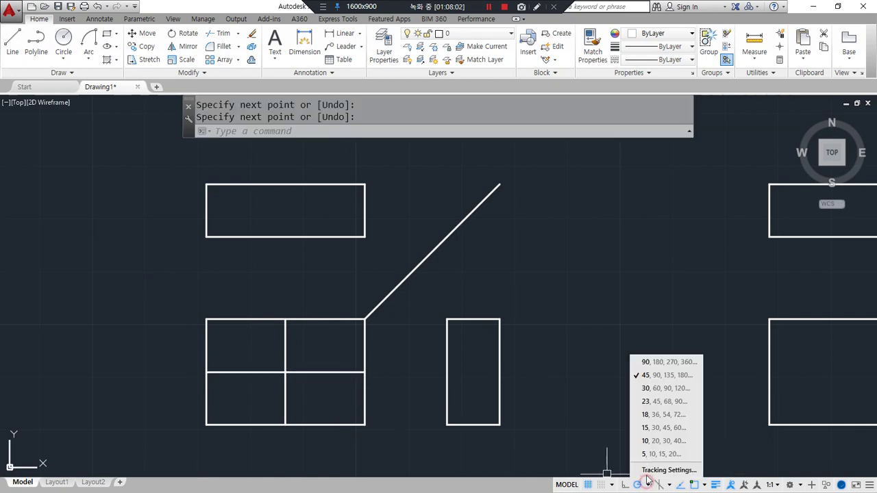
click(644, 374)
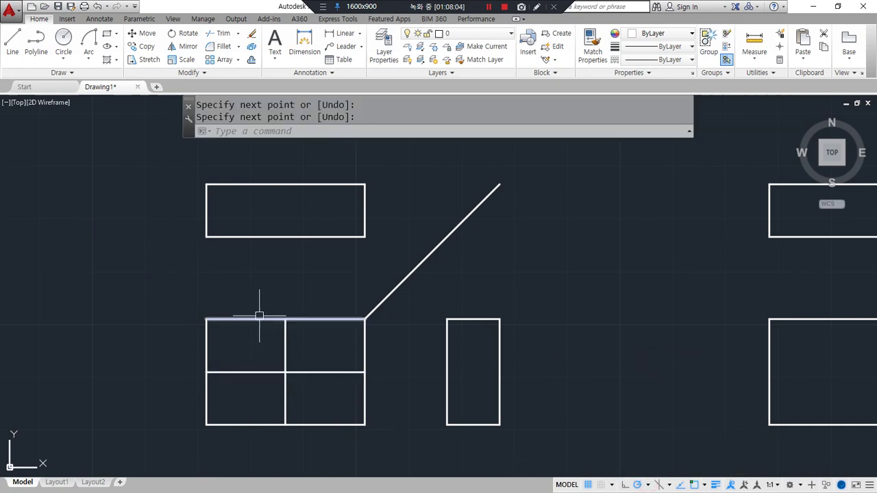
text(l)
key(Return)
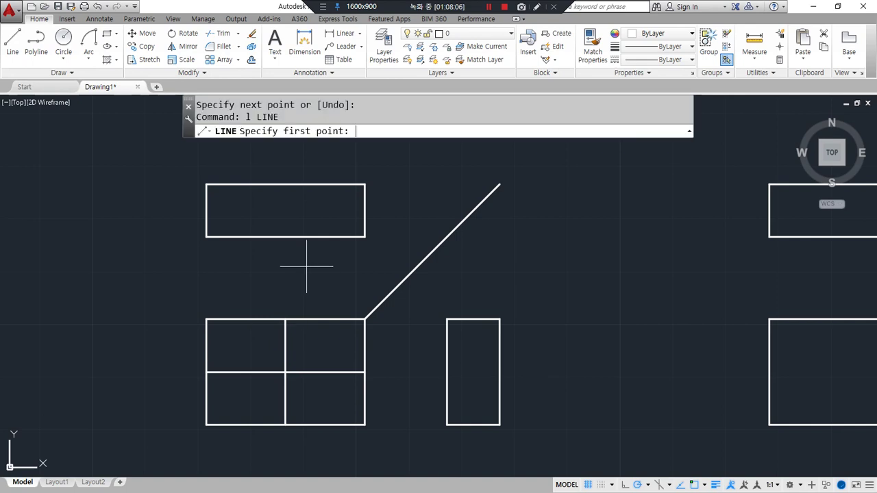
click(365, 211)
click(206, 211)
key(Return)
key(Return)
click(286, 236)
click(285, 211)
key(Return)
text(t)
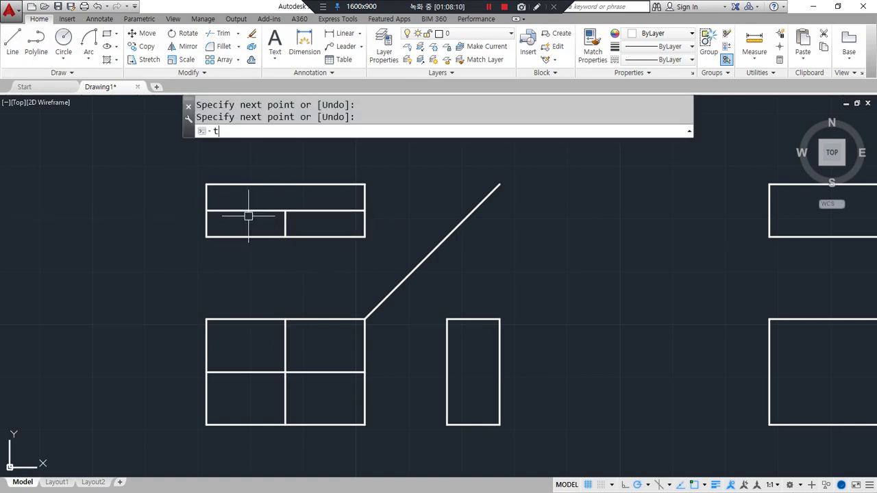
key(Return)
key(Return)
click(236, 204)
key(Escape)
- Trim the left half of the horizontal midline in the second cell's top view
text(tr)
key(Return)
key(Return)
click(240, 210)
key(Return)
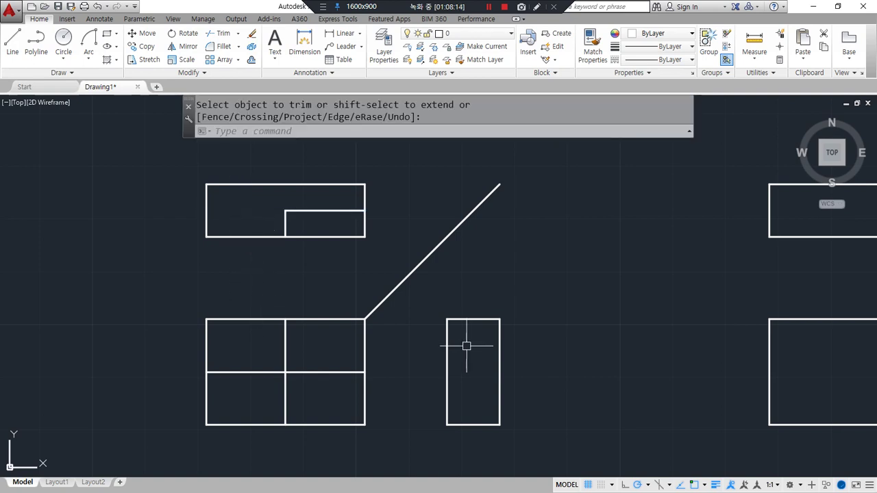
- Draw an L-shaped line in the side view from the upper edge's midpoint through the centre to the left edge's midpoint
text(l)
key(Return)
click(478, 320)
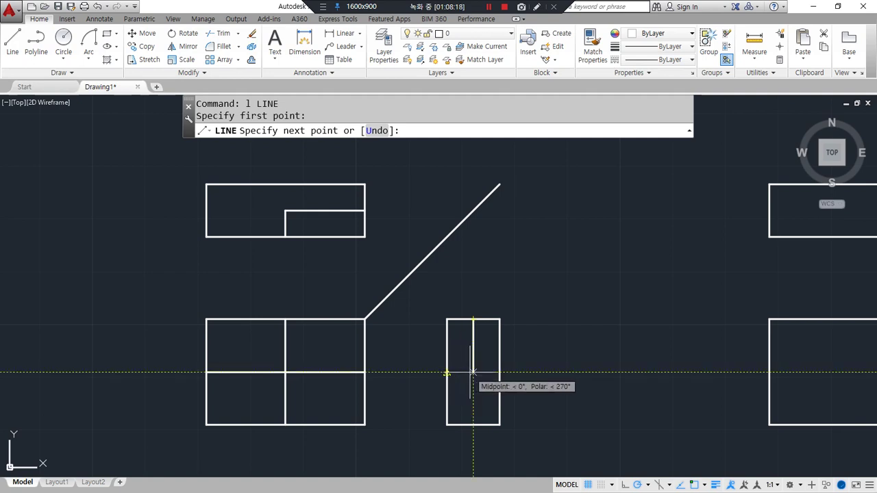
click(472, 372)
click(447, 372)
key(Return)
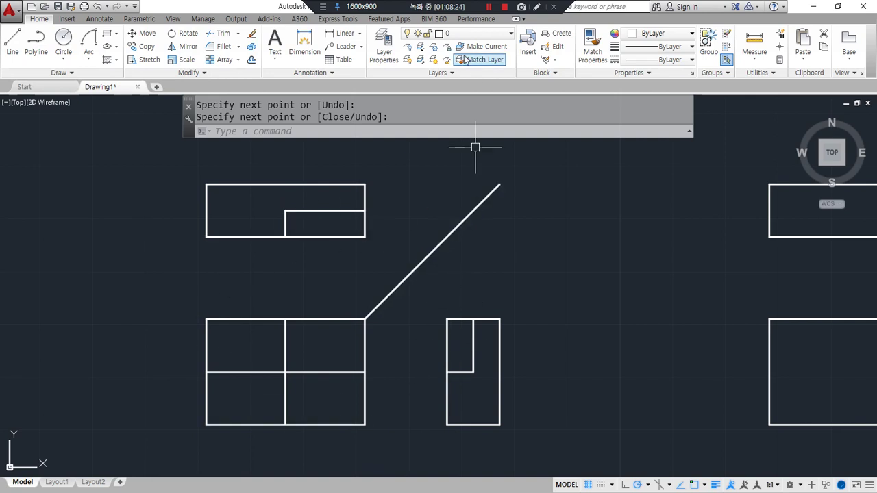
- Make the hid layer current and draw a hidden line from the top view's step corner to the left edge's midpoint
click(473, 33)
click(455, 86)
text(l)
key(Return)
click(285, 211)
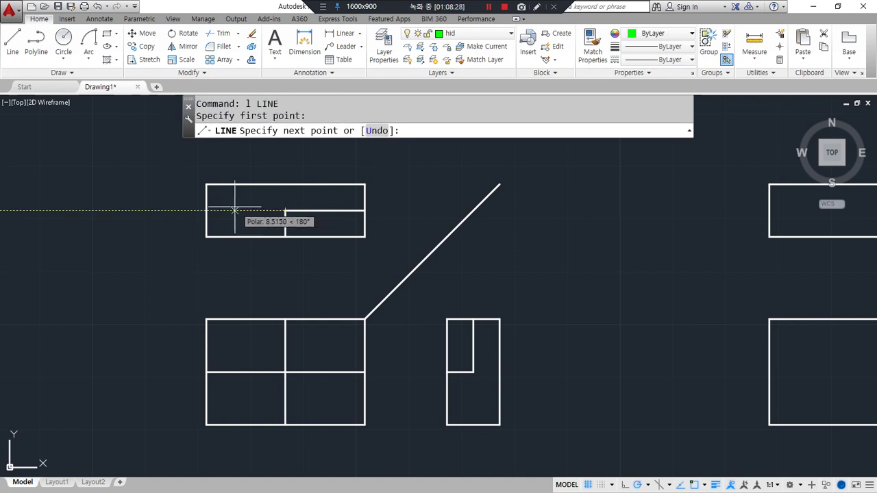
click(206, 210)
key(Return)
- Draw a hidden line from the side view's step corner down to the lower edge, and make layer 0 current
key(Return)
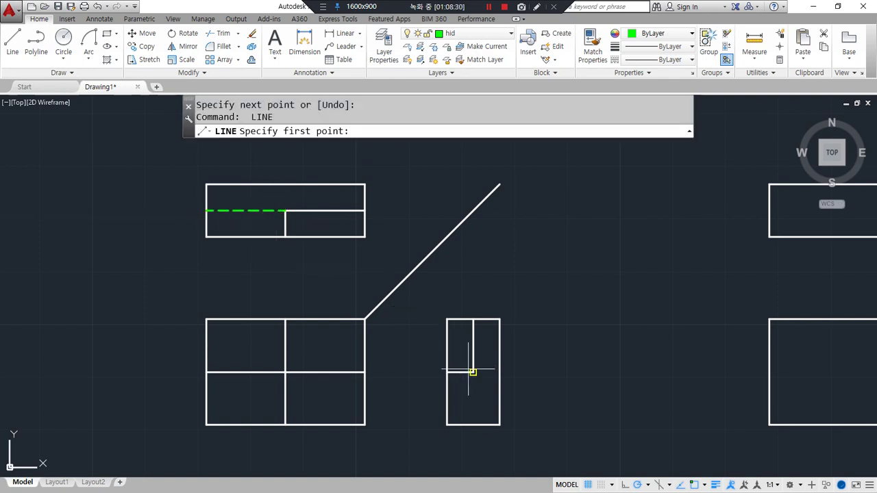
click(473, 372)
click(480, 33)
click(483, 43)
- Draw a vertical and a horizontal line between the edge midpoints of the third cell's front view
middle_drag(648, 254, 181, 247)
text(l)
key(Return)
click(395, 316)
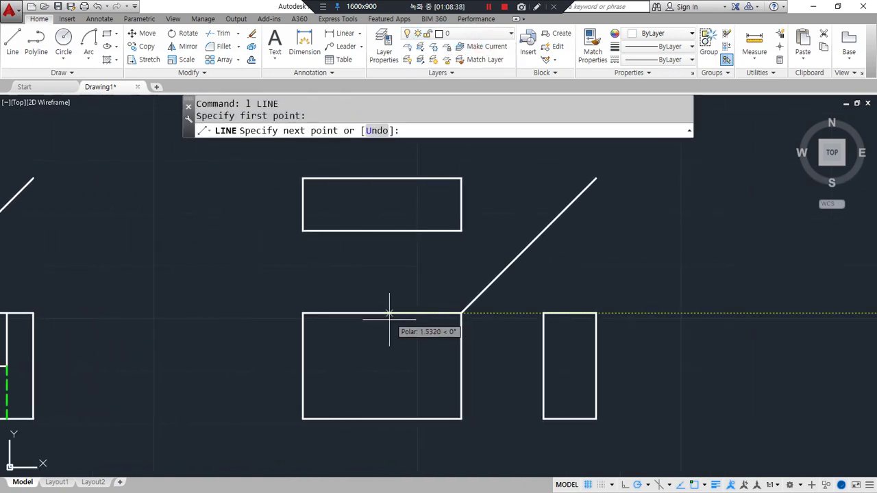
click(382, 417)
key(Return)
key(Return)
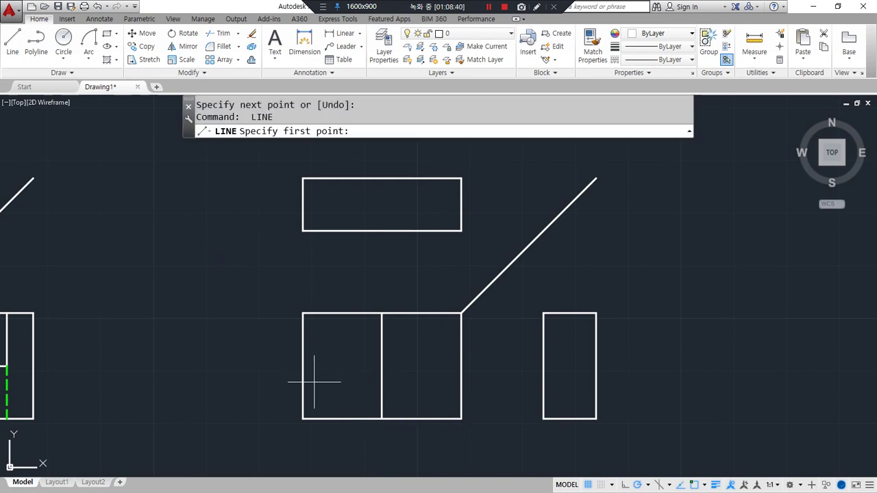
click(303, 367)
click(461, 368)
key(Return)
- Trim away the outline of the upper-left quarter of the third cell's front view
text(tr)
key(Return)
key(Return)
click(333, 336)
click(300, 304)
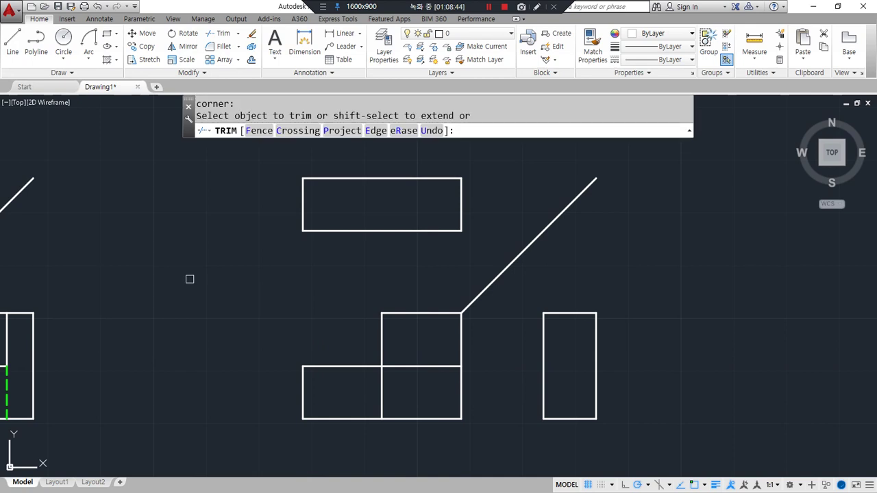
- Draw lines in the third cell's top view from the left edge's midpoint to the centre and from there to the lower edge
text(l)
key(Return)
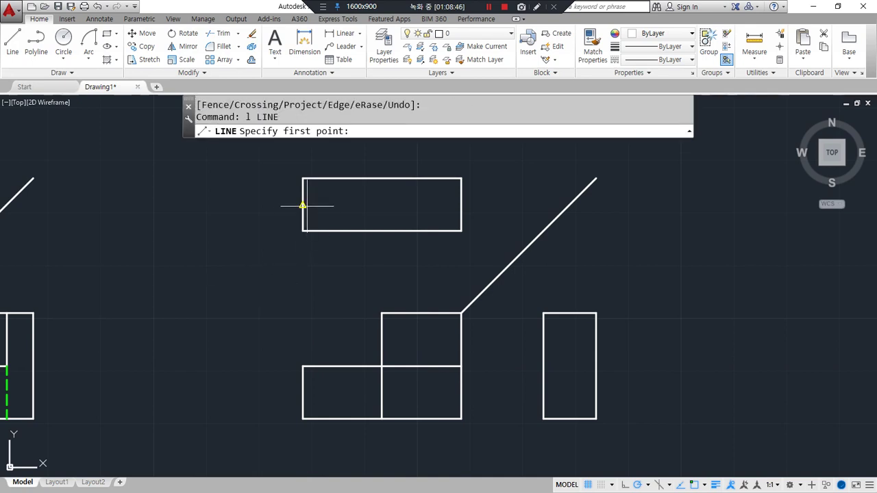
click(303, 204)
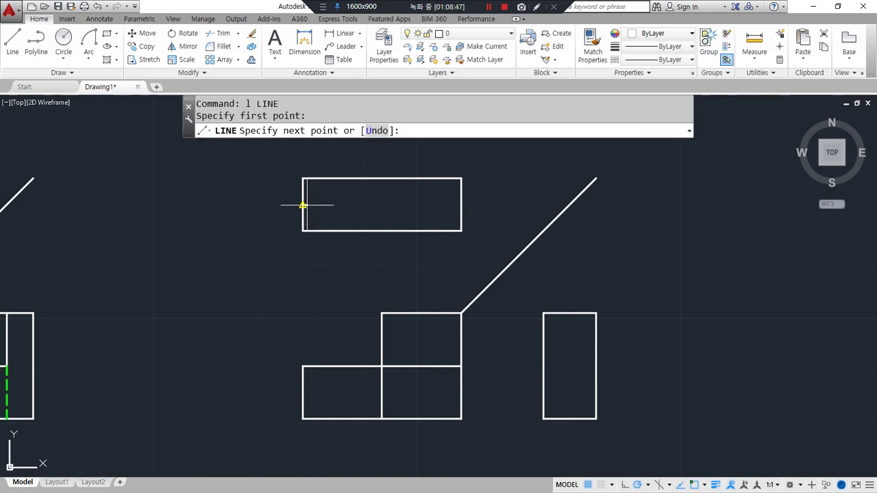
click(381, 204)
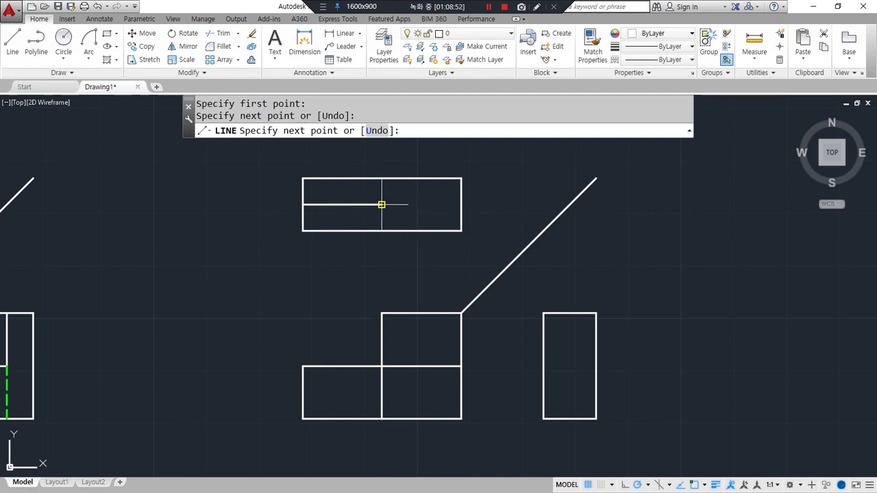
key(Return)
key(Return)
click(382, 205)
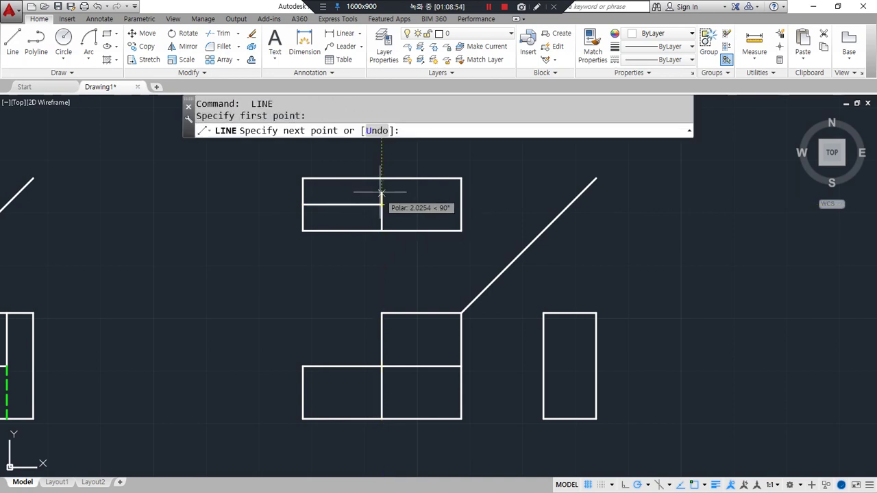
key(Escape)
- Extend the top view's vertical centre line up to the upper edge
text(ex)
key(Return)
key(Return)
click(382, 213)
key(Return)
- Trim away the outline of the lower-left quarter of the third cell's top view
text(tr)
key(Return)
key(Return)
click(340, 244)
click(285, 223)
key(Return)
- Extend the top view's horizontal centre line to the right edge
text(ex)
key(Return)
key(Return)
click(366, 204)
key(Return)
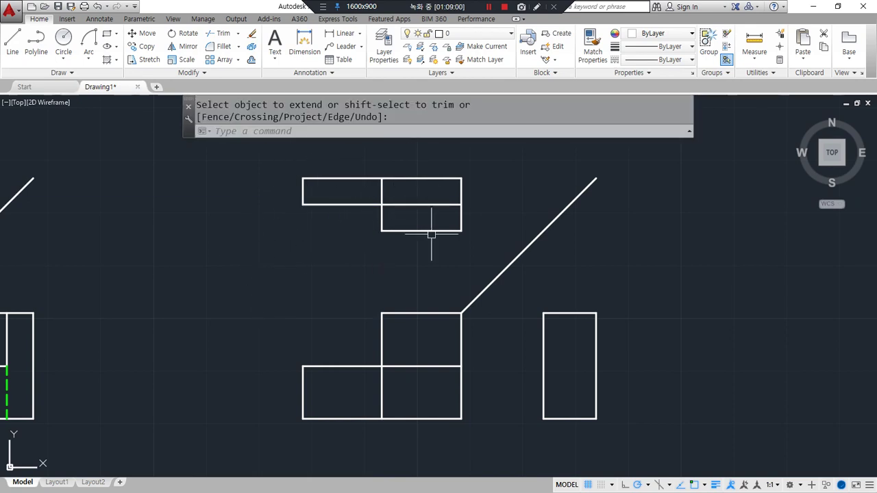
- Draw lines in the third cell's side view from the top edge's midpoint down to the centre and across to the left edge's midpoint
middle_drag(420, 261, 364, 259)
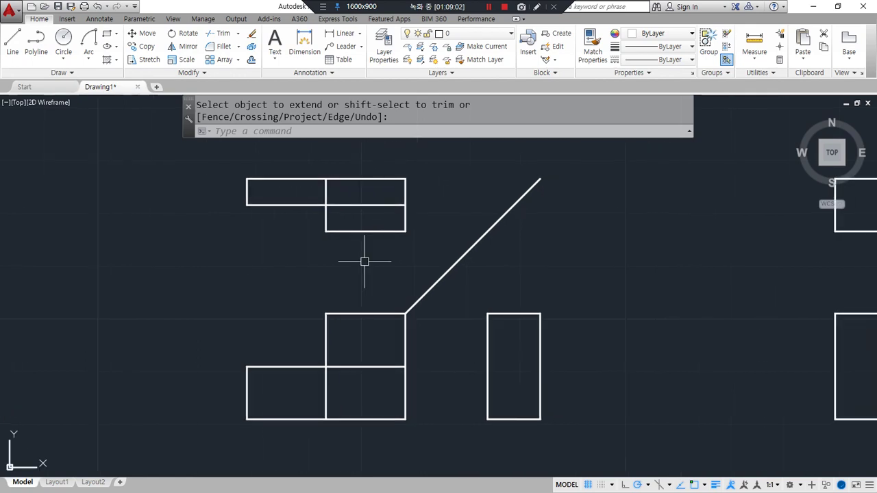
text(l)
key(Return)
click(514, 315)
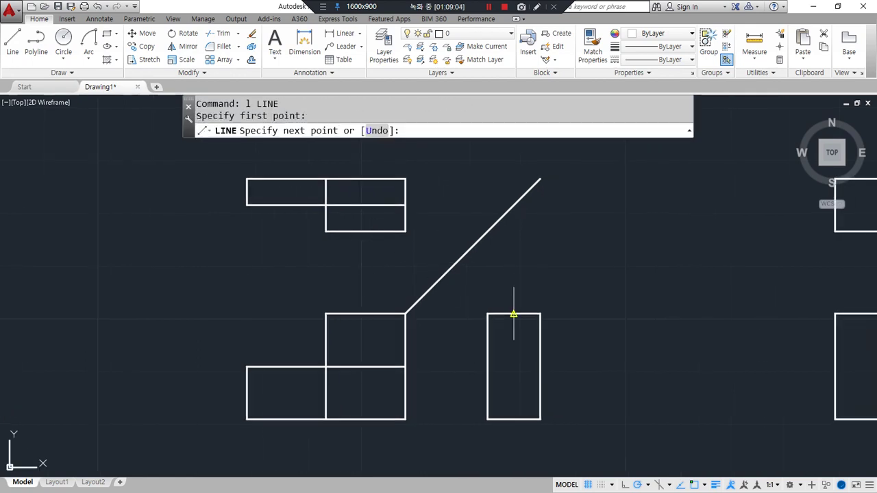
key(Escape)
key(Return)
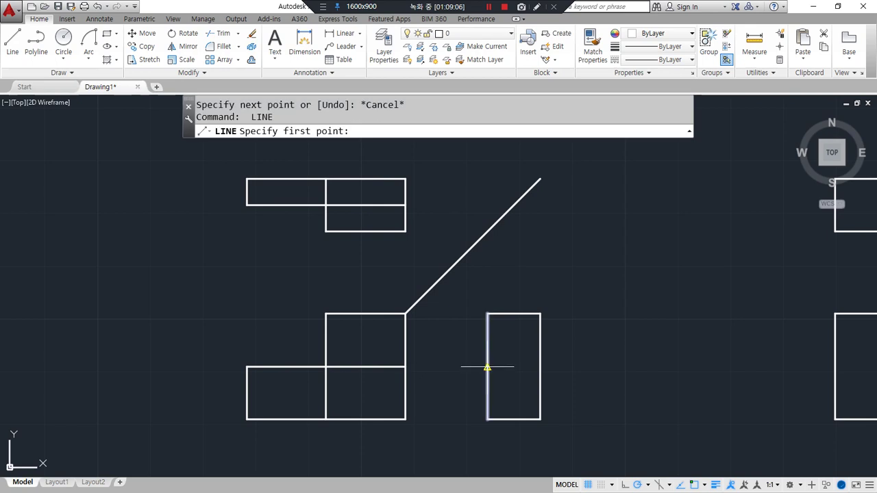
click(514, 315)
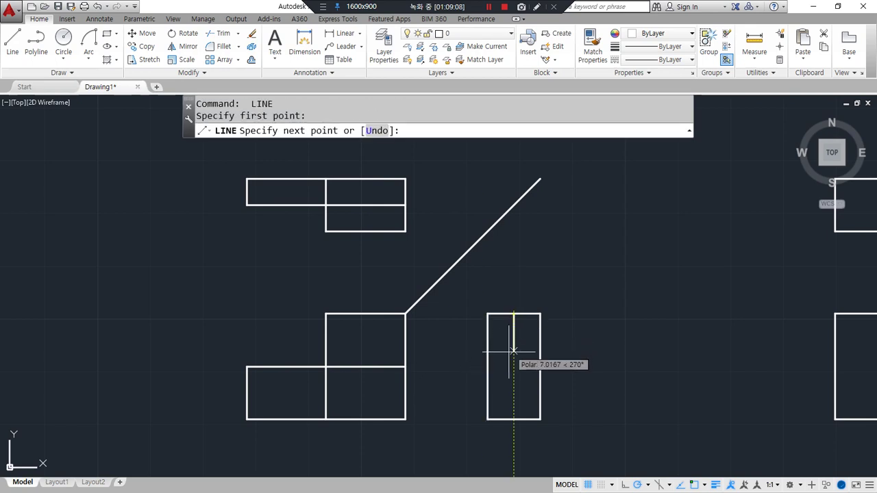
click(514, 367)
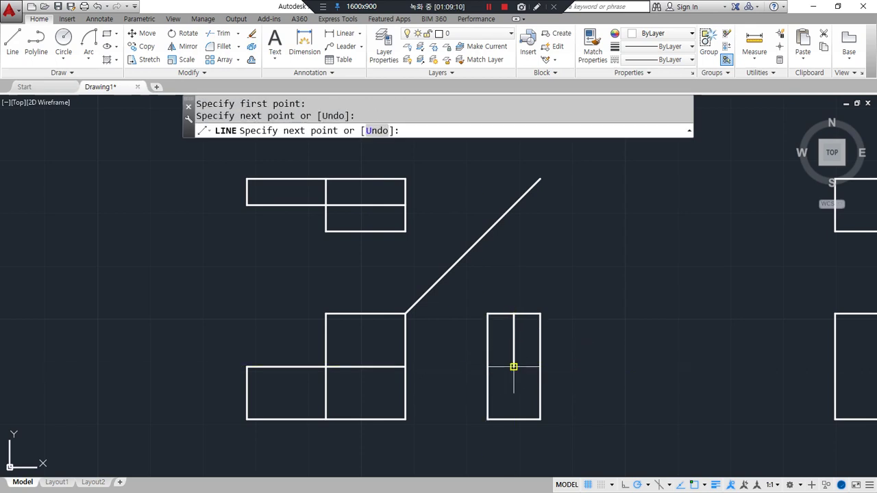
key(space)
- Trim away the outline of the upper-left quarter of the third cell's side view
text(tr)
key(space)
key(space)
click(503, 325)
click(478, 309)
key(space)
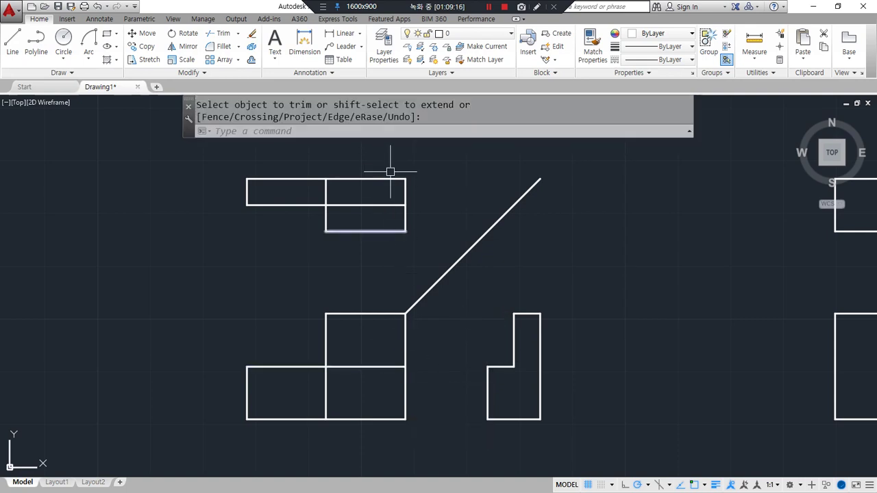
- On the hid layer, draw lines from the side view's right edge midpoint to the step corner and down to the lower edge, and make layer 0 current
click(491, 32)
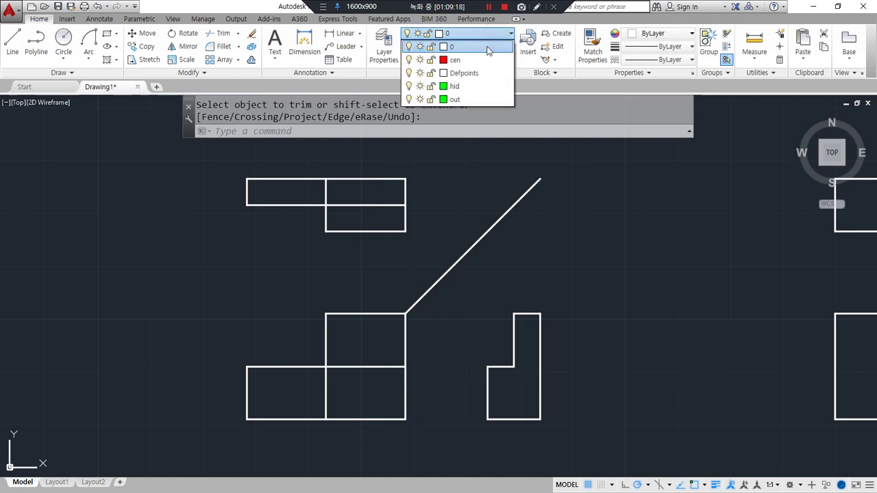
click(473, 85)
key(Escape)
text(l)
key(Return)
click(534, 366)
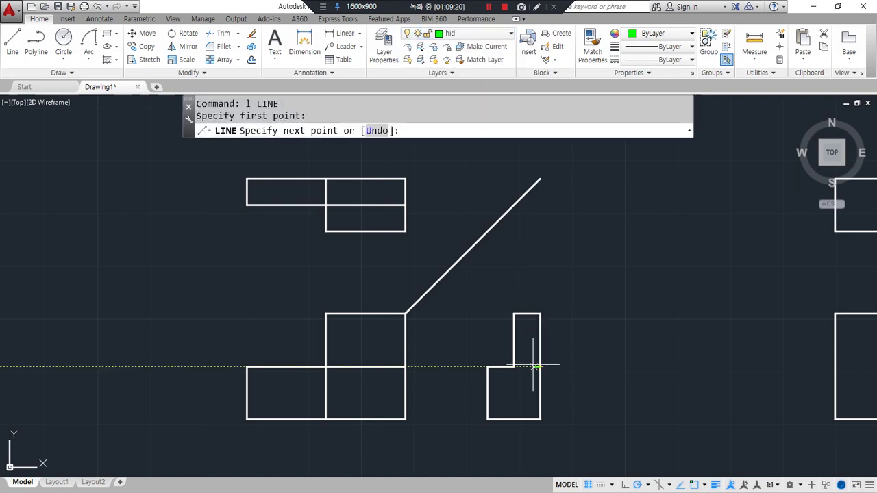
click(514, 366)
click(514, 415)
key(Return)
click(478, 34)
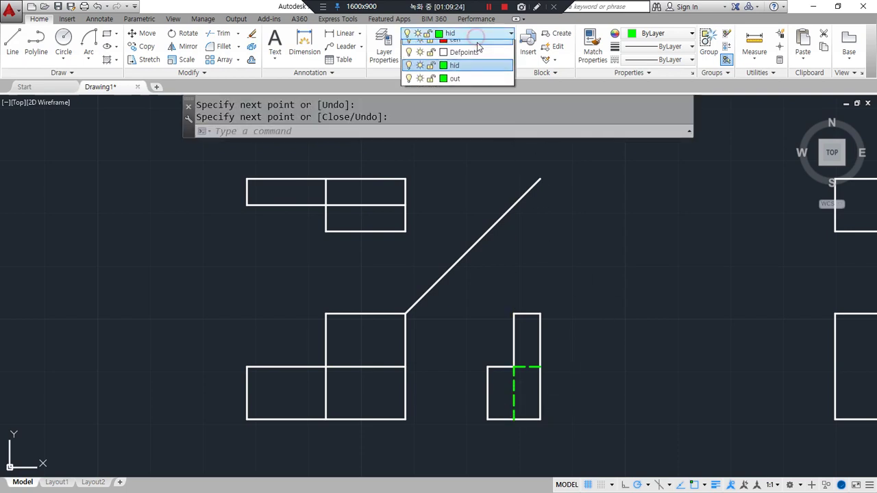
click(476, 50)
- Draw vertical lines between the upper and lower edge midpoints of the fourth cell's top view and front view
mouse_move(623, 229)
middle_down()
mouse_move(201, 241)
mouse_move(152, 234)
middle_up()
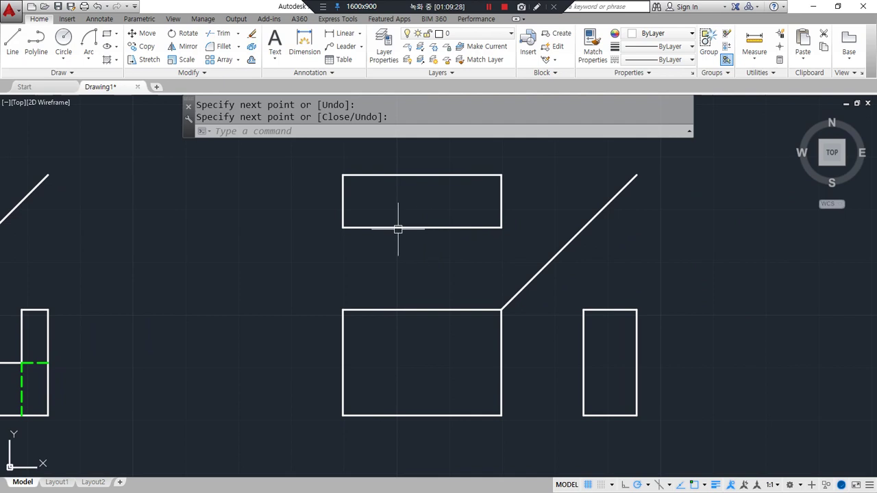
text(l)
key(Return)
click(421, 175)
click(421, 228)
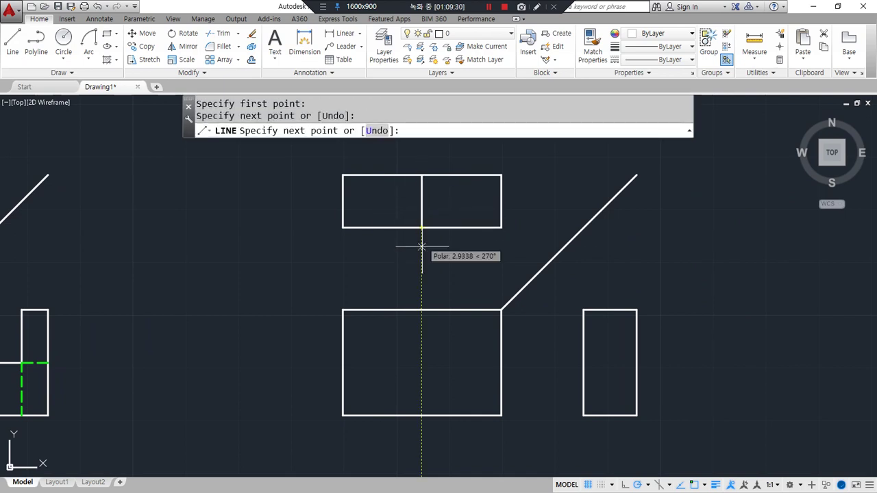
key(Return)
key(Return)
click(421, 311)
click(421, 415)
key(Return)
- Draw a diagonal line from the upper-right to the lower-left corner of the fourth cell's side view
key(Return)
click(636, 311)
click(583, 415)
key(Return)
- Erase the slanted projection lines from all four cells of the bottom row
click(570, 282)
click(543, 246)
text(e)
key(Return)
scroll(216, 229, down, 2)
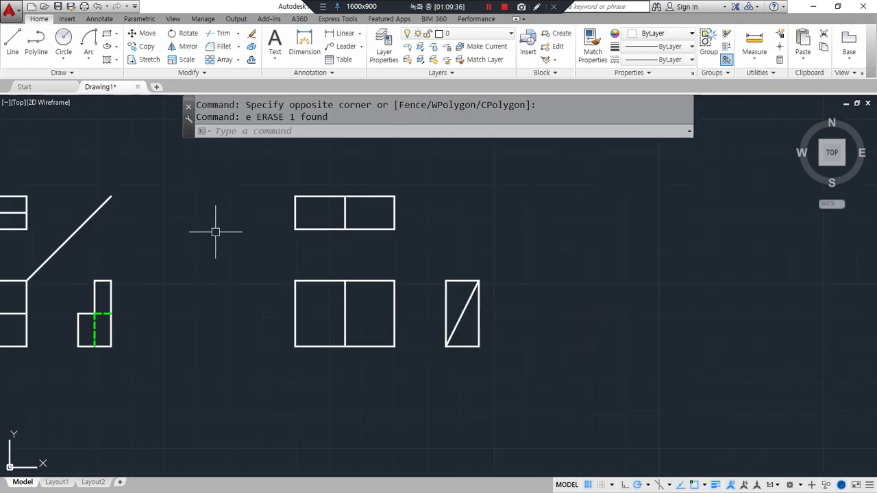
middle_drag(216, 229, 550, 276)
click(479, 278)
click(363, 247)
key(e)
key(Return)
click(153, 256)
click(86, 239)
key(e)
key(Return)
middle_drag(150, 260, 371, 267)
scroll(370, 267, down, 2)
click(125, 276)
click(78, 244)
key(e)
key(Return)
- Erase the slanted projection lines from the third and fourth cells of the row above
middle_drag(336, 204, 297, 302)
click(530, 191)
click(483, 205)
key(e)
key(Return)
click(739, 182)
click(724, 172)
key(e)
key(Return)
mouse_move(277, 341)
middle_down()
mouse_move(376, 298)
mouse_move(375, 283)
middle_up()
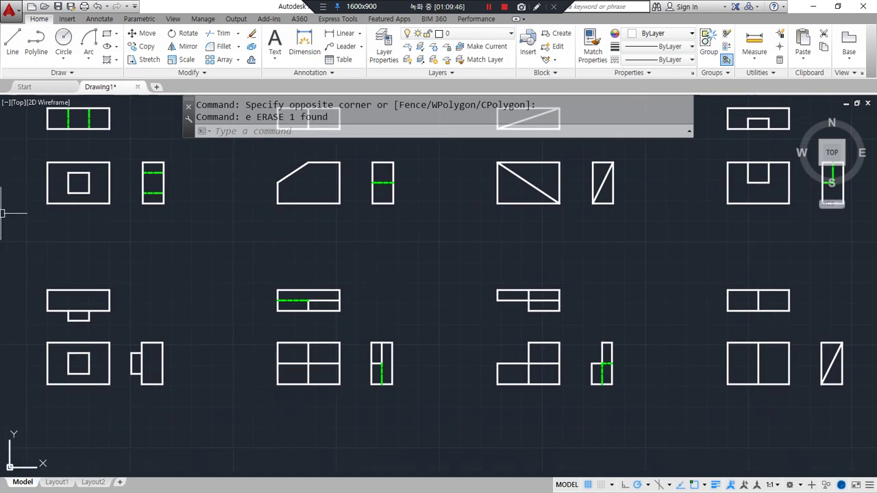